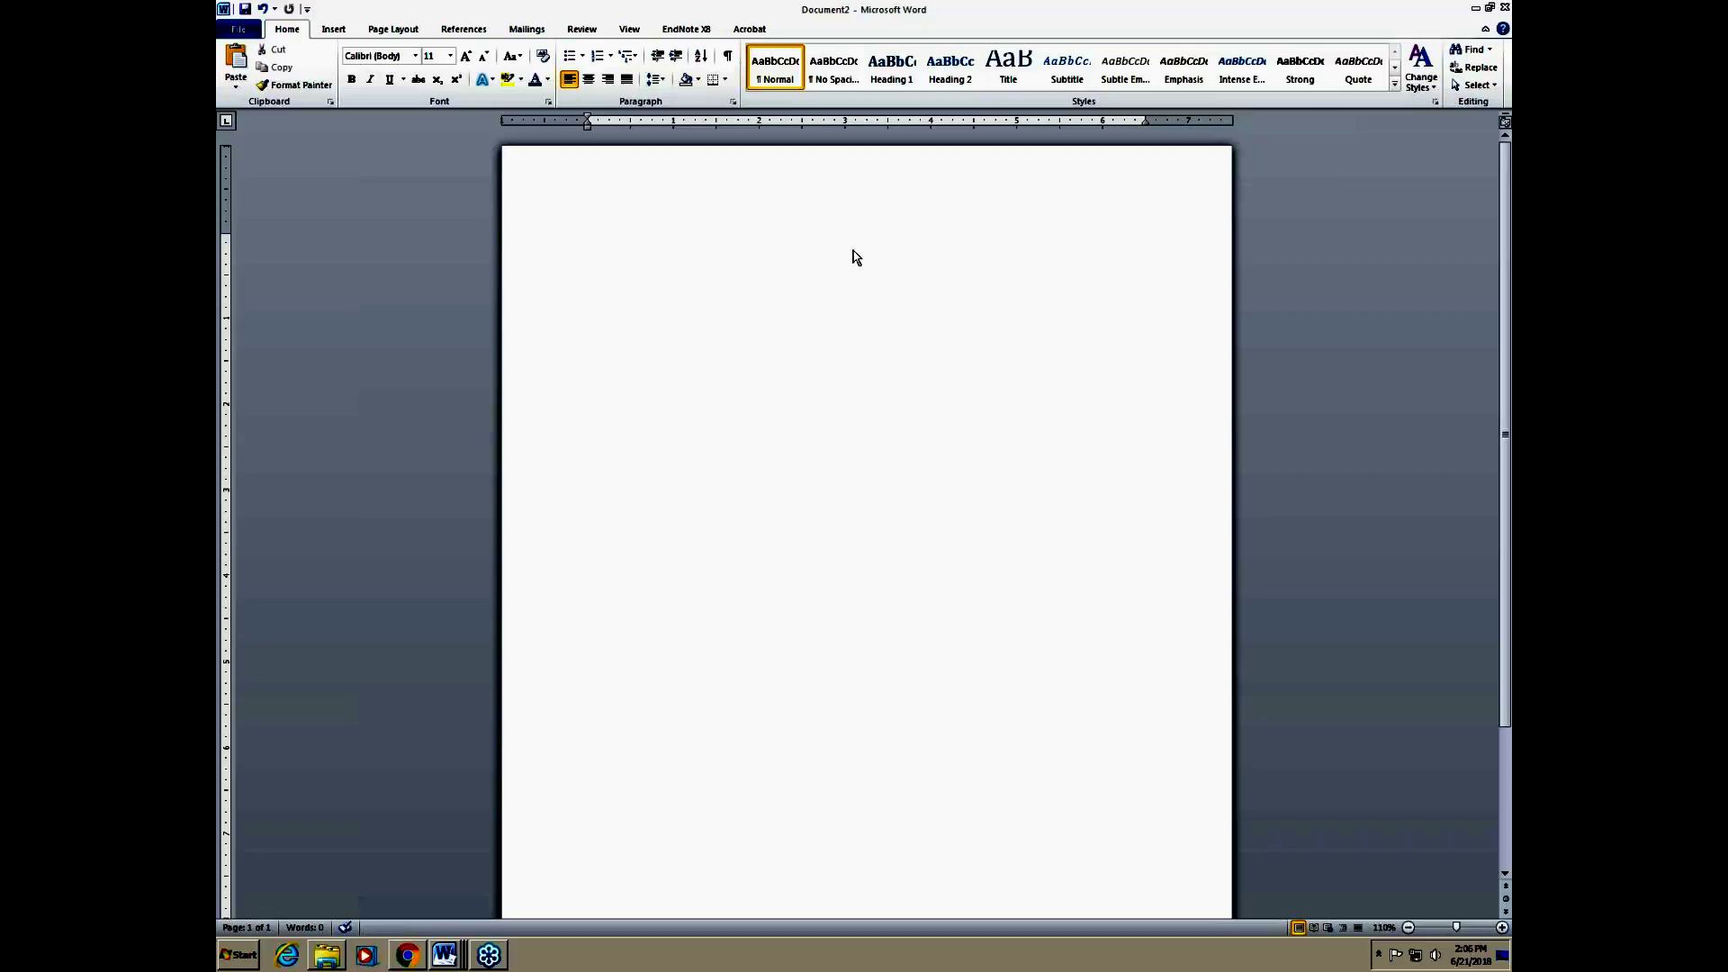
# Step: Add the title "Abstract/Exec Summary" at the start of the blank document in the Heading 1 style
pyautogui.click(681, 252)
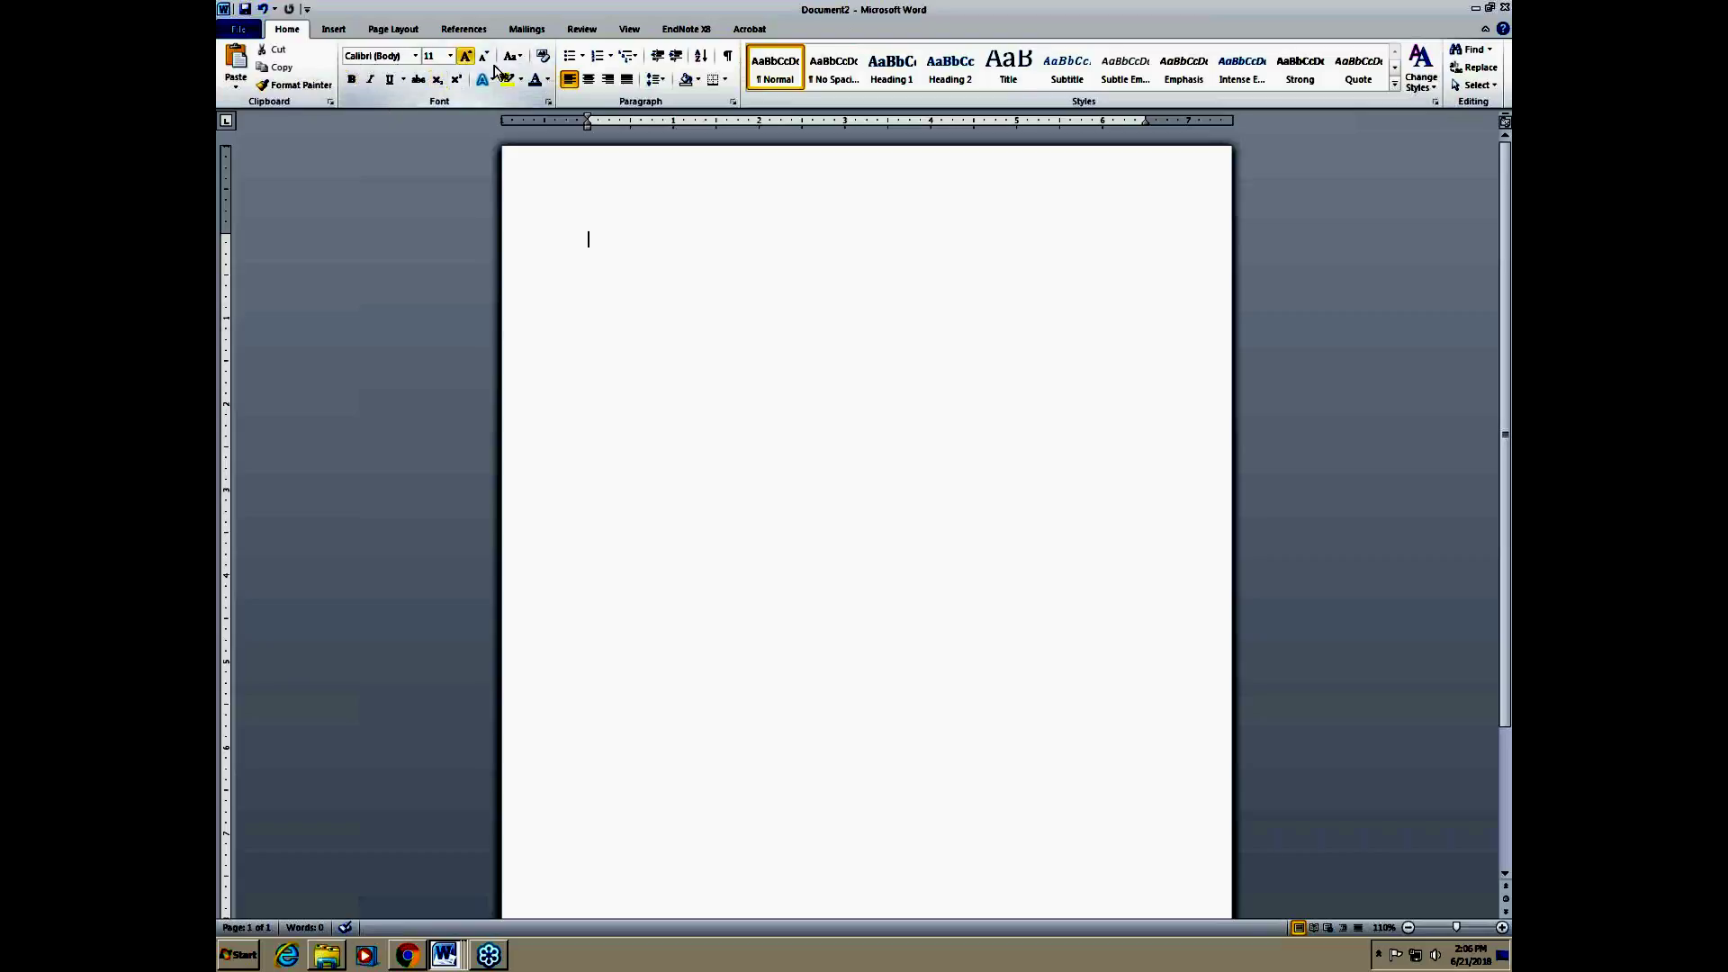
pyautogui.click(889, 76)
pyautogui.write('Abstar')
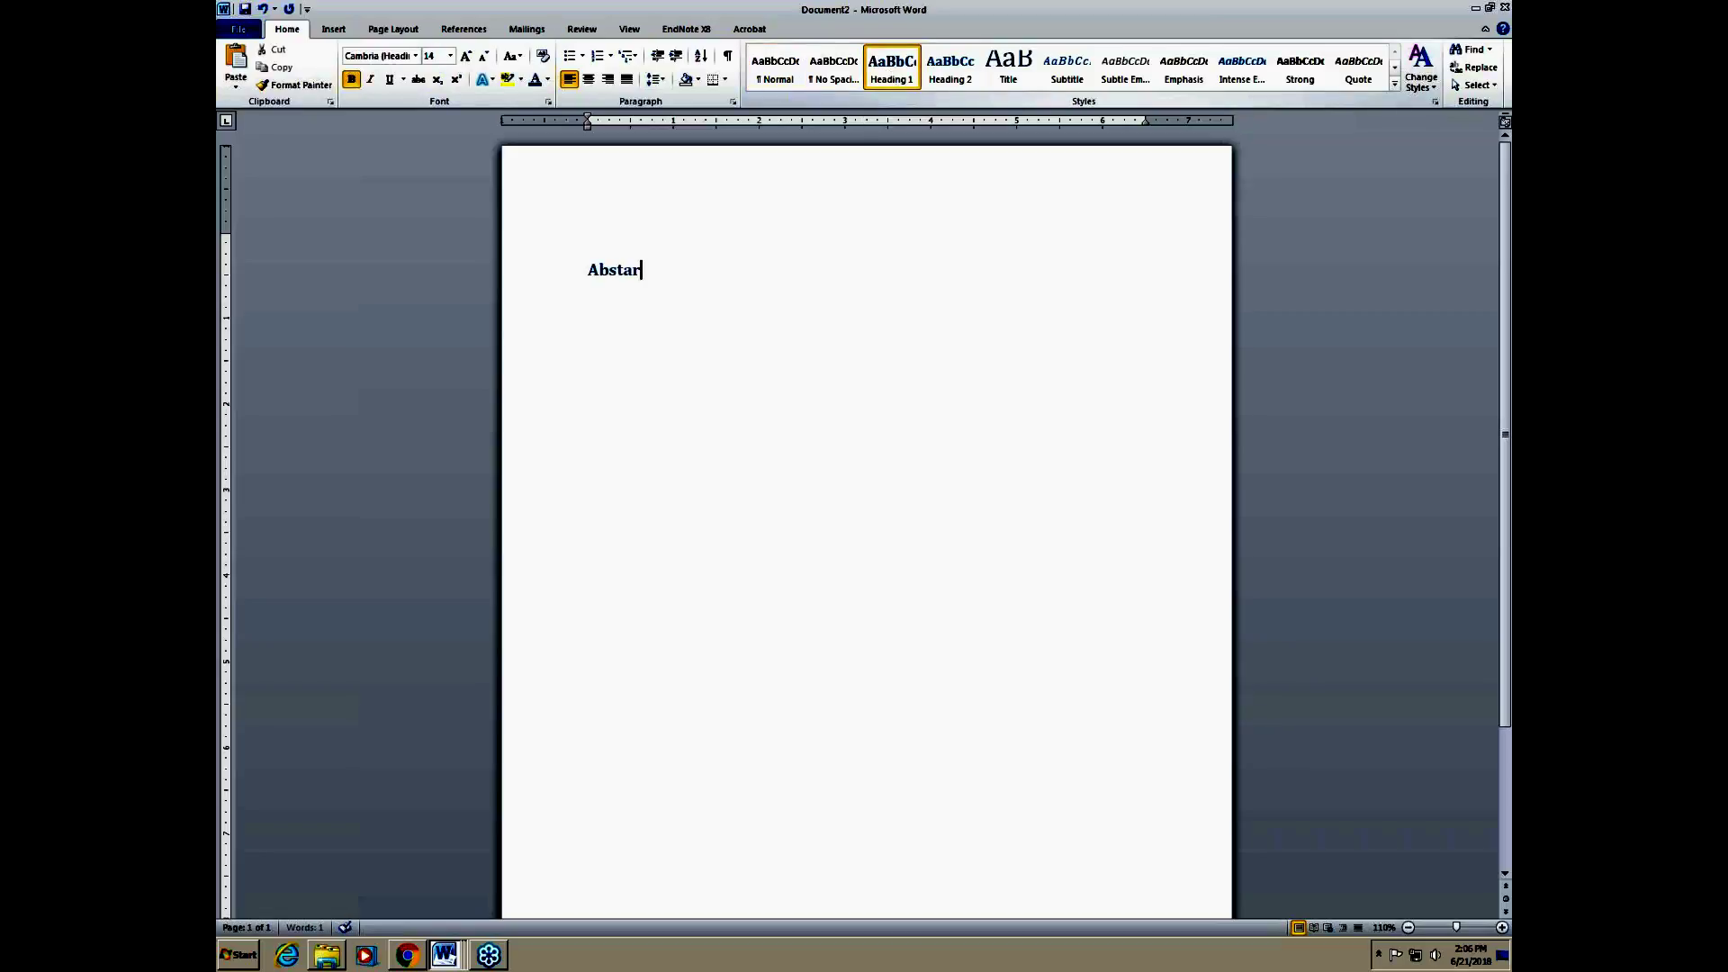
pyautogui.press('BackSpace')
pyautogui.press('BackSpace')
pyautogui.write('ract/Exec Summary')
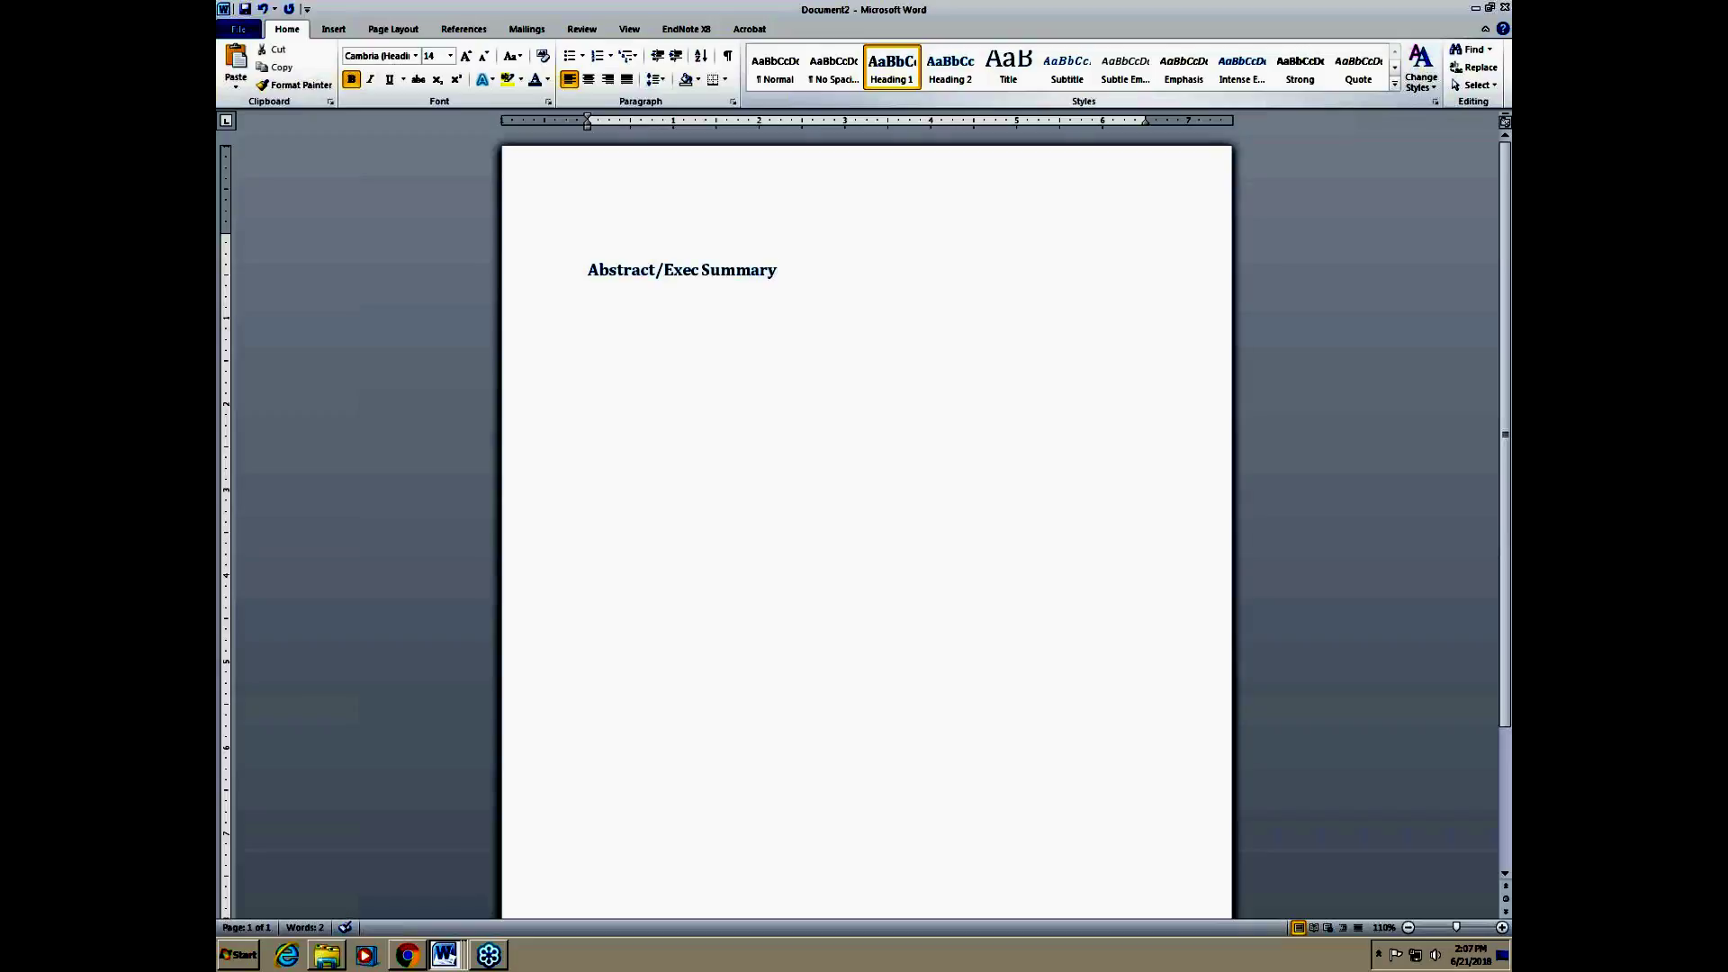
# Step: Review the Heading 1 style's font, size, colour and paragraph settings in its modification dialog without changing them
pyautogui.rightClick(884, 81)
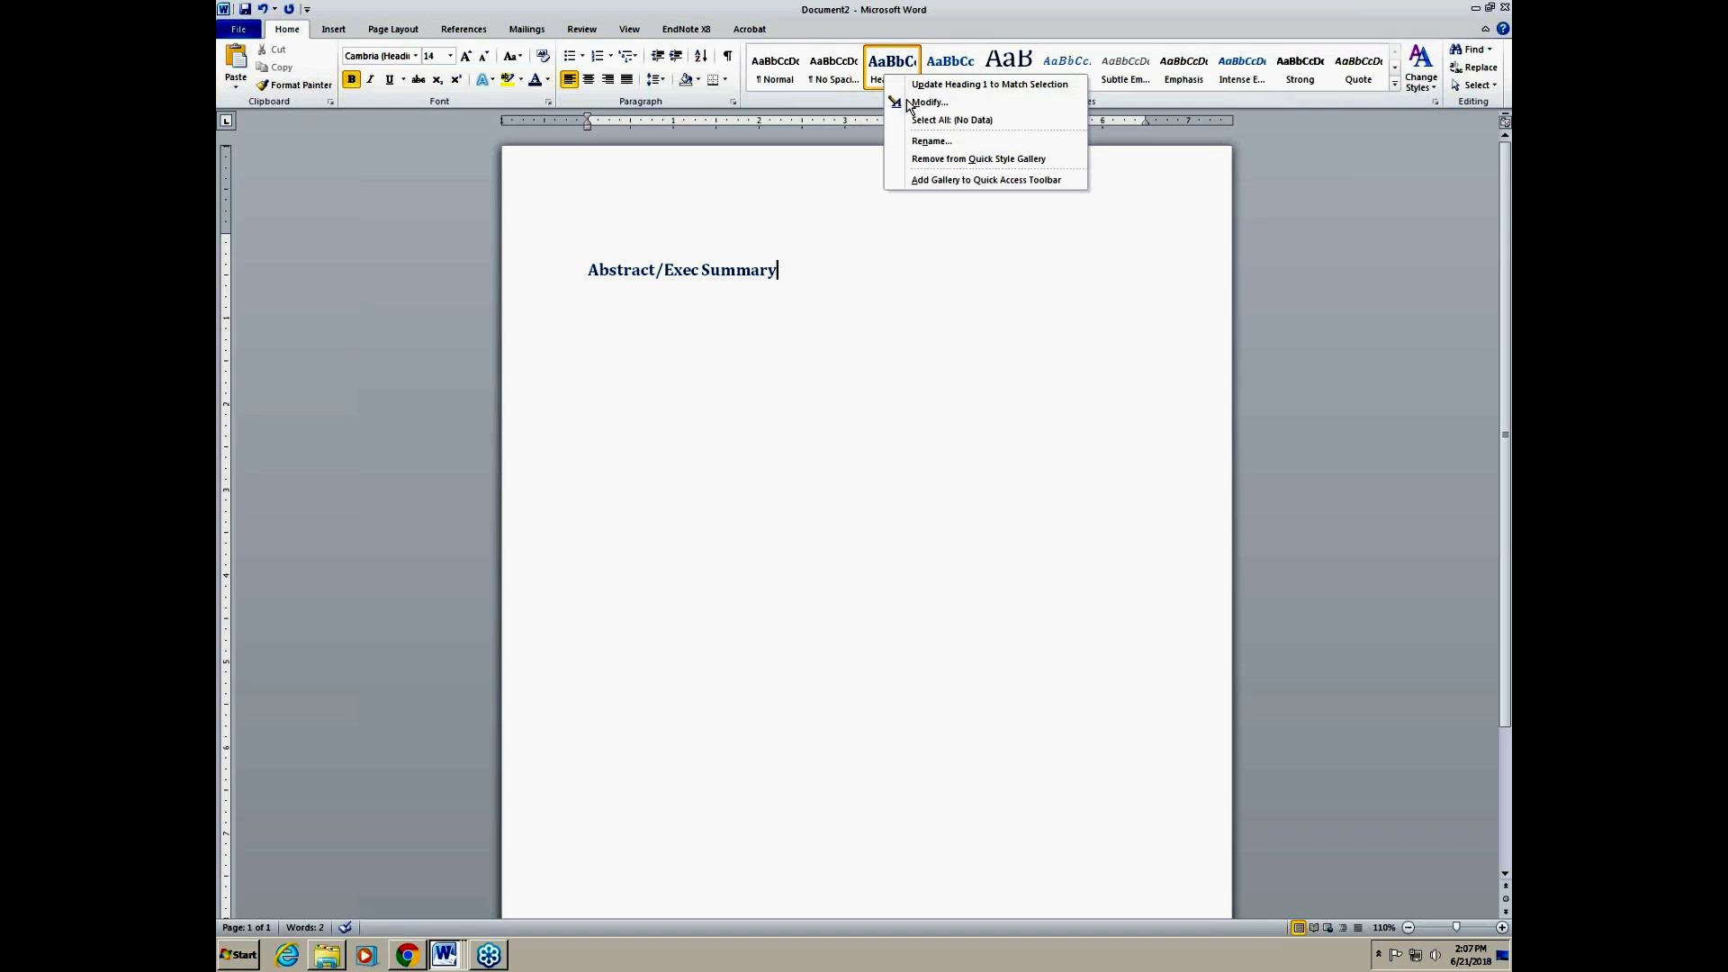
pyautogui.click(899, 102)
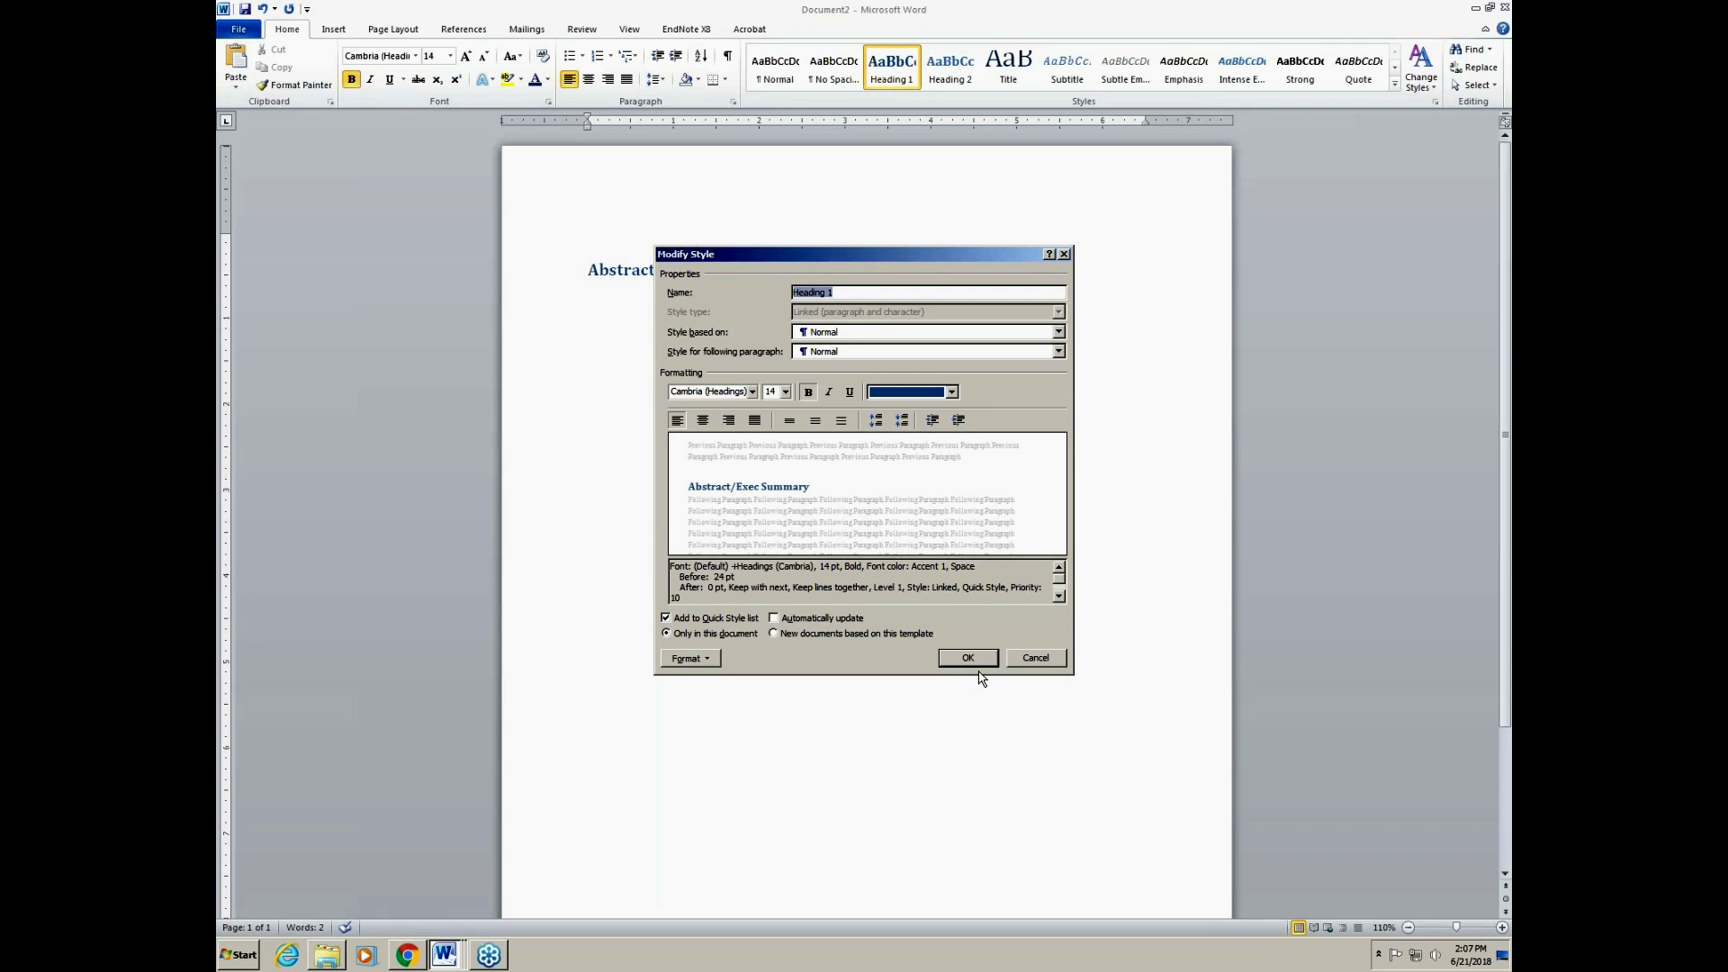
pyautogui.click(968, 657)
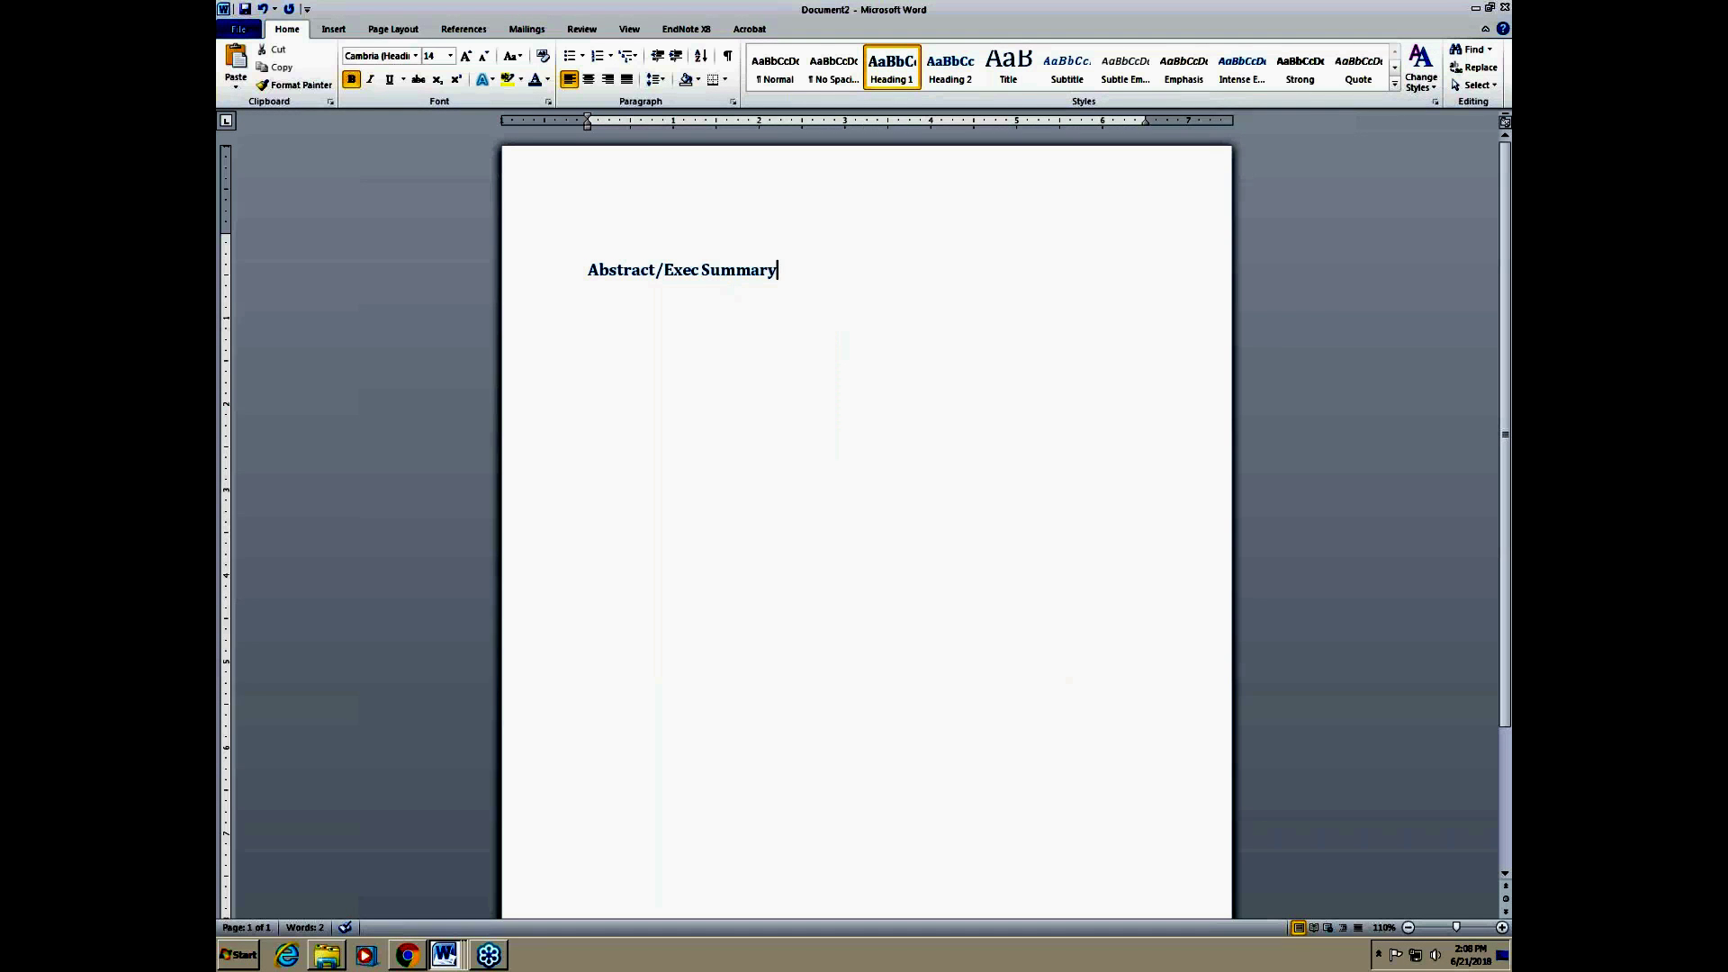
# Step: Add the placeholder body paragraph beginning "Lorem ipsum dolor sit amet" under the Abstract/Exec Summary heading
pyautogui.click(446, 957)
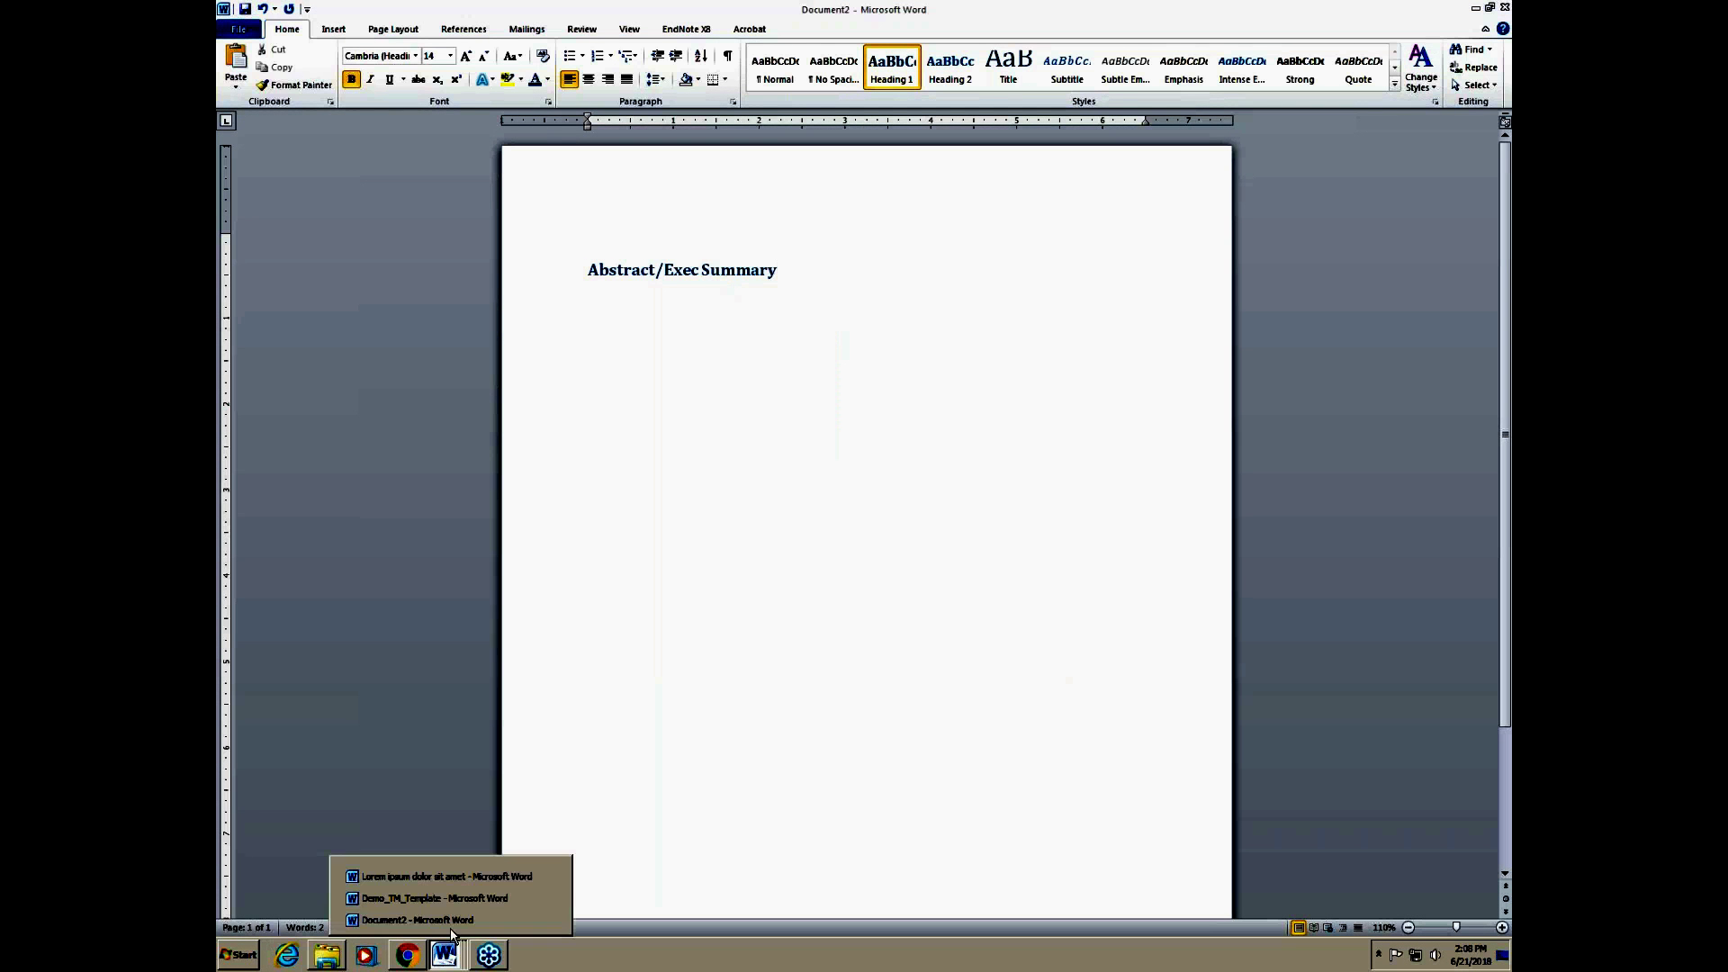
pyautogui.click(792, 275)
pyautogui.press('Return')
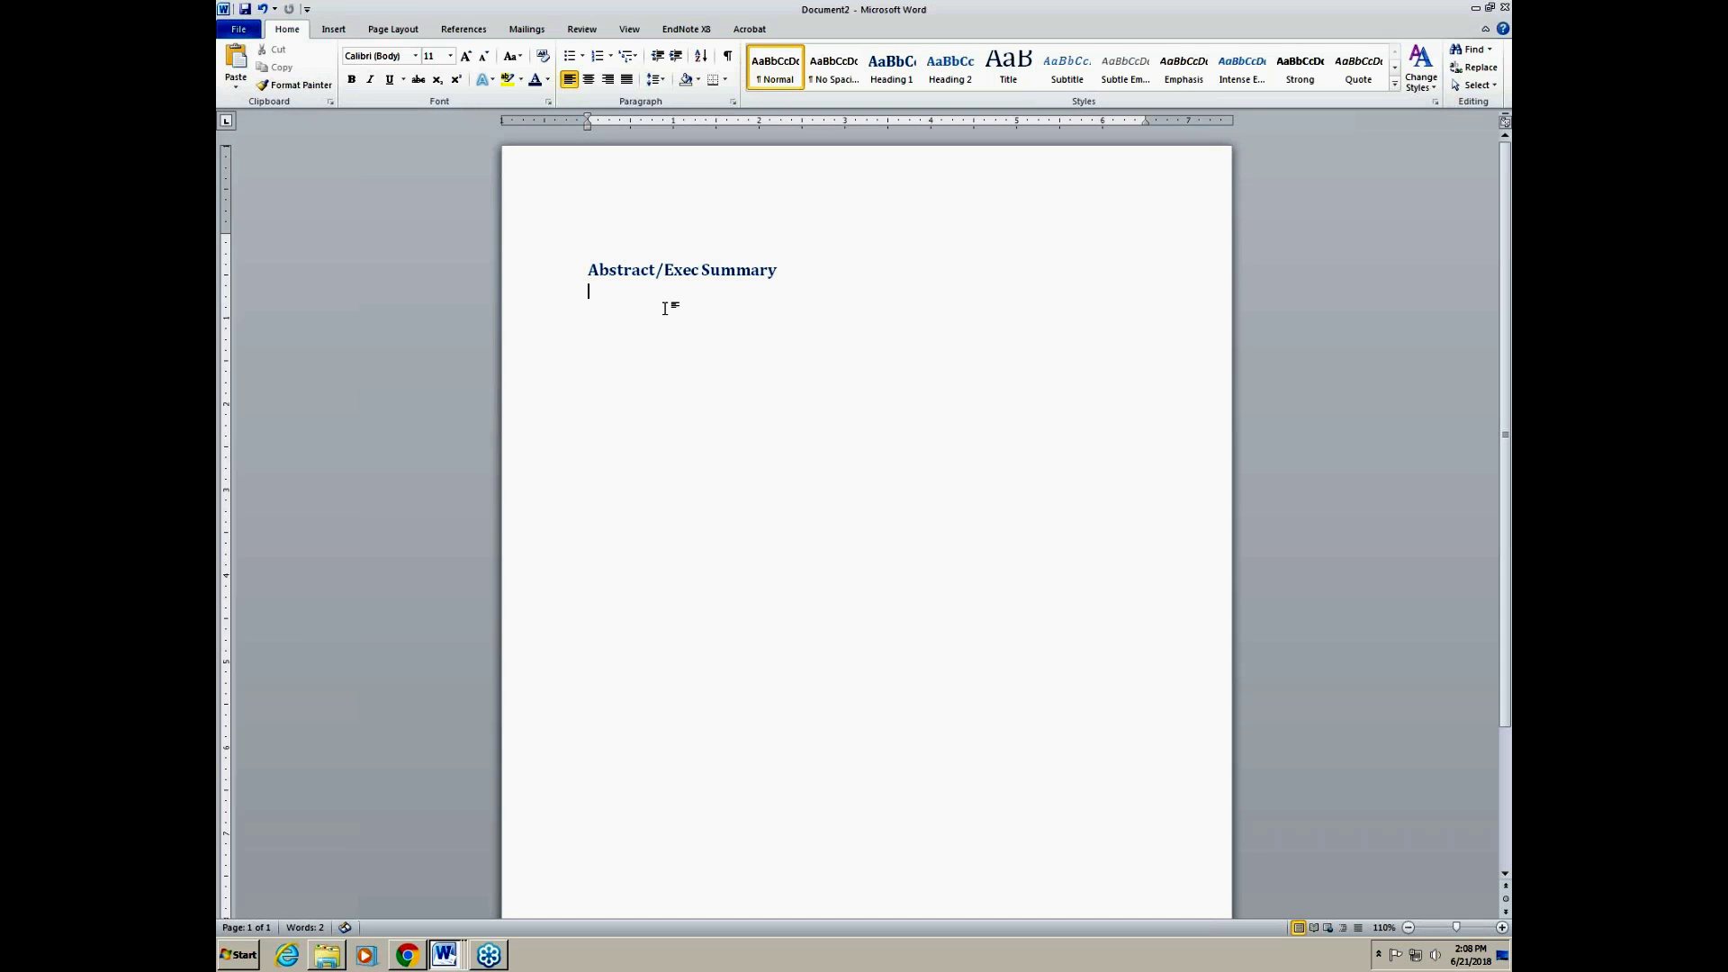
pyautogui.write('Lorem ipsum dolor sit amet, consectetur adipiscing elit, sed do eiusmod tempor incididunt ut labore et dolore magna aliqua. Elementum pulvinar etiam non quam lacus suspendisse. Odio ut sem nulla pharetra diam sit amet nisl suscipit. Eget nunc scelerisque viverra mauris in aliquam sem fringilla. Elit eget gravida cum sociis natoque. Massa vitae tortor condimentum lacinia quis. Urna cursus eget nunc scelerisque viverra mauris. Non pulvinar neque laoreet suspendisse interdum. Adipiscing enim eu turpis egestas pretium aenean pharetra magna ac. In massa tempor nec feugiat nisl pretium fusce. Etiam erat velit scelerisque in dictum non consectetur a. Turpis nunc eget lorem dolor sed. Semper feugiat nibh sed pulvinar proin gravida hendrerit lectus a. Feugiat in ante metus dictum at tempor commodo ullamcorper. Porta lorem mollis aliquam ut. Orci sagittis eu volutpat odio. Diam sit amet nisl suscipit adipiscing. Convallis posuere morbi leo urna molestie.')
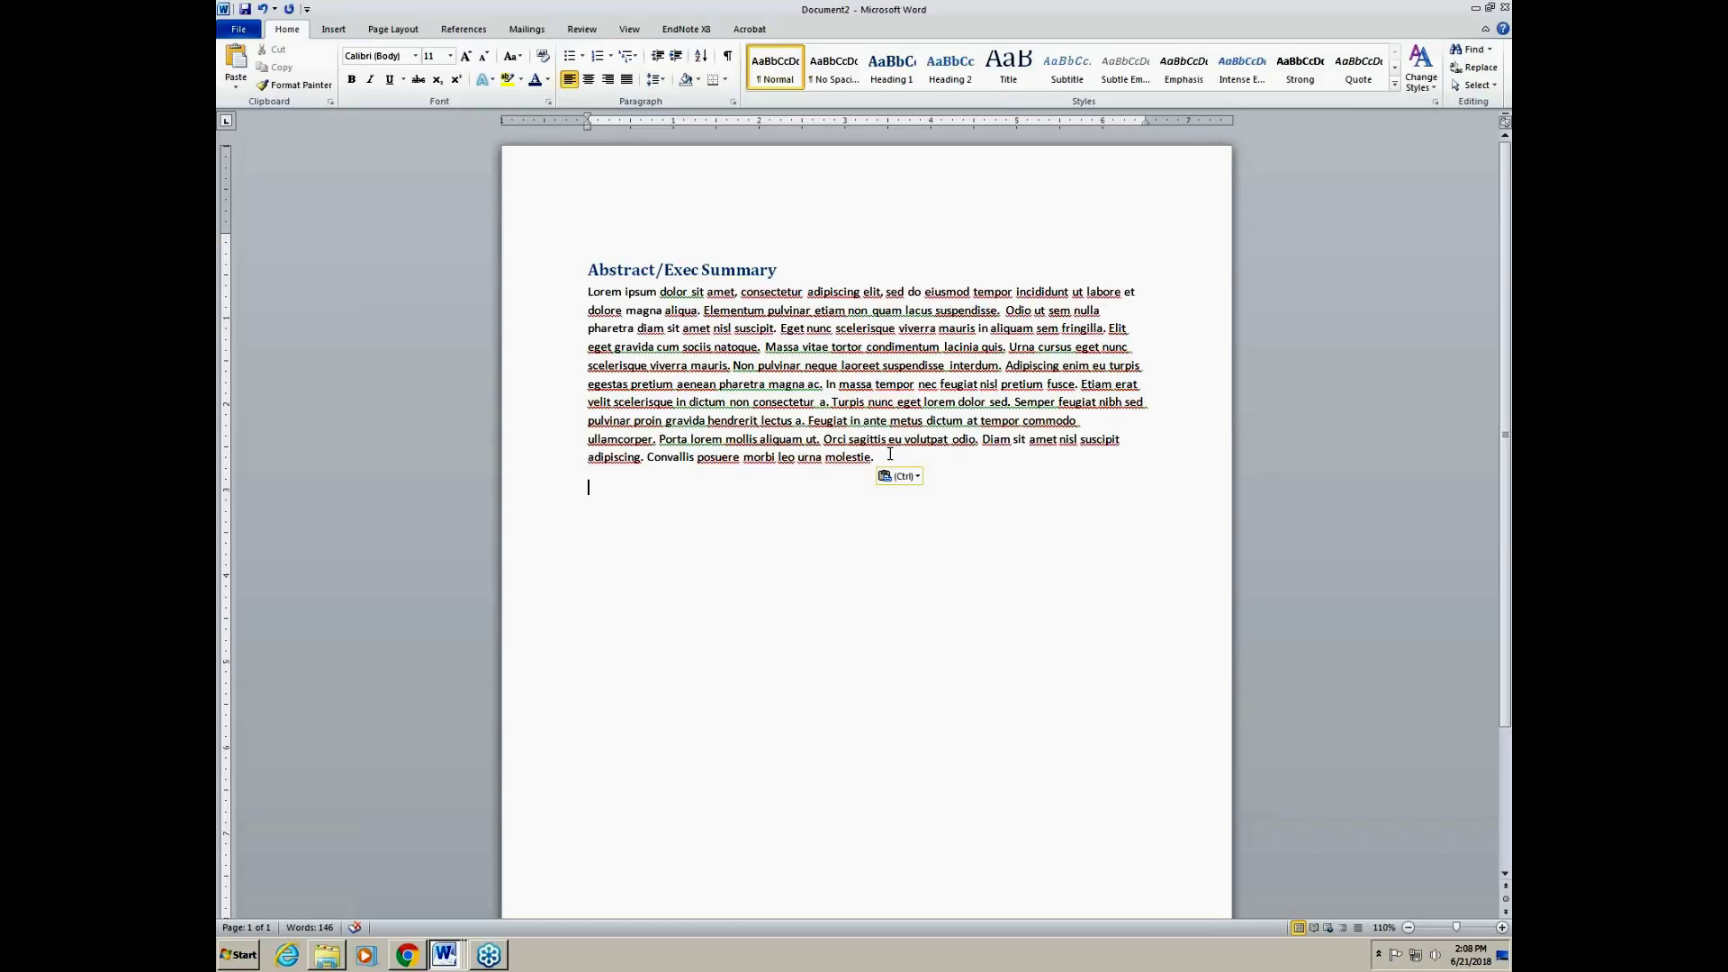
pyautogui.press('Return')
pyautogui.press('BackSpace')
# Step: Insert a page break after the abstract paragraph and add the title "Heading 1" in the Heading 1 style on the new page
pyautogui.click(335, 30)
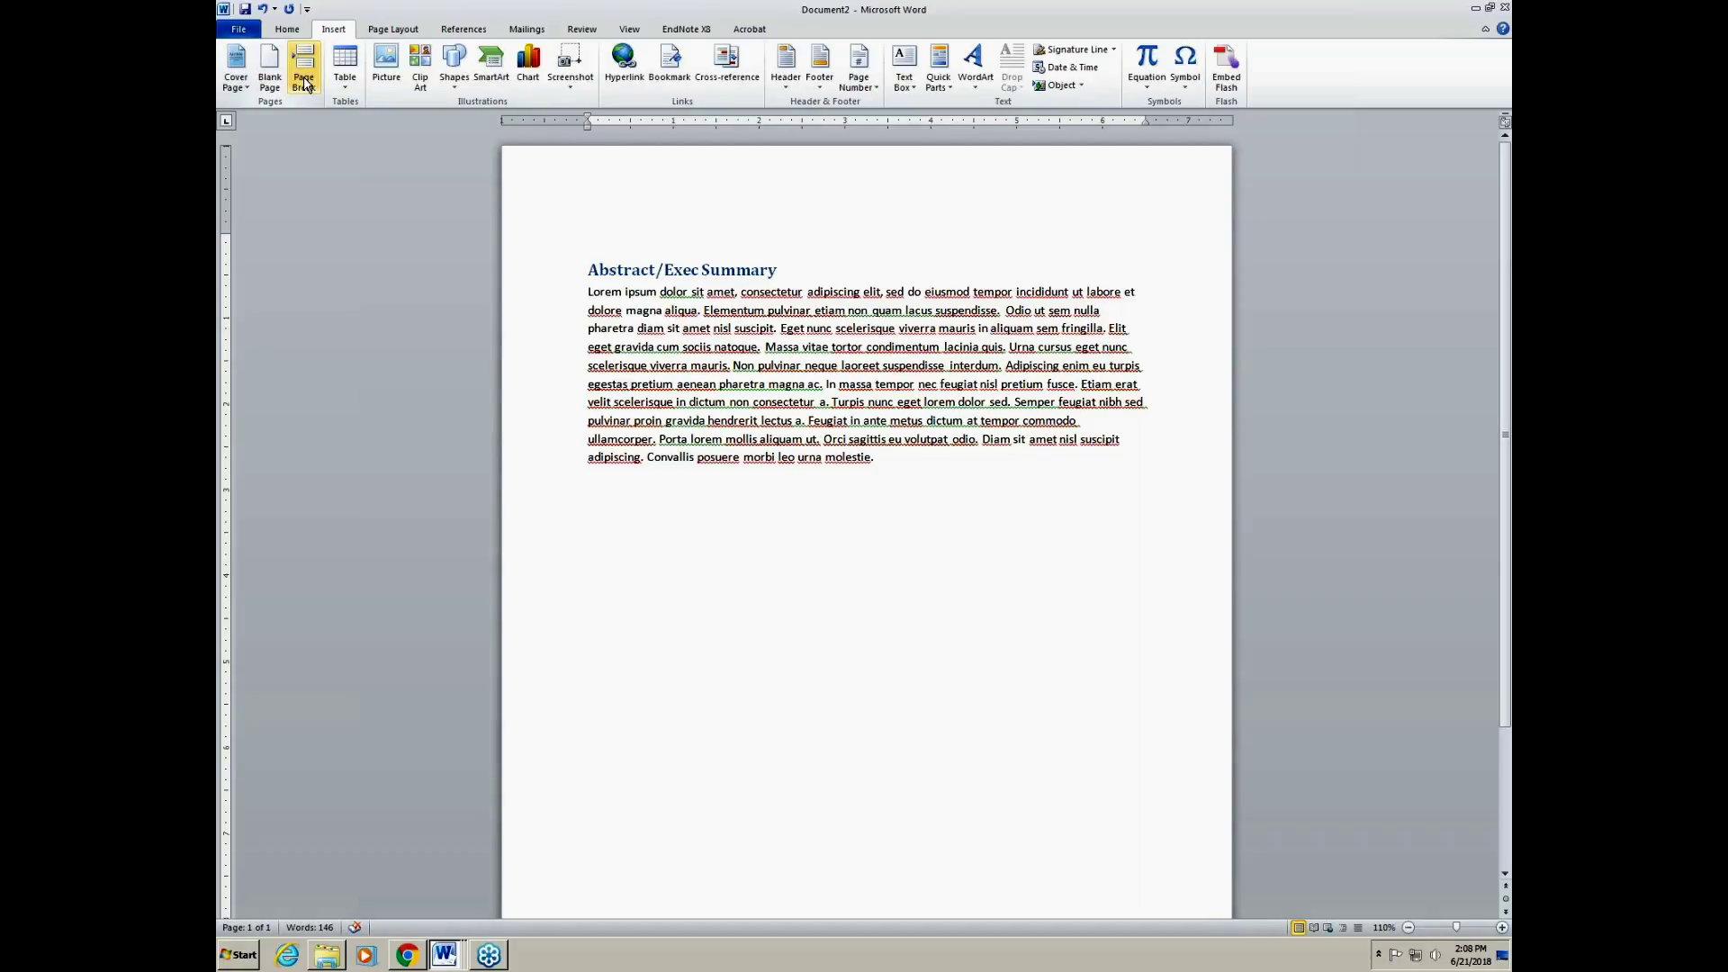
pyautogui.click(304, 83)
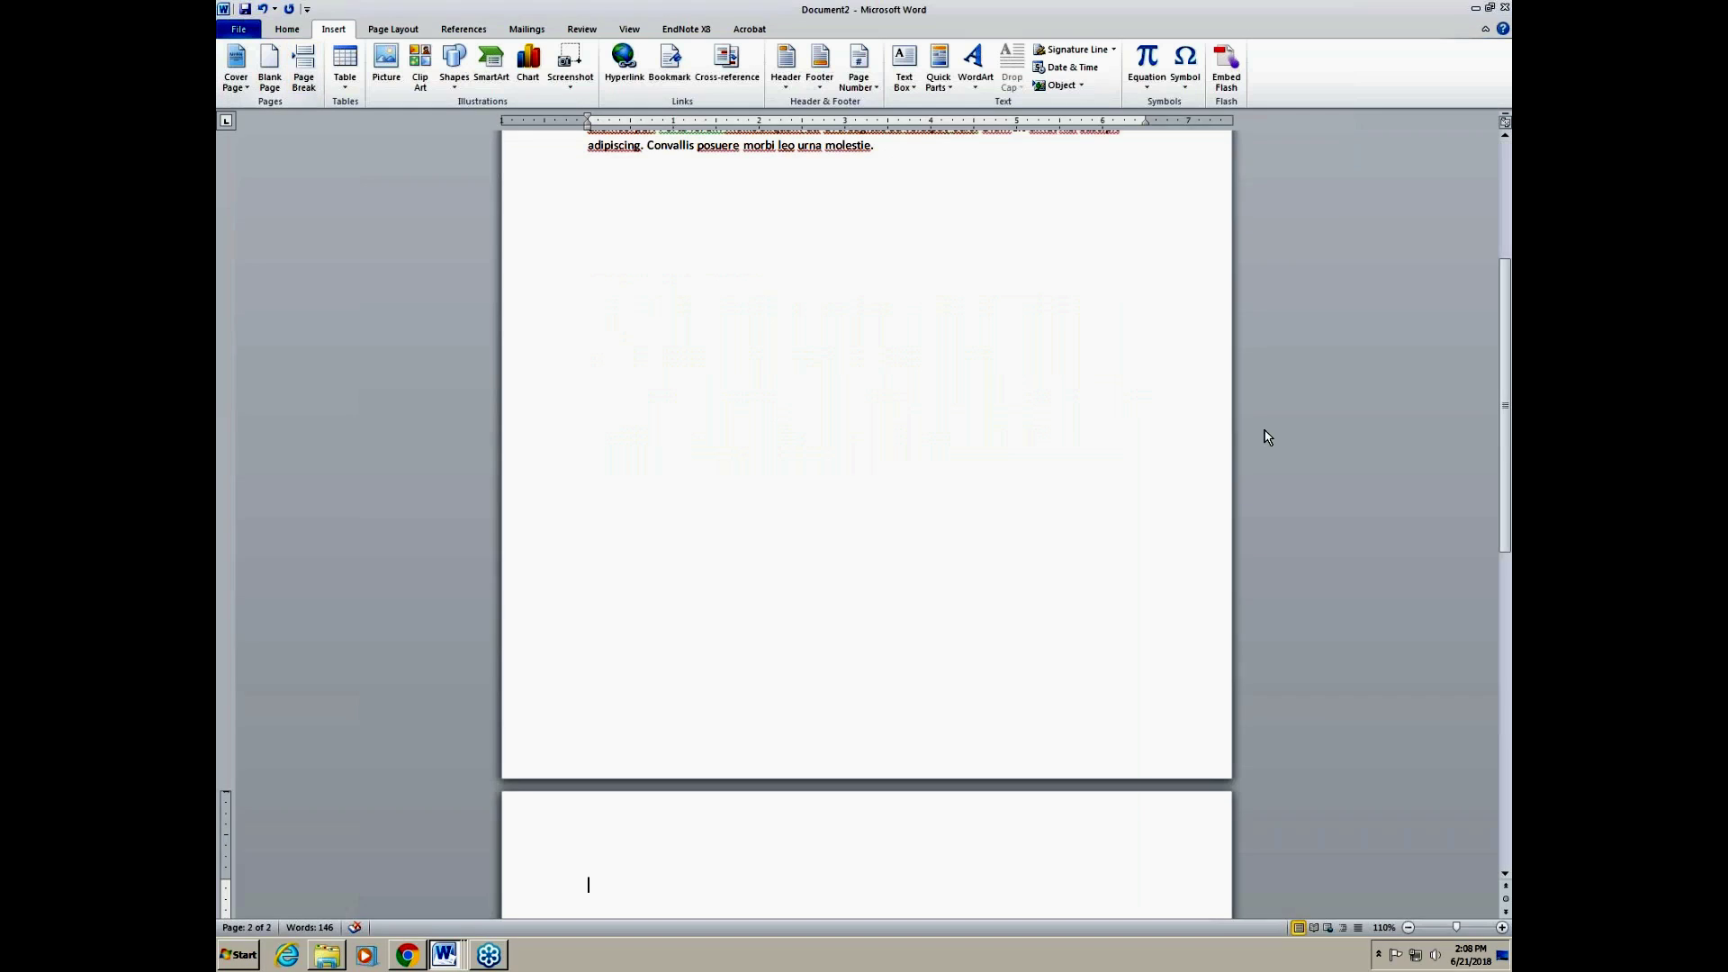
pyautogui.scroll(-6, 718, 710)
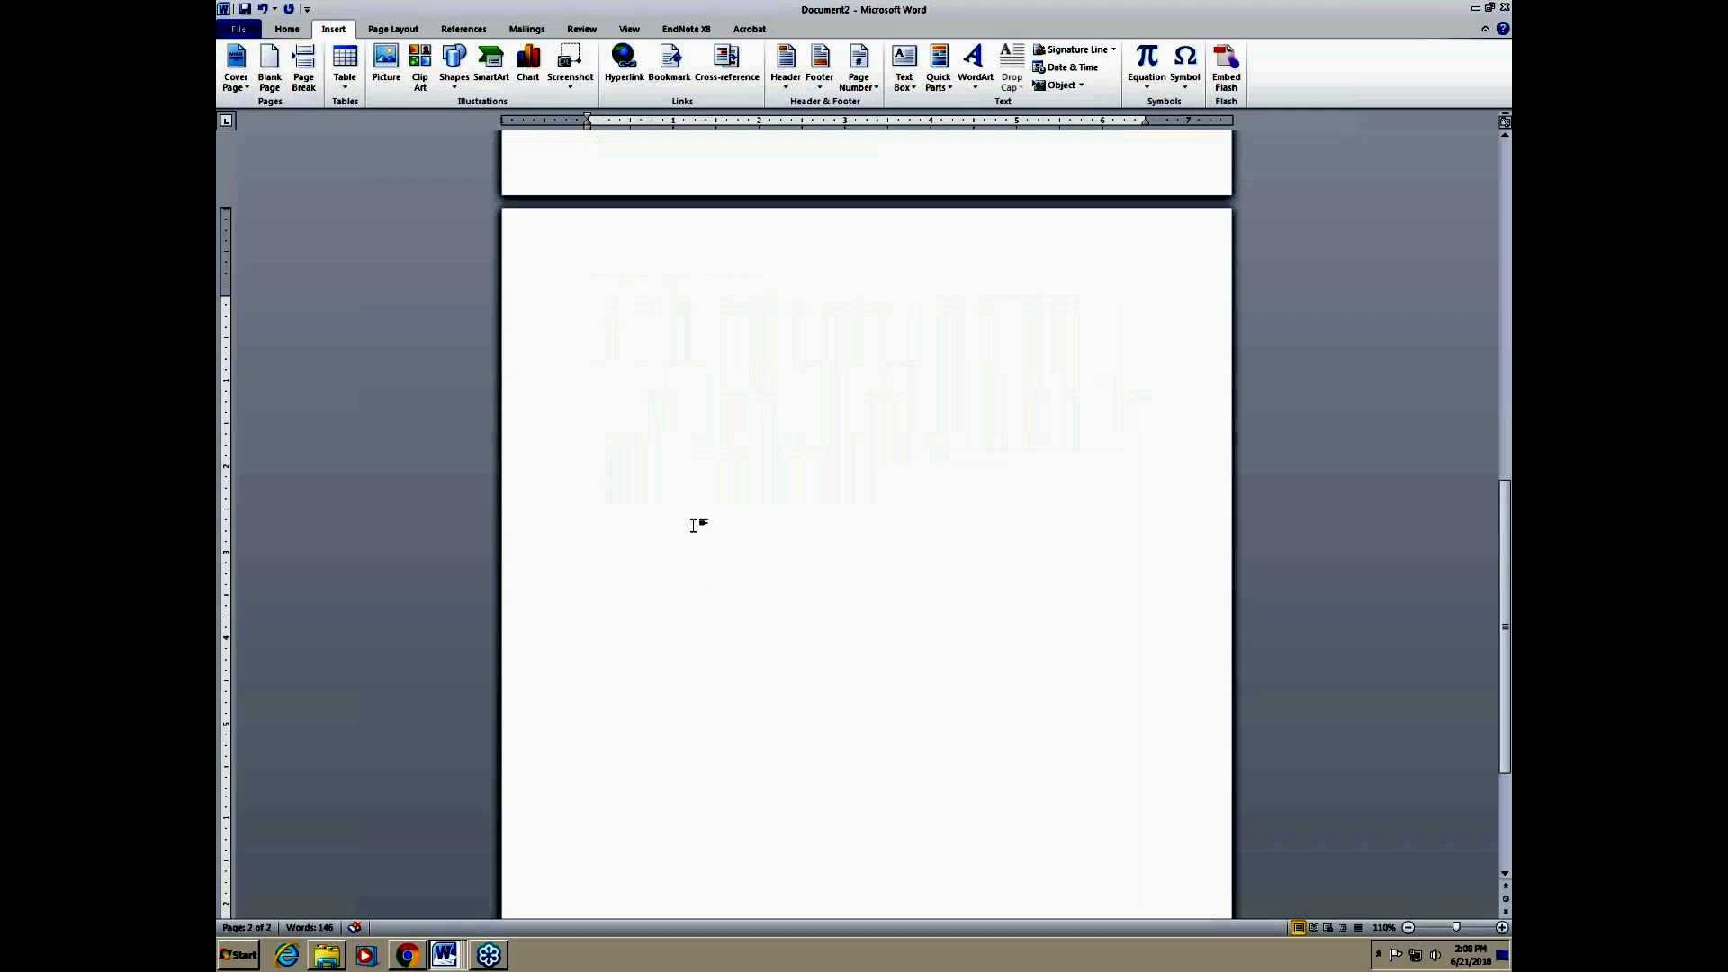
pyautogui.click(287, 28)
pyautogui.click(886, 69)
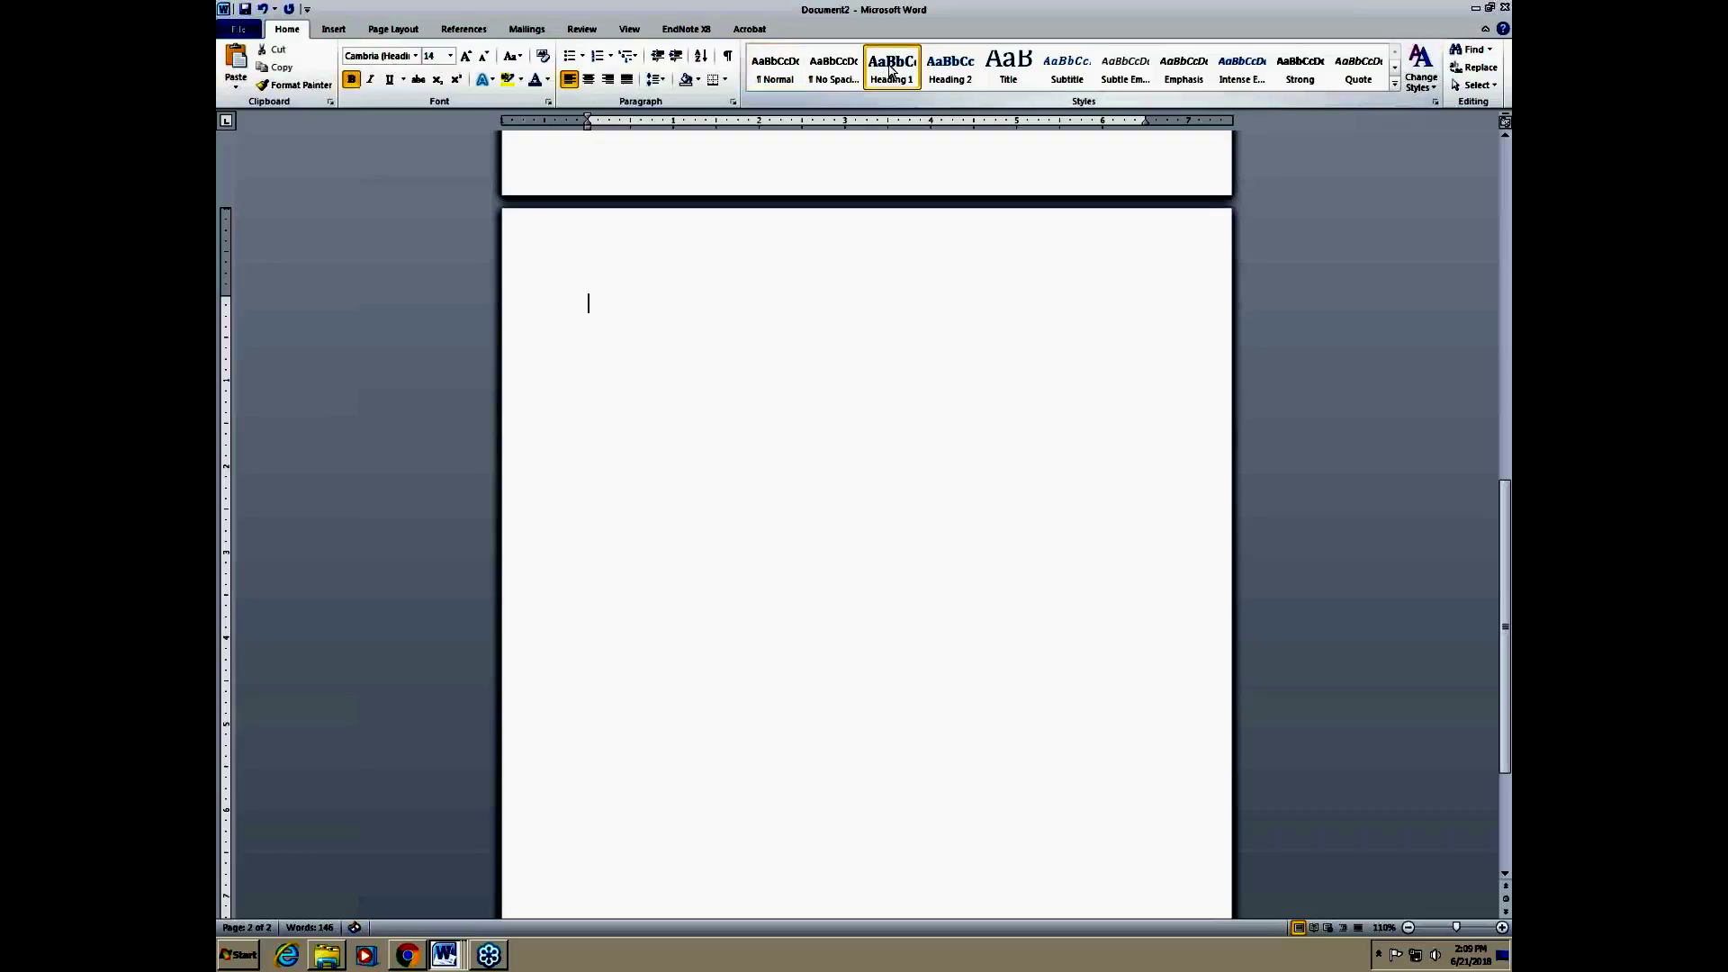
pyautogui.write('Heading 1')
pyautogui.press('Return')
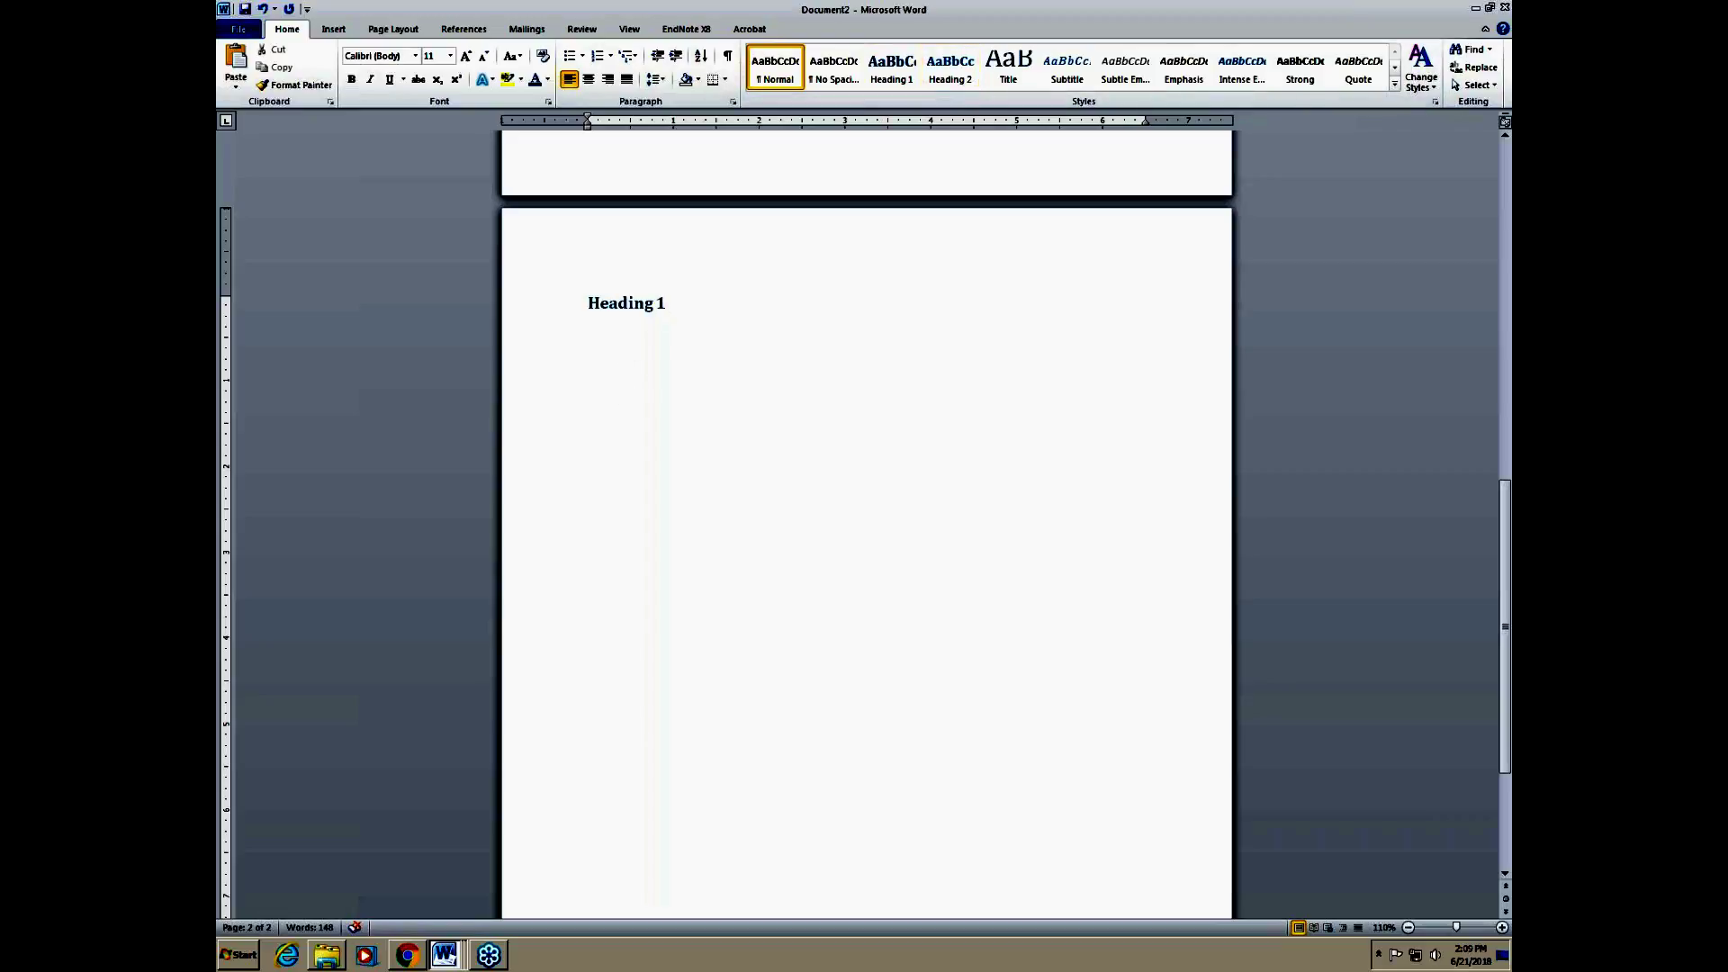
# Step: Add "Subheading 1" in the Heading 2 style, followed by the body paragraph beginning "Nulla pellentesque dignissim enim"
pyautogui.click(951, 74)
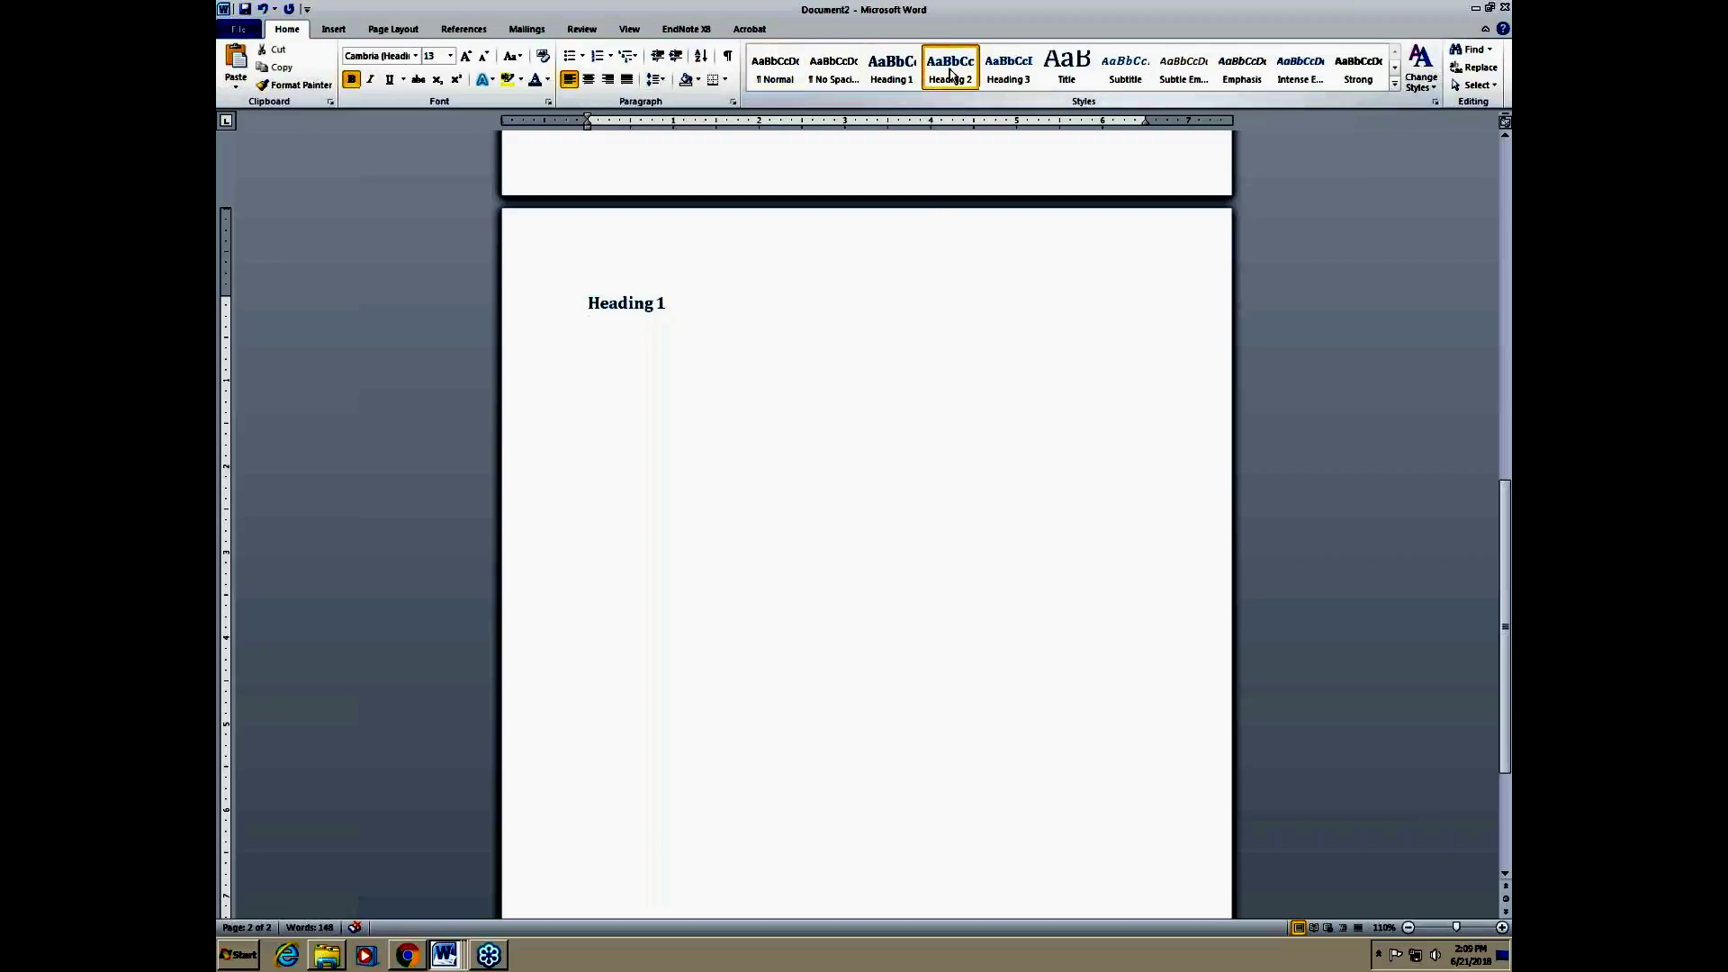
pyautogui.write('Subheading 1')
pyautogui.press('Return')
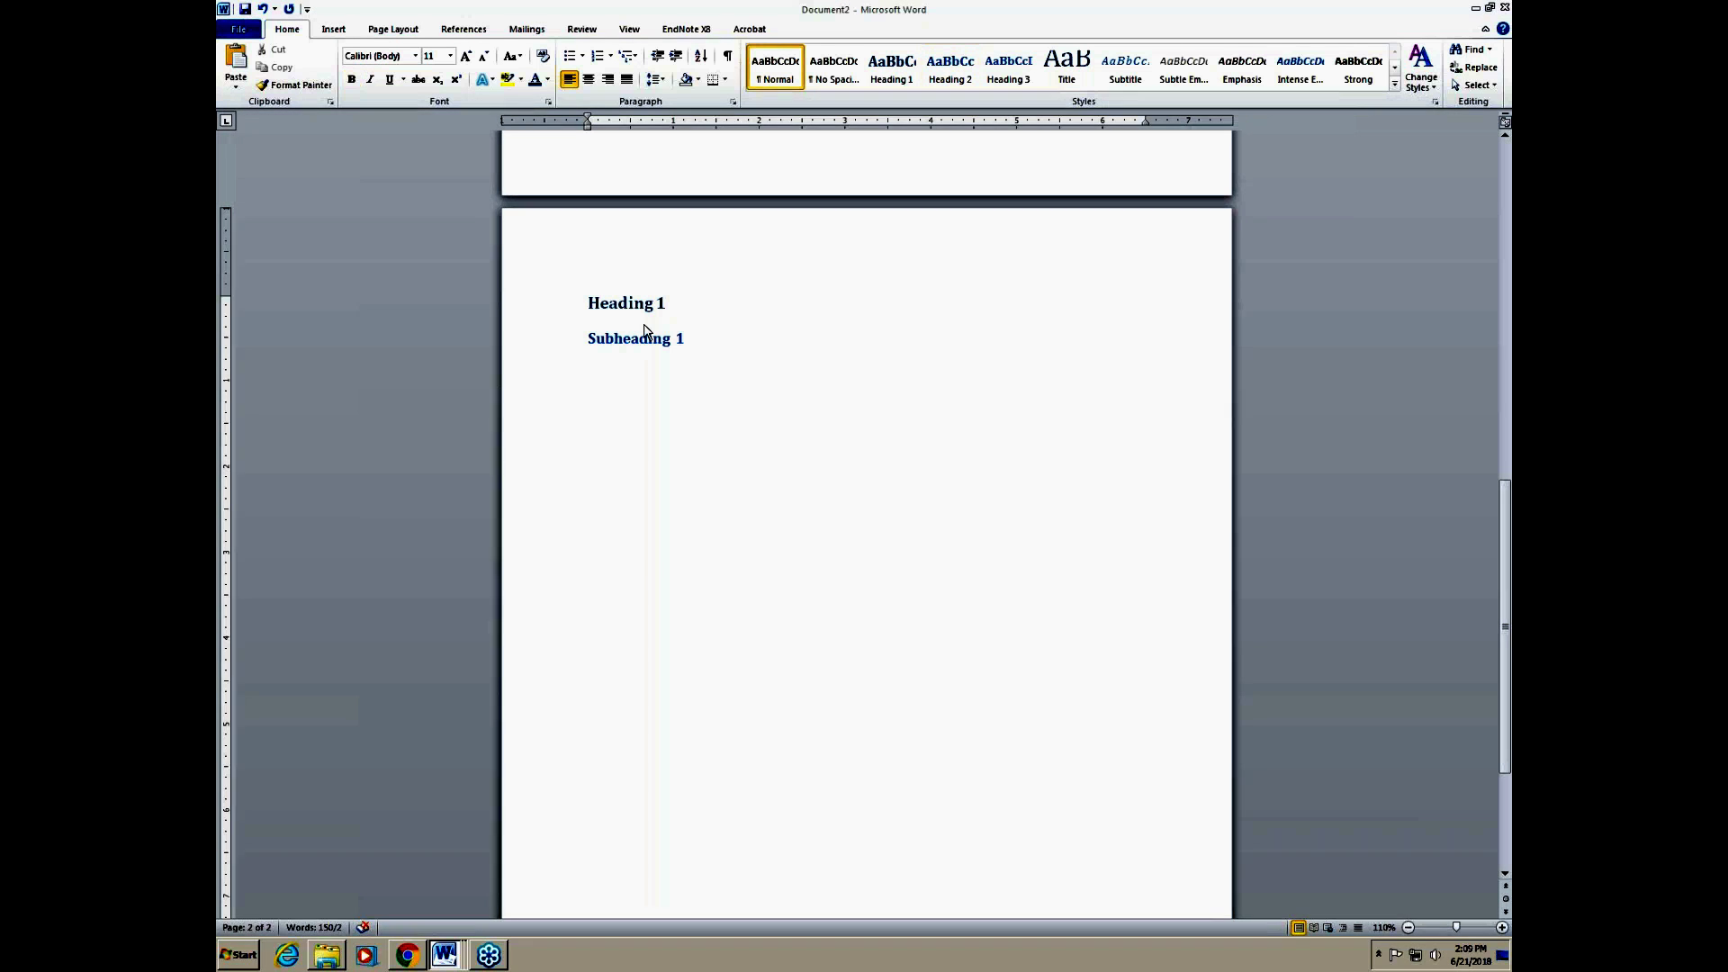
pyautogui.write('Nulla pellentesque dignissim enim sit amet venenatis. Proin sed libero enim sed faucibus. Maecenas ultricies mi eget mauris. Risus nullam eget felis eget. Nam aliquam sem et tortor consequat id porta. Pellentesque eu tincidunt tortor aliquam nulla facilisi cras. Aliquam nulla facilisi cras fermentum odio eu feugiat pretium nibh. Nulla porttitor massa id neque aliquam vestibulum morbi. Amet cursus sit amet dictum. Et magnis dis parturient montes nascetur. Ultrices in iaculis nunc sed augue. Neque egestas congue quisque egestas diam in. Ut pharetra sit amet aliquam id diam. Et molestie ac feugiat sed lectus vestibulum mattis ullamcorper velit. Urna duis convallis convallis tellus id interdum velit. Egestas diam in arcu cursus euismod quis viverra nibh cras. Semper viverra nam libero justo laoreet sit. Massa vitae tortor condimentum lacinia quis vel eros.')
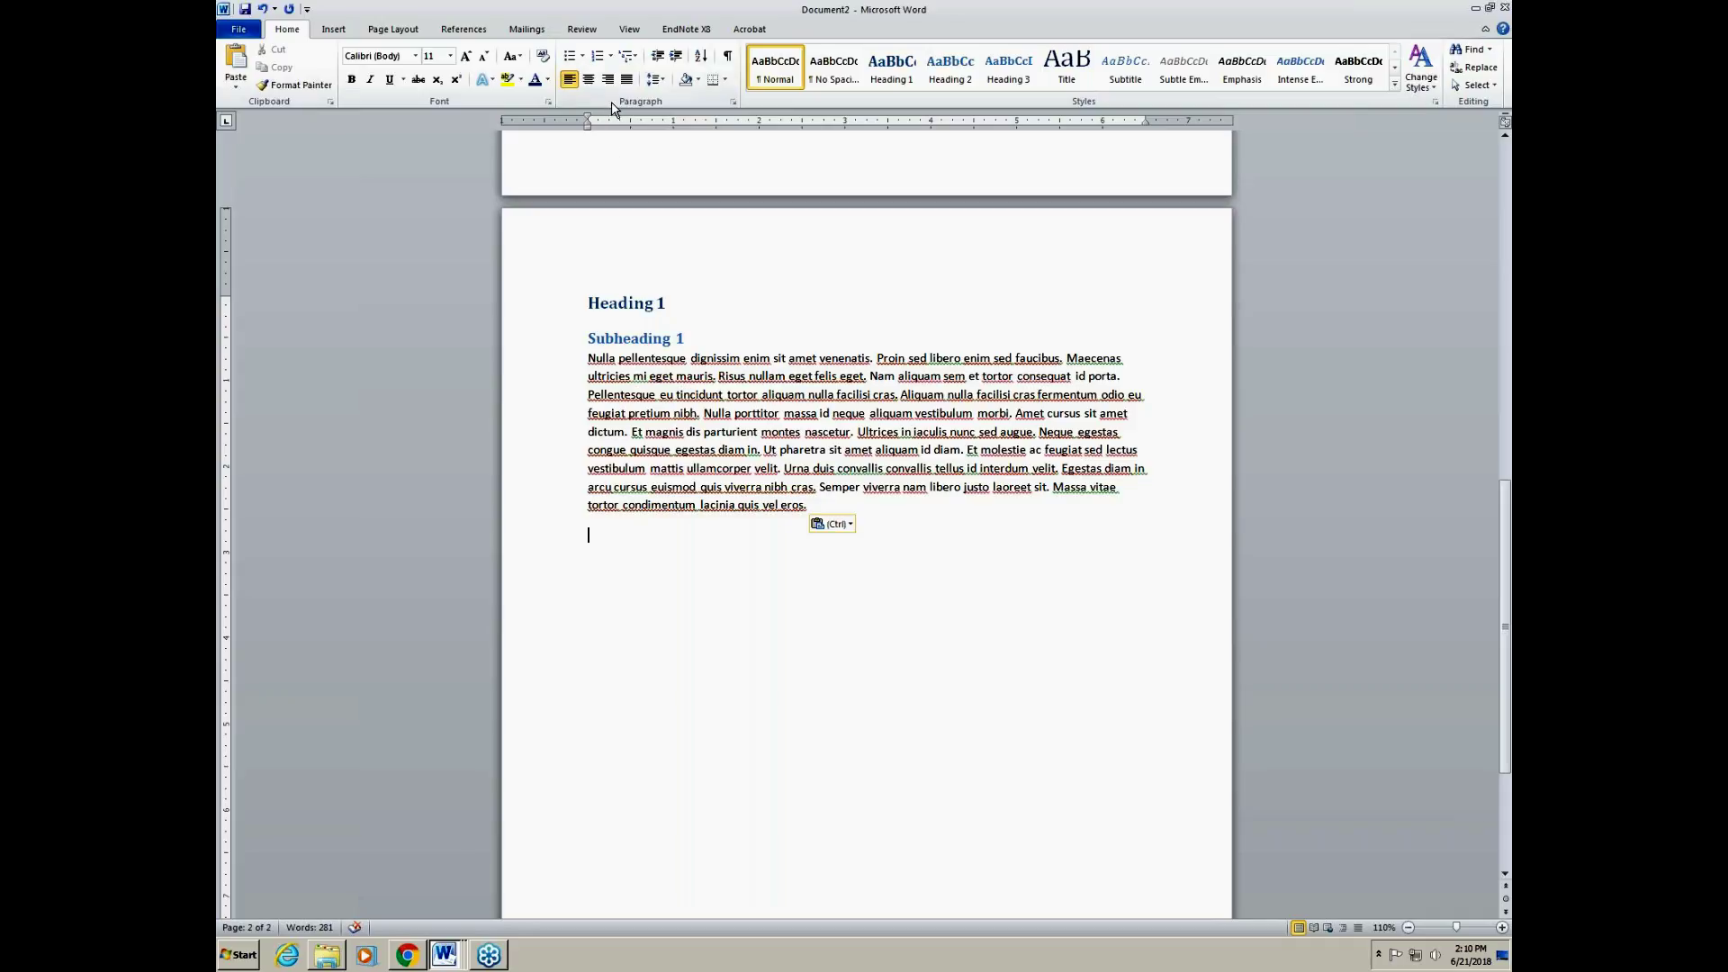
# Step: Add a two-item bulleted list below the paragraph, with items beginning "Orci sagittis eu volutpat odio" and "Lorem ipsum dolor sit amet"
pyautogui.click(570, 57)
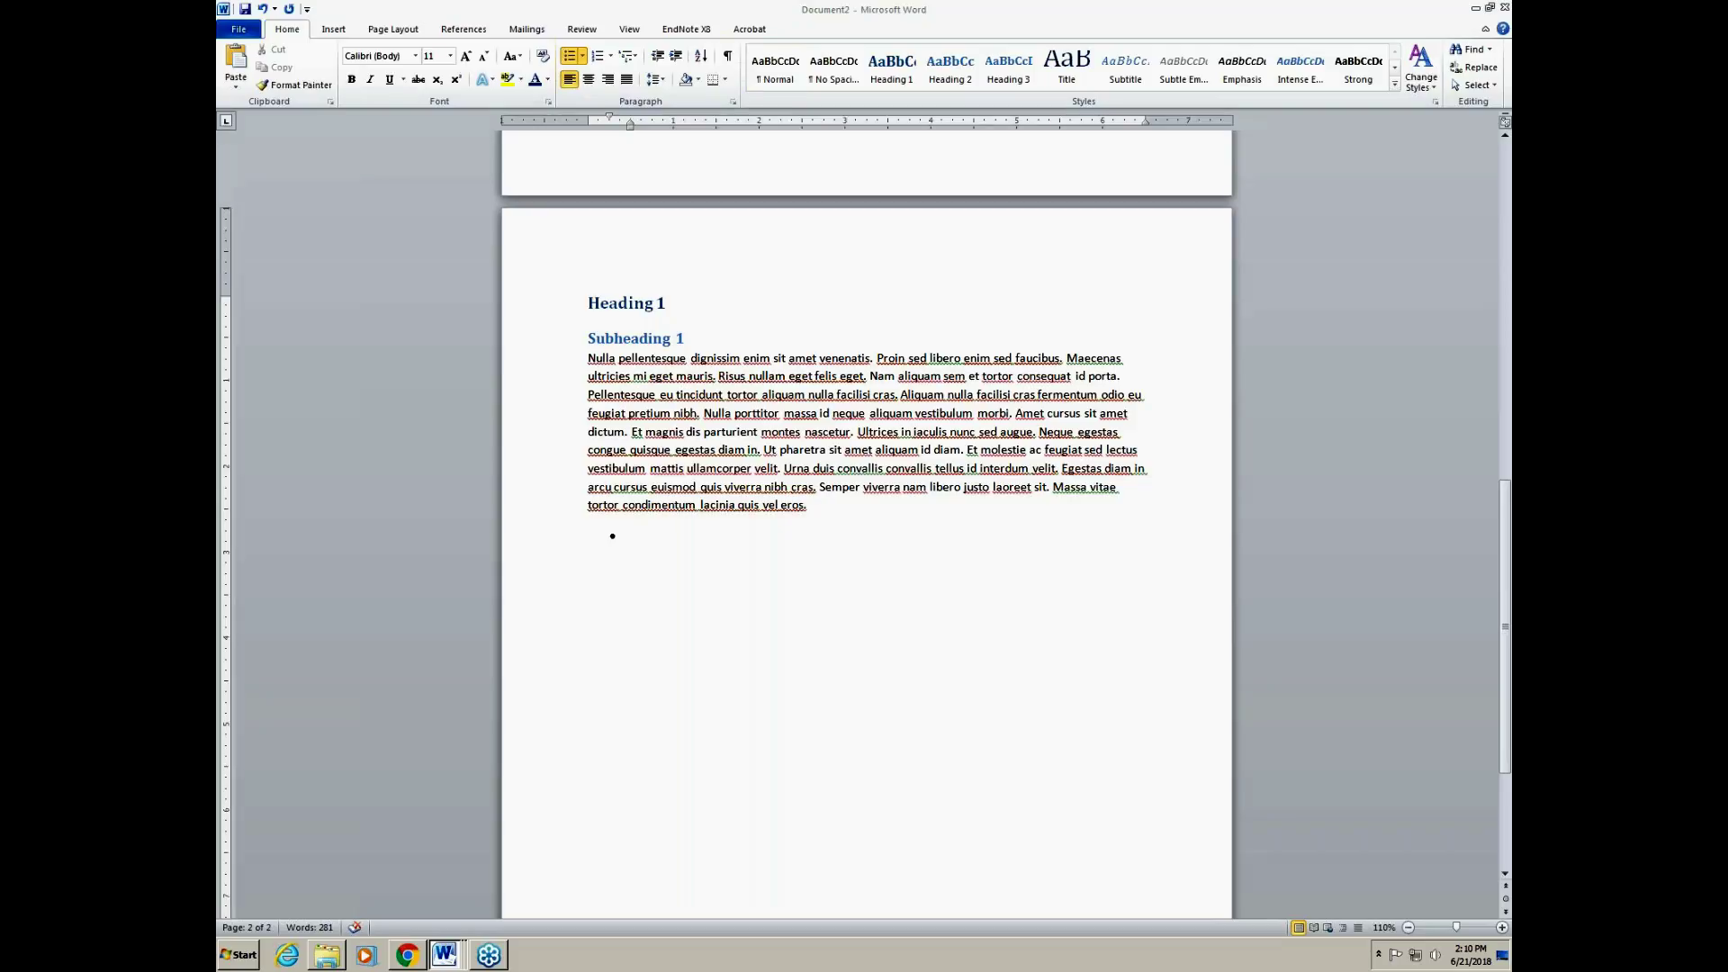
pyautogui.write('Orci sagittis eu volutpat odio. Diam sit amet nisl suscipit adipiscing. Convallis posuere morbi leo urna molestie')
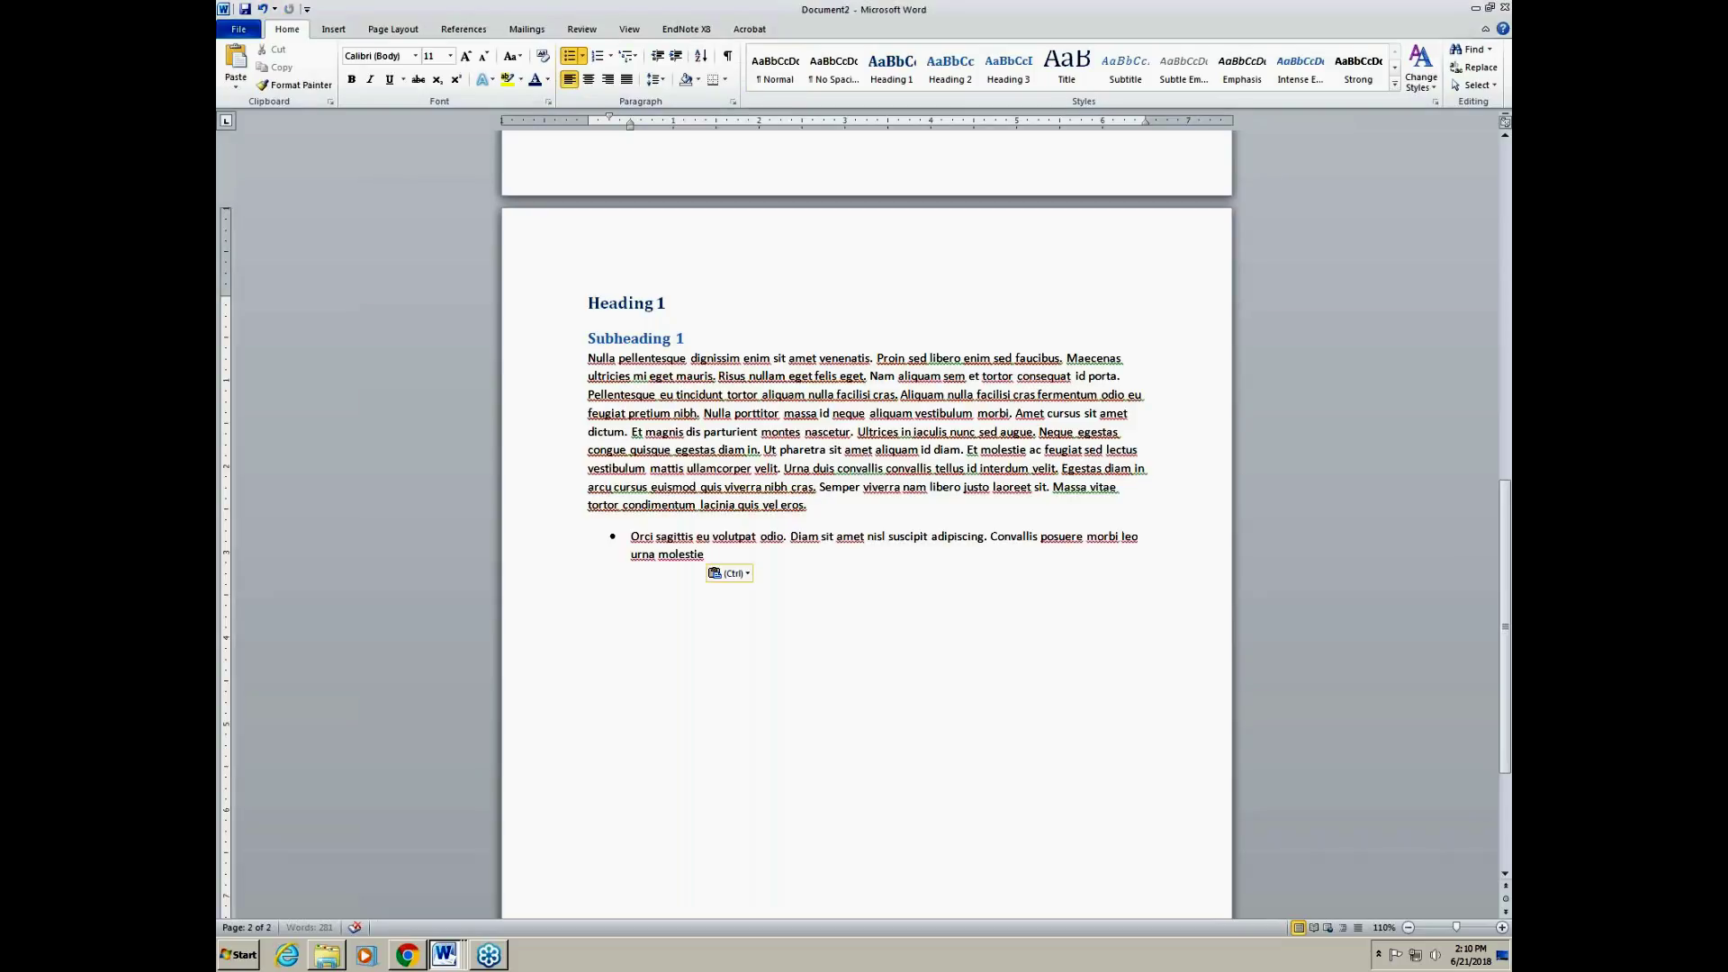
pyautogui.press('Return')
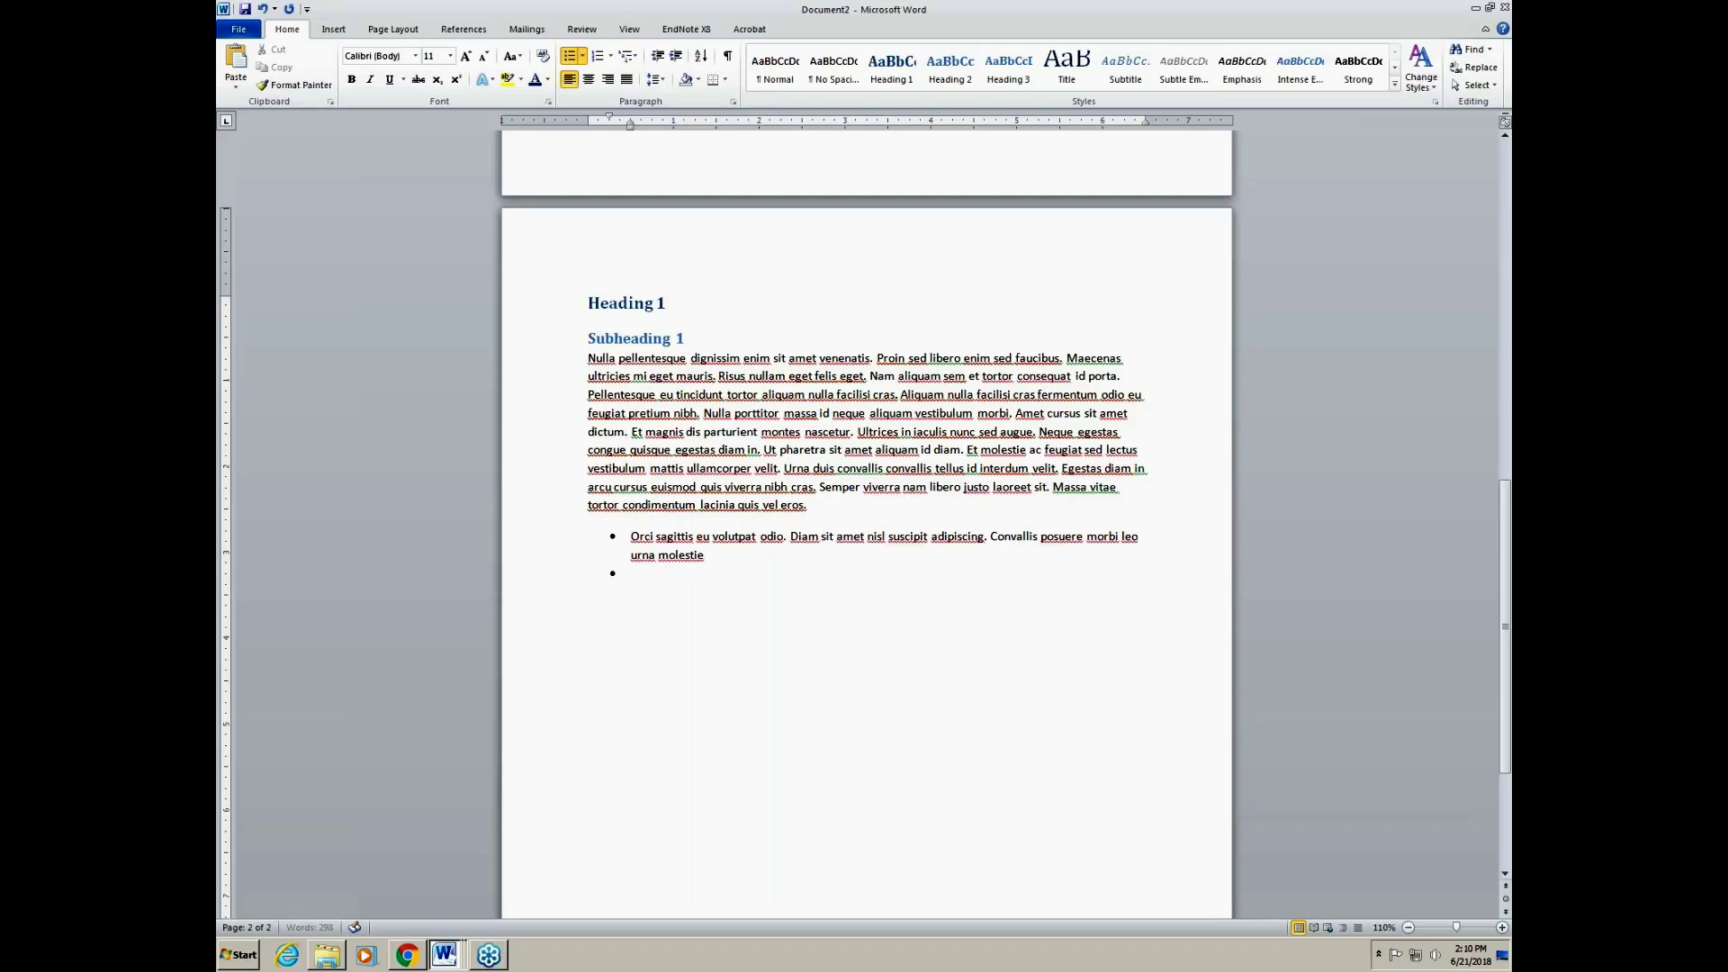
pyautogui.hotkey('alt', 'Tab')
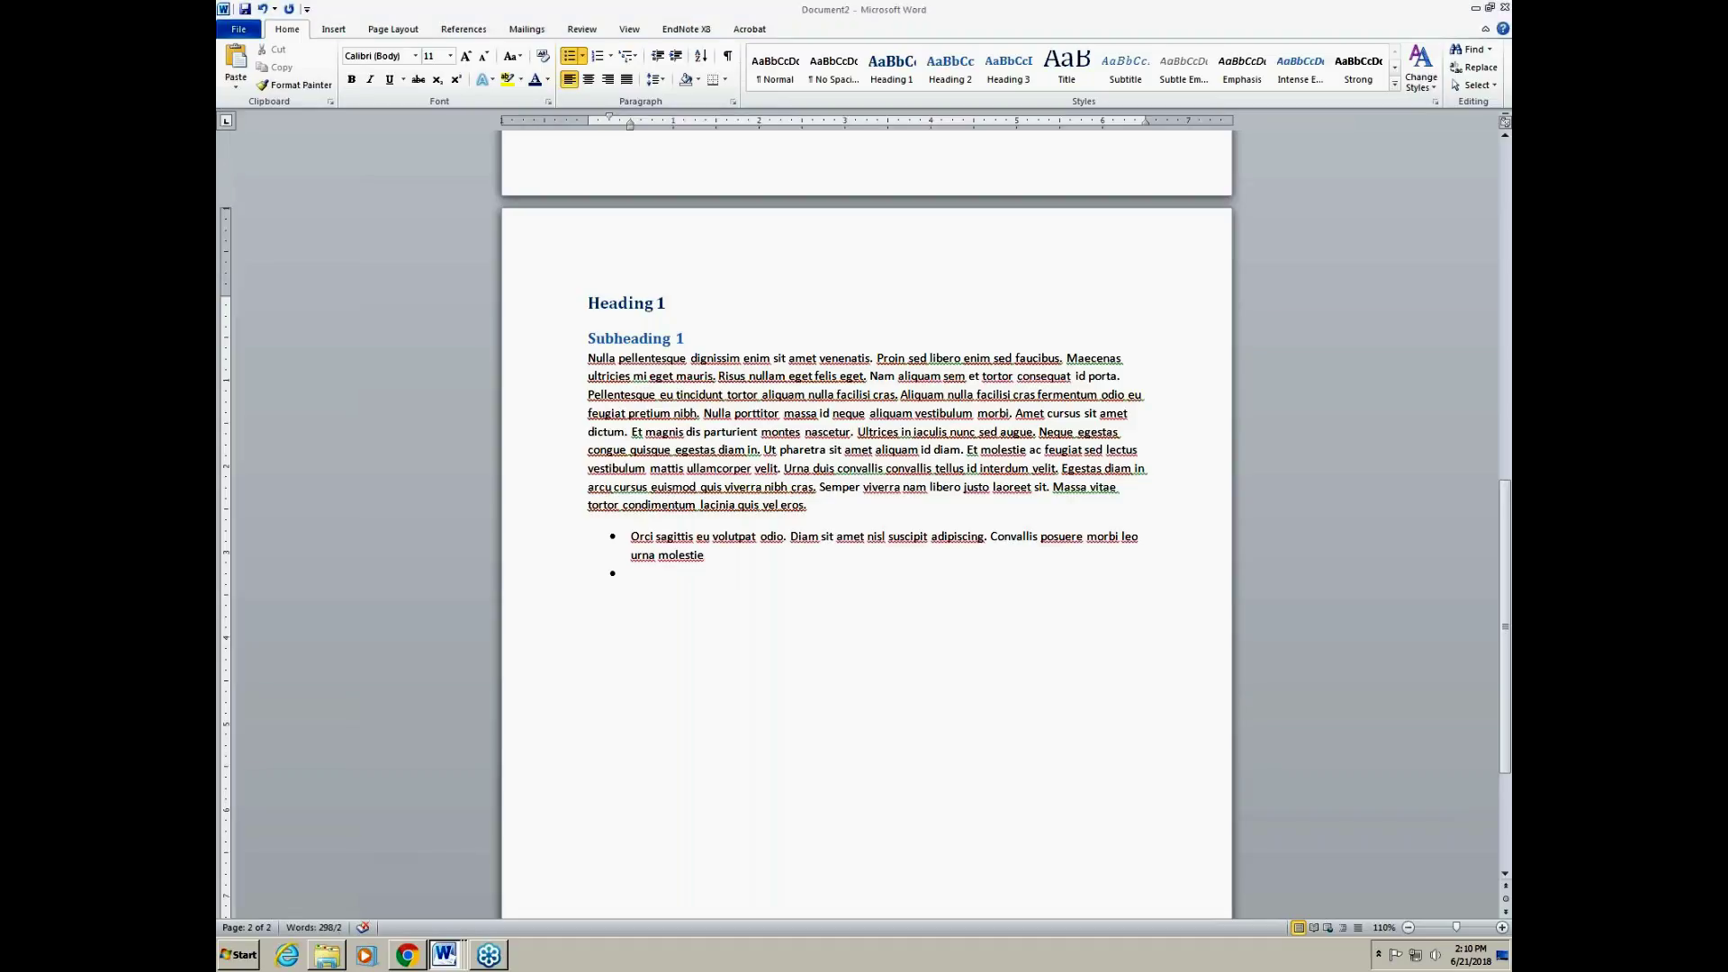
pyautogui.click(644, 581)
pyautogui.write('Lorem ipsum dolor sit amet, consectetur adipiscing elit, sed do eiusmod tempor incididunt ut labore et dolore magna aliqua')
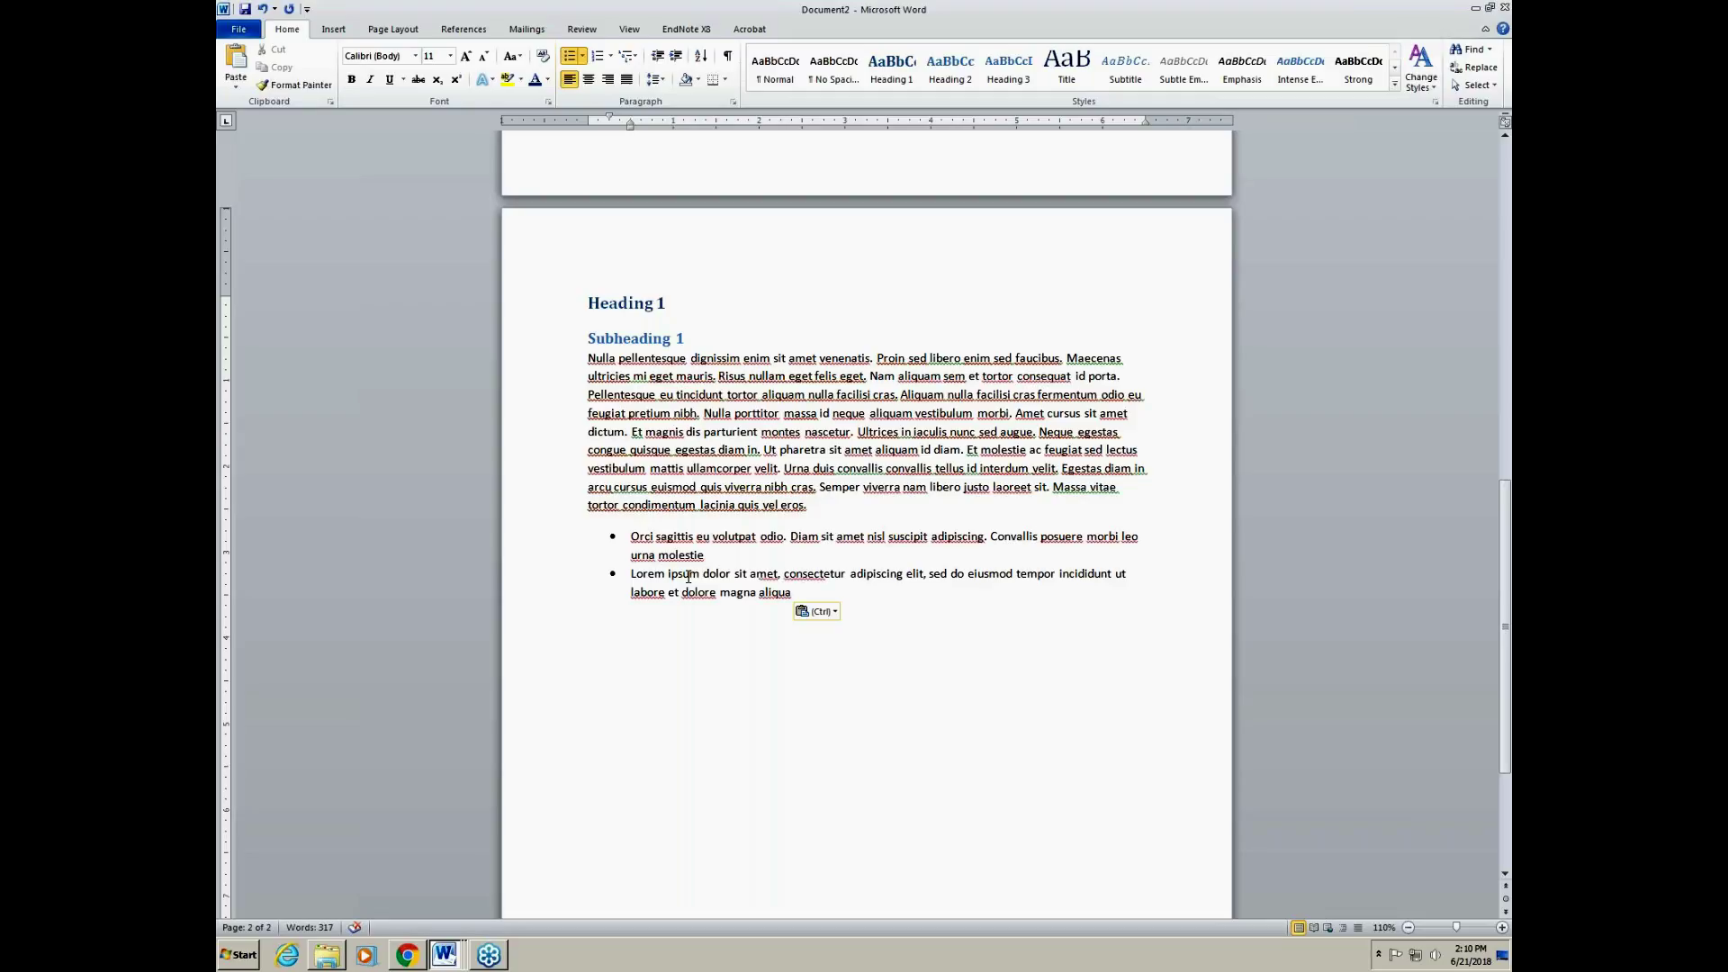
pyautogui.press('Return')
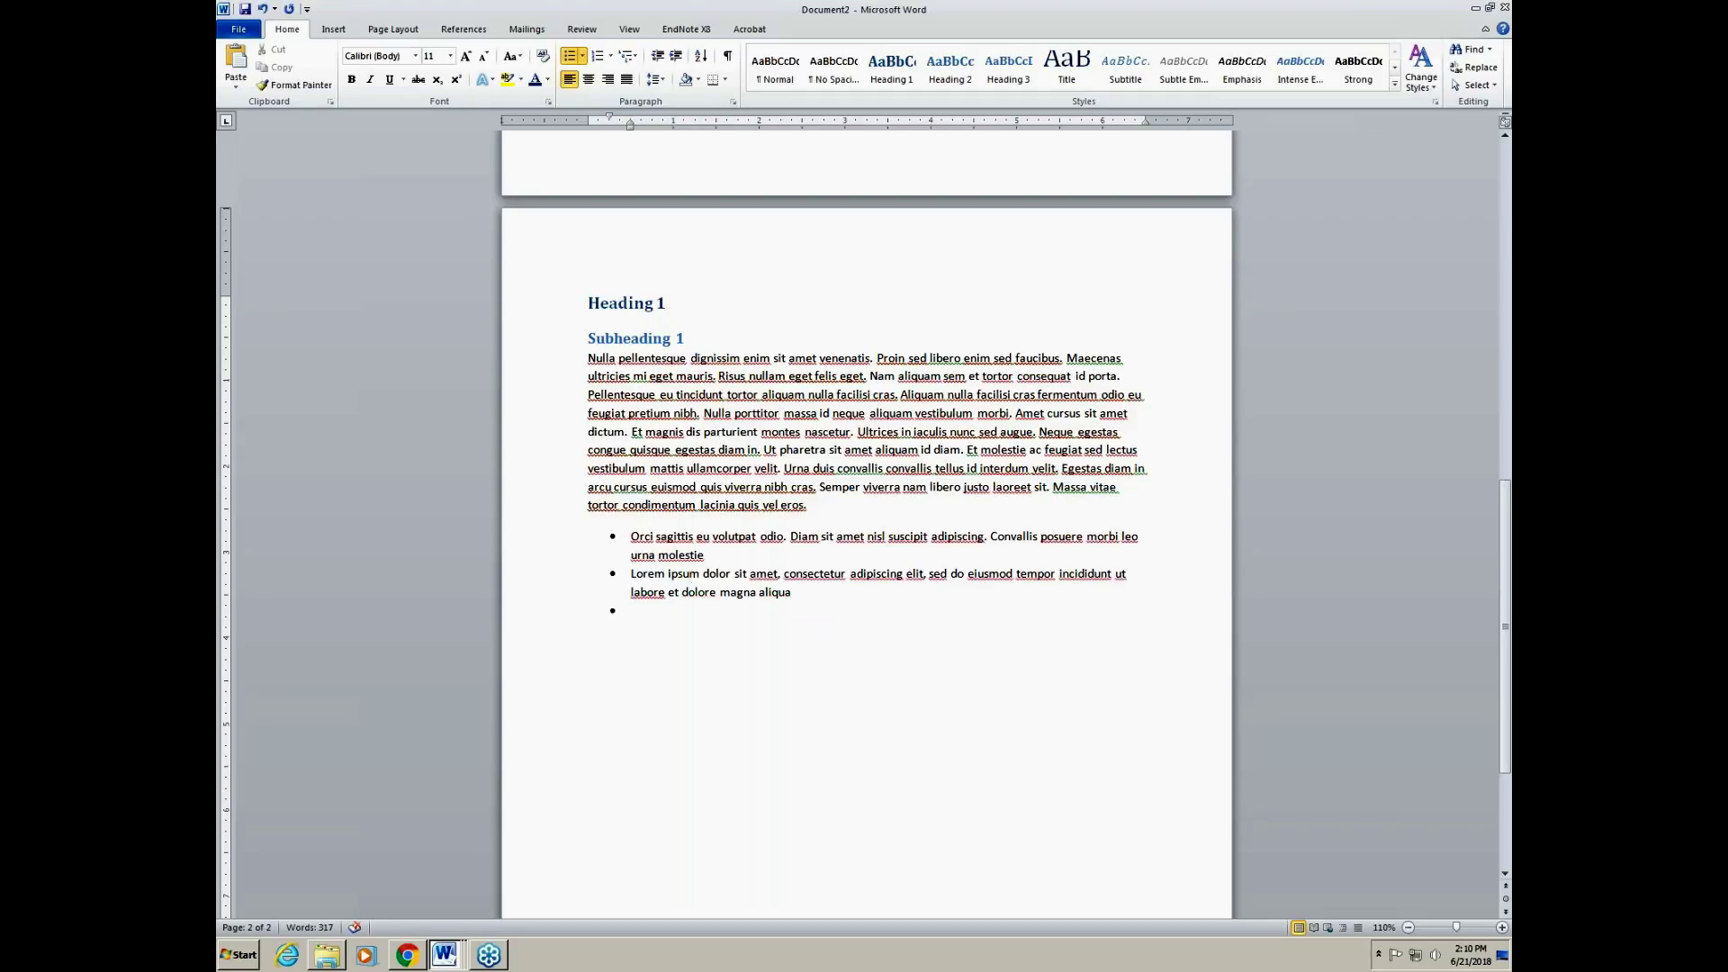
pyautogui.press('Return')
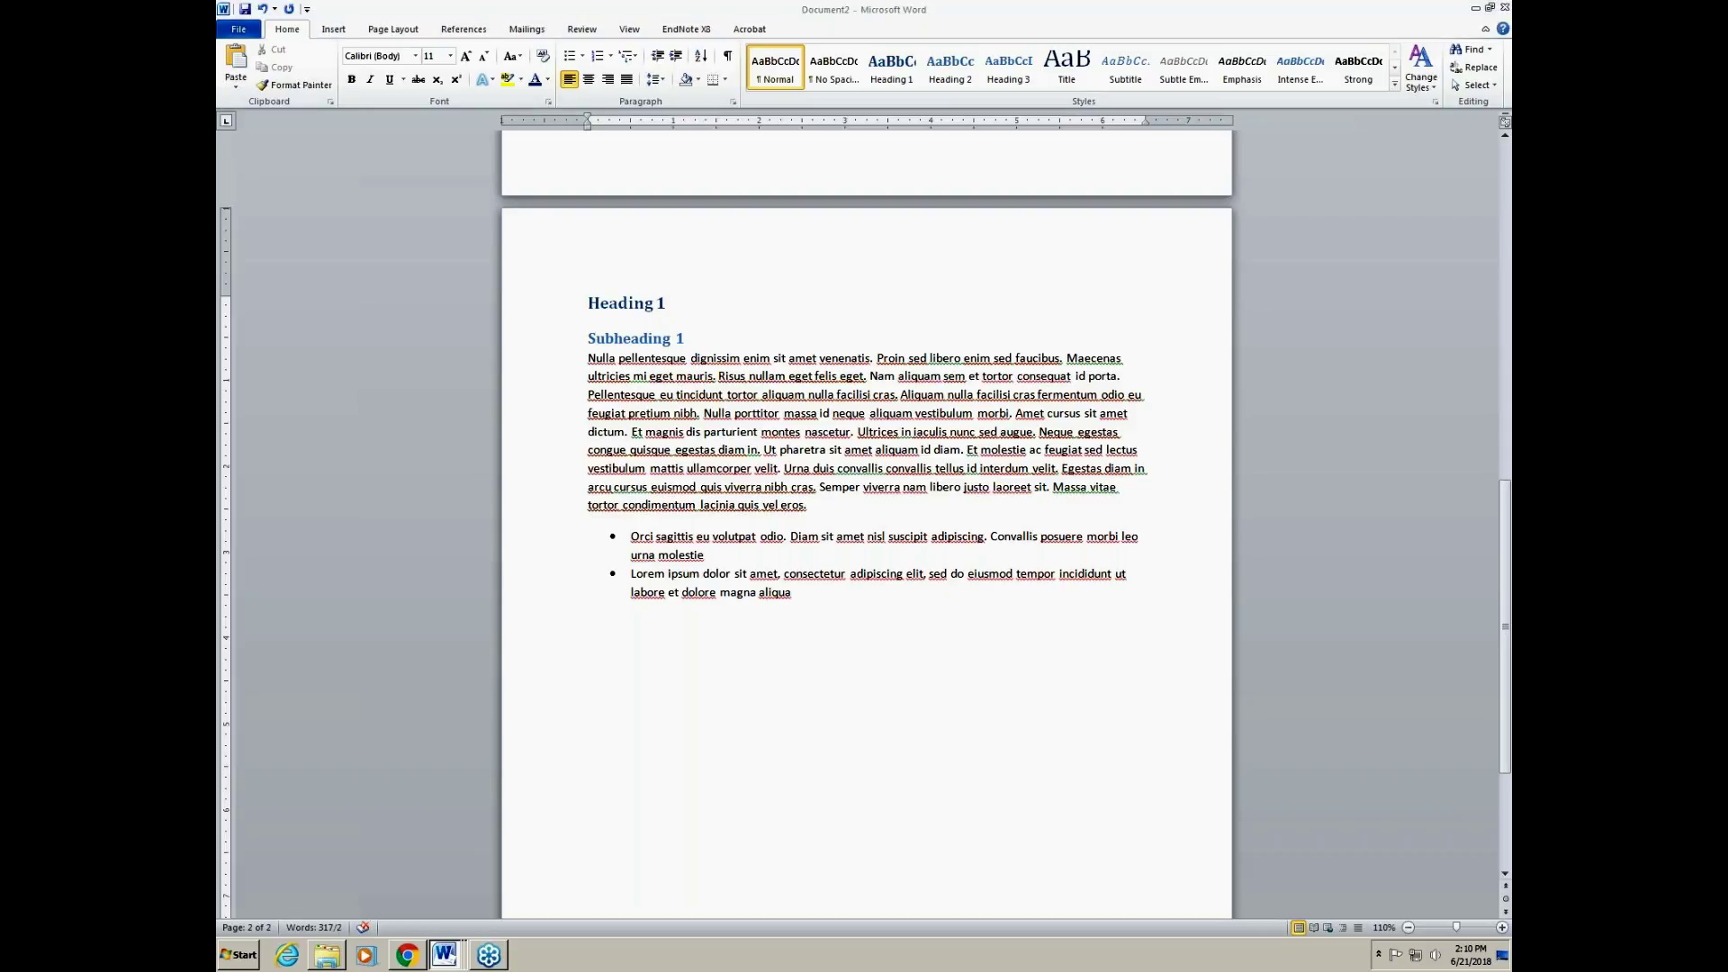
# Step: Add the "Nulla pellentesque dignissim enim" paragraph again below the bulleted list and align it with the page's left margin
pyautogui.click(615, 665)
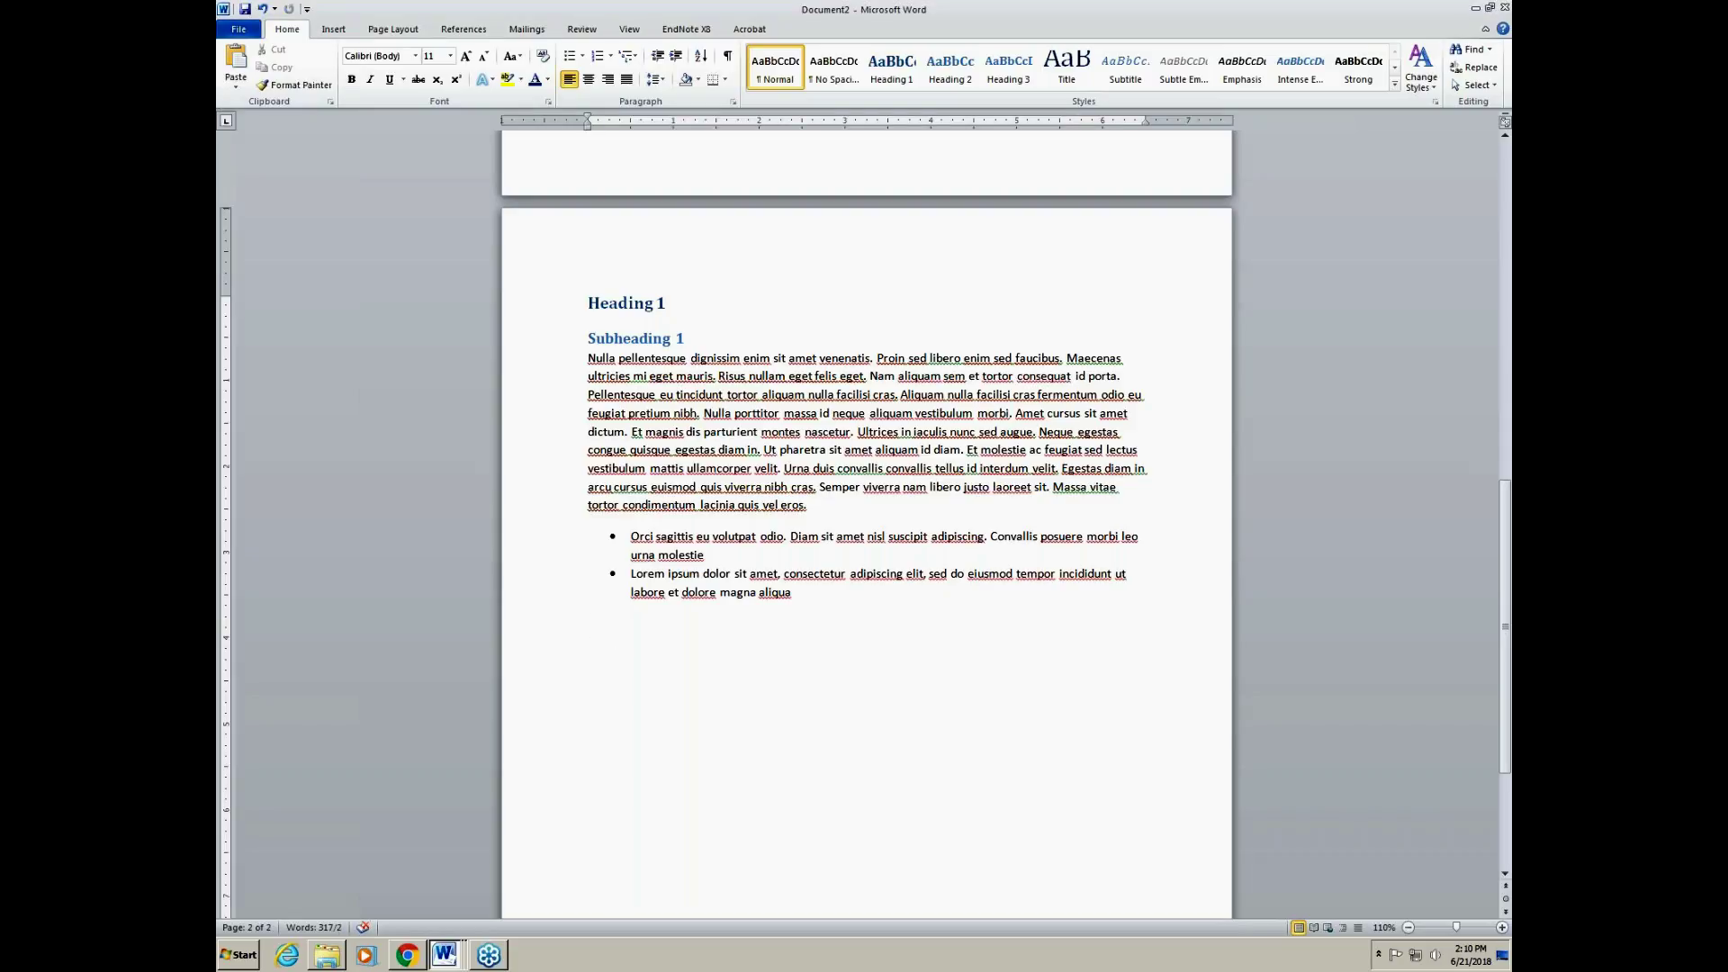
pyautogui.write('Nulla pellentesque dignissim enim sit amet venenatis. Proin sed libero enim sed faucibus. Maecenas ultricies mi eget mauris. Risus nullam eget felis eget. Nam aliquam sem et tortor consequat id porta. Pellentesque eu tincidunt tortor aliquam nulla facilisi cras. Aliquam nulla facilisi cras fermentum odio eu feugiat pretium nibh. Nulla porttitor massa id neque aliquam vestibulum morbi. Amet cursus sit amet dictum. Et magnis dis parturient montes nascetur. Ultrices in iaculis nunc sed augue. Neque egestas congue quisque egestas diam in. Ut pharetra sit amet aliquam id diam. Et molestie ac feugiat sed lectus vestibulum mattis ullamcorper velit. Urna duis convallis convallis tellus id interdum velit. Egestas diam in arcu cursus euismod quis viverra nibh cras. Semper viverra nam libero justo laoreet sit. Massa vitae tortor condimentum lacinia quis vel eros.')
pyautogui.click(630, 618)
pyautogui.press('BackSpace')
pyautogui.press('BackSpace')
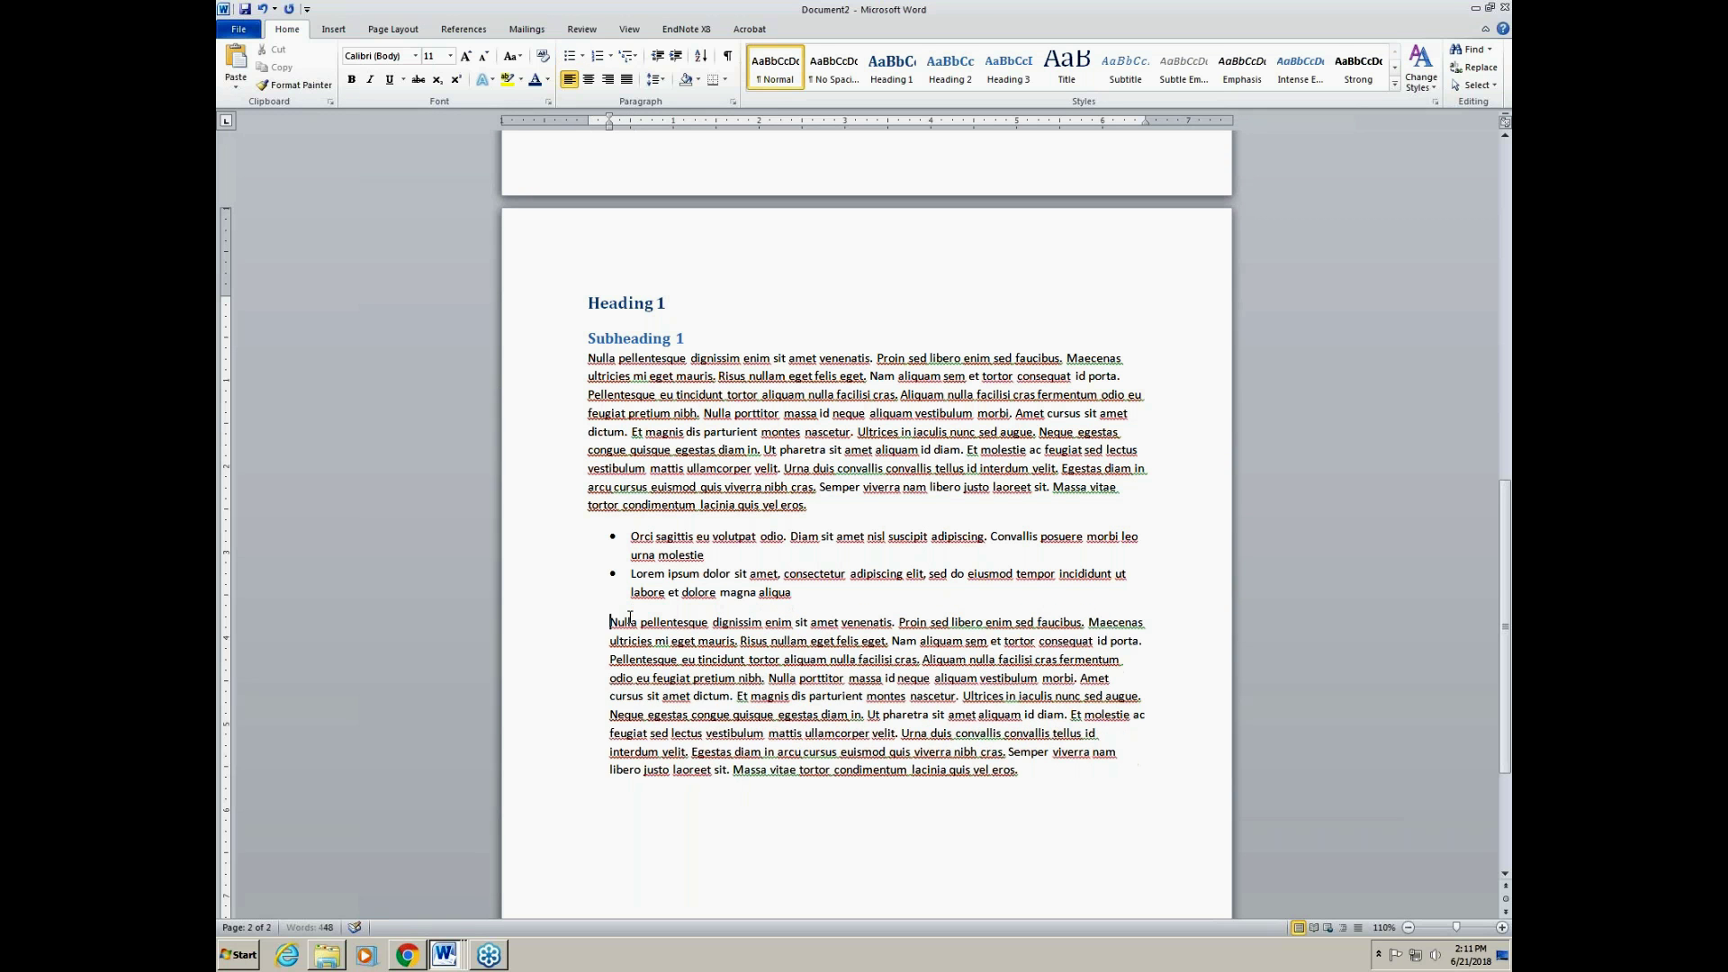
pyautogui.press('BackSpace')
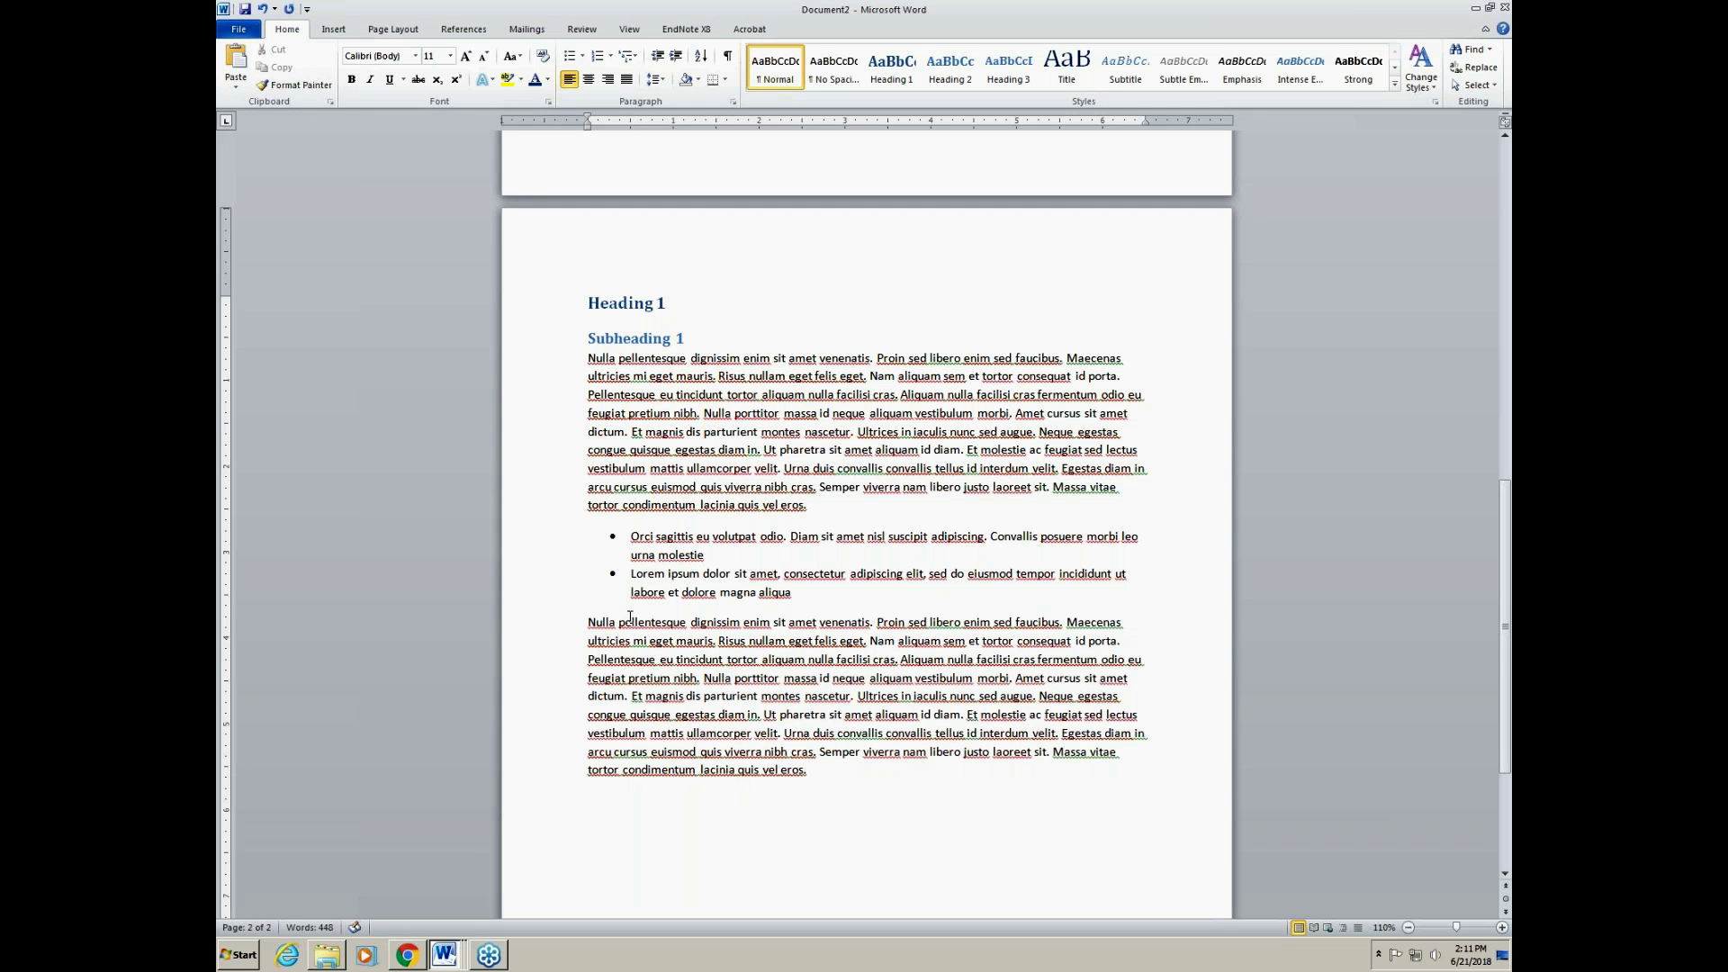
# Step: Add "Subheading 2" in the Heading 2 style, followed by another "Nulla pellentesque dignissim enim" body paragraph
pyautogui.click(838, 768)
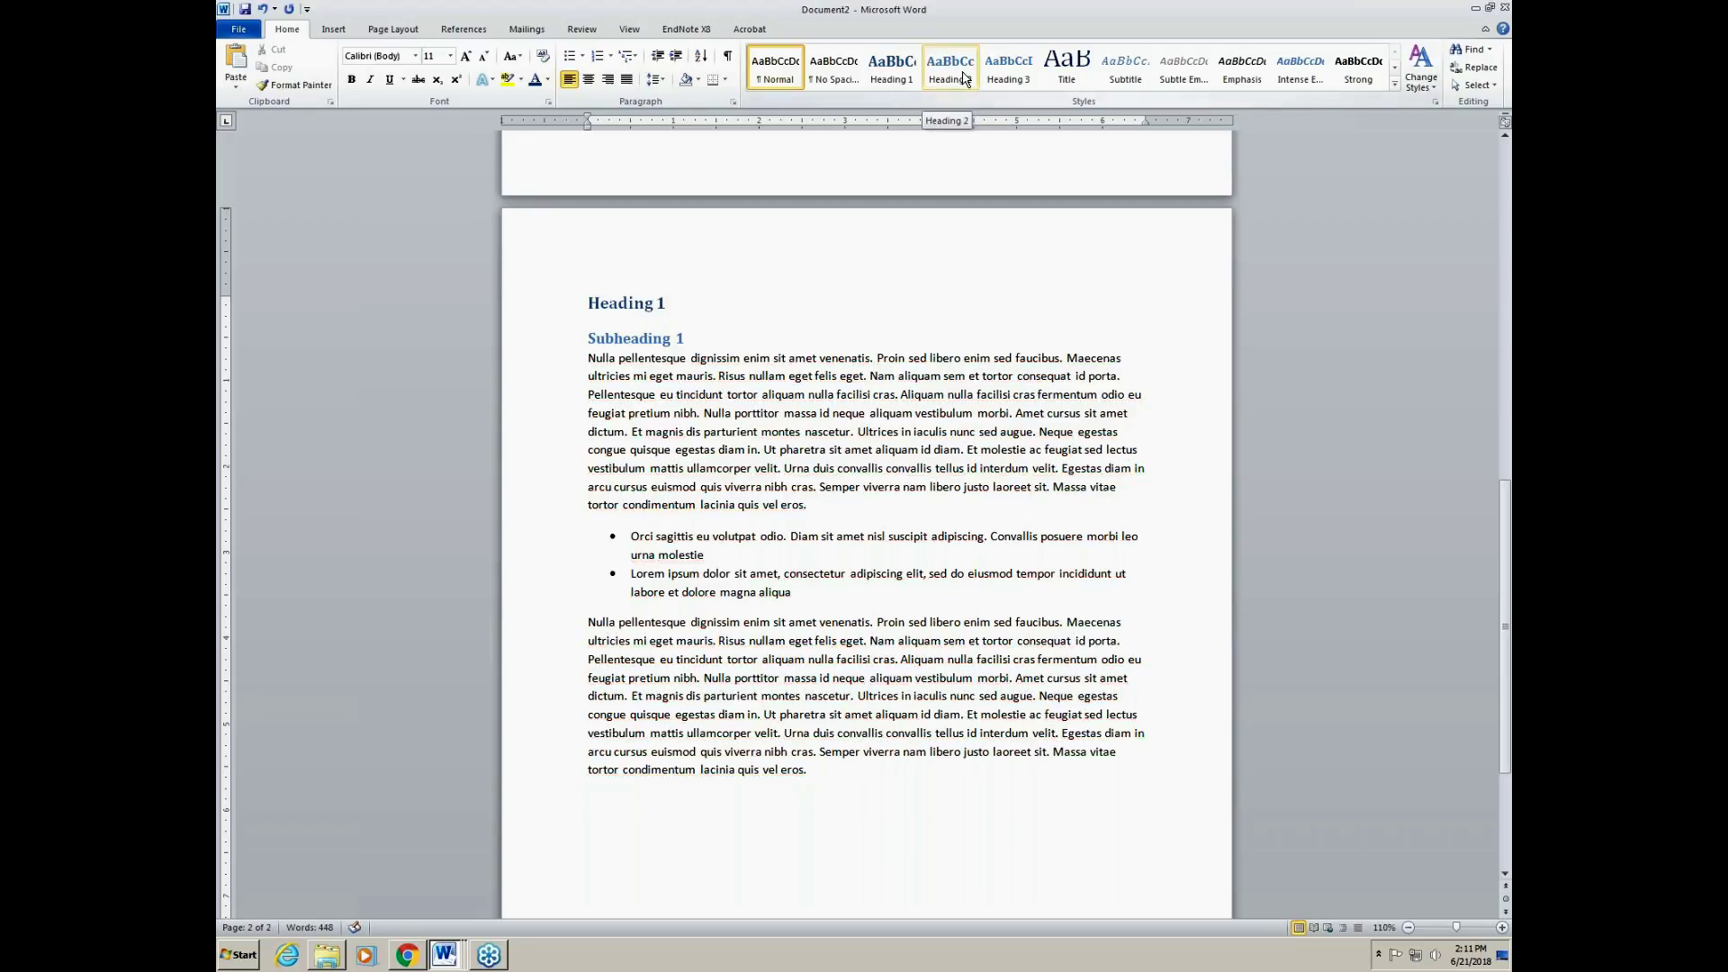
pyautogui.click(964, 79)
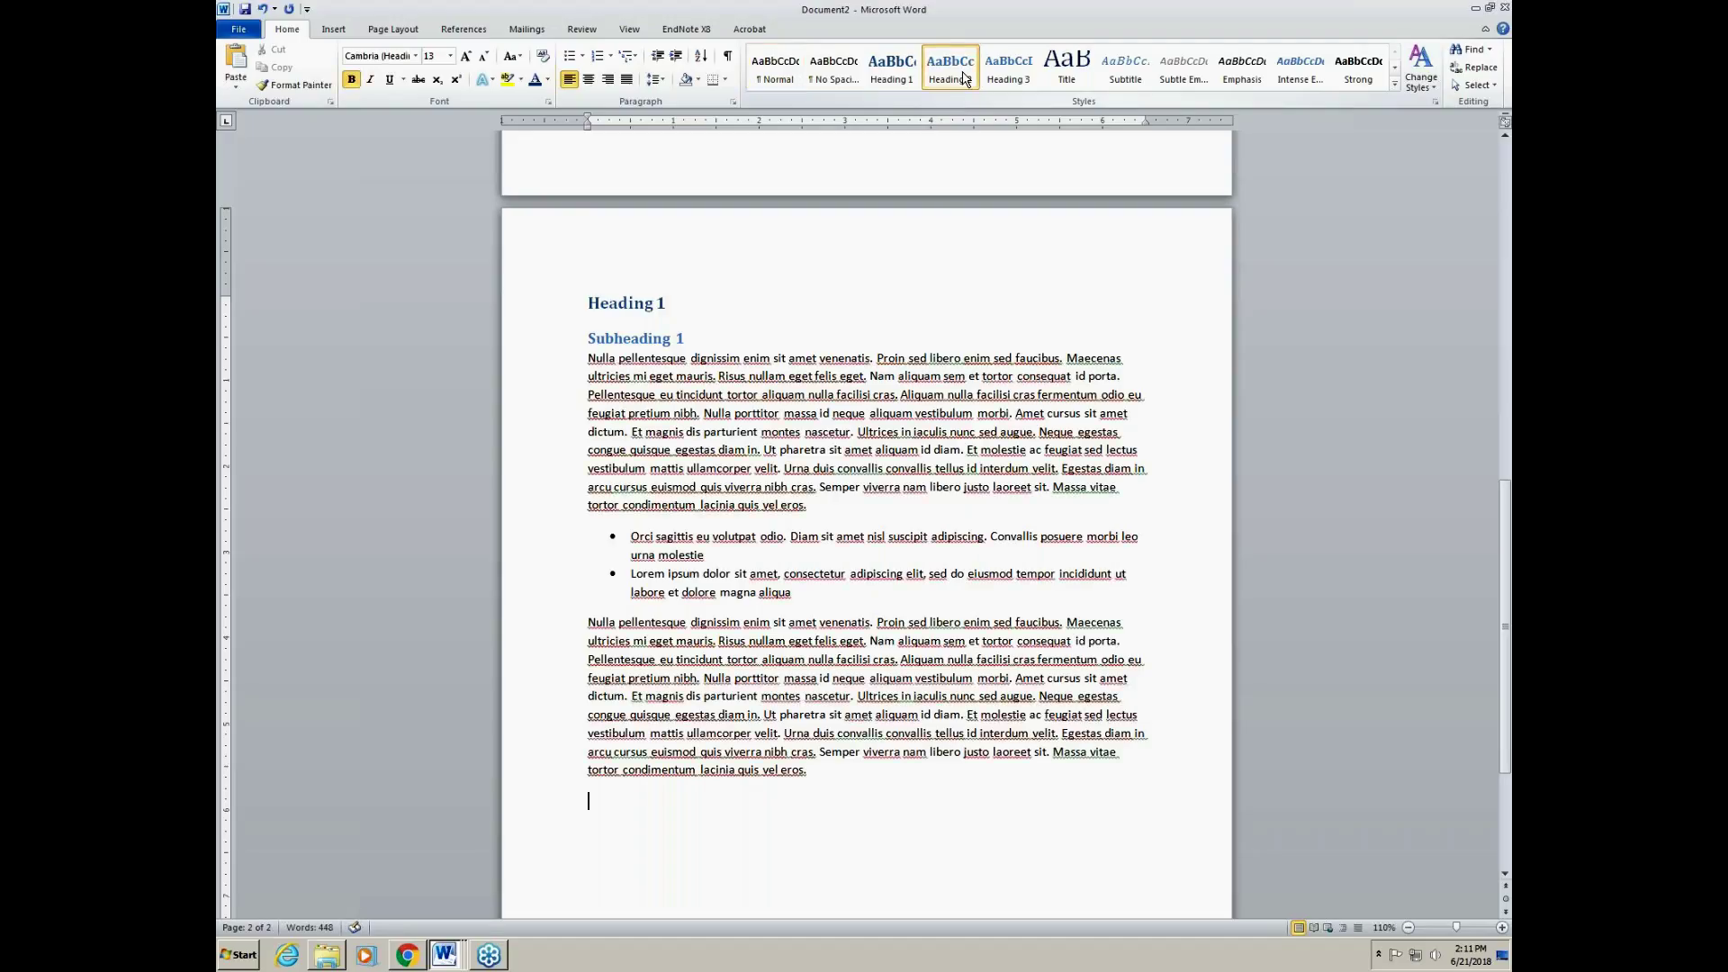
pyautogui.write('Subheading 2')
pyautogui.press('Return')
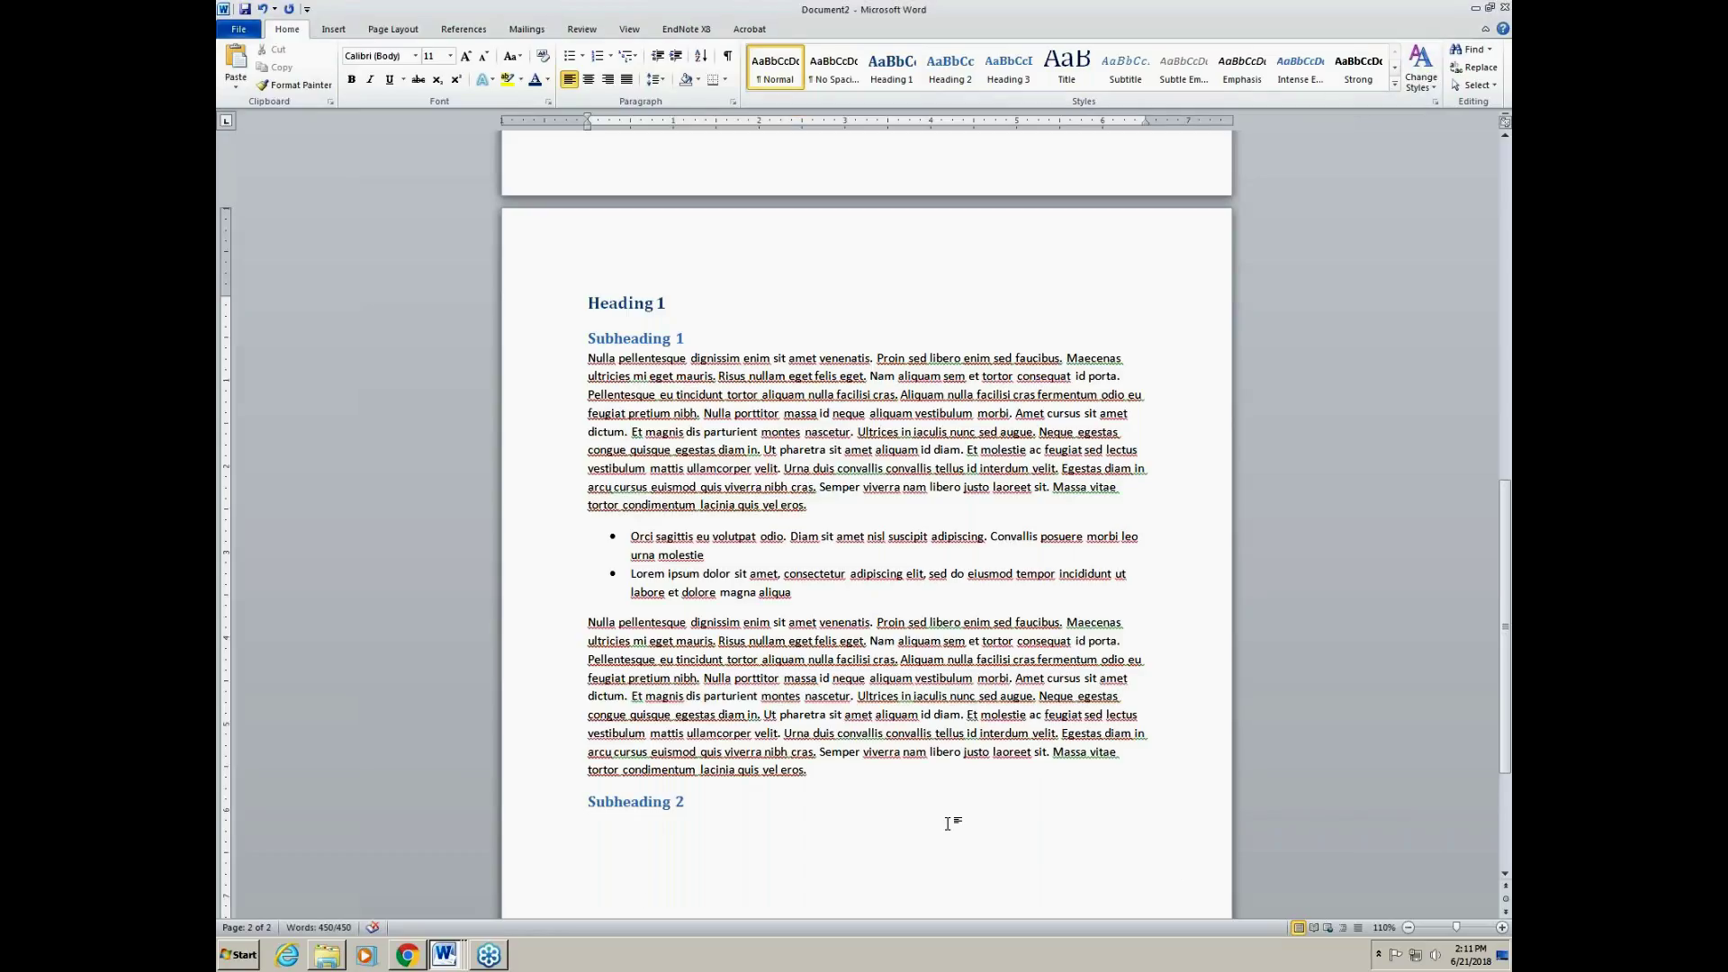
pyautogui.write('Nulla pellentesque dignissim enim sit amet venenatis. Proin sed libero enim sed faucibus. Maecenas ultricies mi eget mauris. Risus nullam eget felis eget. Nam aliquam sem et tortor consequat id porta. Pellentesque eu tincidunt tortor aliquam nulla facilisi cras. Aliquam nulla facilisi cras fermentum odio eu feugiat pretium nibh. Nulla porttitor massa id neque aliquam vestibulum morbi. Amet cursus sit amet dictum. Et magnis dis parturient montes nascetur. Ultrices in iaculis nunc sed augue. Neque egestas congue quisque egestas diam in. Ut pharetra sit amet aliquam id diam. Et molestie ac feugiat sed lectus vestibulum mattis ullamcorper velit. Urna duis convallis convallis tellus id interdum velit. Egestas diam in arcu cursus euismod quis viverra nibh cras. Semper viverra nam libero justo laoreet sit. Massa vitae tortor condimentum lacinia quis vel eros.')
pyautogui.scroll(-1, 866, 524)
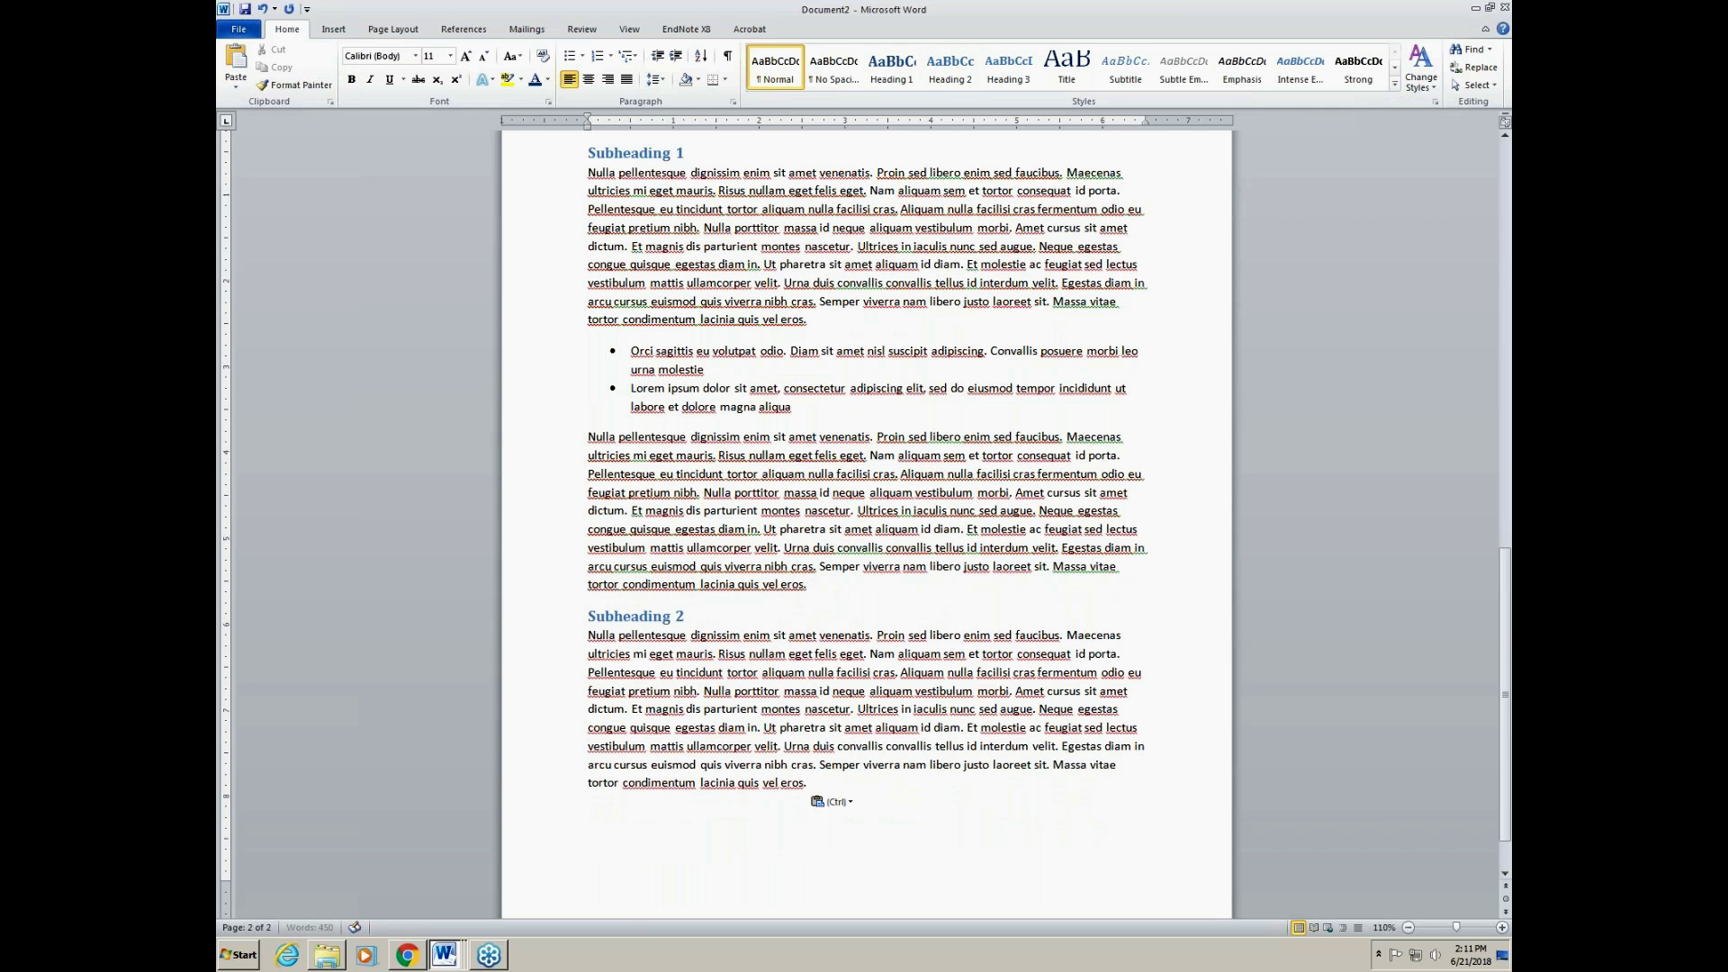
pyautogui.scroll(-1, 895, 533)
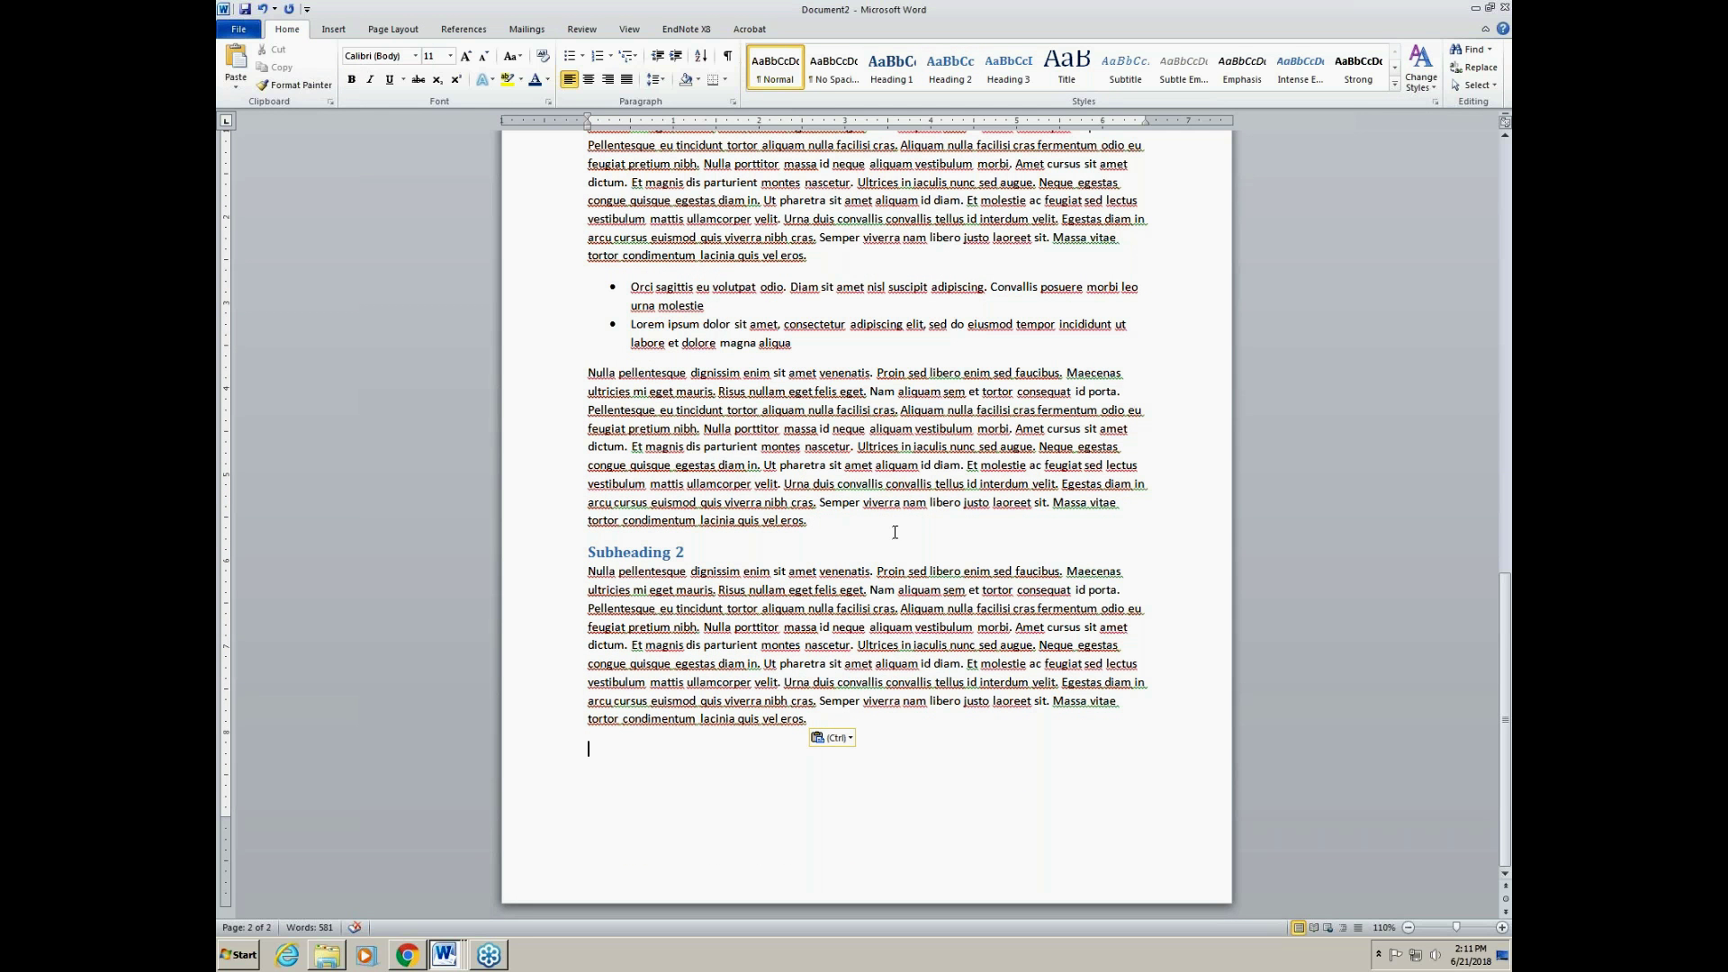
# Step: Insert the picture Image 1 from the 508 DEMO pictures folder below the Subheading 2 paragraph
pyautogui.click(334, 29)
pyautogui.click(374, 79)
pyautogui.doubleClick(438, 199)
pyautogui.click(405, 147)
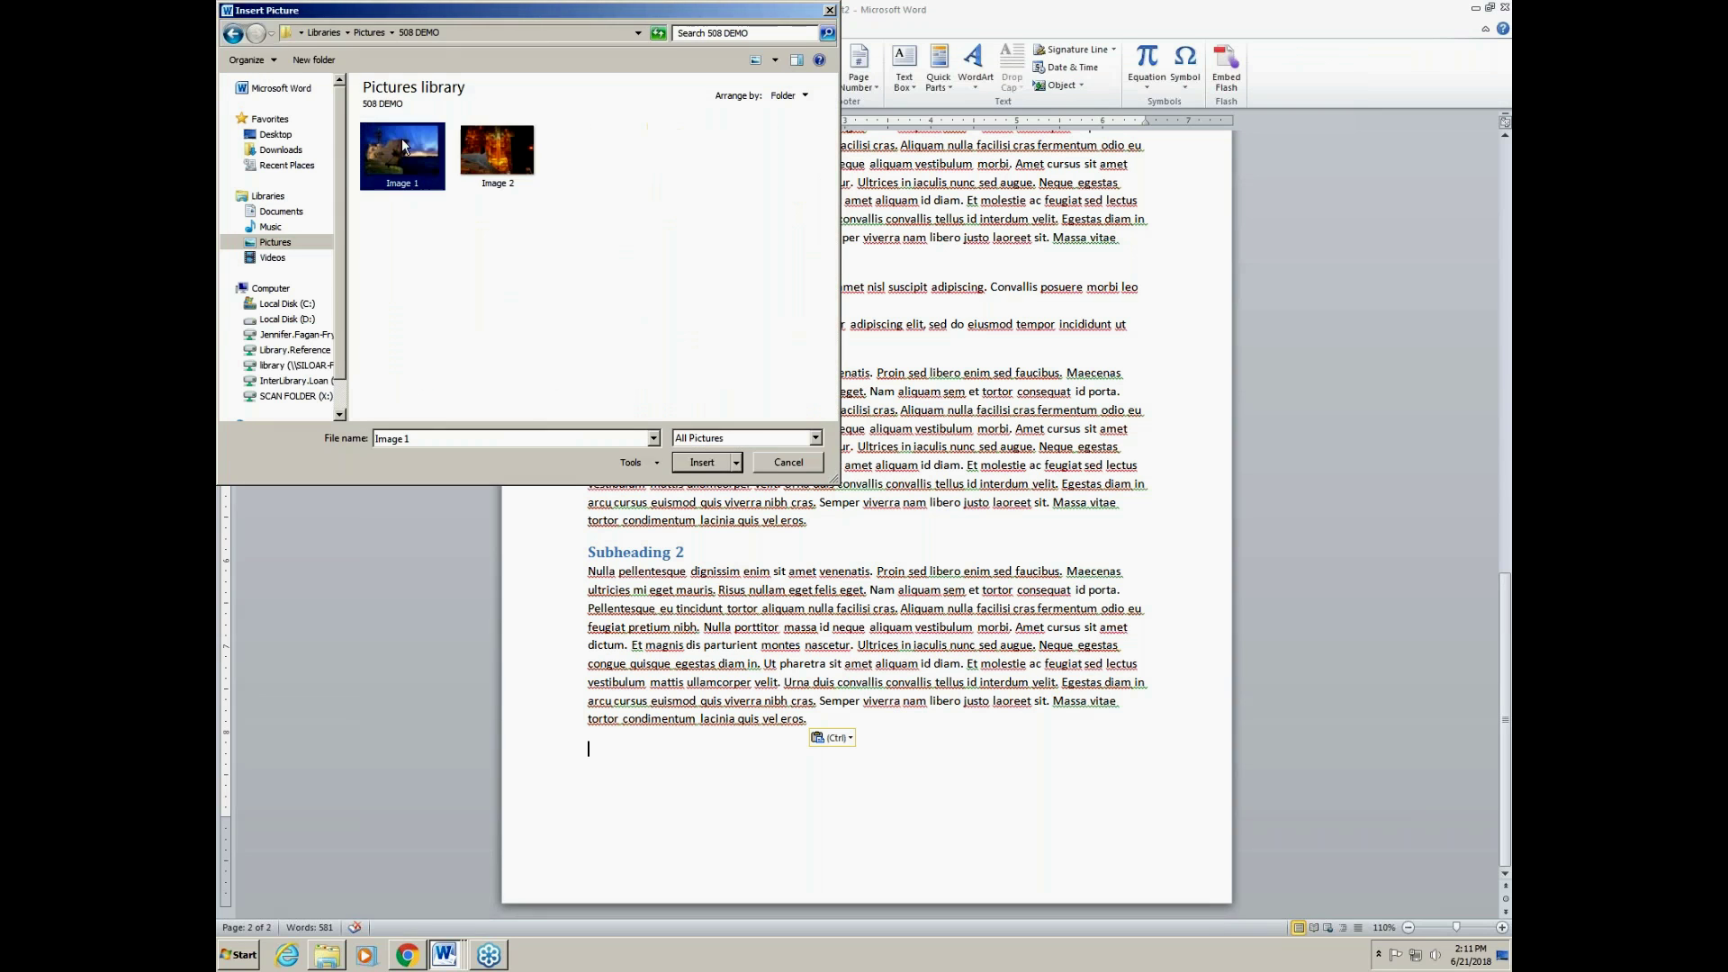
pyautogui.click(703, 463)
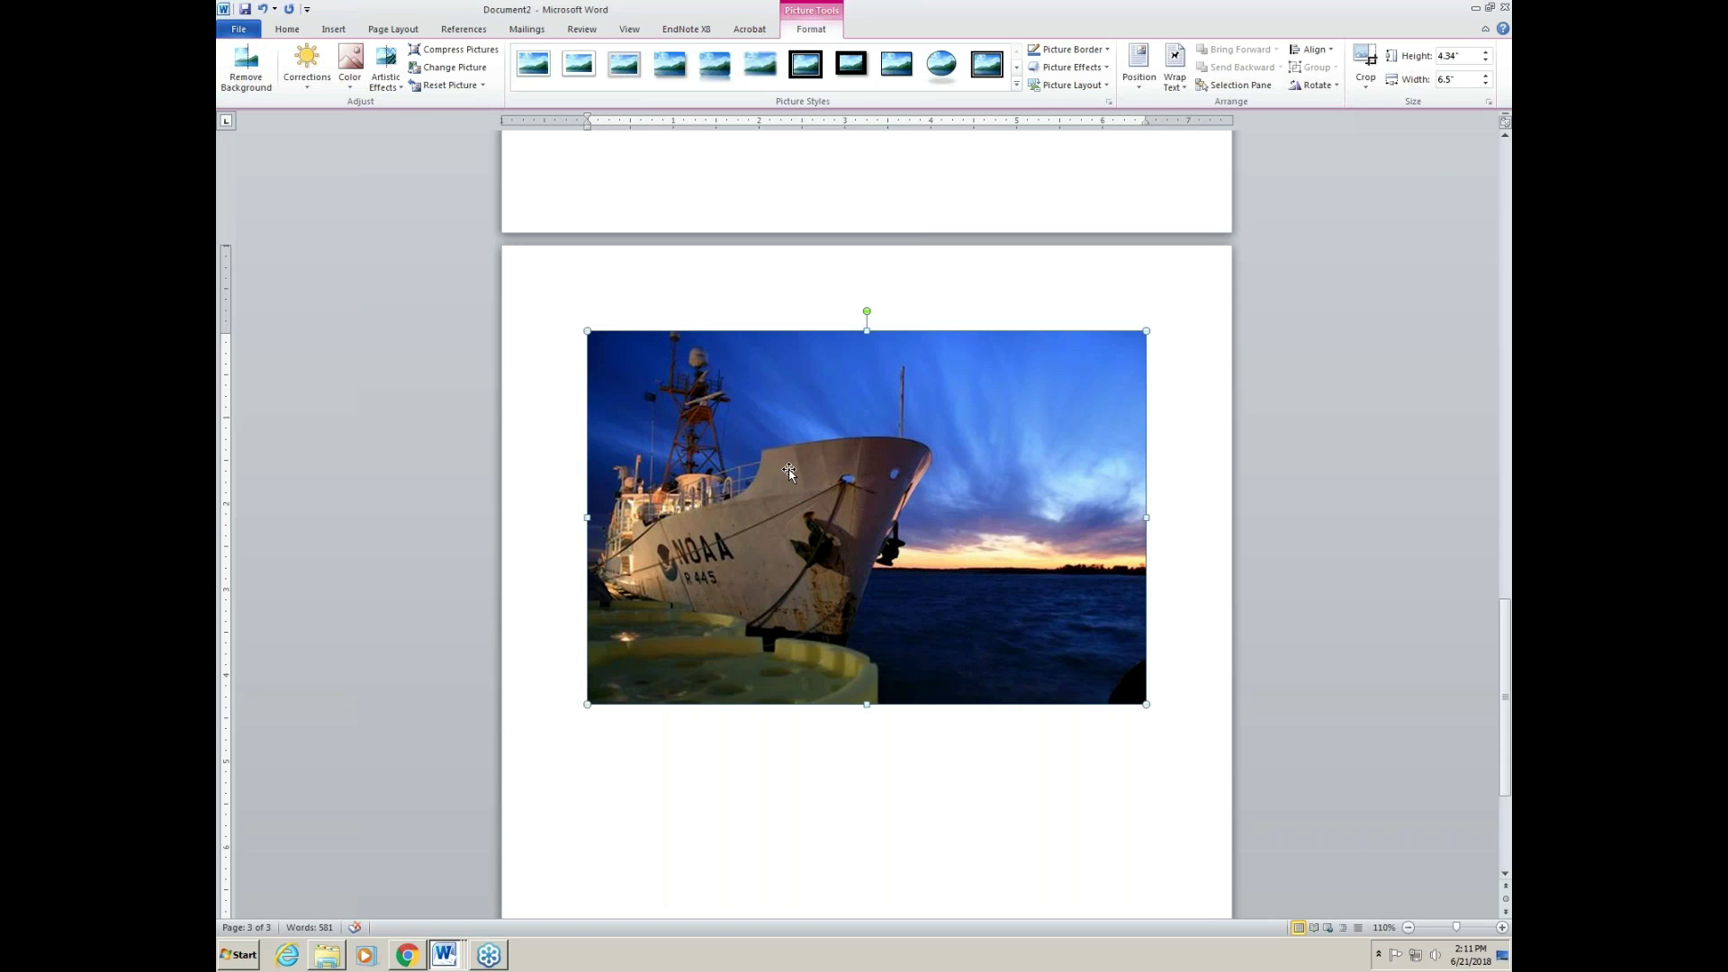
# Step: Add the caption "Figure 1: NOAA Ship" to the ship picture, using the Figure label and positioned below the selected item
pyautogui.rightClick(789, 470)
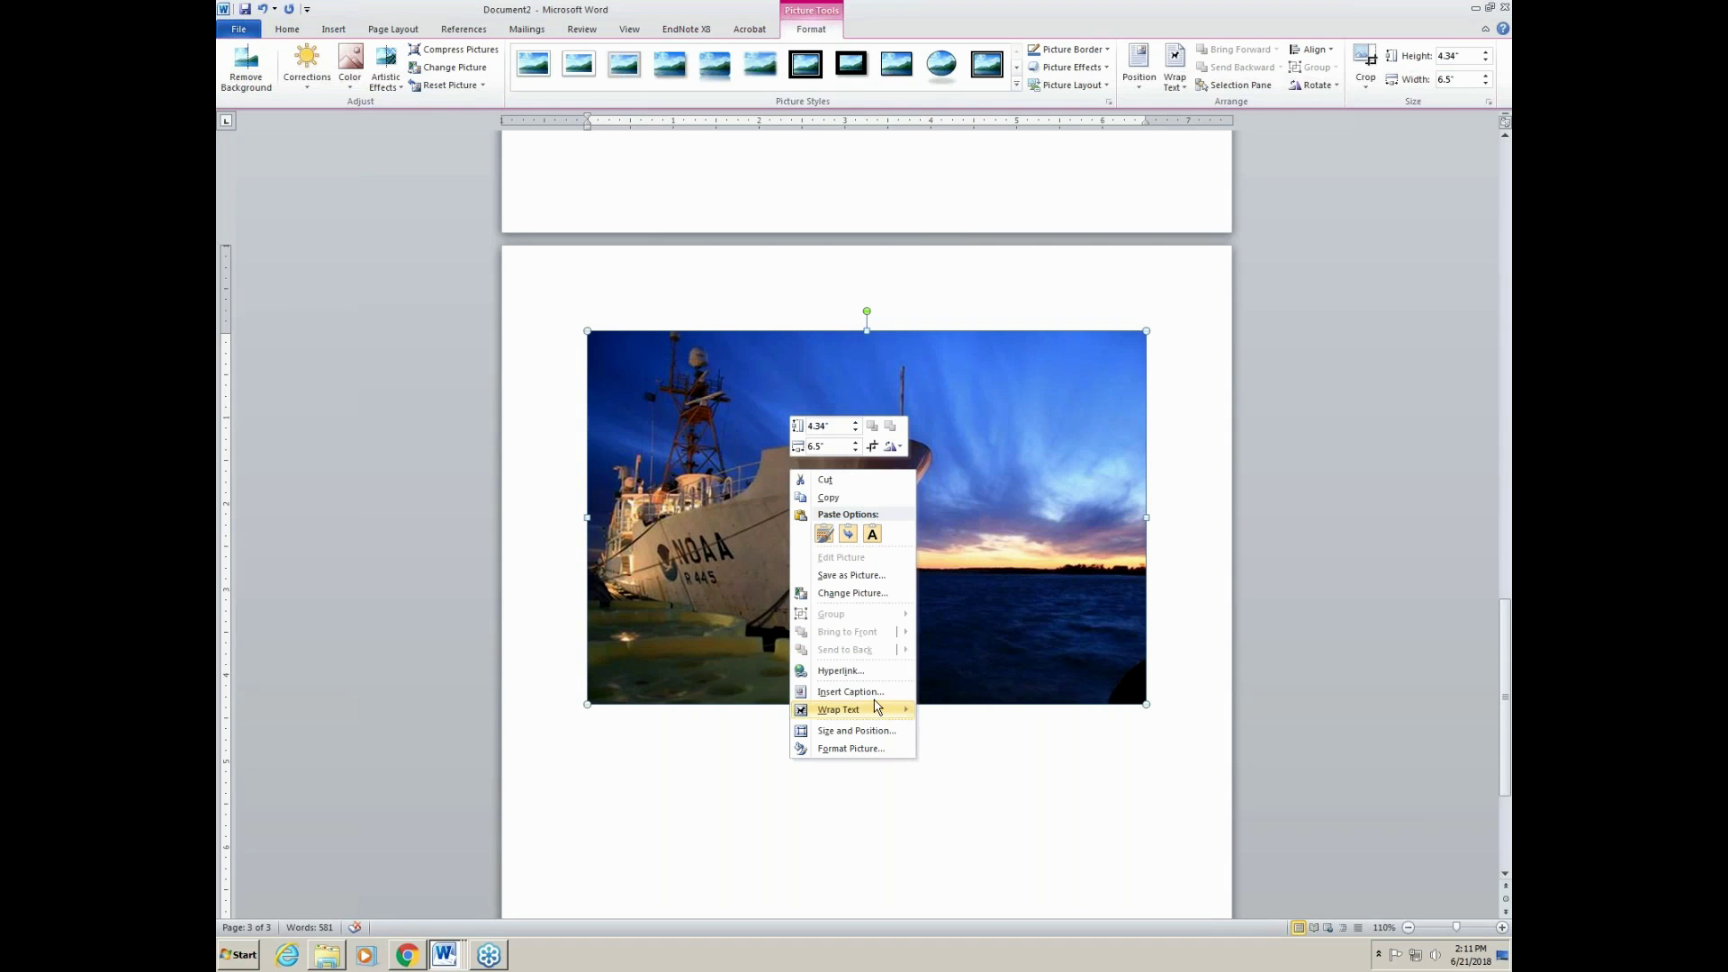
pyautogui.click(851, 692)
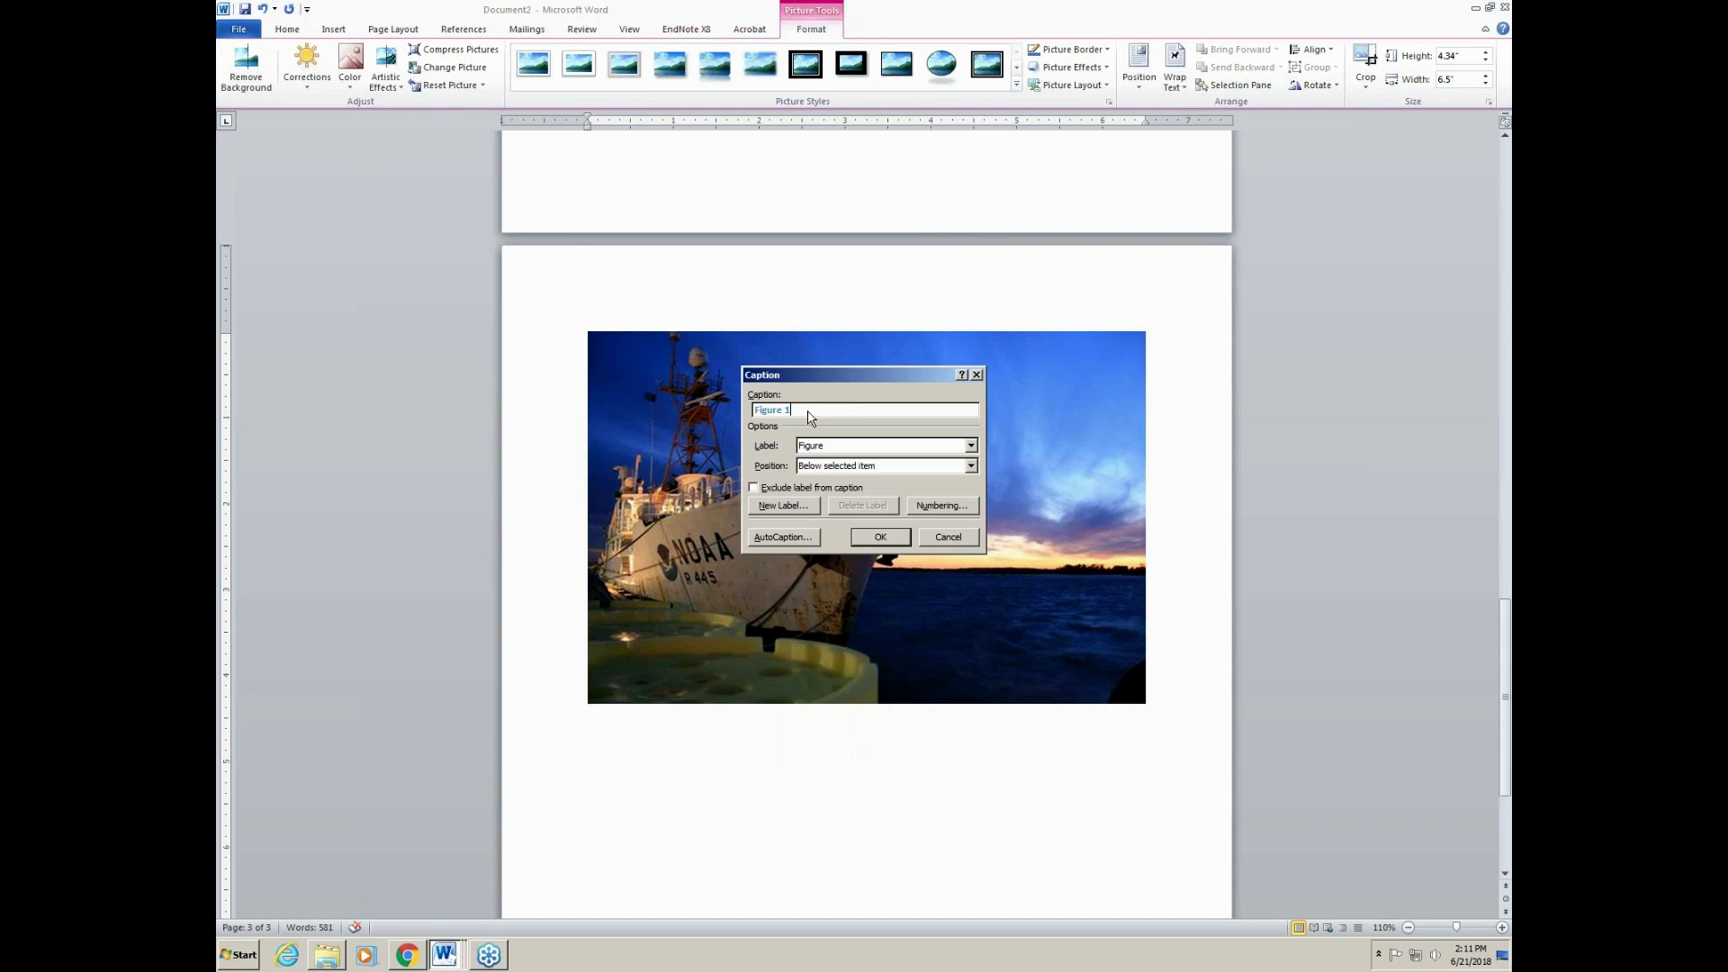
pyautogui.write(': NOAA Ship')
pyautogui.click(840, 452)
pyautogui.click(839, 477)
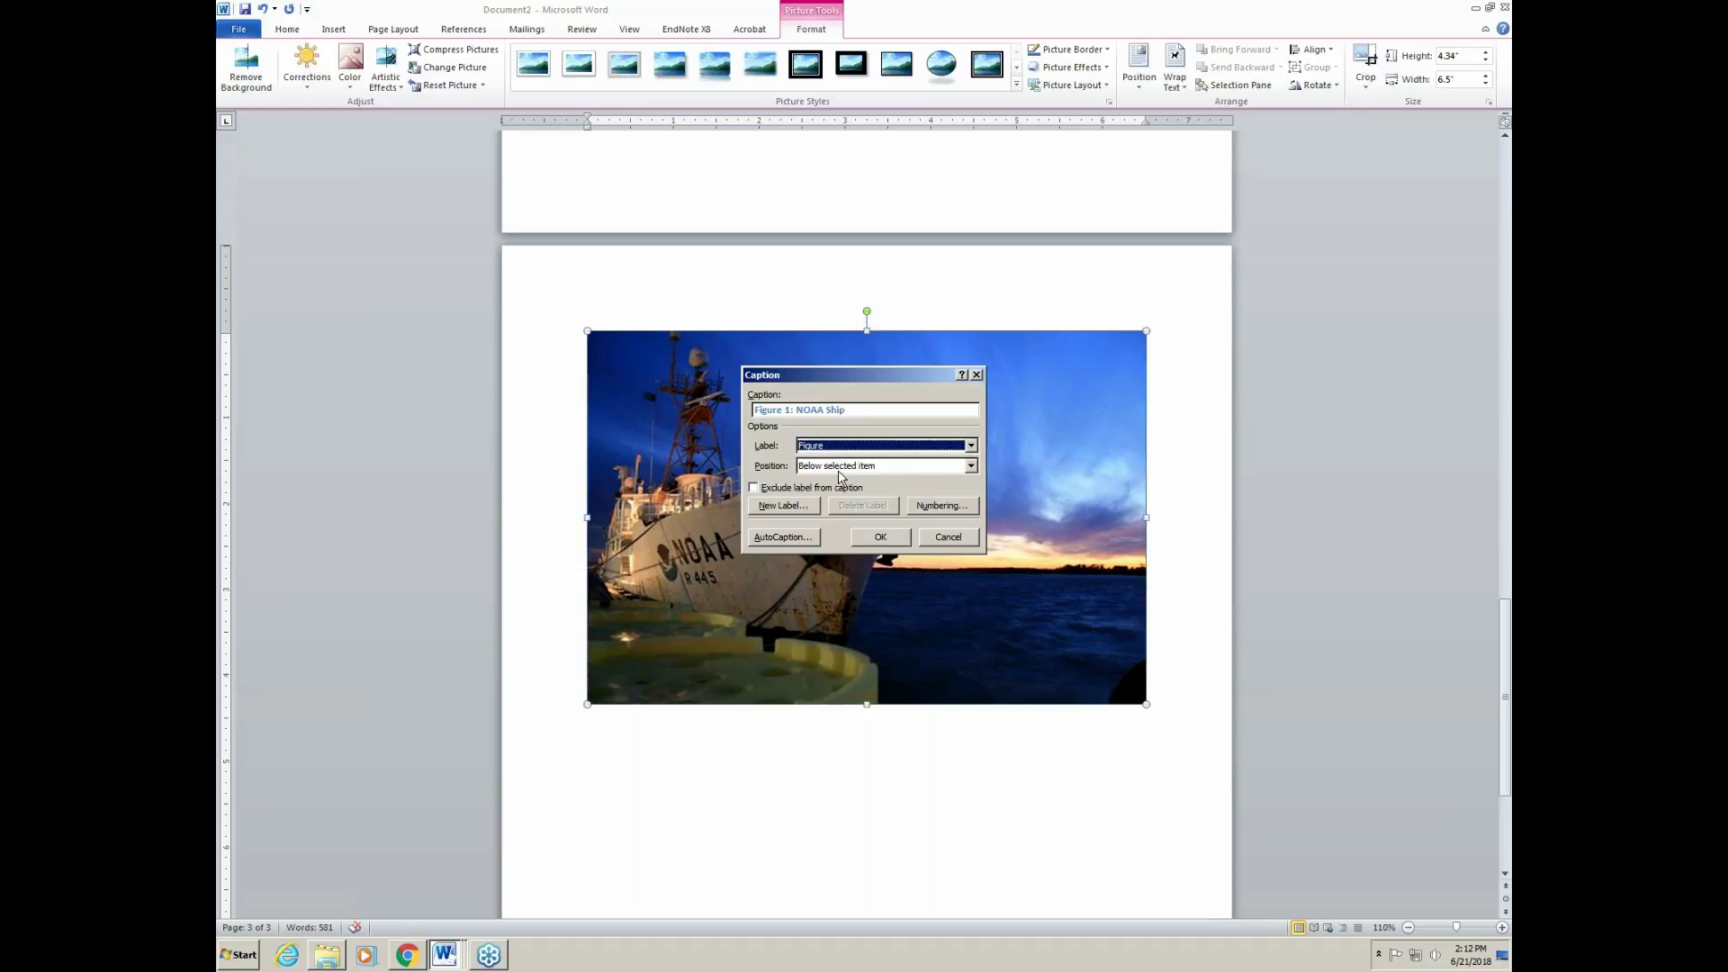
pyautogui.click(842, 470)
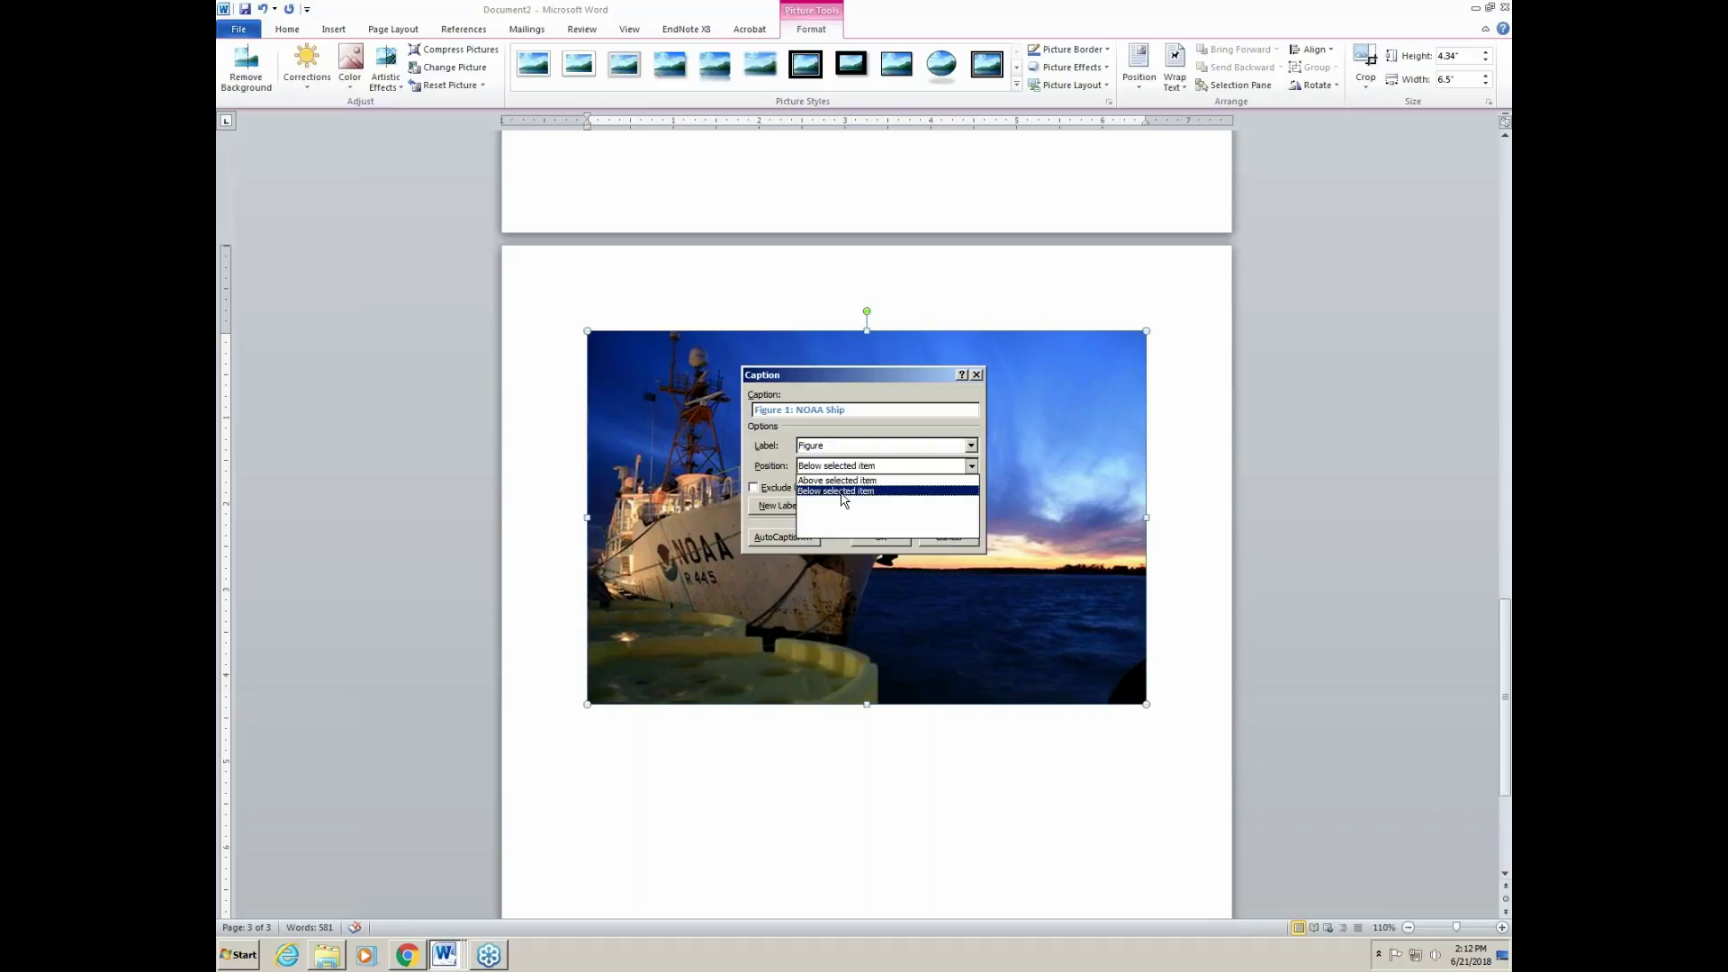
pyautogui.click(842, 493)
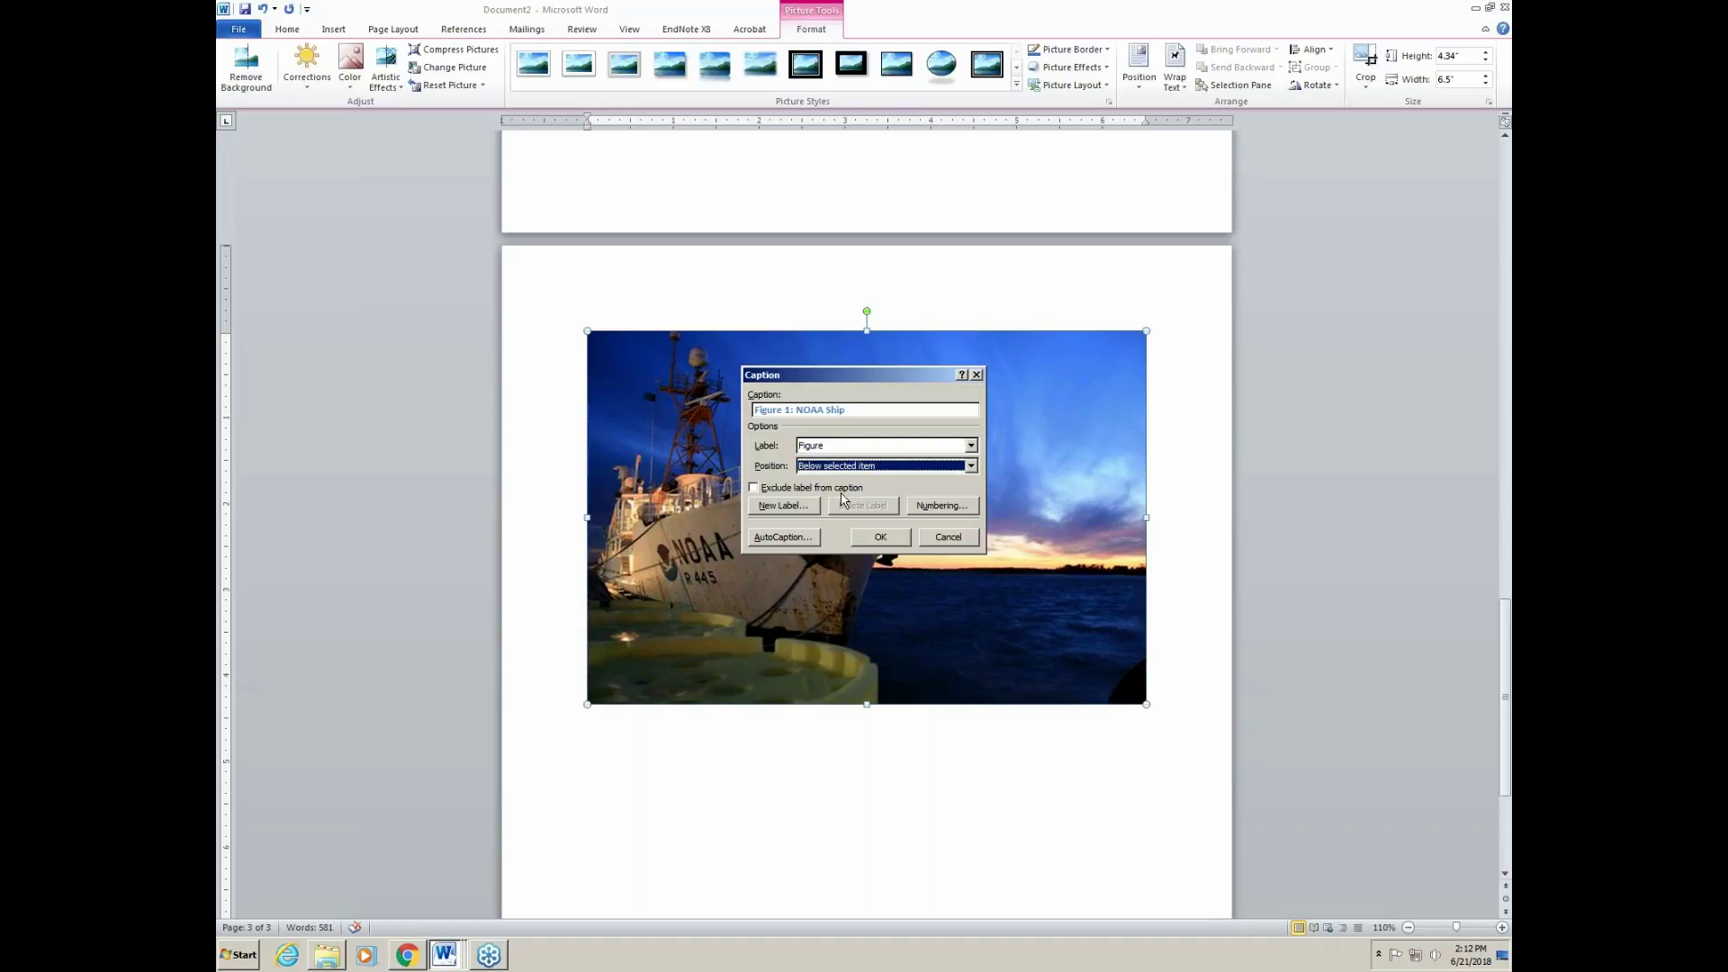
pyautogui.click(885, 535)
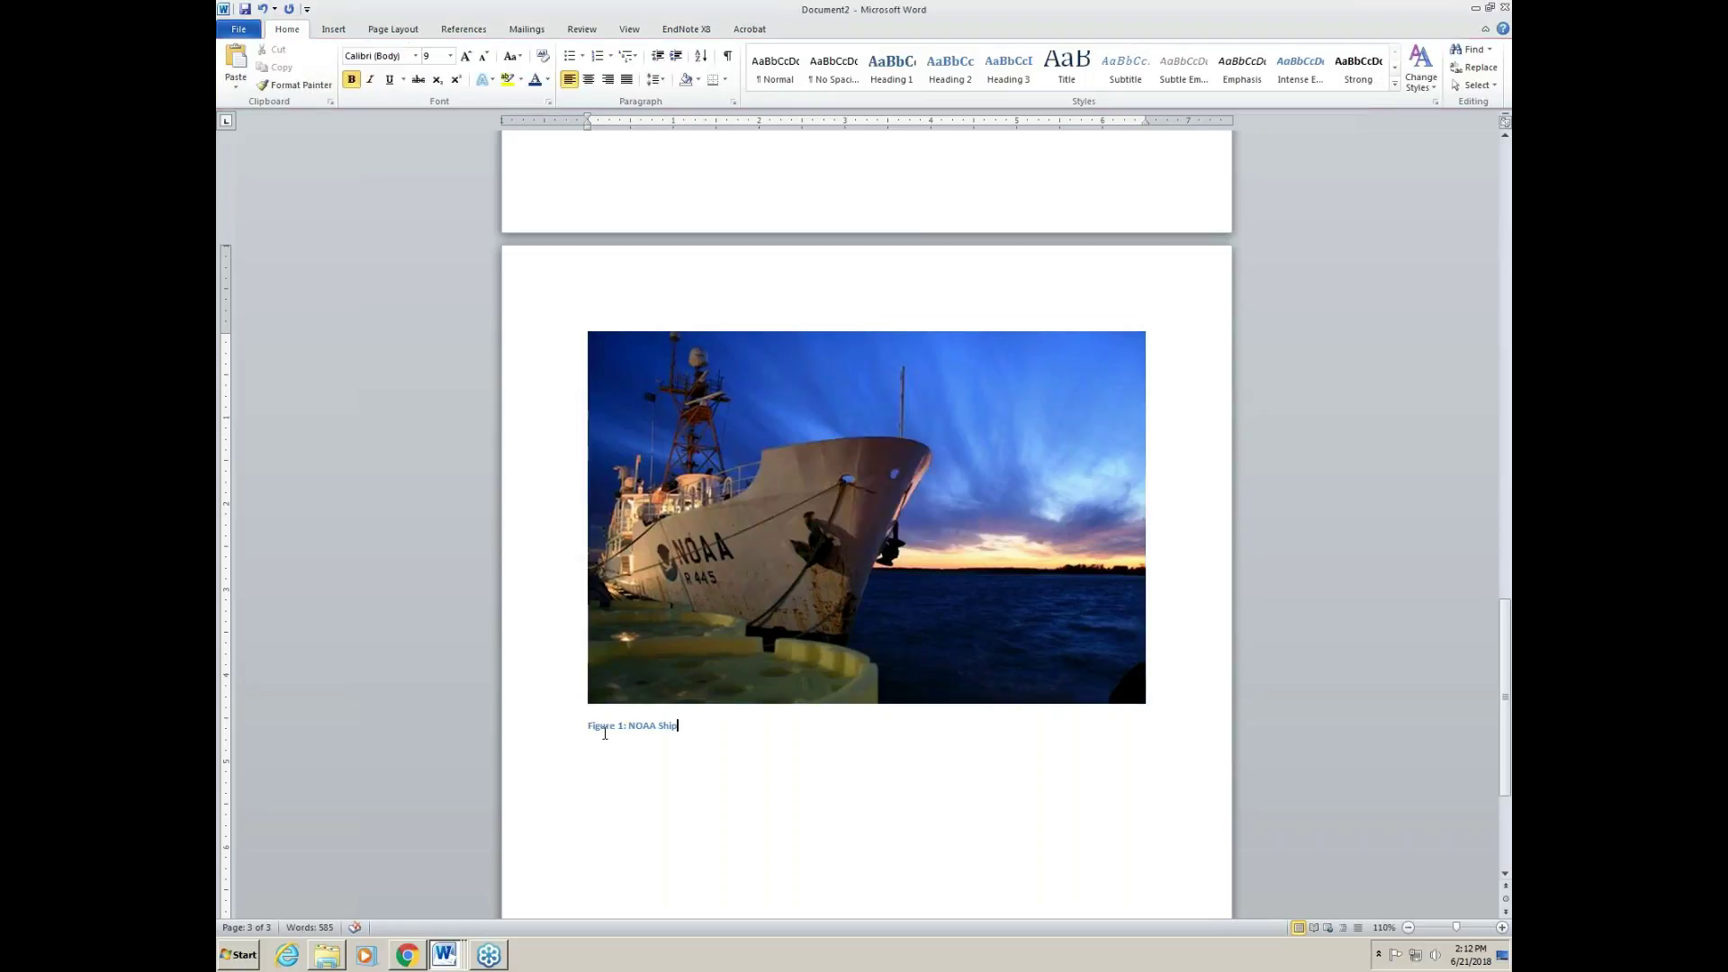
# Step: Give the ship picture the alt text description "NOAA Research Ship"
pyautogui.rightClick(772, 457)
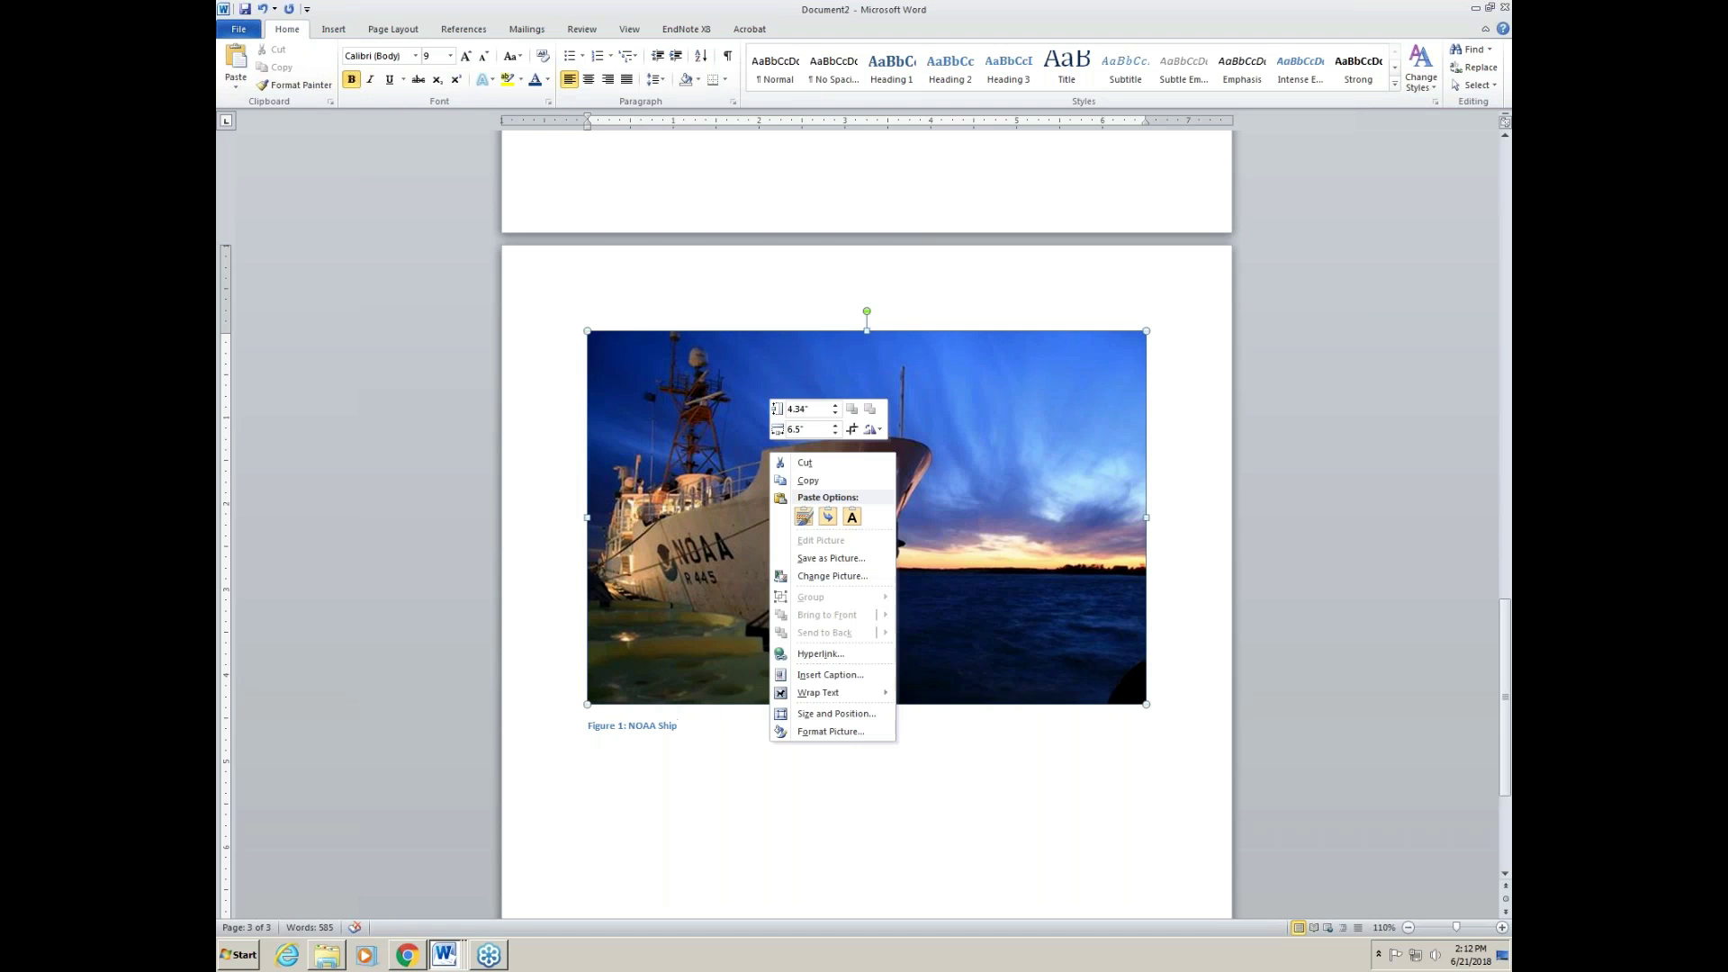
pyautogui.click(836, 733)
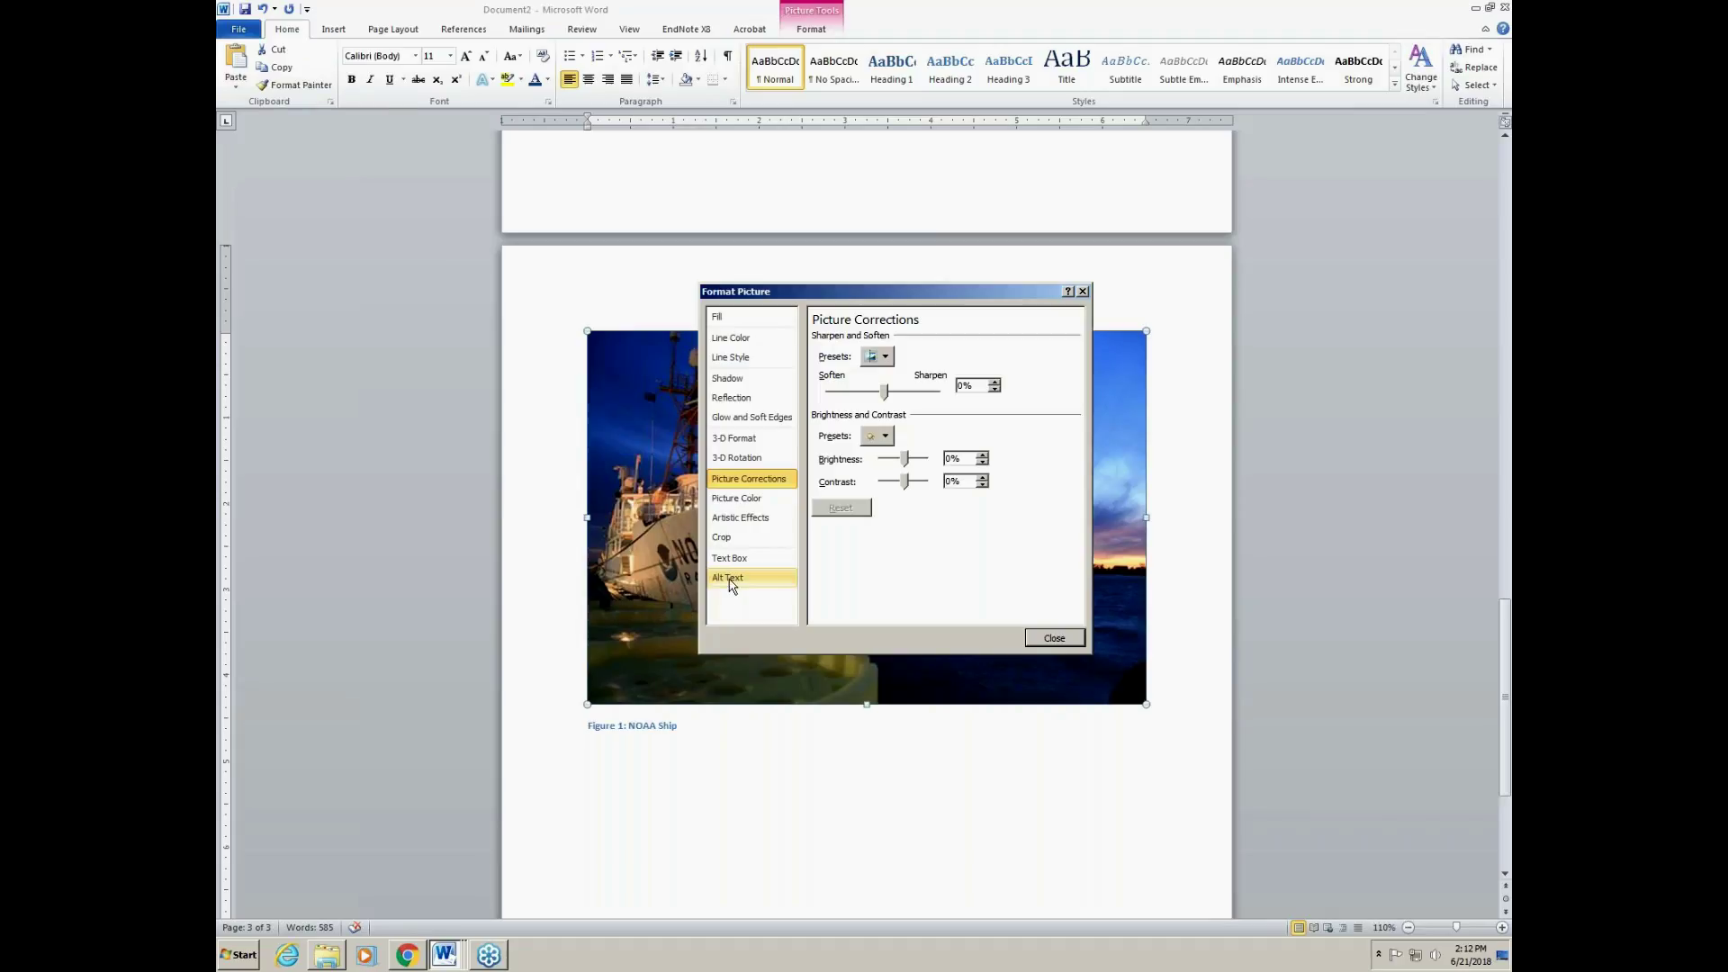
pyautogui.click(730, 581)
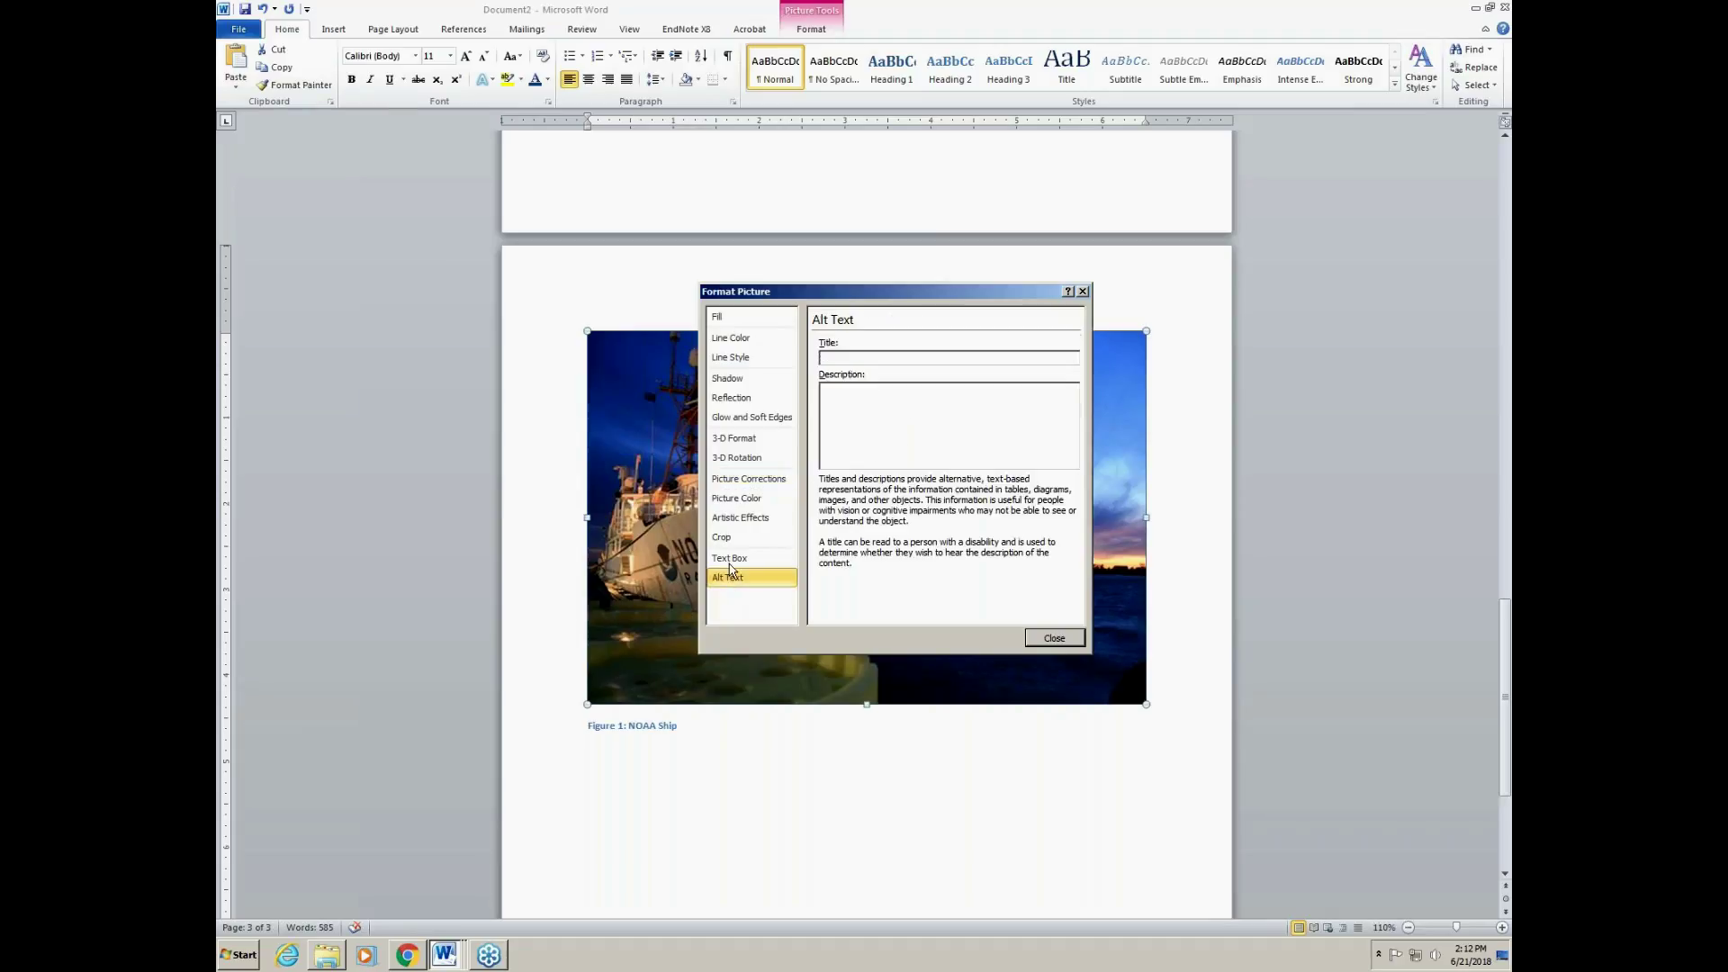
pyautogui.click(843, 406)
pyautogui.write('NOAA Research Ship')
pyautogui.click(1055, 638)
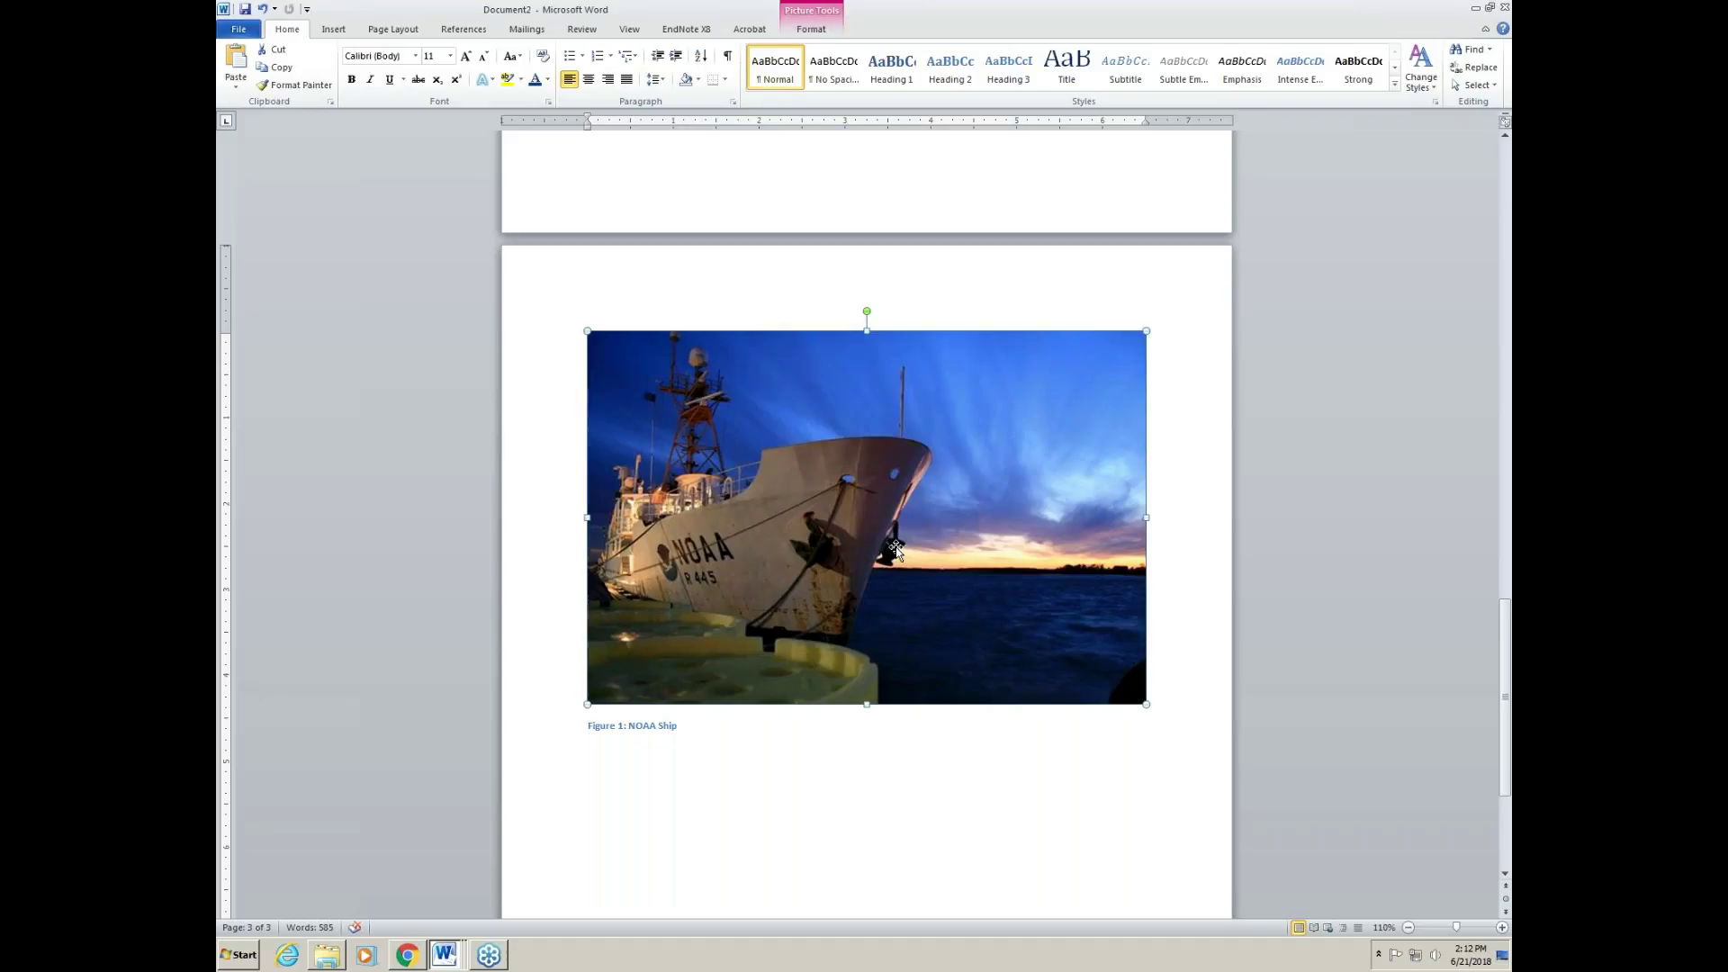
# Step: Add the body paragraph beginning "Est pellentesque elit ullamcorper dignissim cras" below the figure caption
pyautogui.click(692, 731)
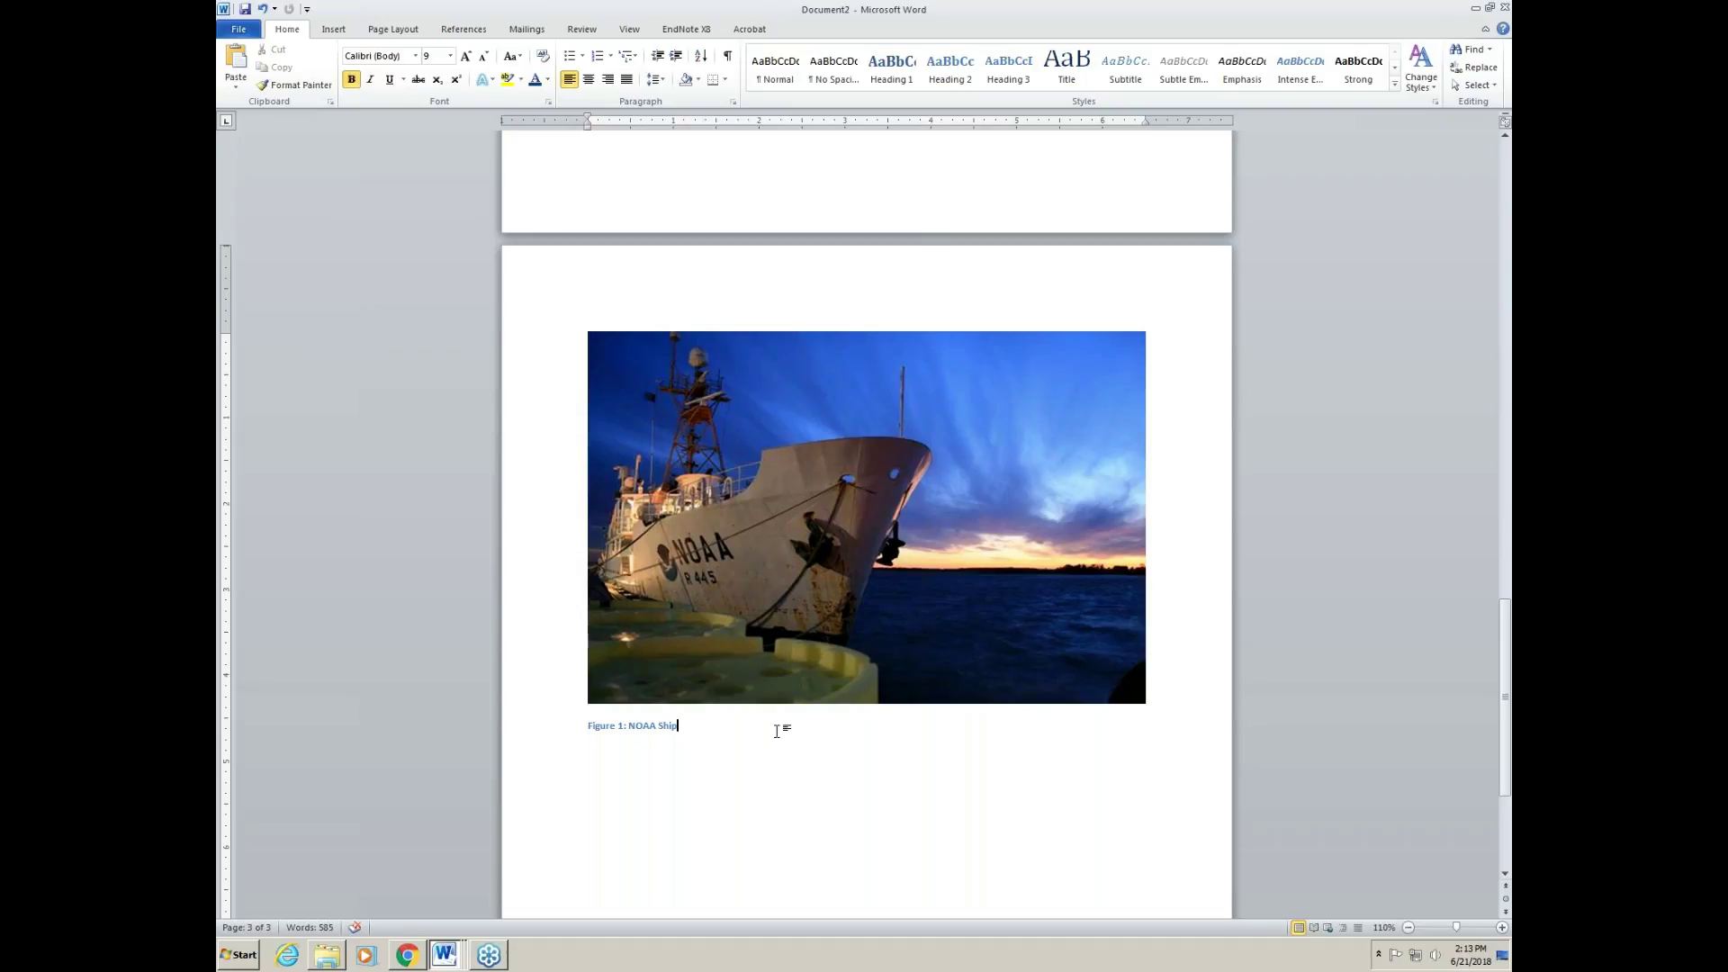
pyautogui.press('Return')
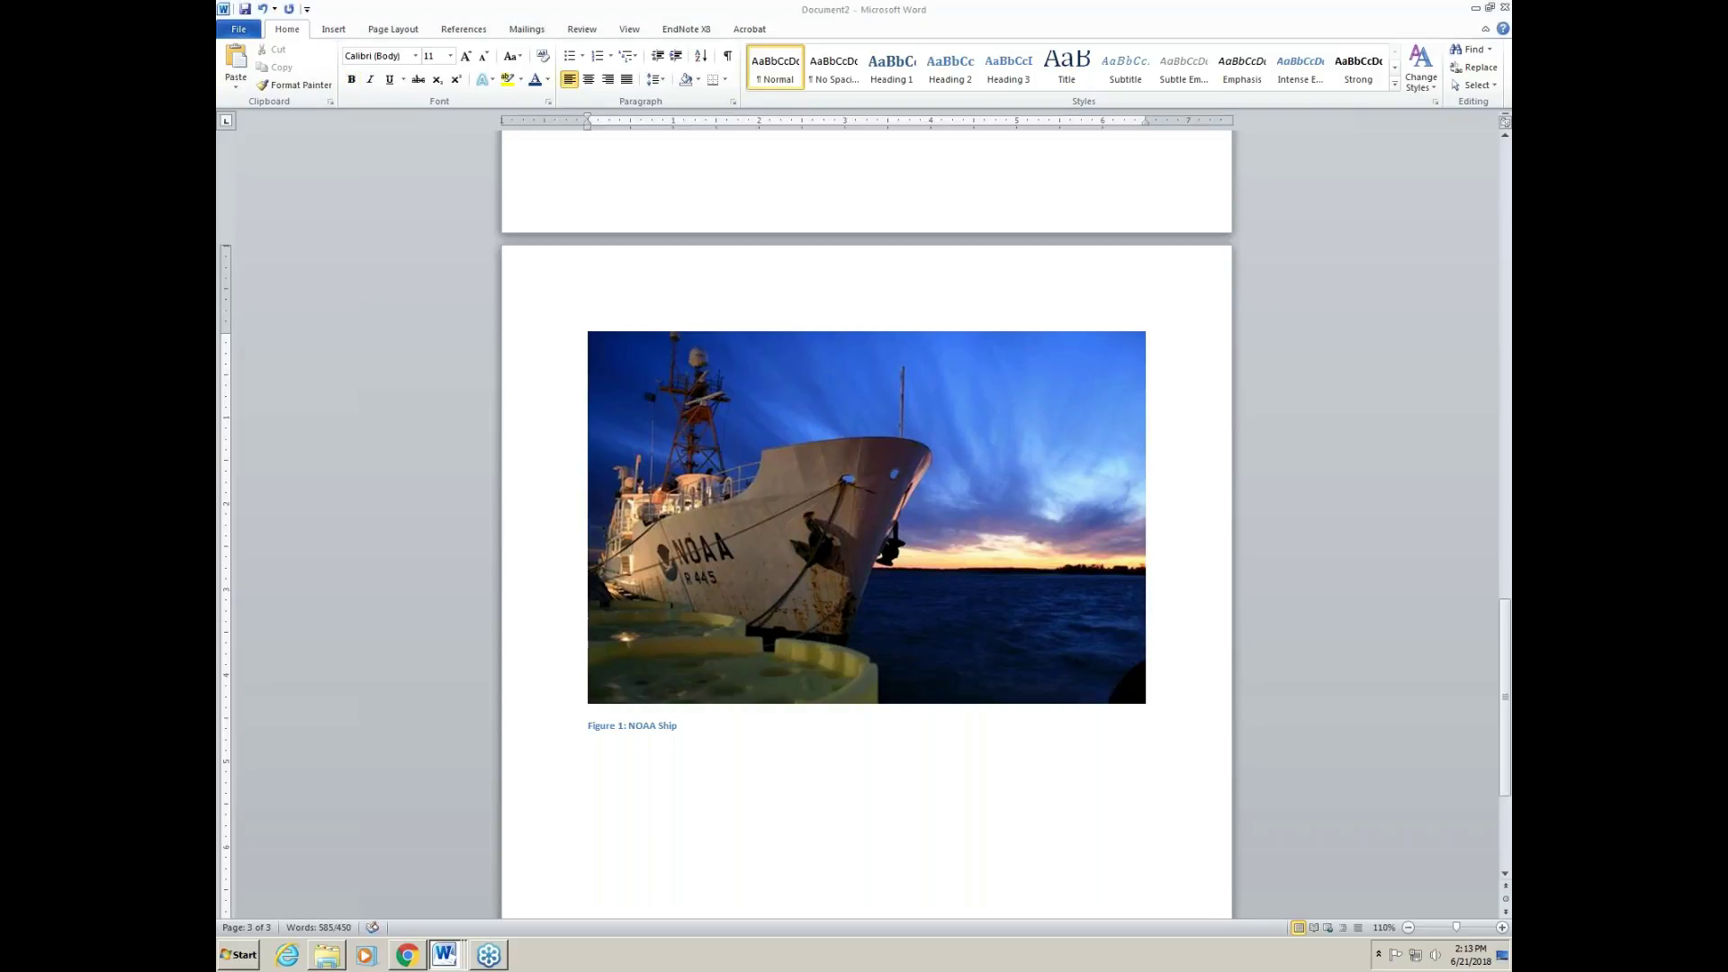
pyautogui.click(594, 806)
pyautogui.write('Est pellentesque elit ullamcorper dignissim cras. Nisl vel pretium lectus quam id leo in. Nibh tellus molestie nunc non blandit massa enim nec dui. Ut etiam sit amet nisl purus in. Maecenas pharetra convallis posuere morbi. Neque aliquam vestibulum morbi blandit cursus risus at ultrices. Enim diam vulputate ut pharetra sit amet. Convallis aenean et tortor at risus viverra adipiscing at. Semper feugiat nibh sed pulvinar proin gravida hendrerit lectus a. Molestie at elementum eu facilisis sed odio morbi')
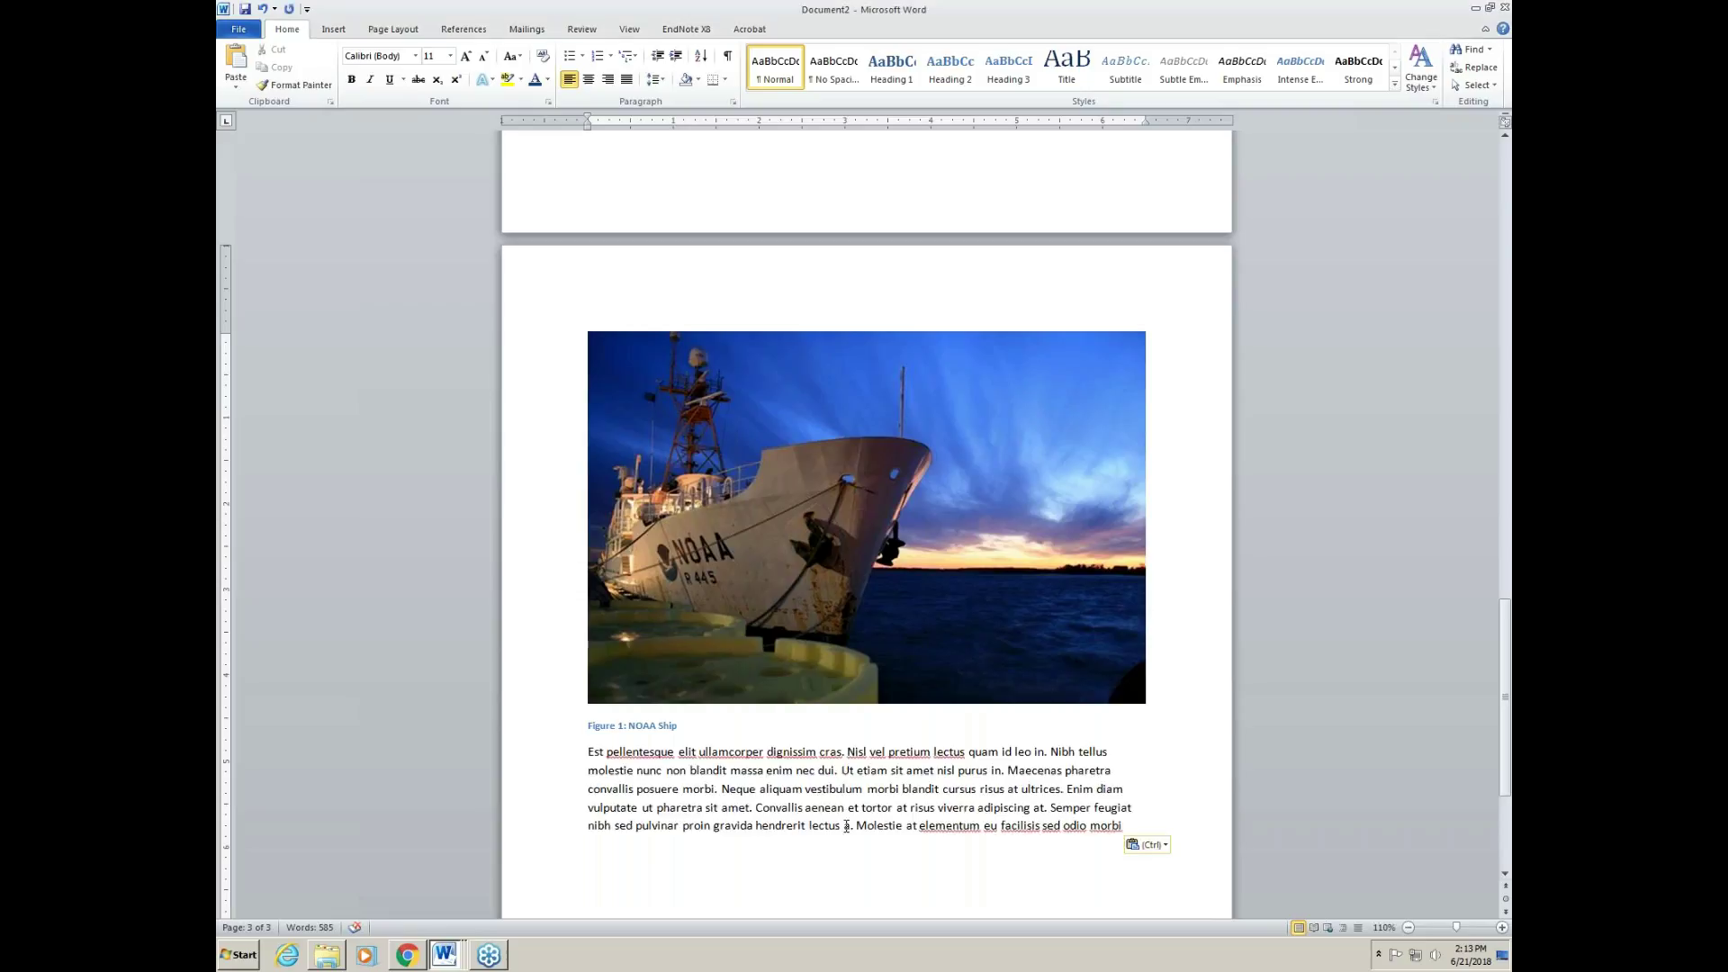
# Step: Add the title "Heading 2" in the Heading 1 style, followed by a body paragraph beginning "Lorem ipsum dolor sit amet"
pyautogui.press('Return')
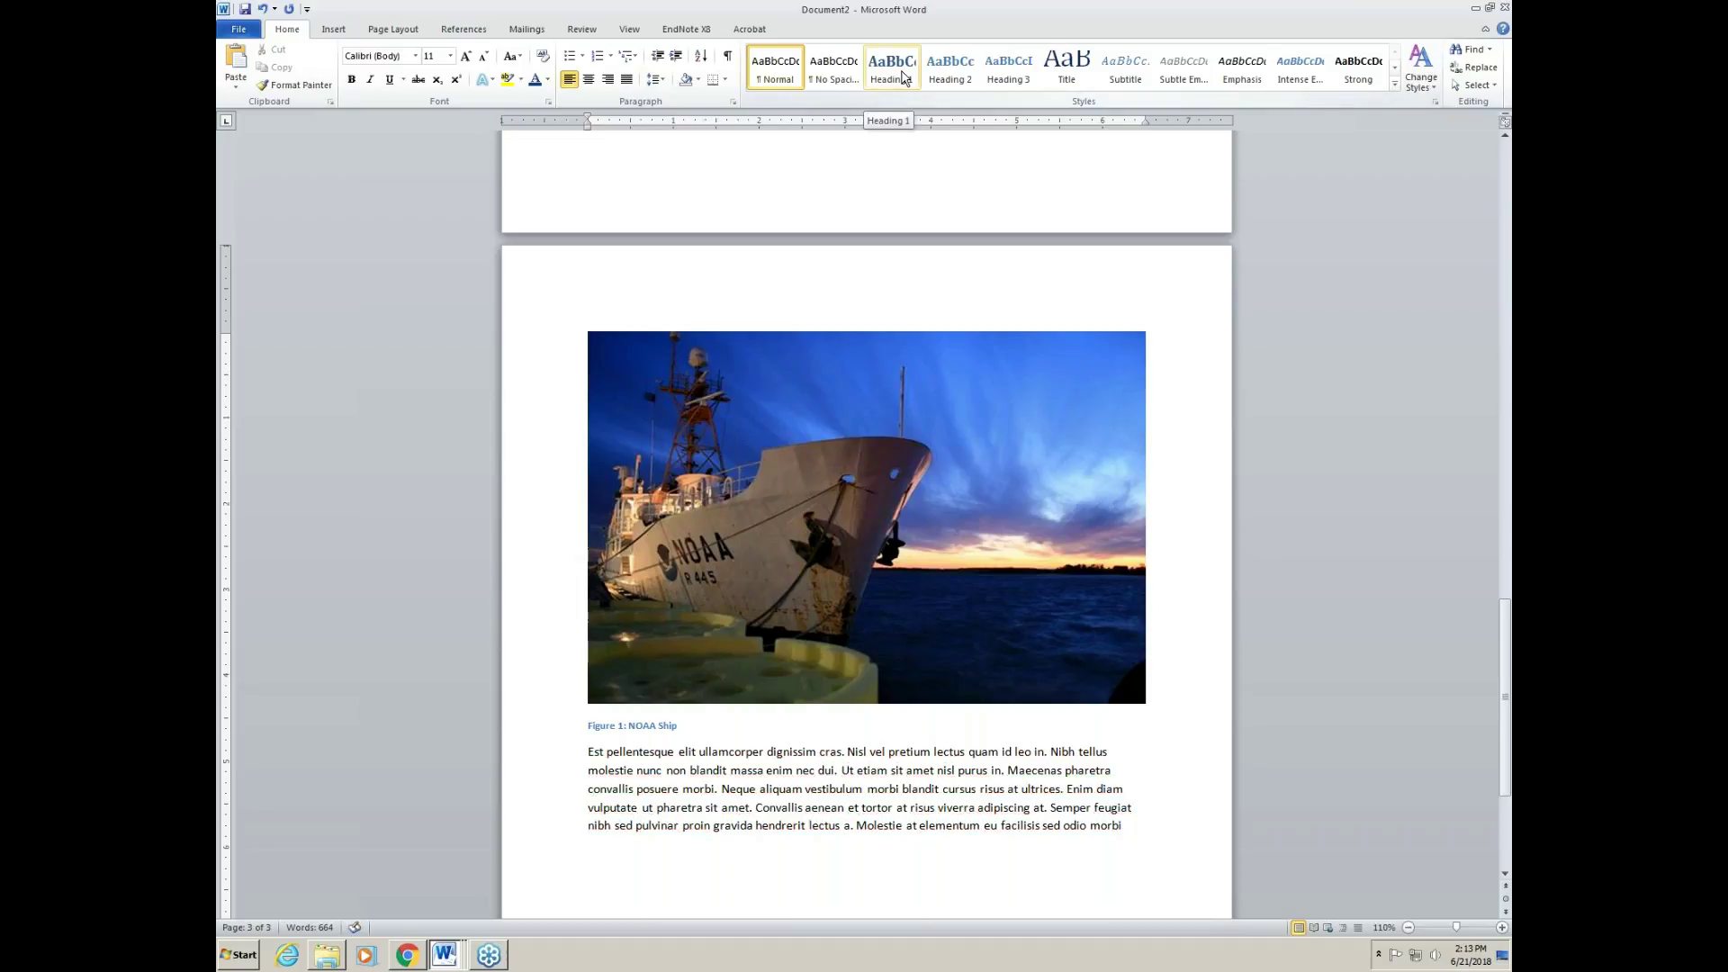
pyautogui.click(904, 77)
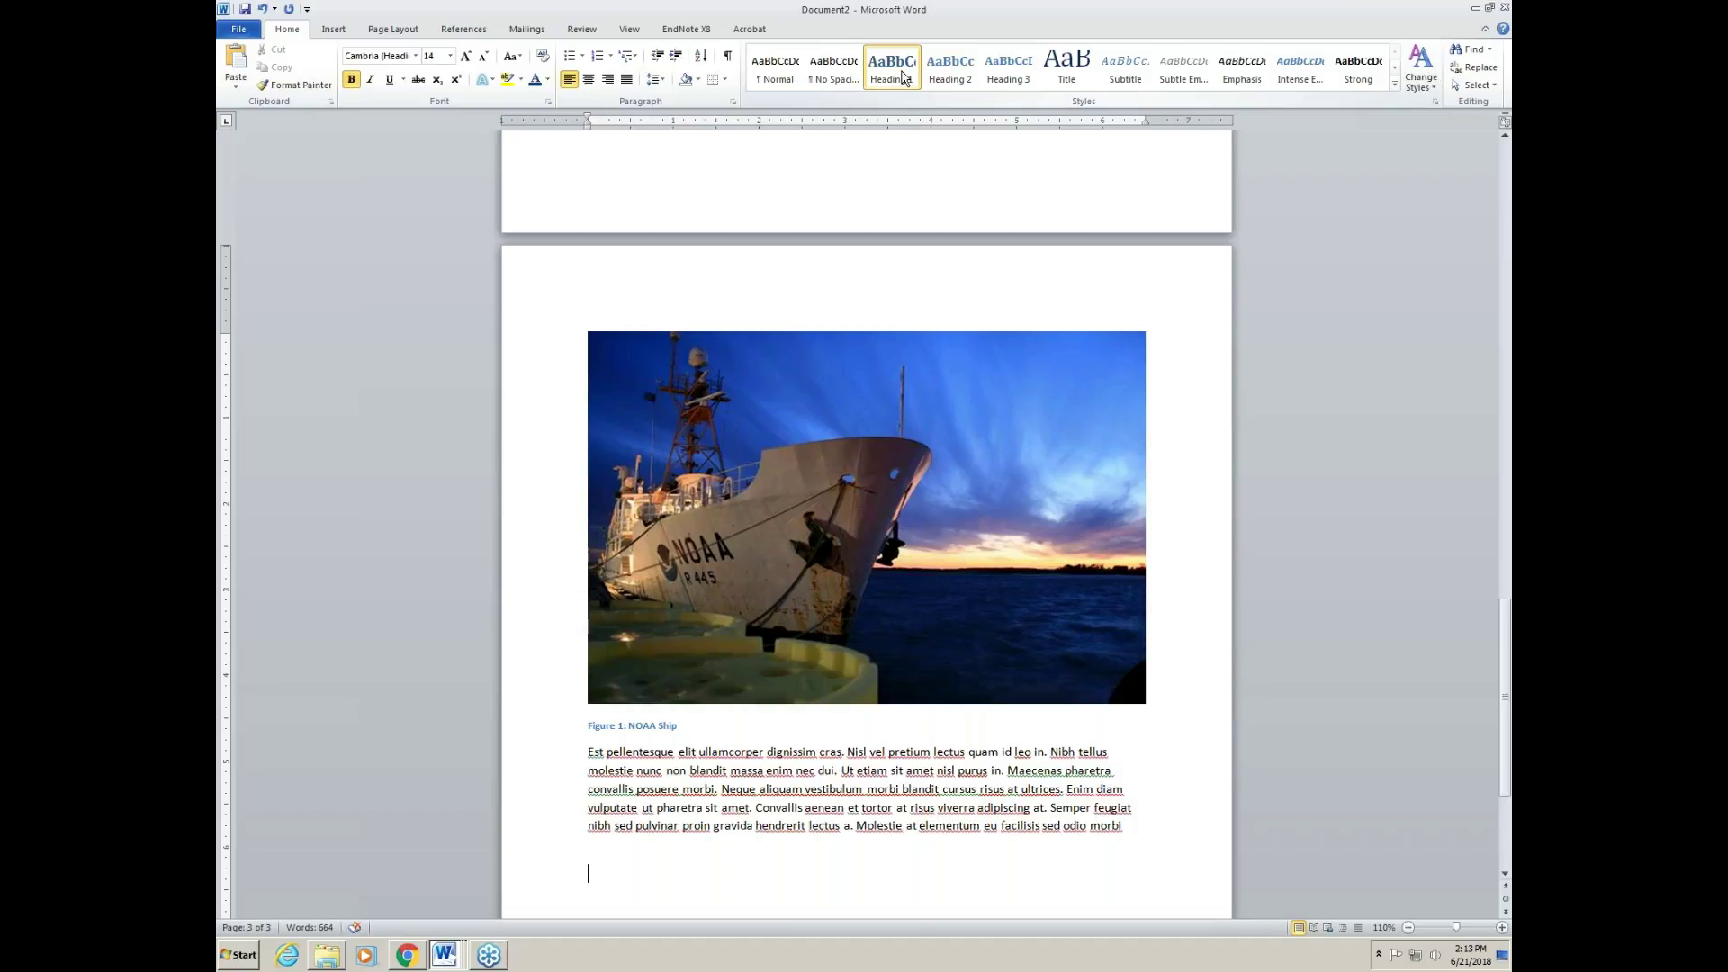
pyautogui.write('Heading 2')
pyautogui.press('Return')
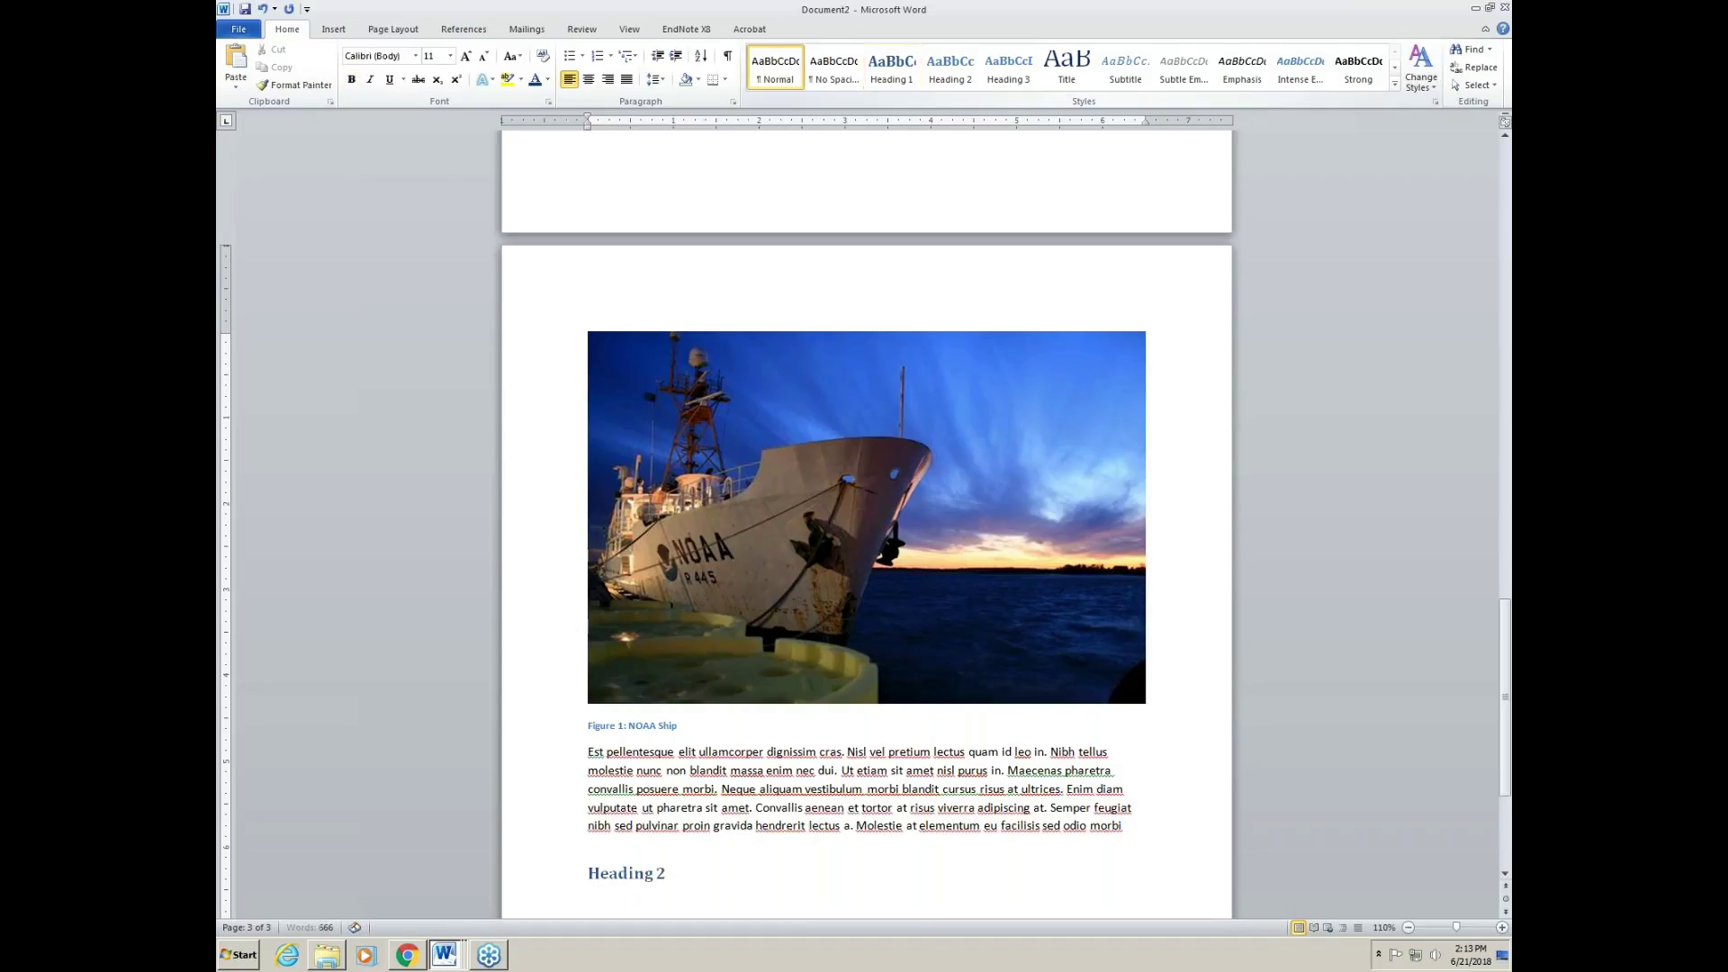
pyautogui.hotkey('alt', 'Tab')
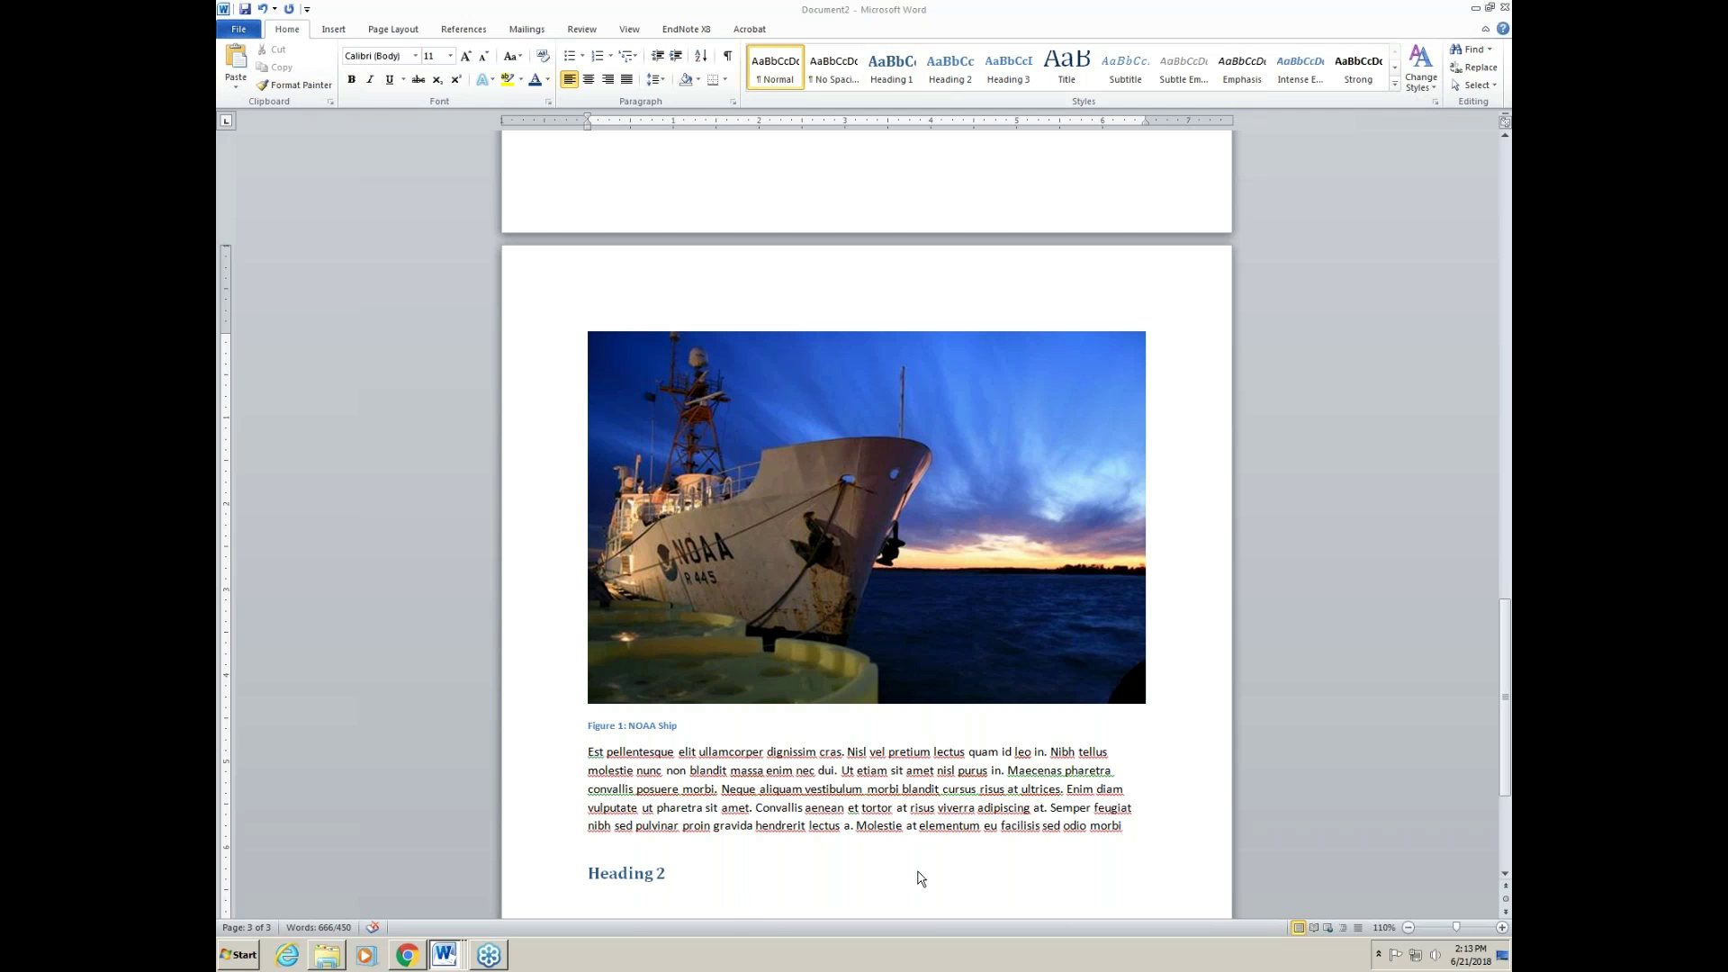
pyautogui.click(744, 909)
pyautogui.write('Lorem ipsum dolor sit amet, consectetur adipiscing elit, sed do eiusmod tempor incididunt ut labore et dolore magna aliqua.')
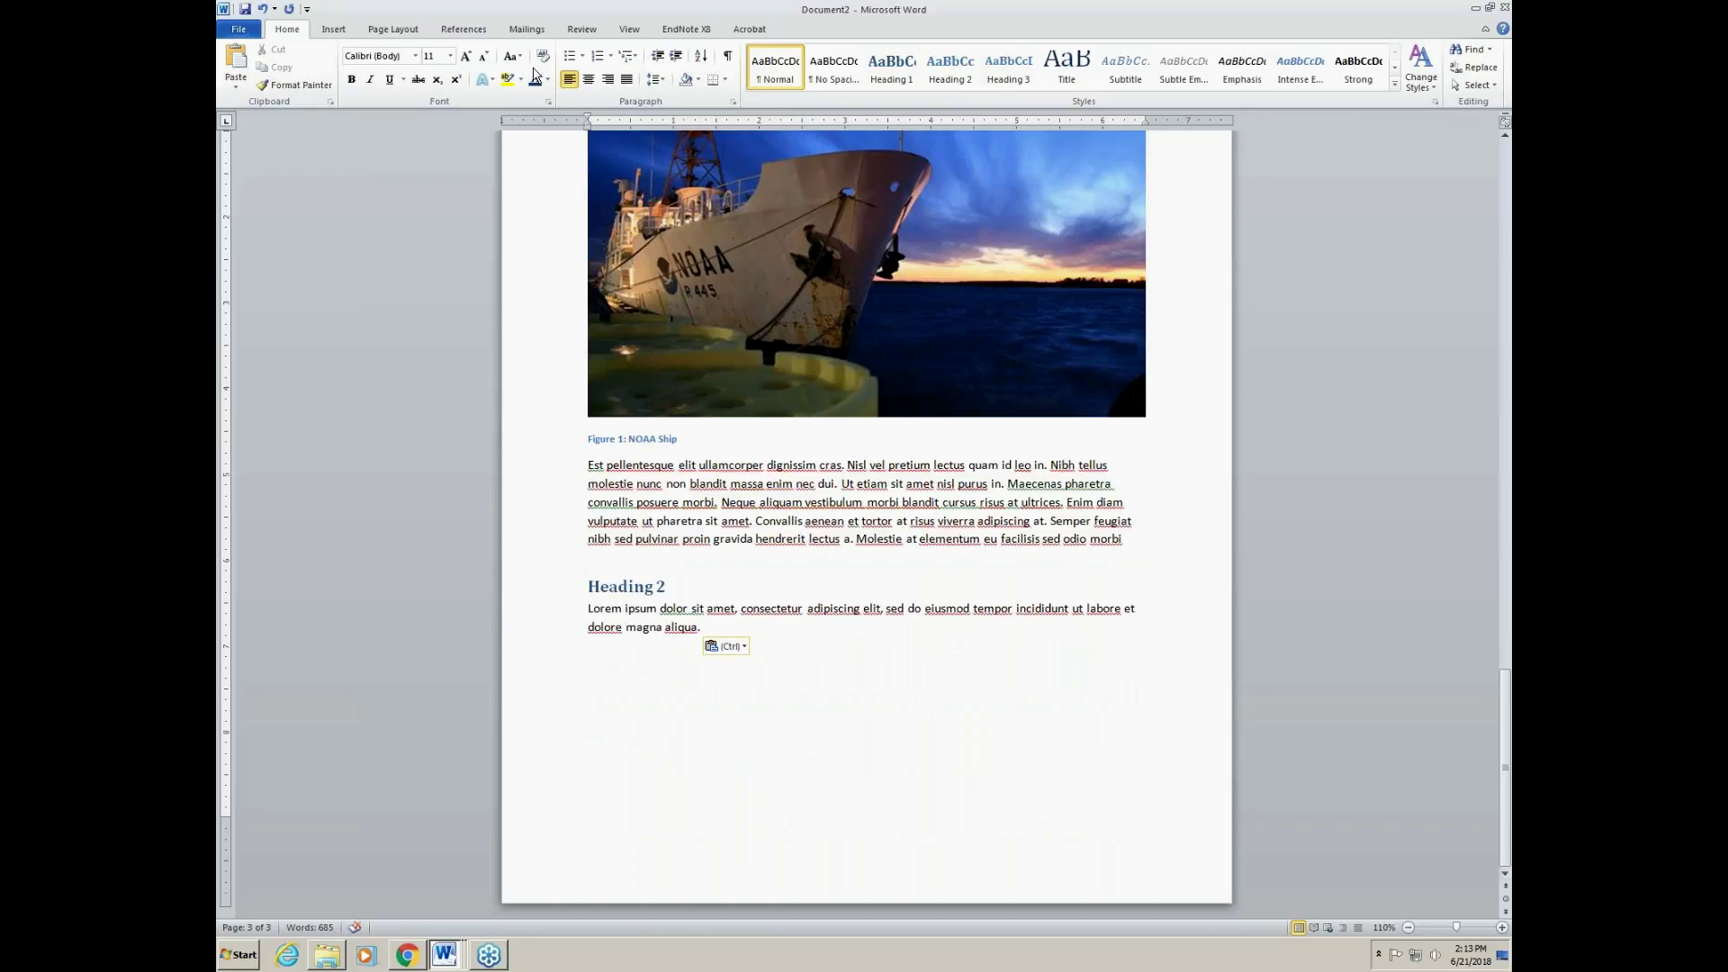
# Step: Insert a table with three columns and three rows below the "Lorem ipsum dolor sit amet" paragraph
pyautogui.click(334, 30)
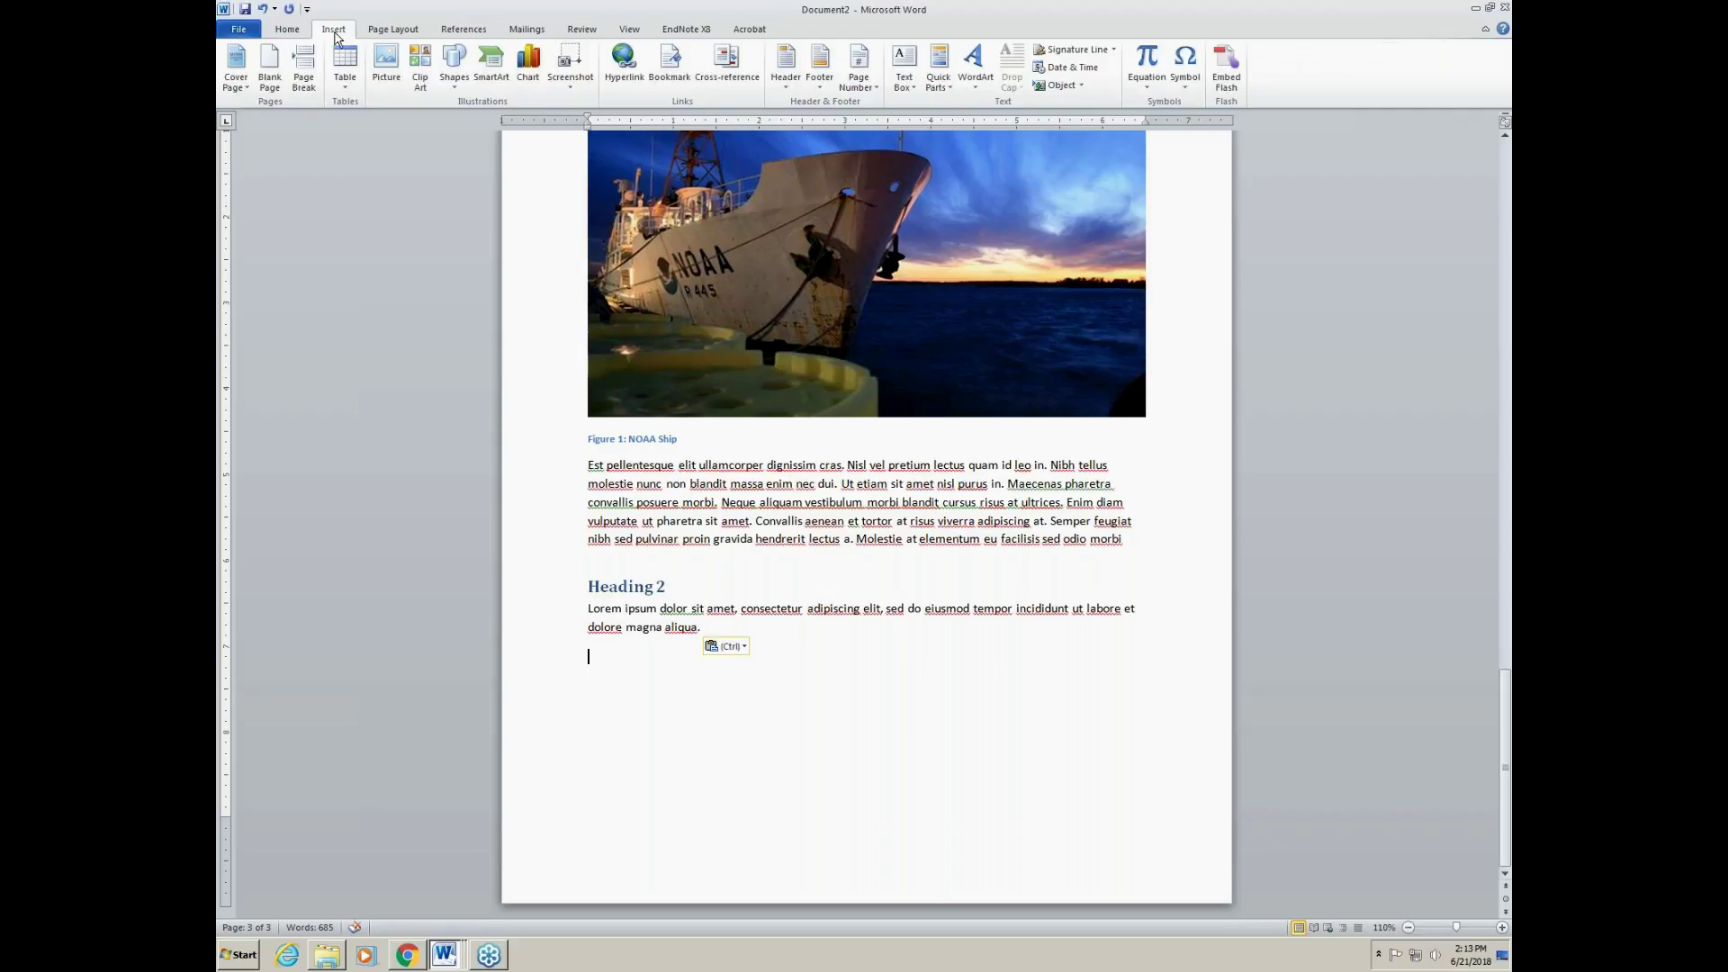
pyautogui.click(344, 88)
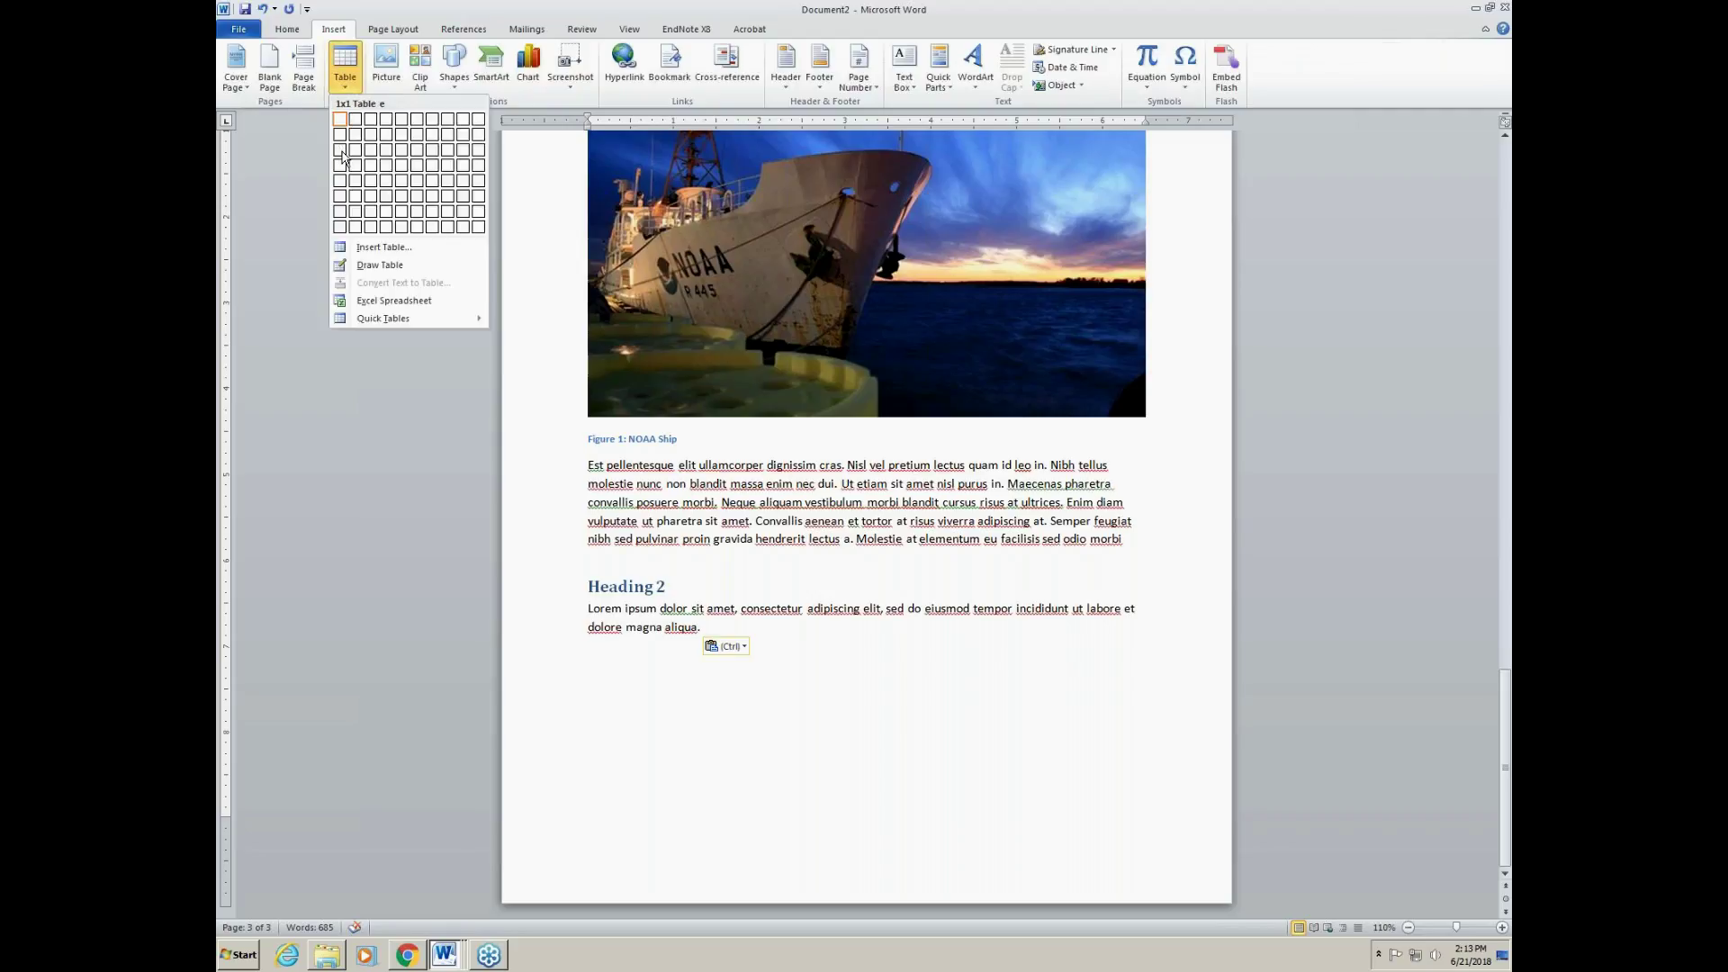
pyautogui.click(372, 151)
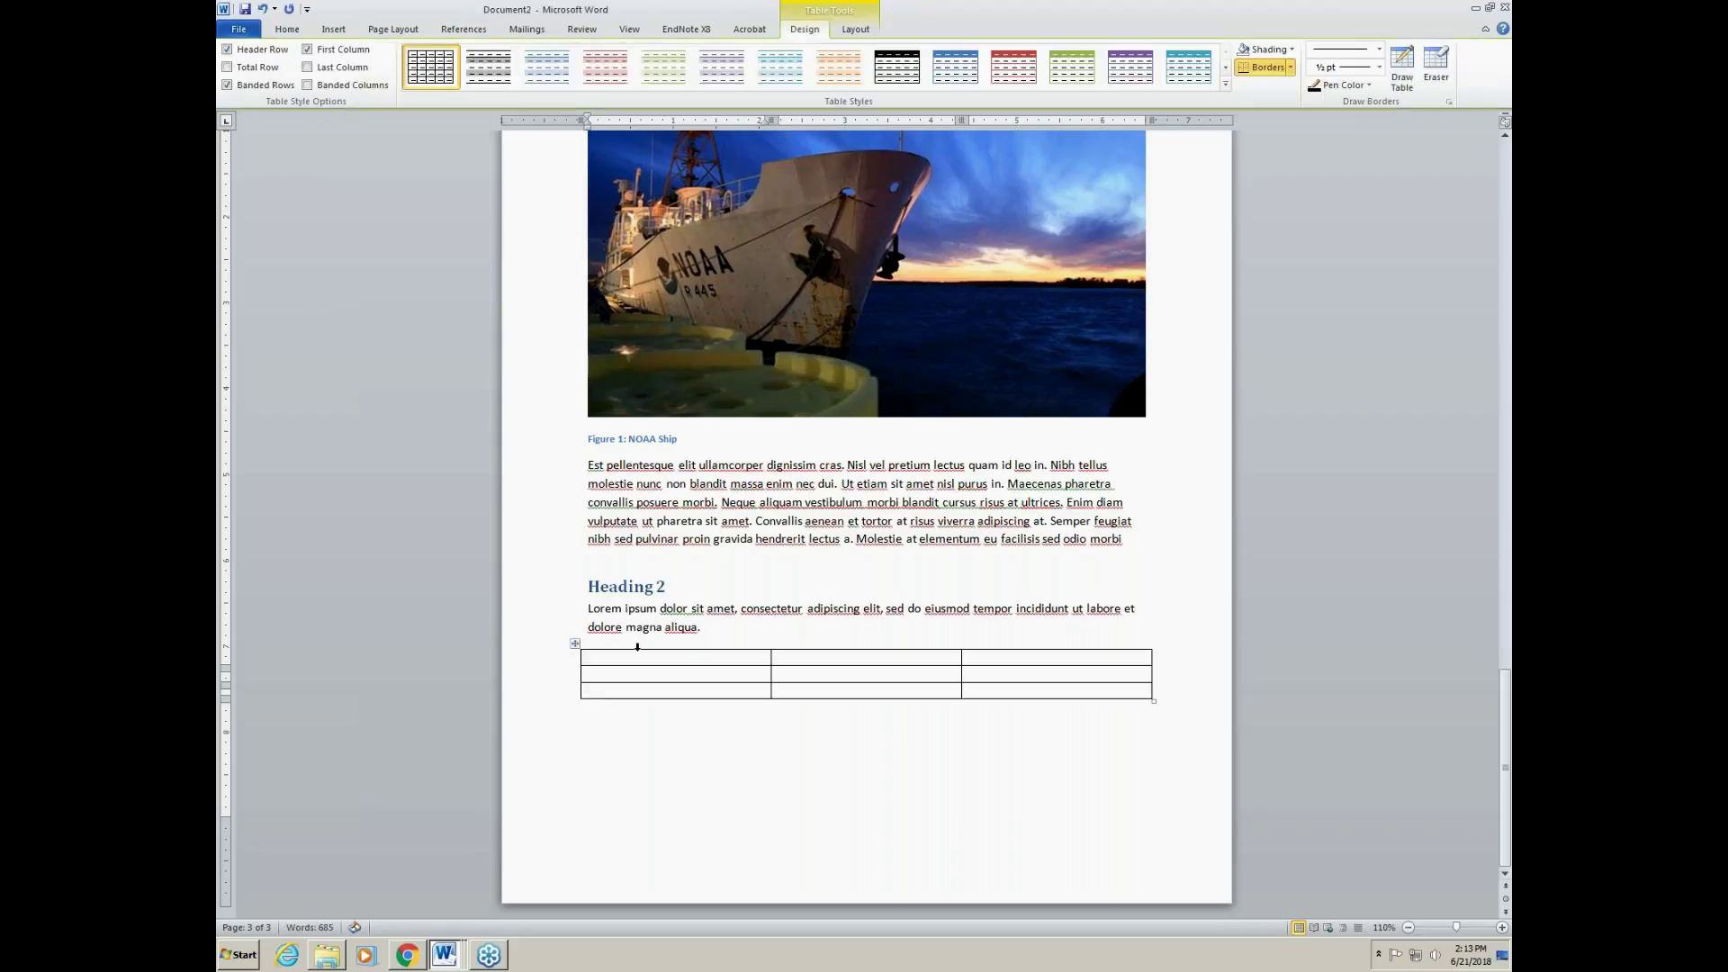
# Step: Fill the table with "Info" in every first-row cell, 11, 12, 13 in the second row and 14, 15, 15 in the third
pyautogui.click(780, 653)
pyautogui.write('Info')
pyautogui.click(970, 658)
pyautogui.write('Info')
pyautogui.press('Tab')
pyautogui.write('11')
pyautogui.press('Tab')
pyautogui.write('12')
pyautogui.press('Tab')
pyautogui.write('13')
pyautogui.press('Tab')
pyautogui.write('14')
pyautogui.press('Tab')
pyautogui.write('15')
pyautogui.press('Tab')
pyautogui.write('15')
pyautogui.click(719, 674)
# Step: Set the table's first row to repeat as a header row on every page
pyautogui.moveTo(589, 658); pyautogui.dragTo(1005, 658)
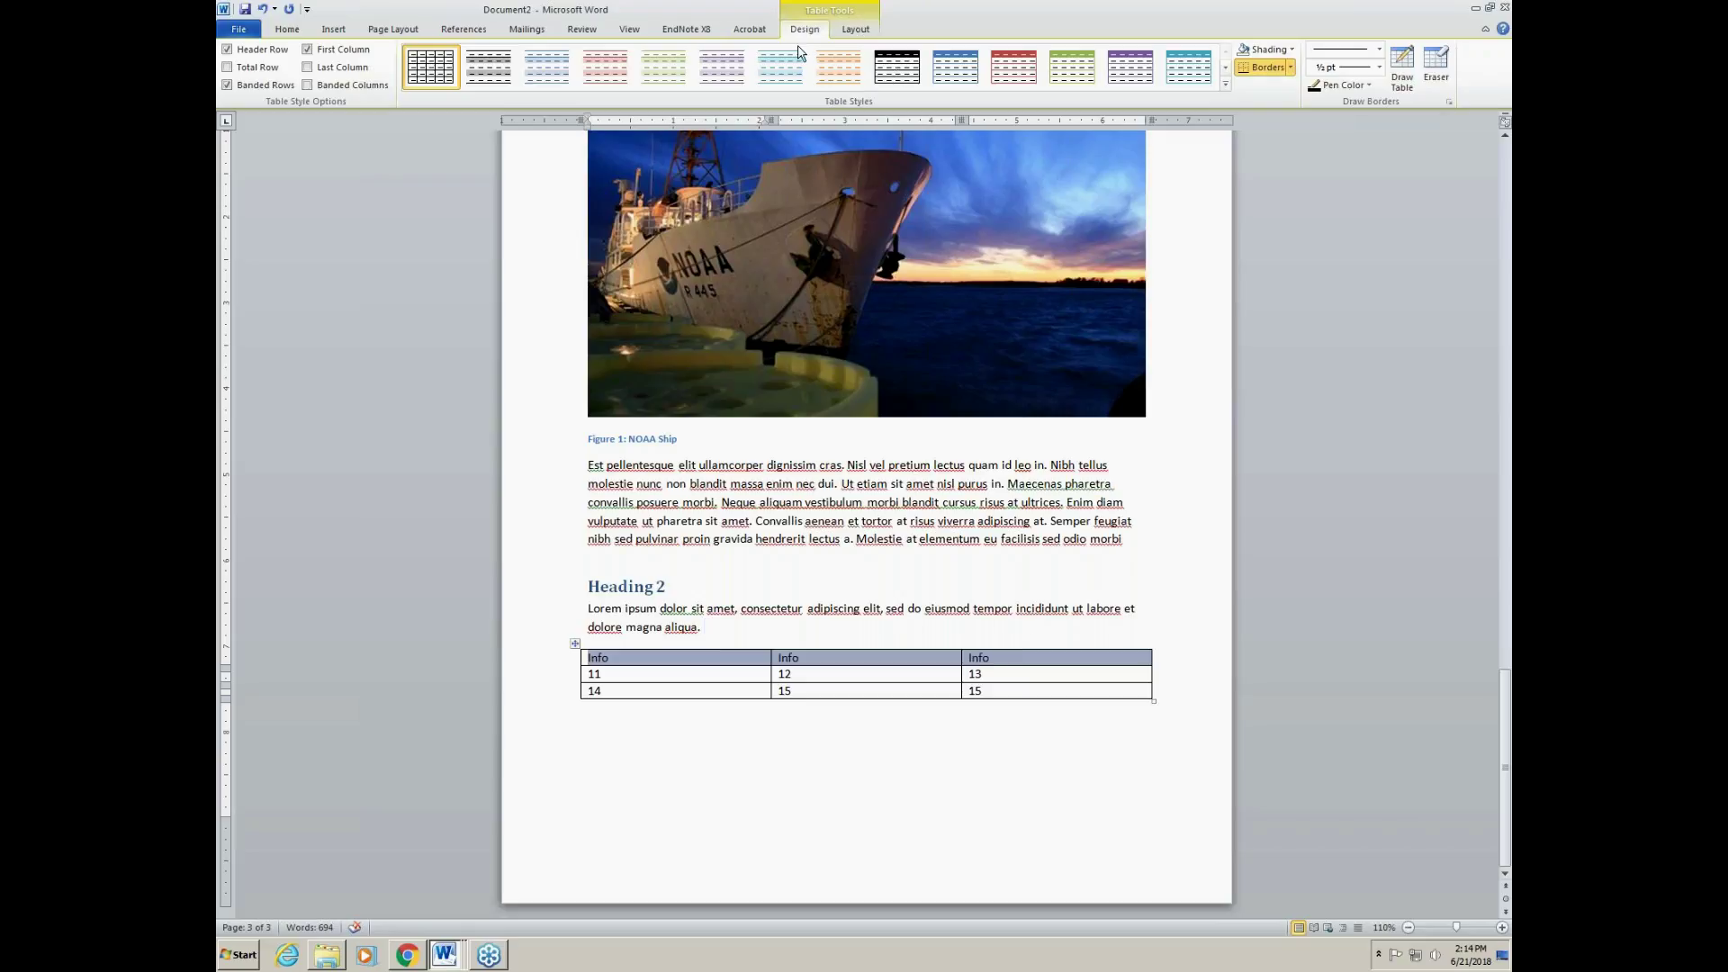
pyautogui.click(853, 31)
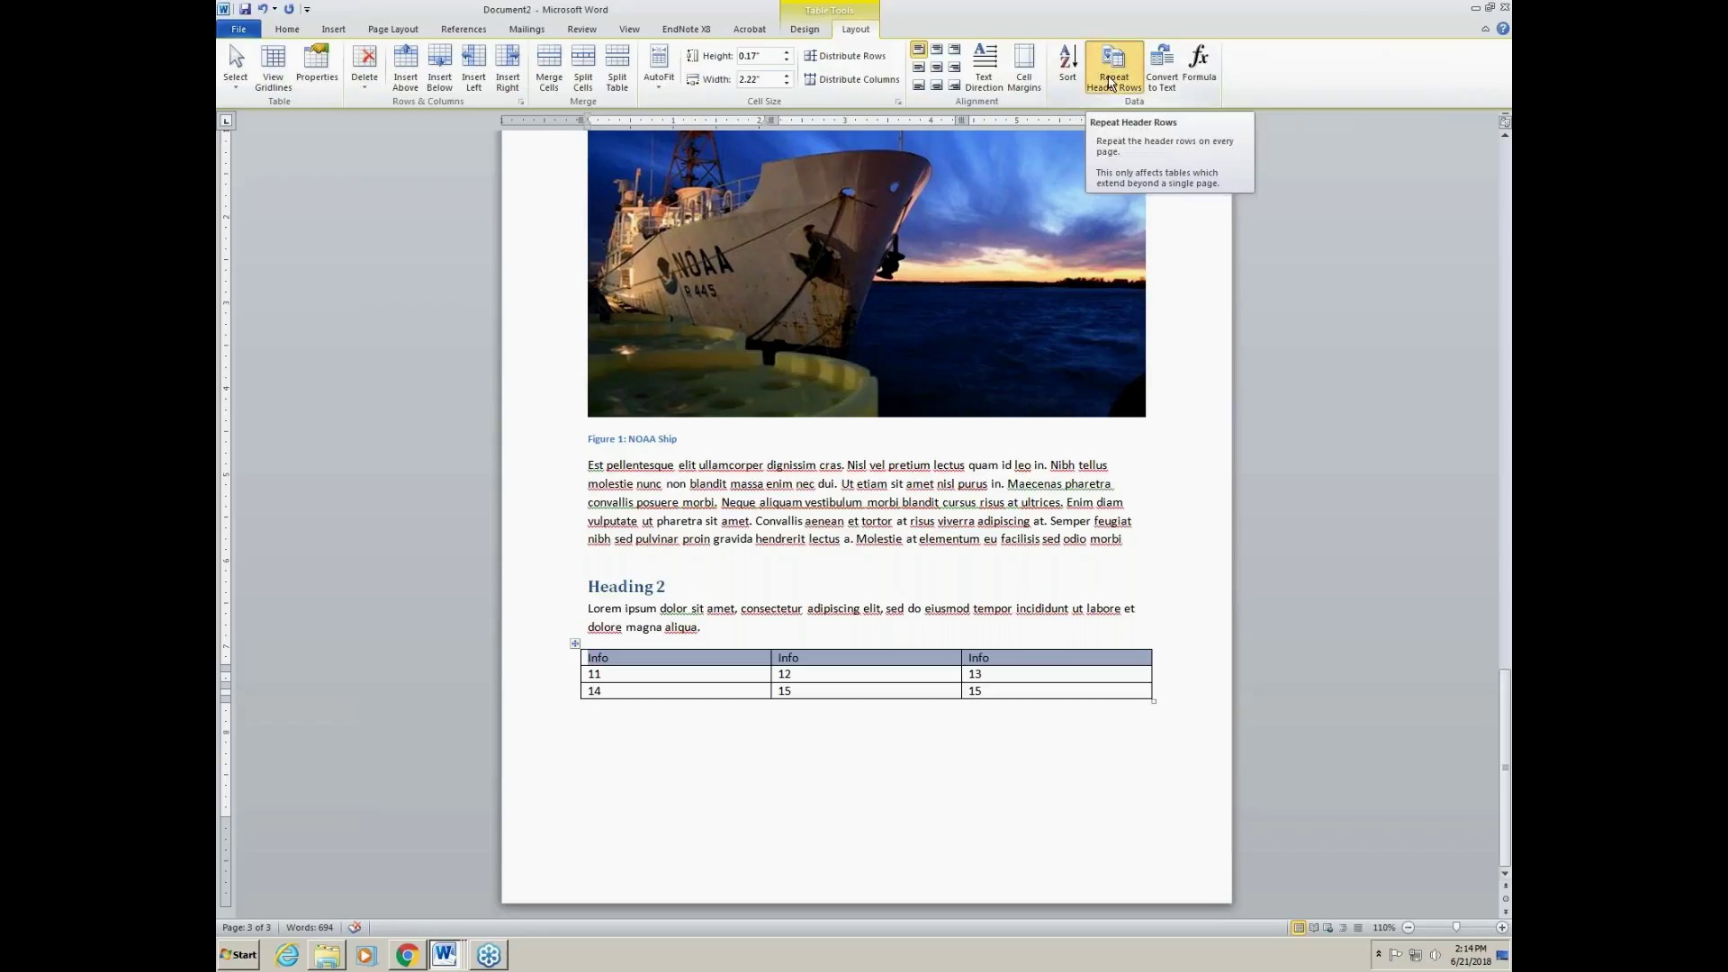
pyautogui.click(1112, 82)
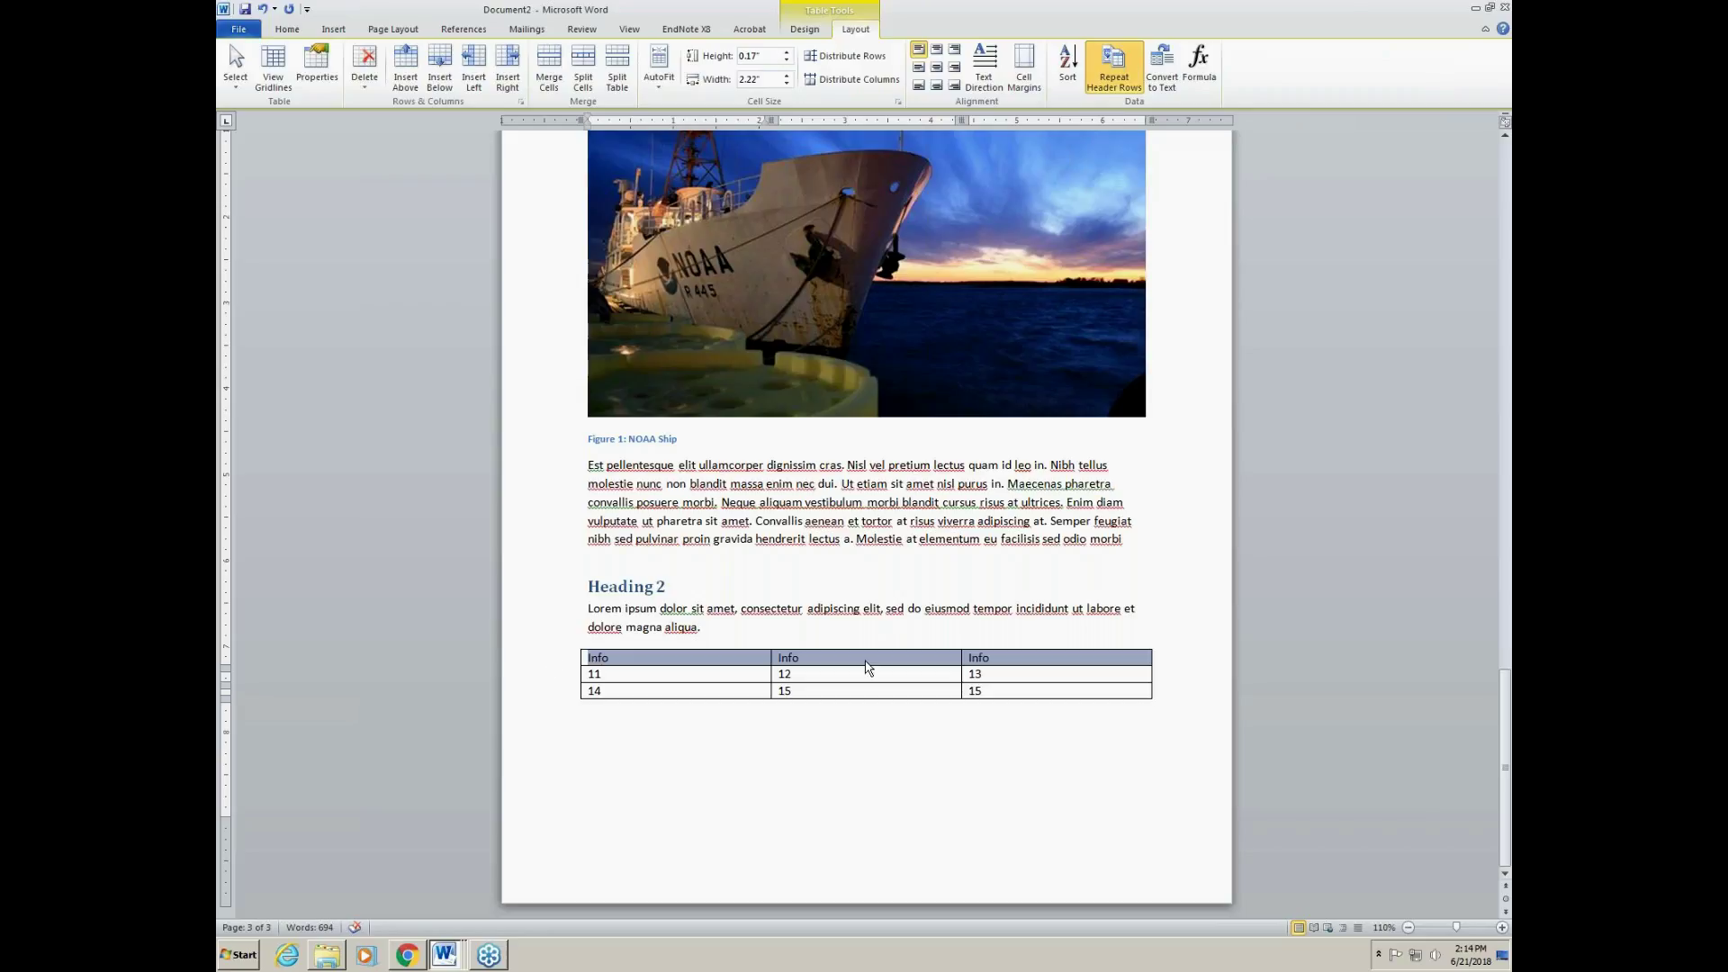
# Step: Turn off "Allow row to break across pages" for the table's header row in its table properties
pyautogui.rightClick(602, 665)
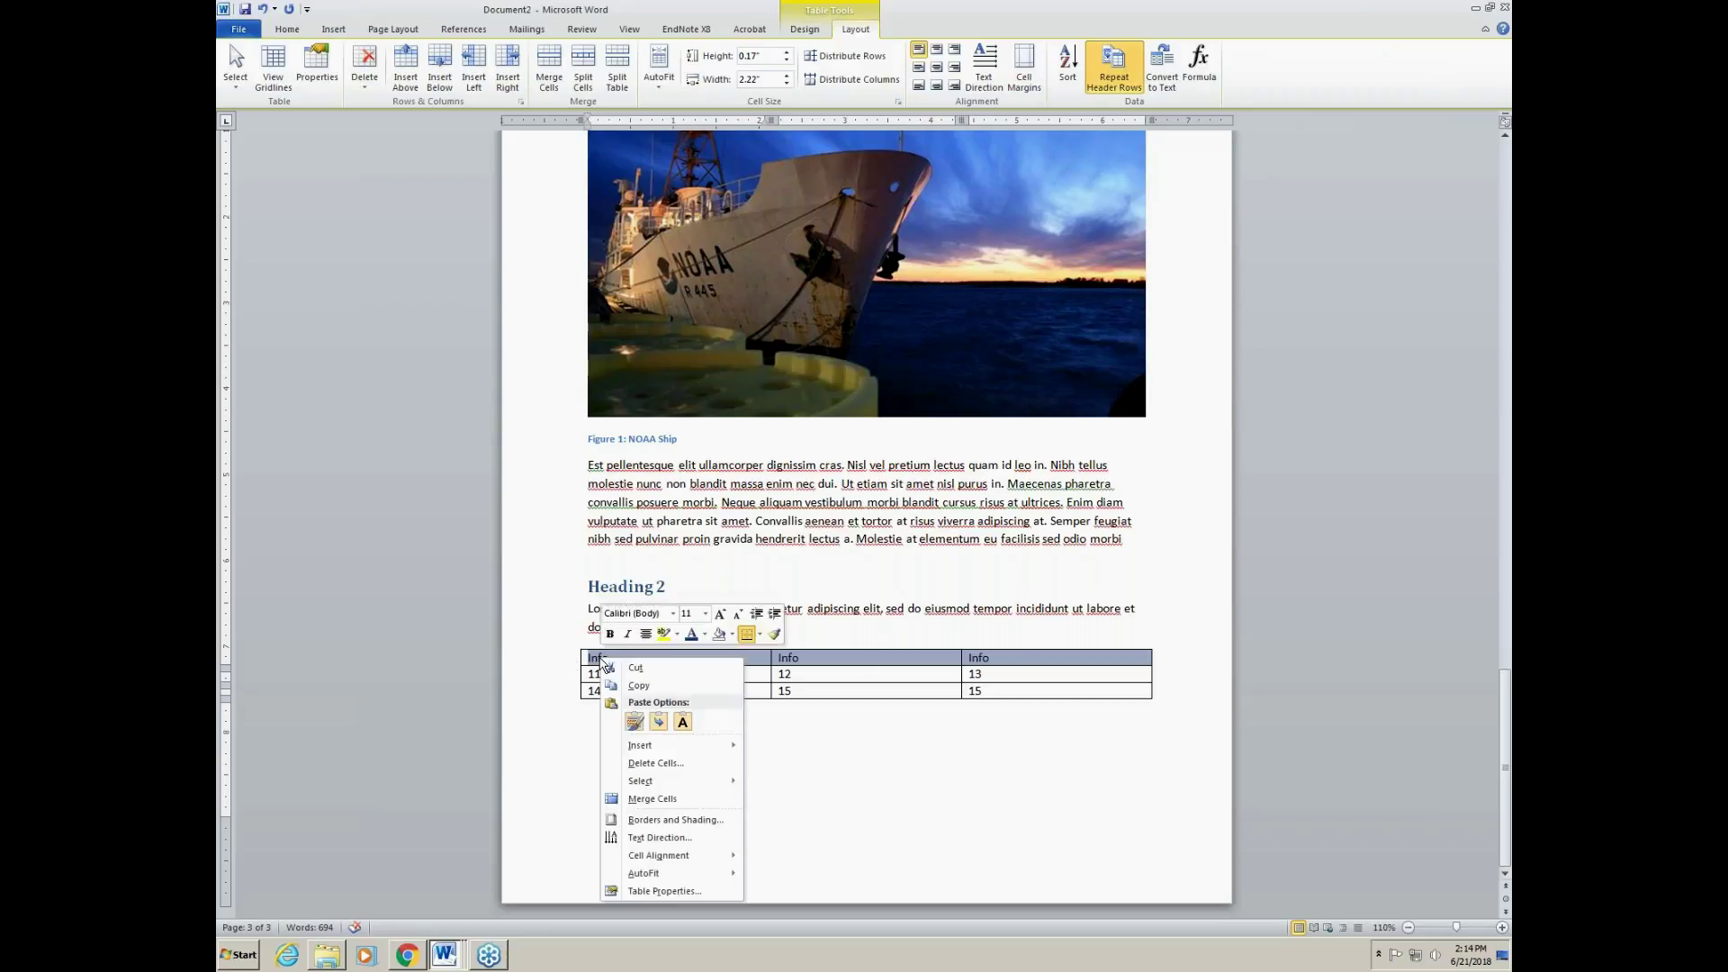
pyautogui.click(663, 891)
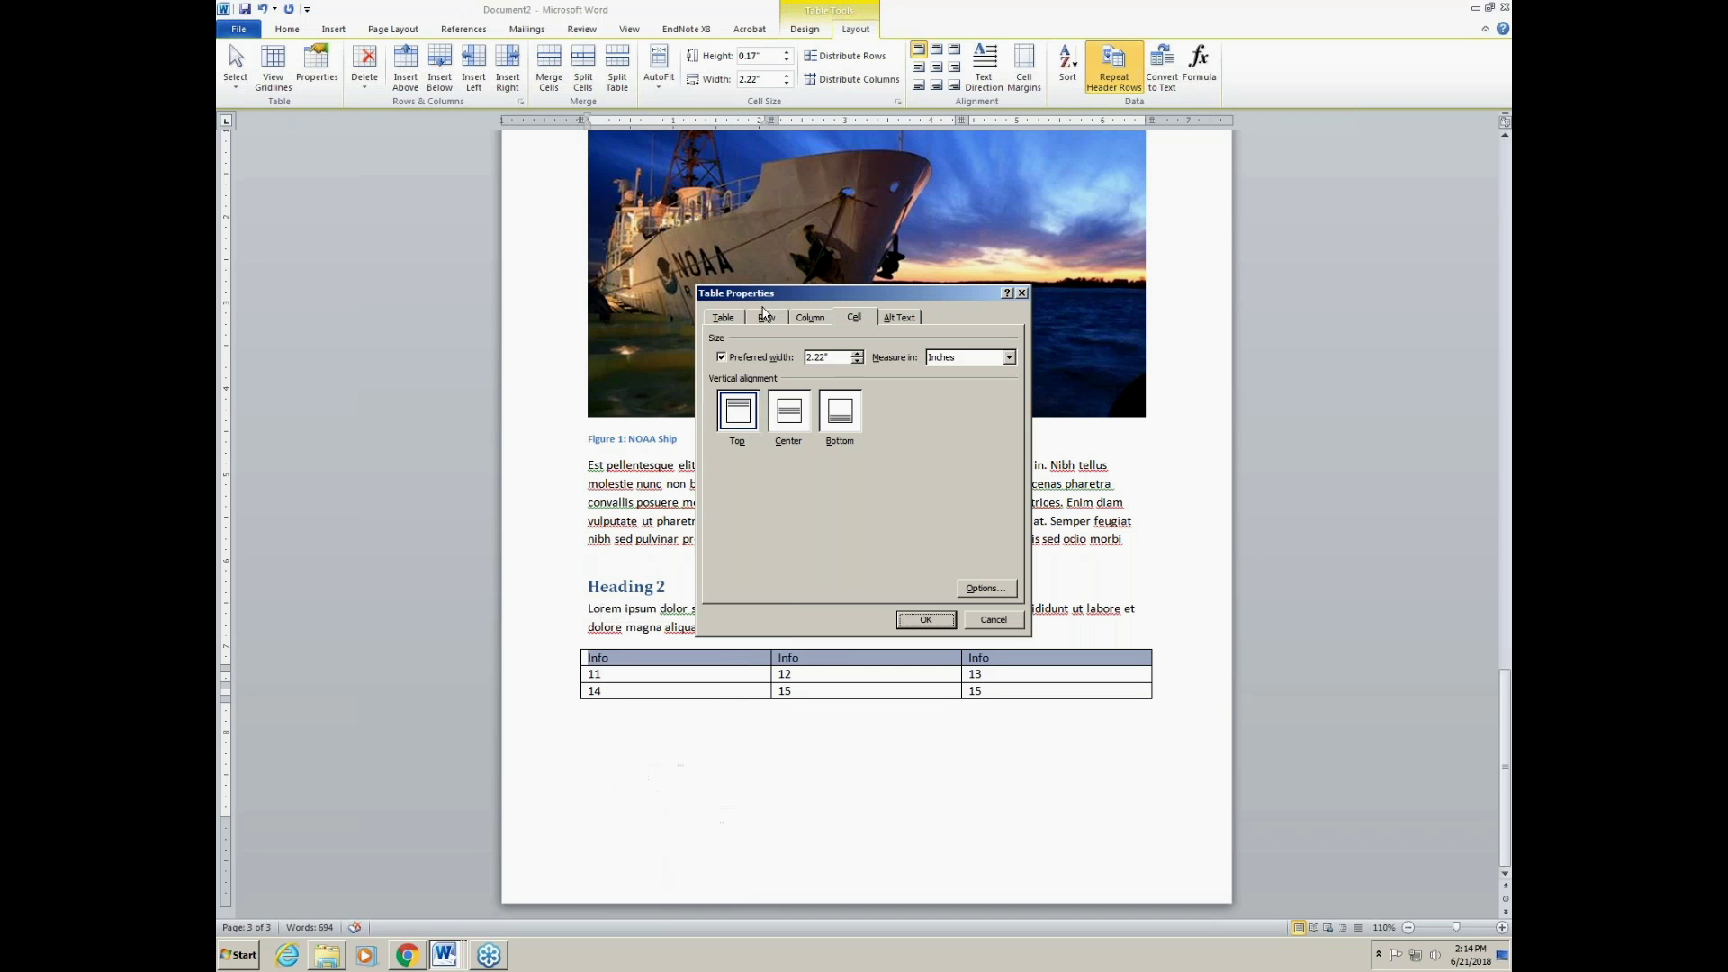
pyautogui.click(727, 319)
pyautogui.click(766, 319)
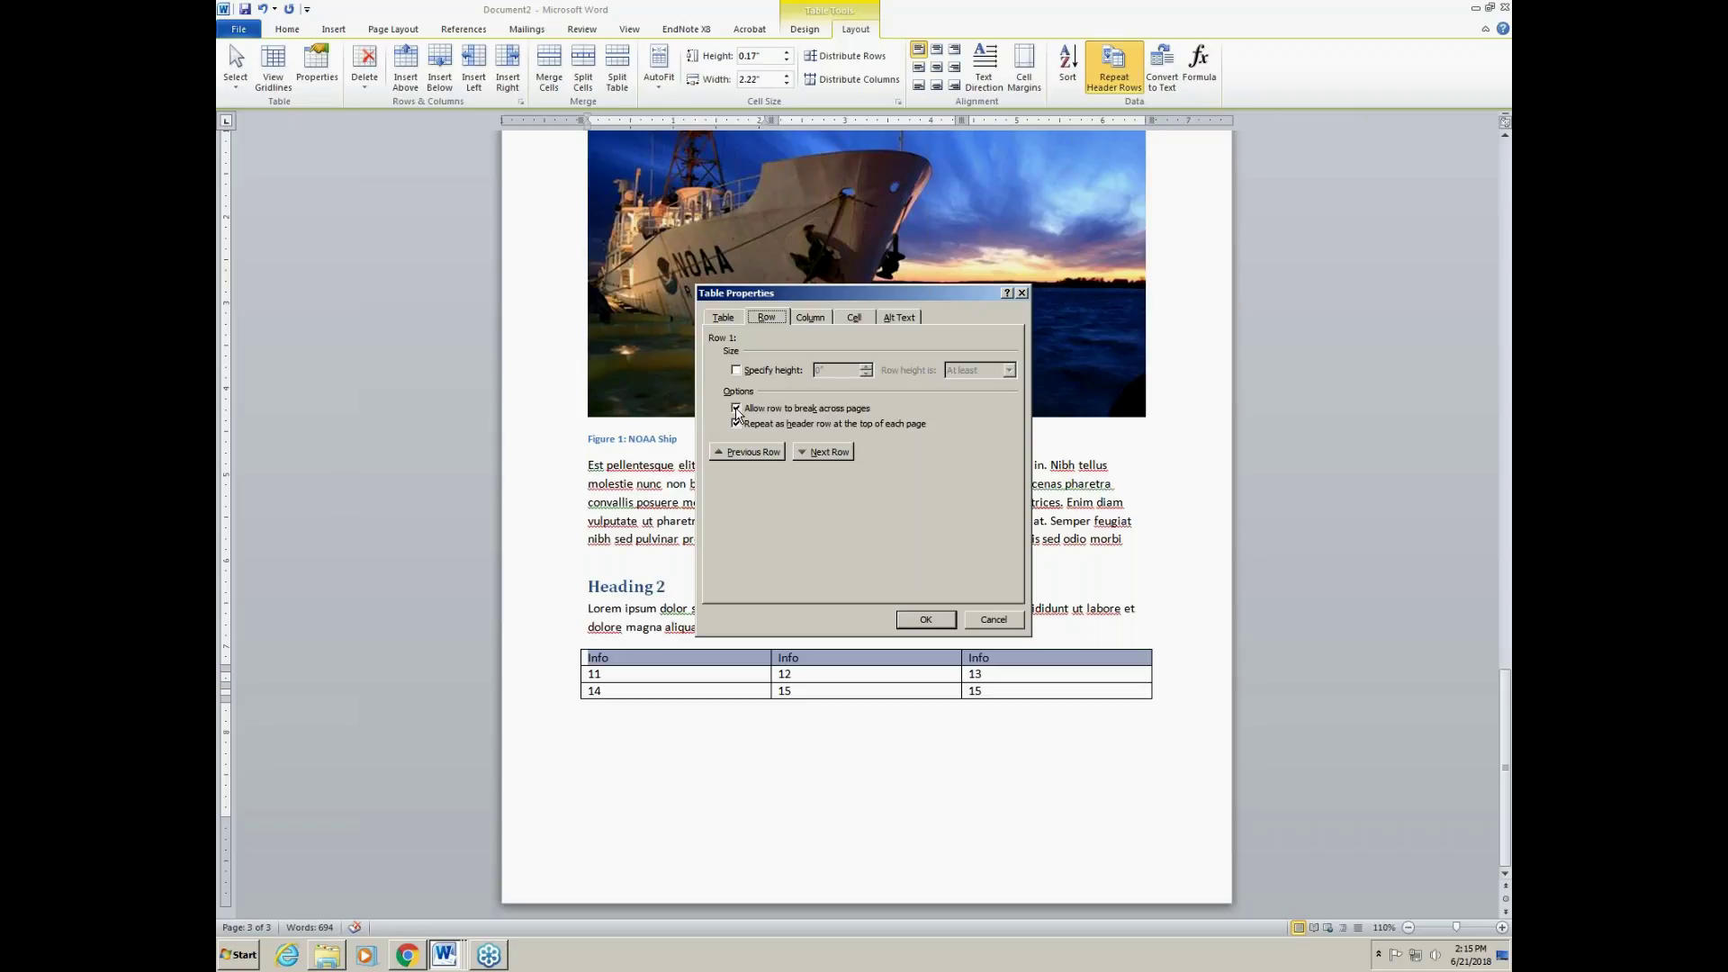
pyautogui.click(736, 409)
pyautogui.click(917, 622)
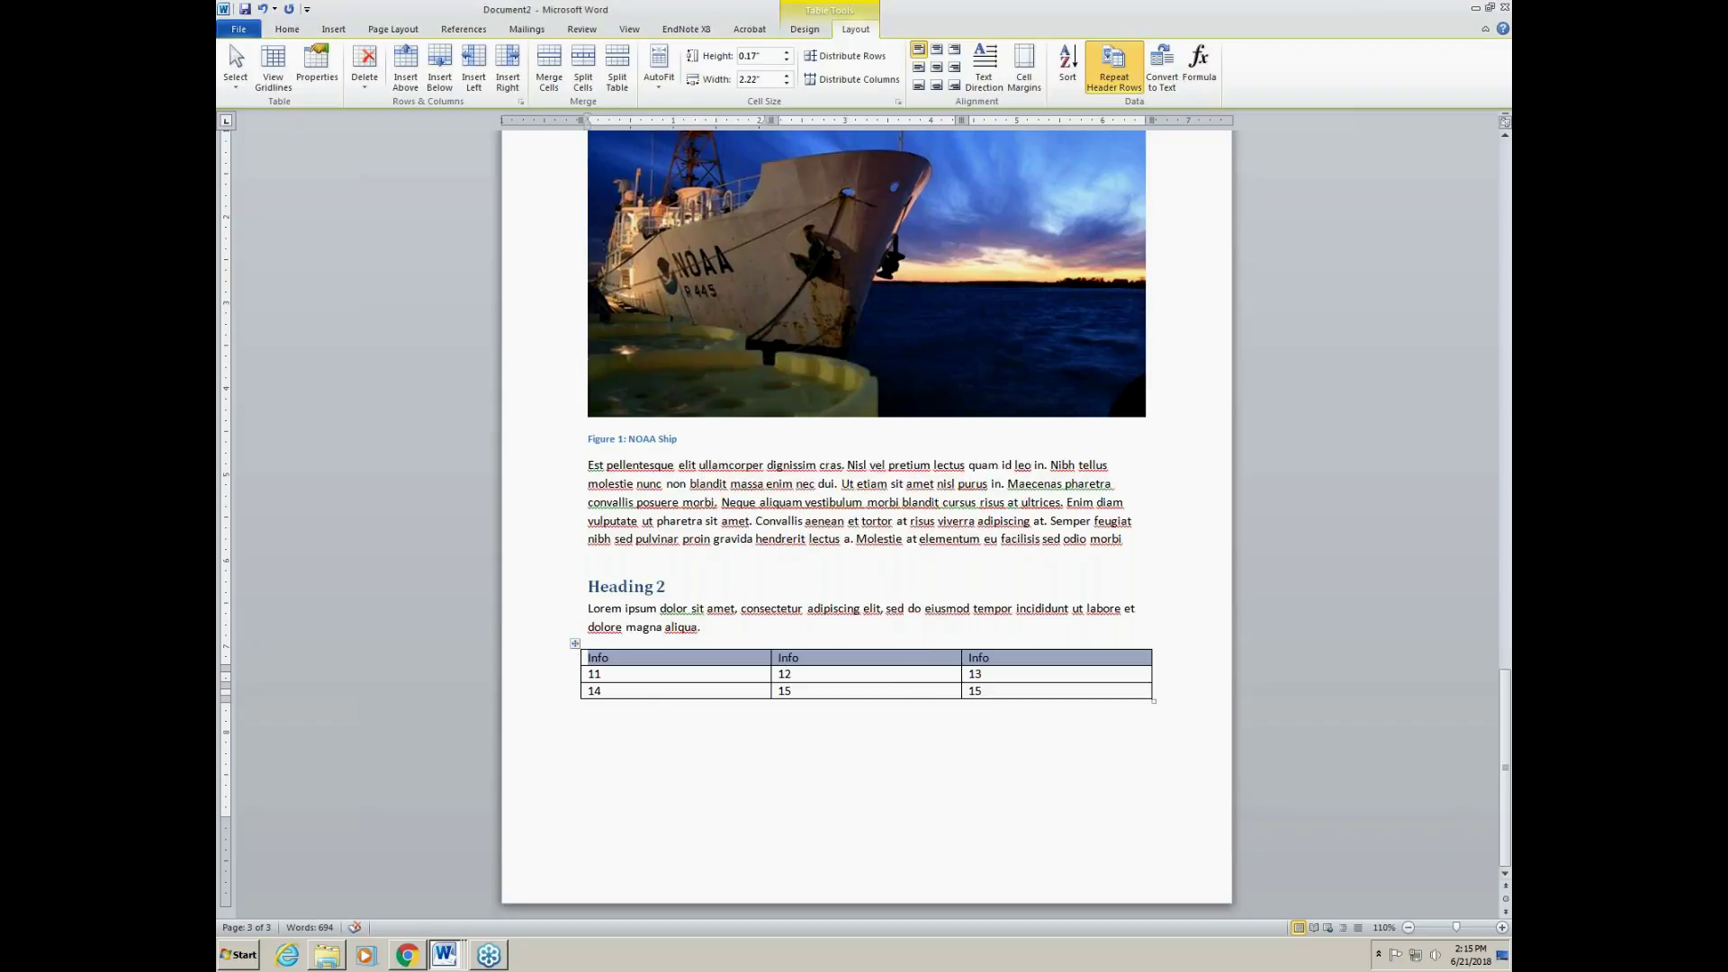
# Step: Give the table the alt text description "Table Summary" in its table properties
pyautogui.rightClick(576, 645)
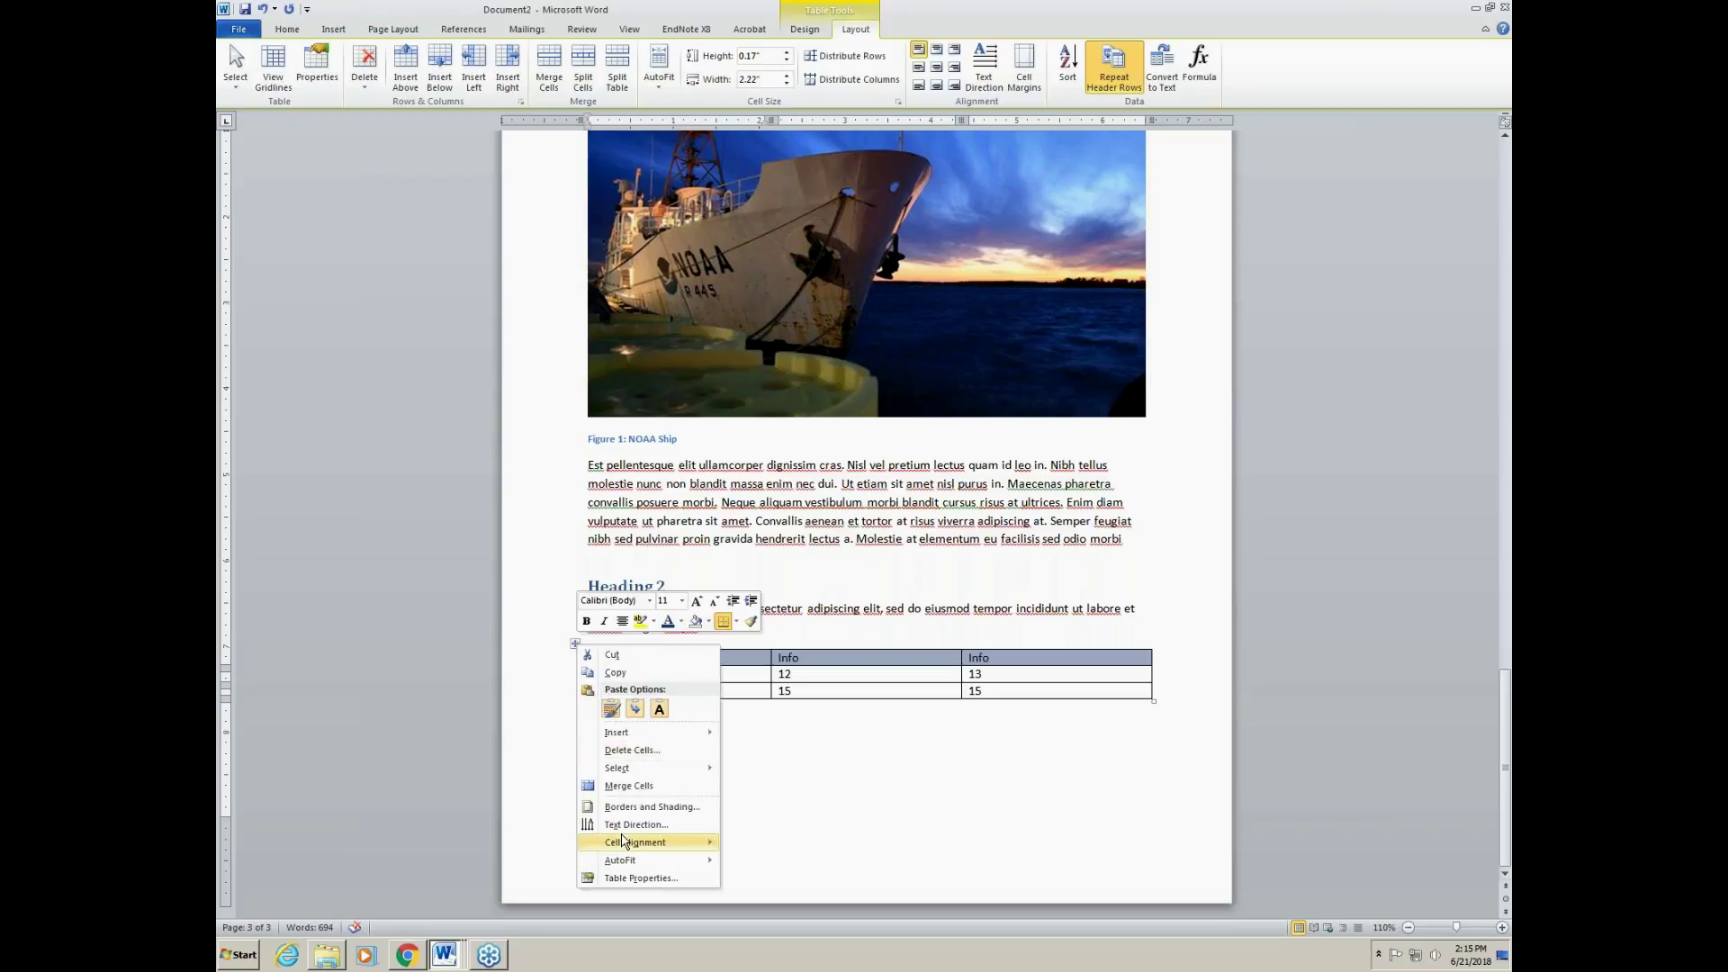
pyautogui.moveTo(637, 855)
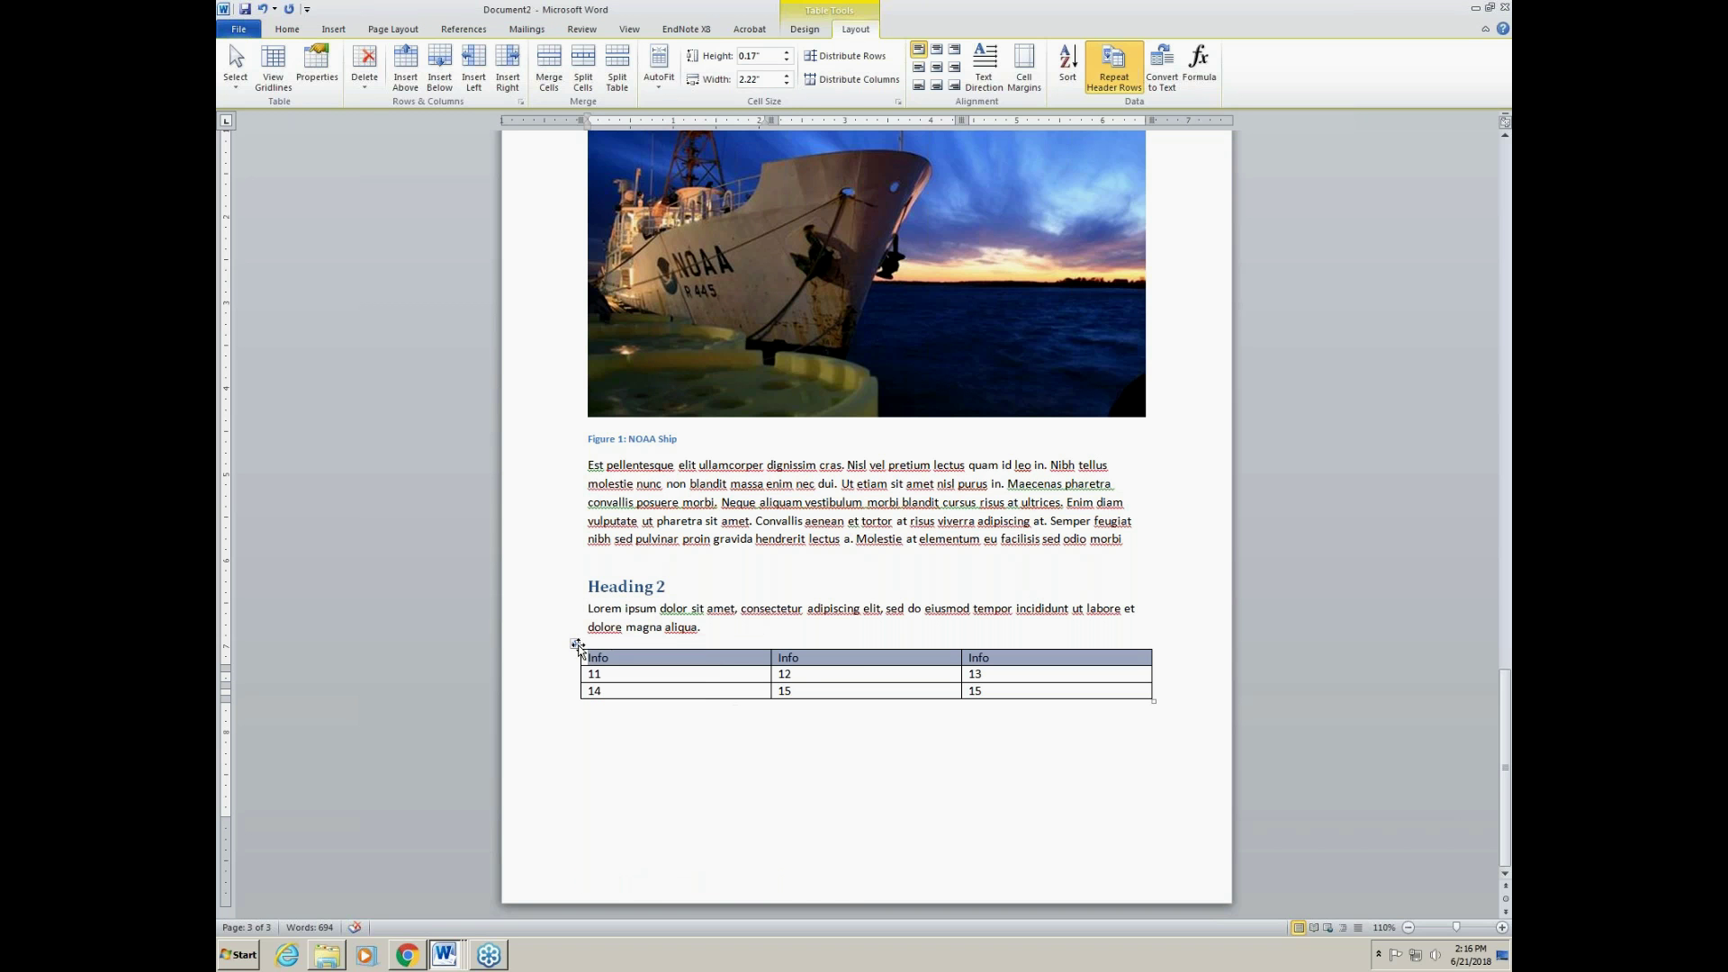
pyautogui.rightClick(580, 646)
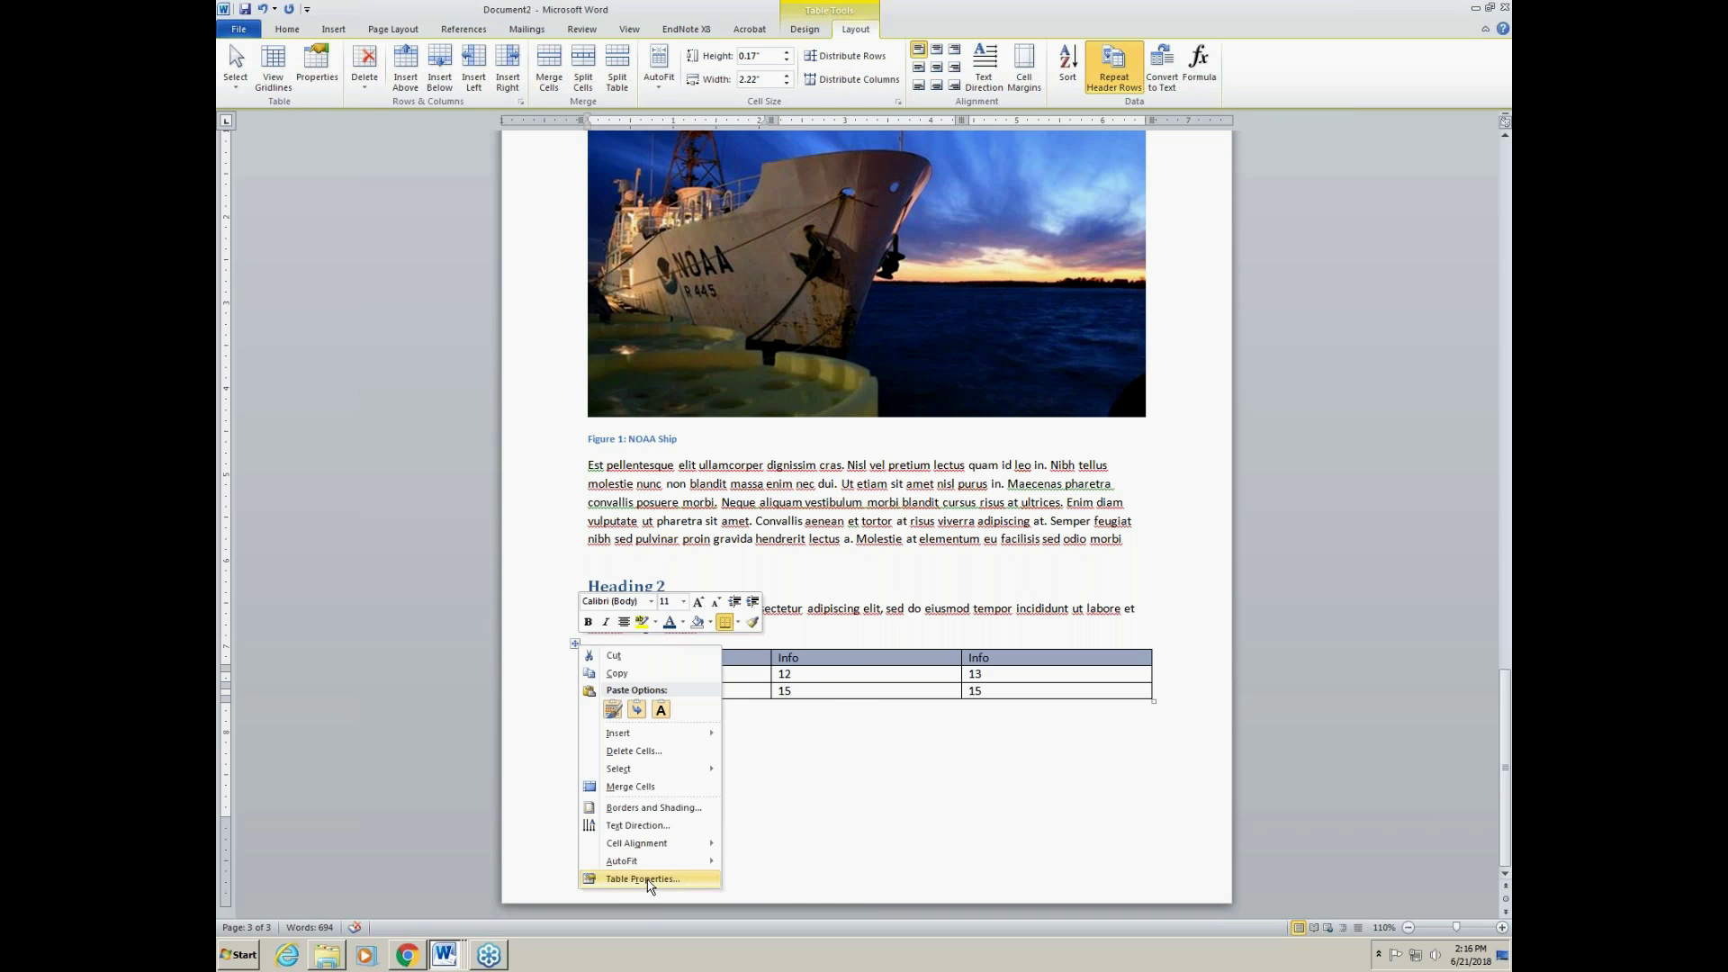
pyautogui.click(643, 879)
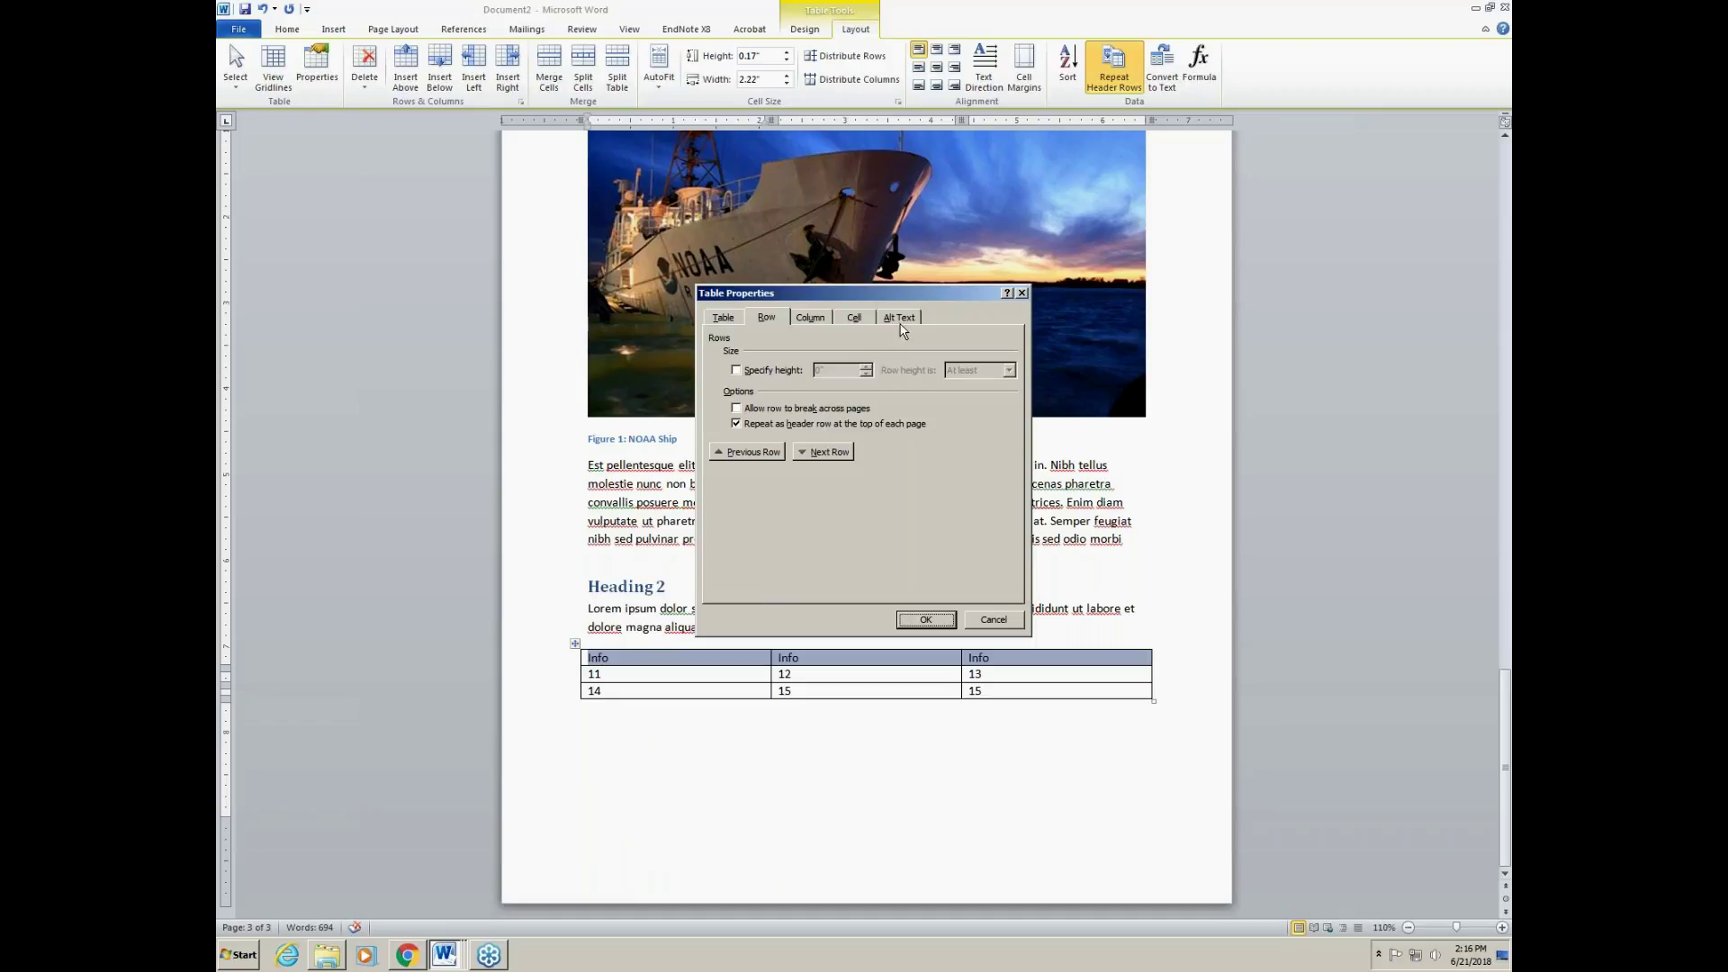
pyautogui.click(899, 320)
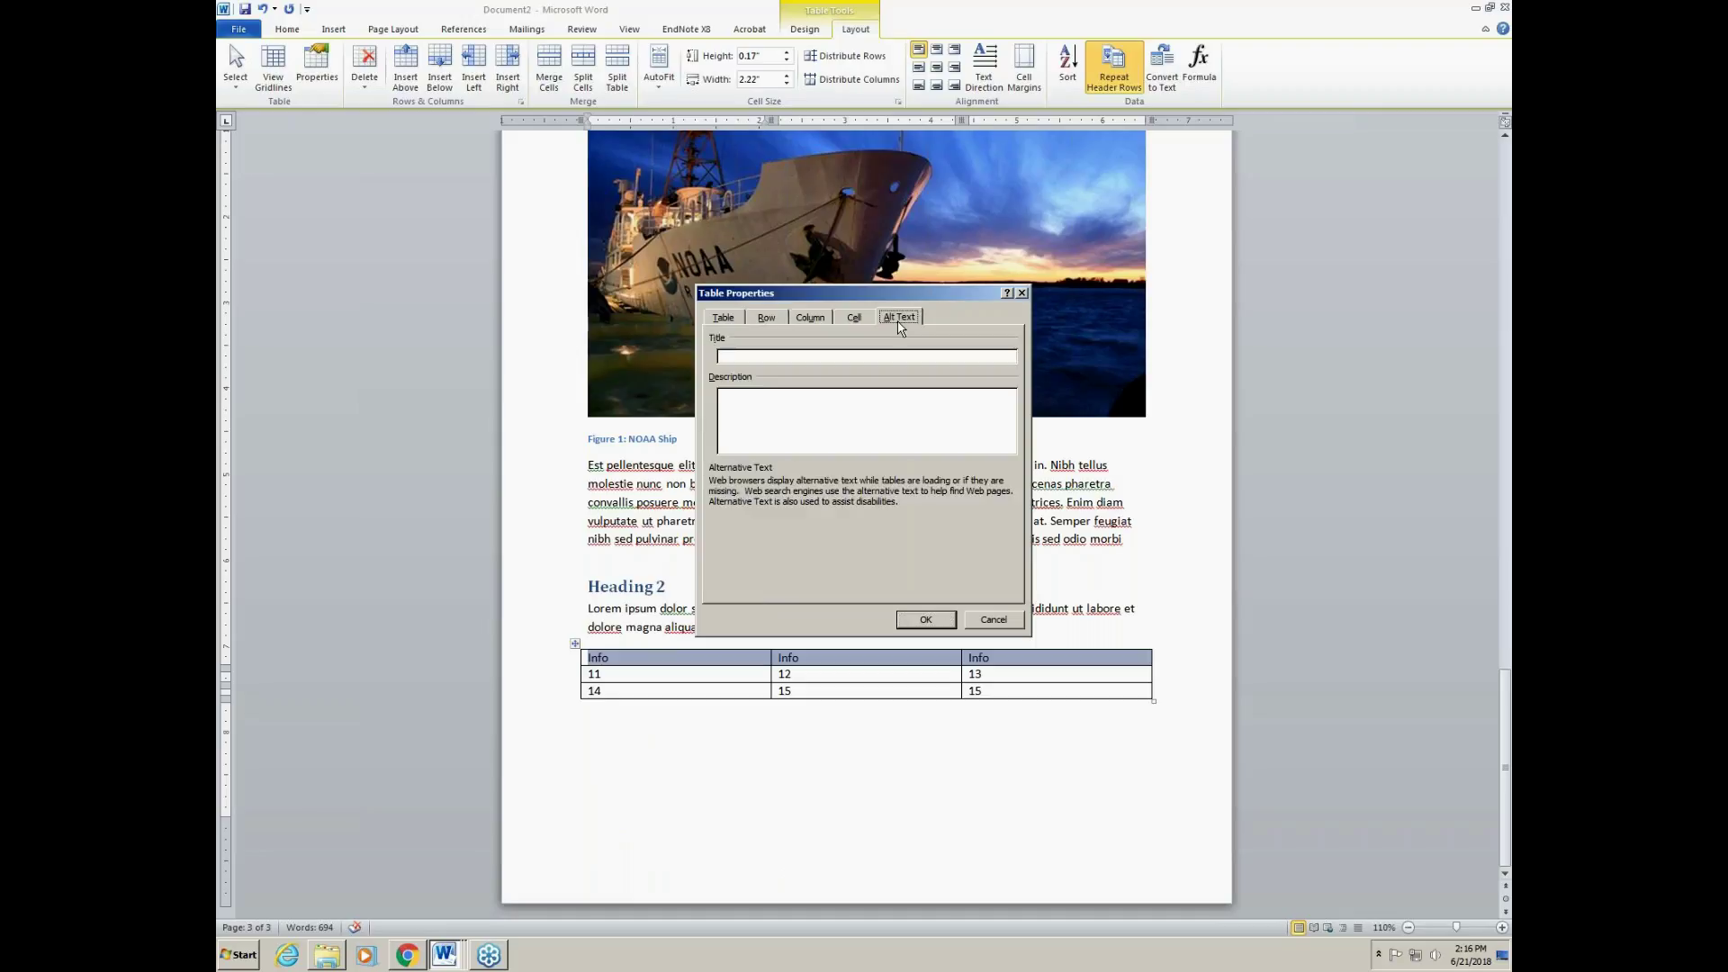
pyautogui.click(754, 402)
pyautogui.write('Tabee Summary')
pyautogui.click(928, 621)
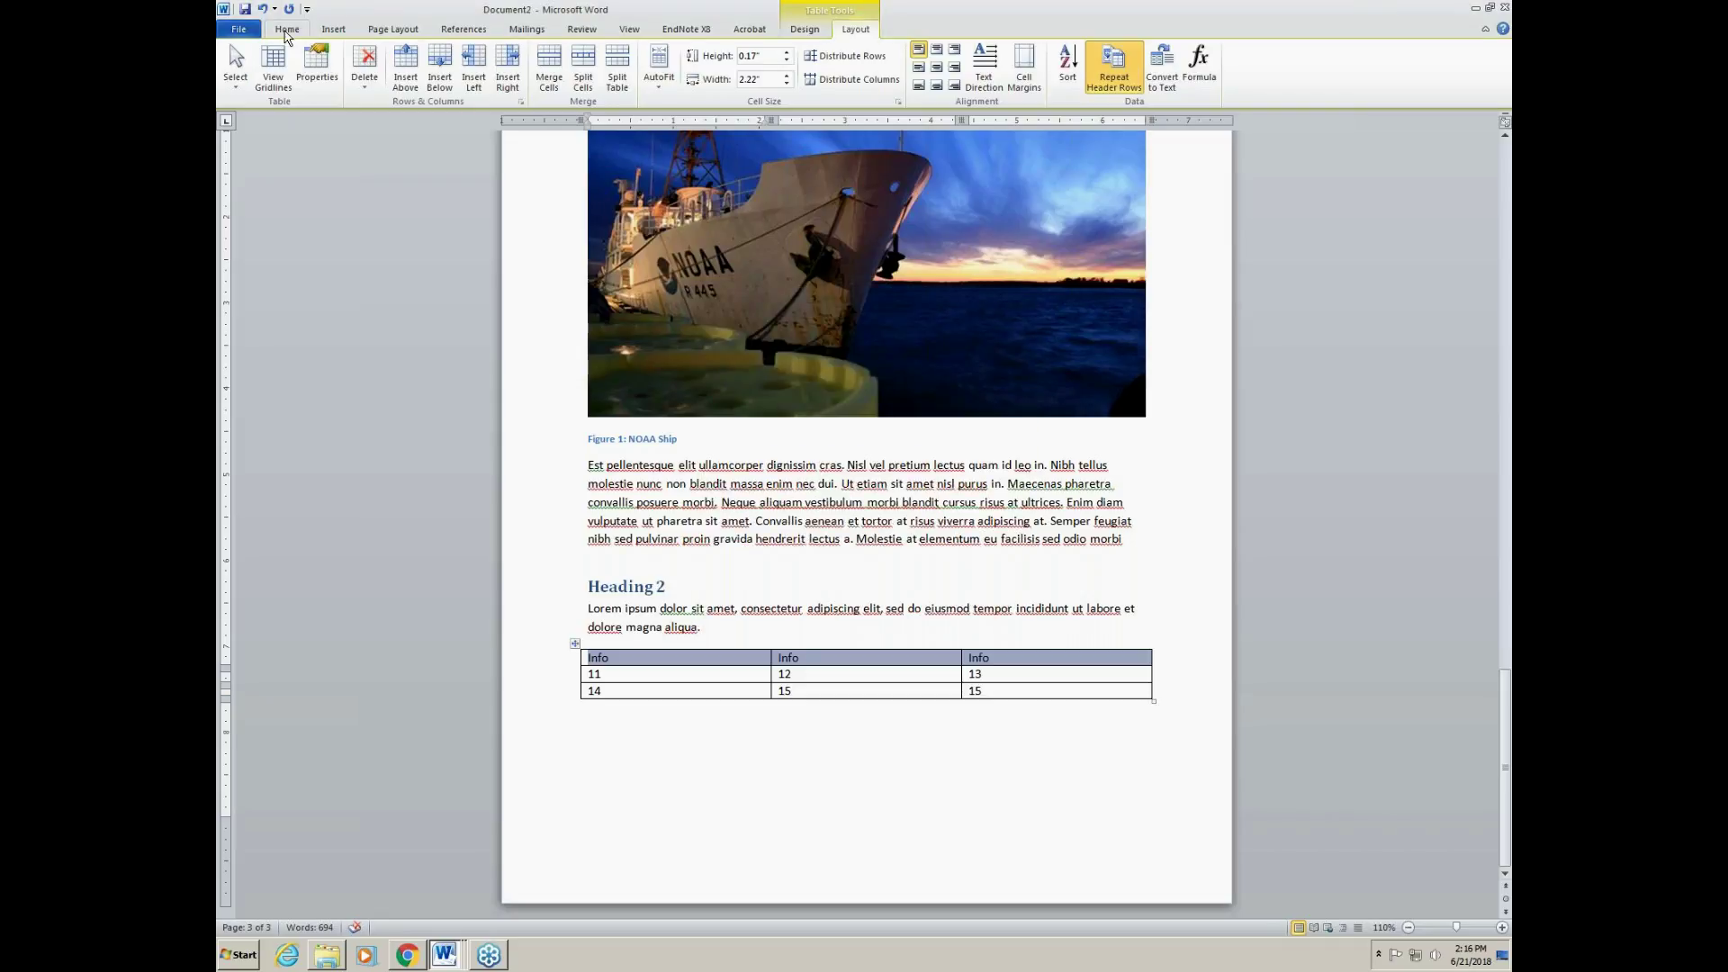
pyautogui.click(287, 33)
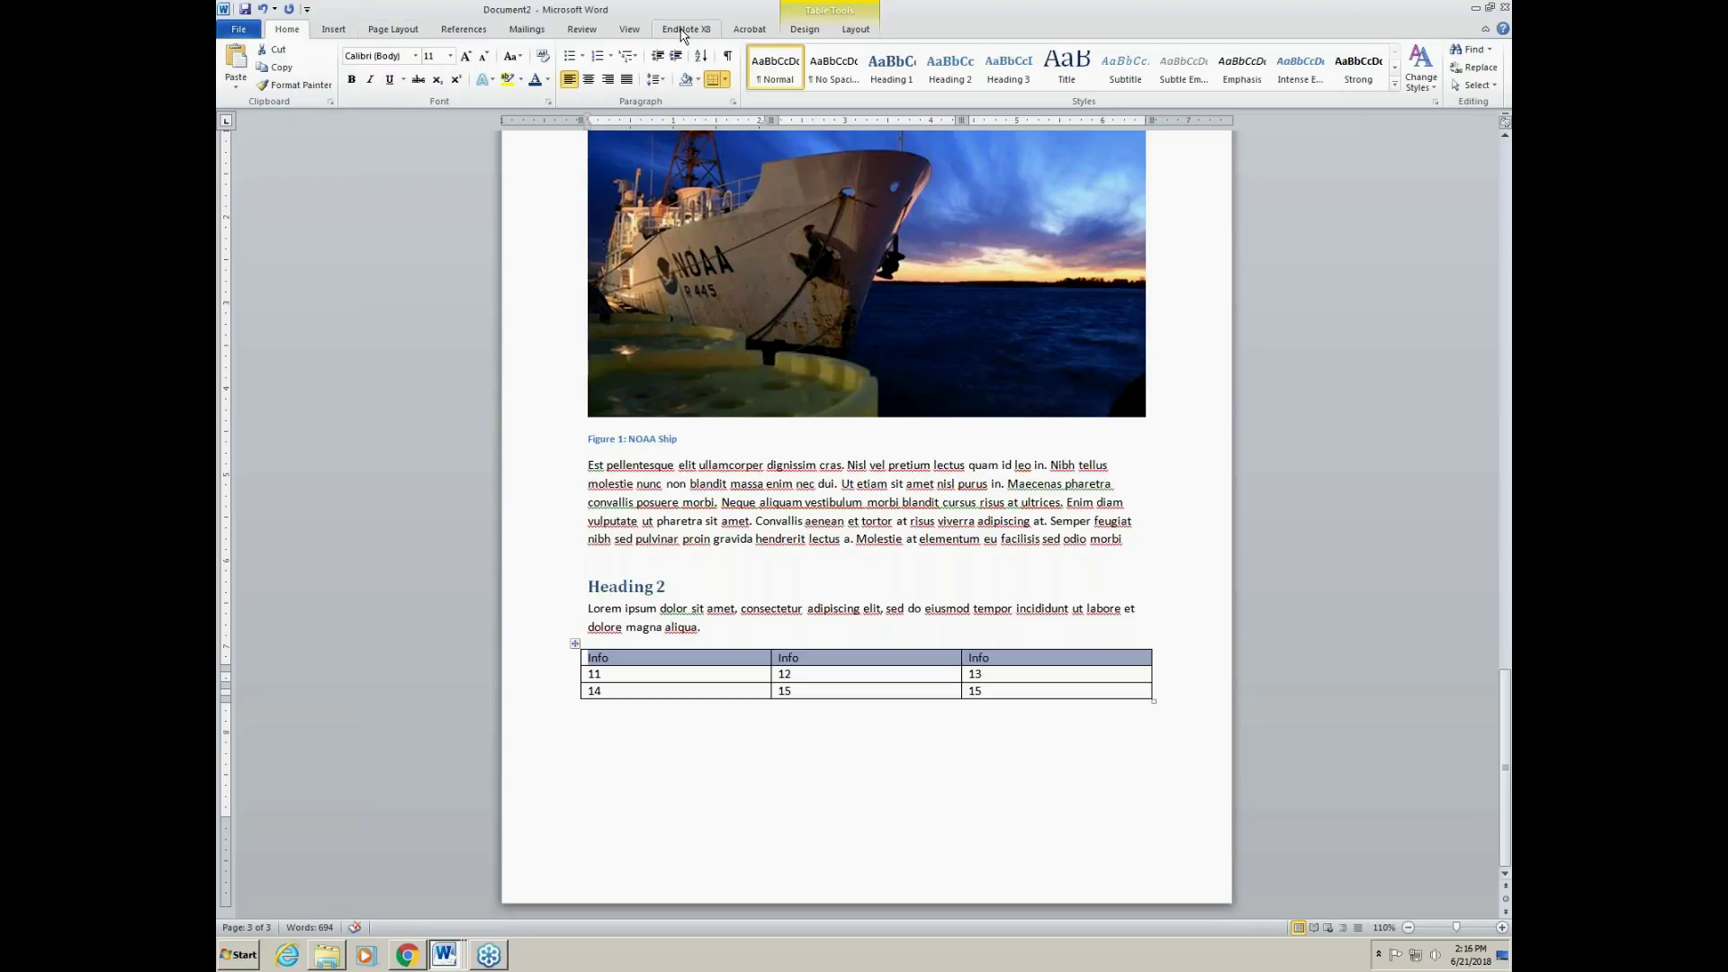
# Step: Add the caption "Table 1: Info" above the table, using the Table label
pyautogui.click(849, 35)
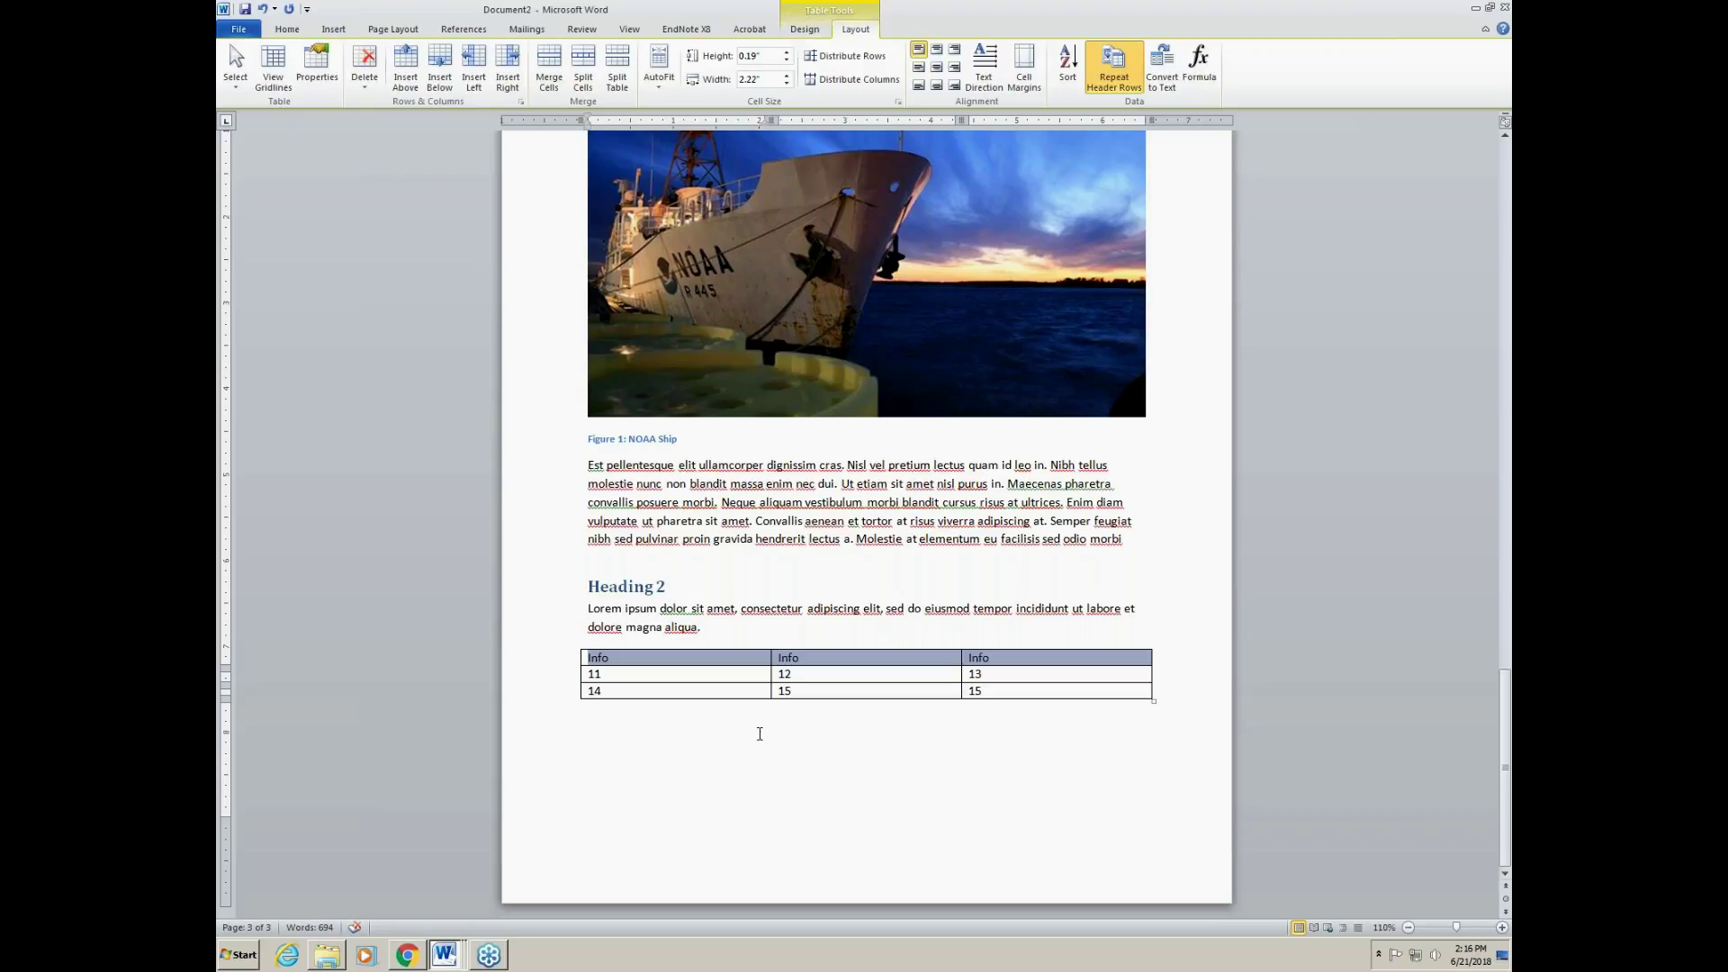
pyautogui.click(805, 30)
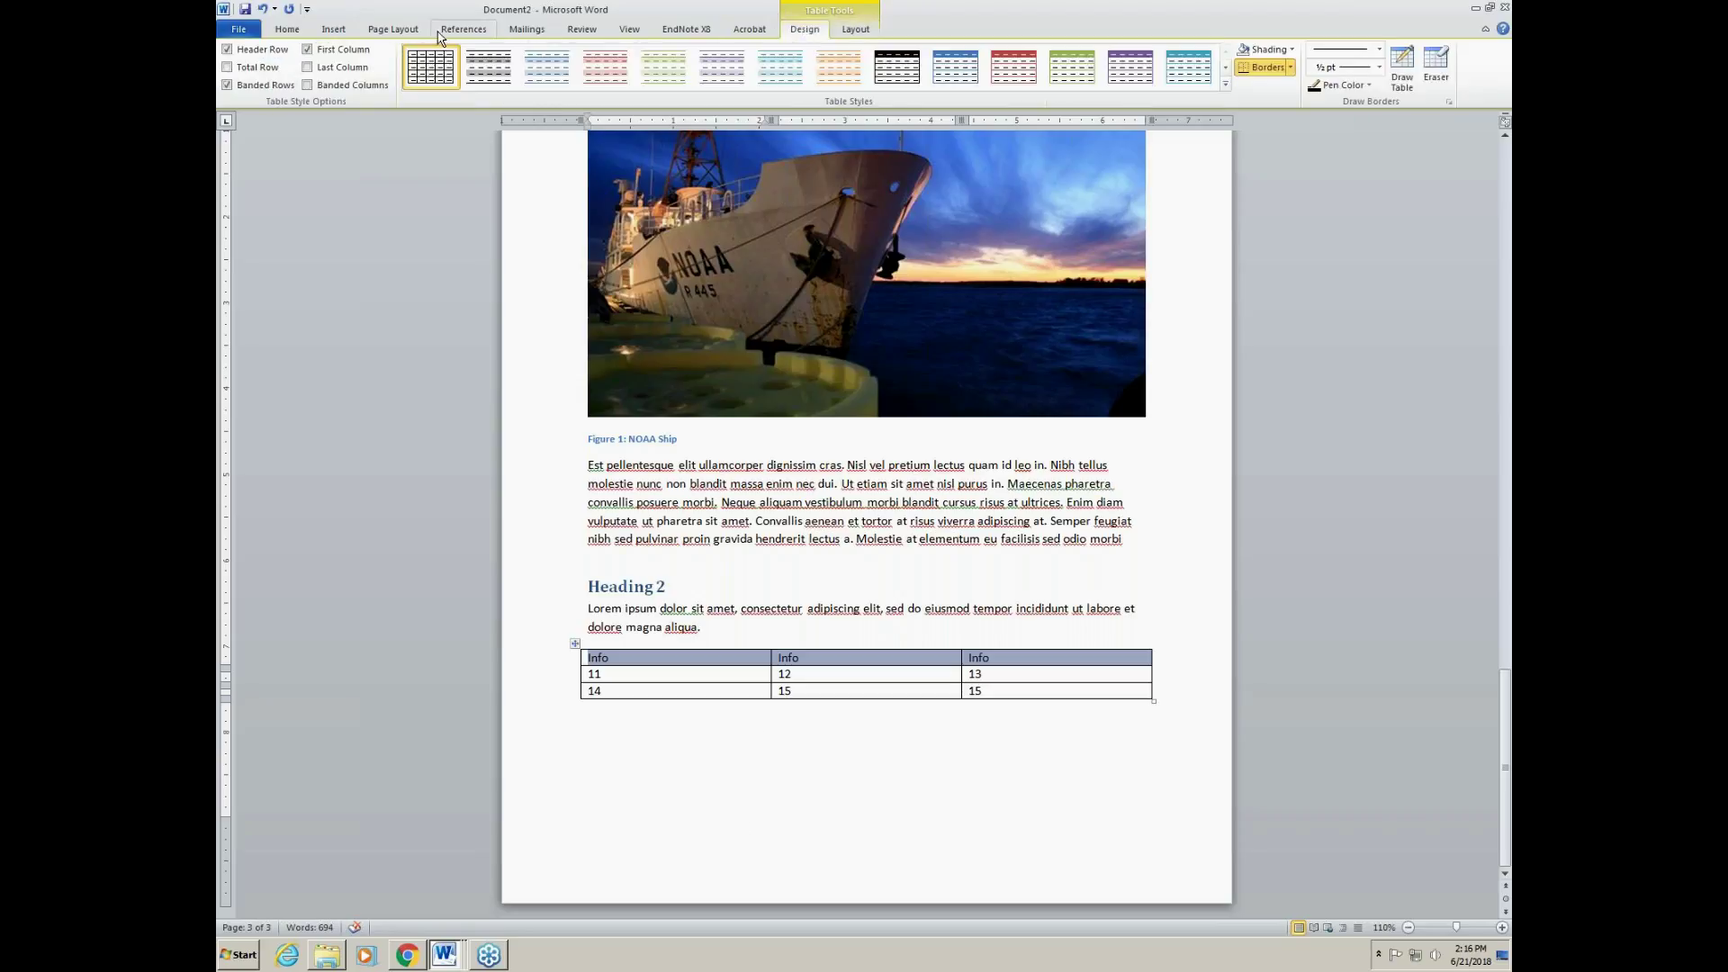
pyautogui.click(340, 30)
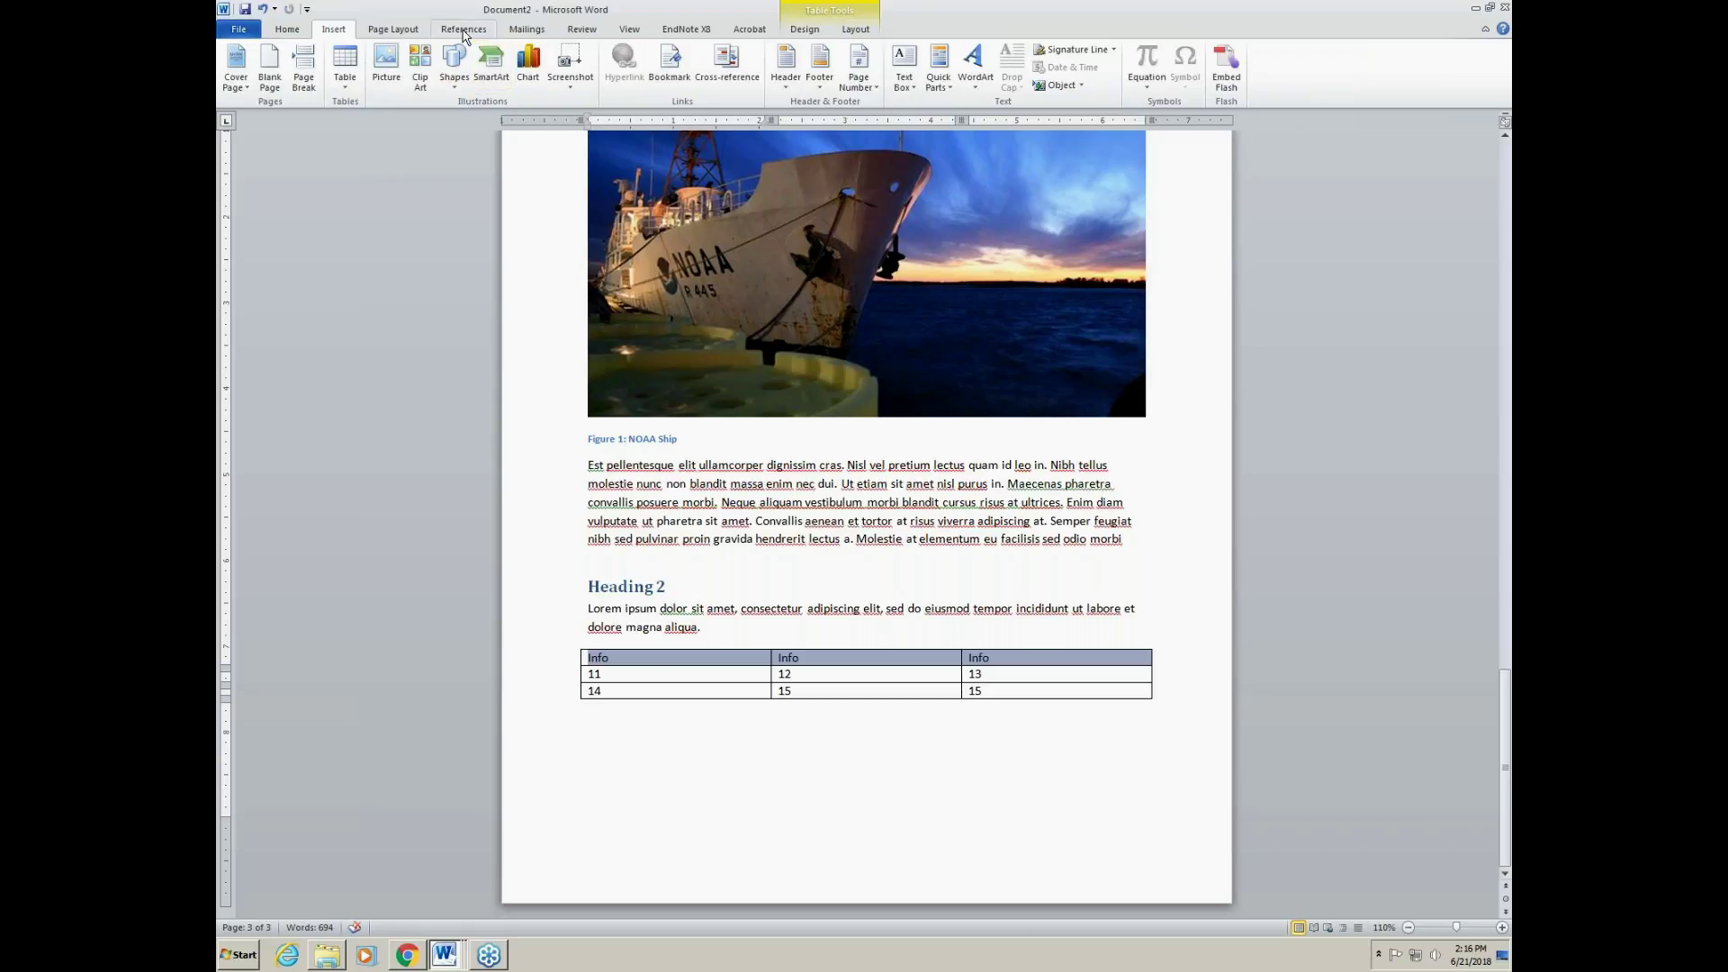
pyautogui.click(464, 32)
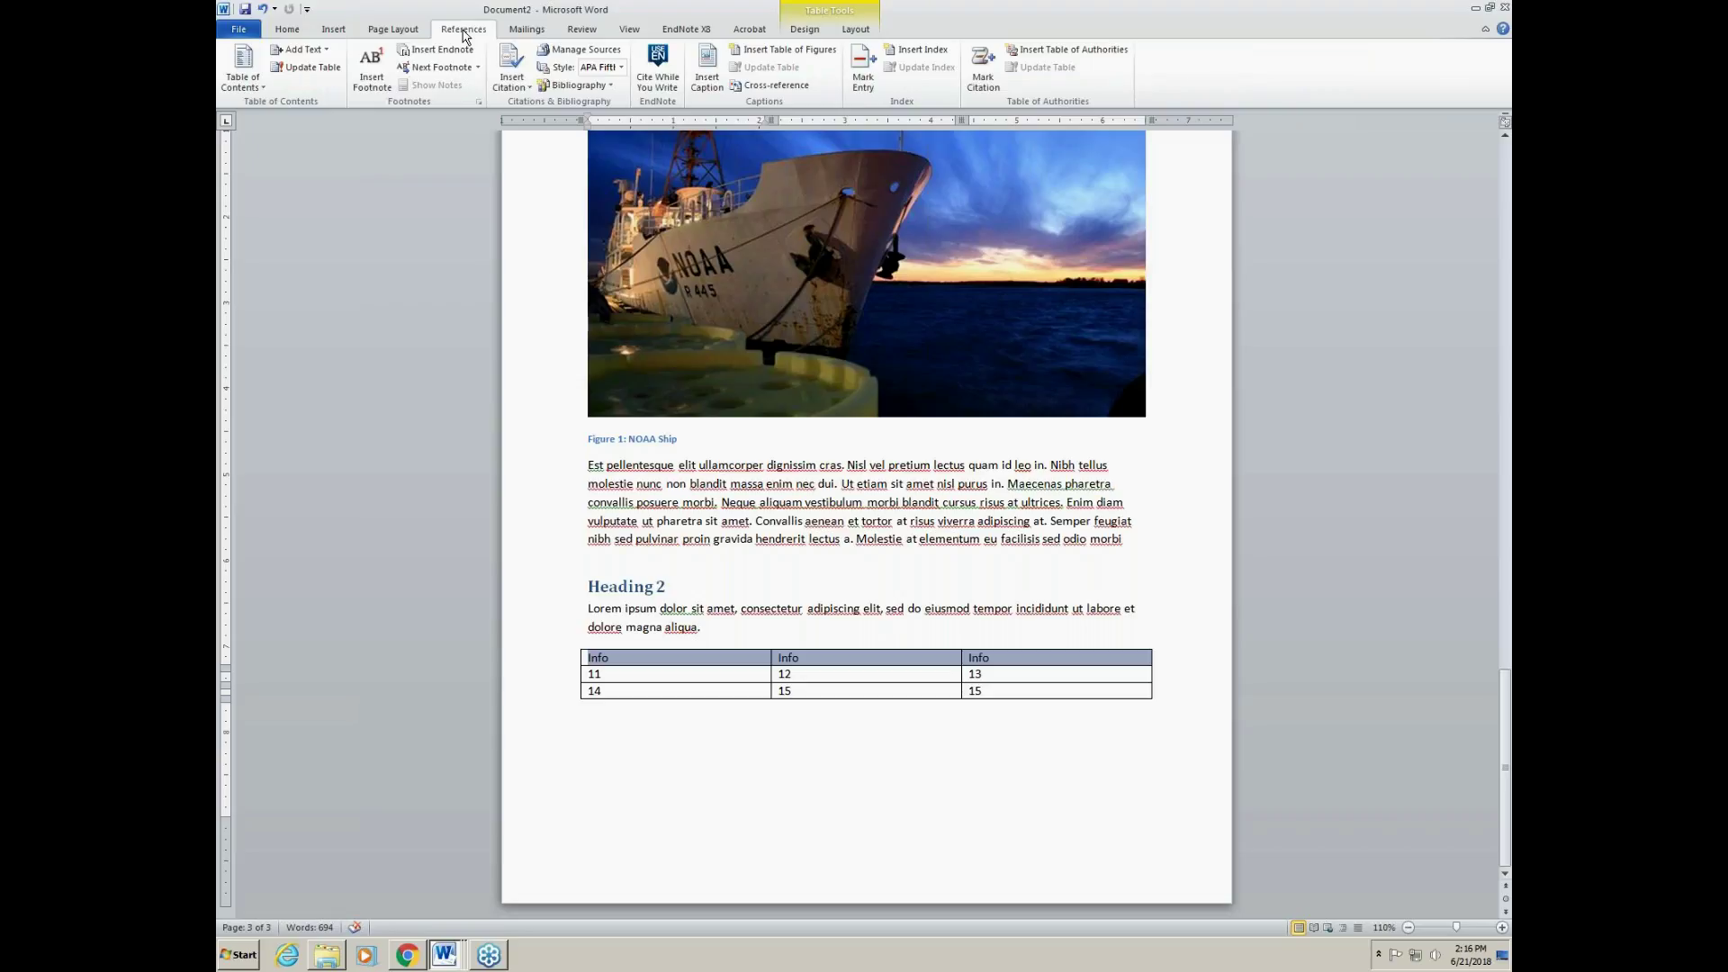
pyautogui.click(707, 83)
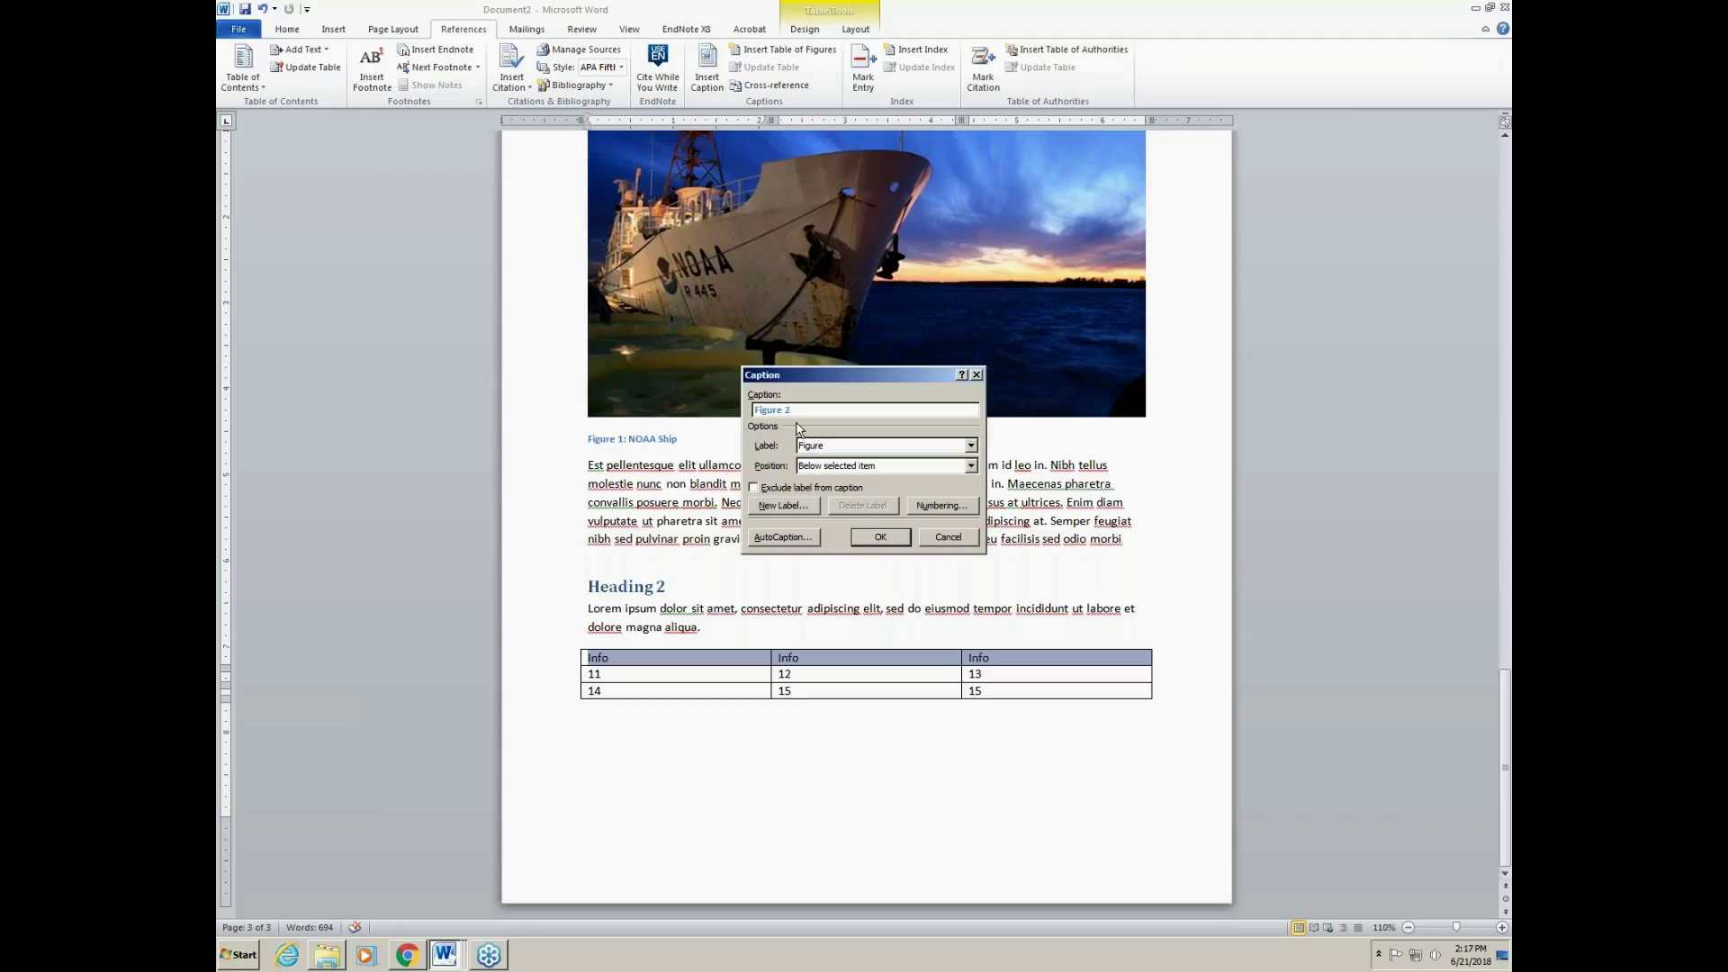
pyautogui.click(818, 452)
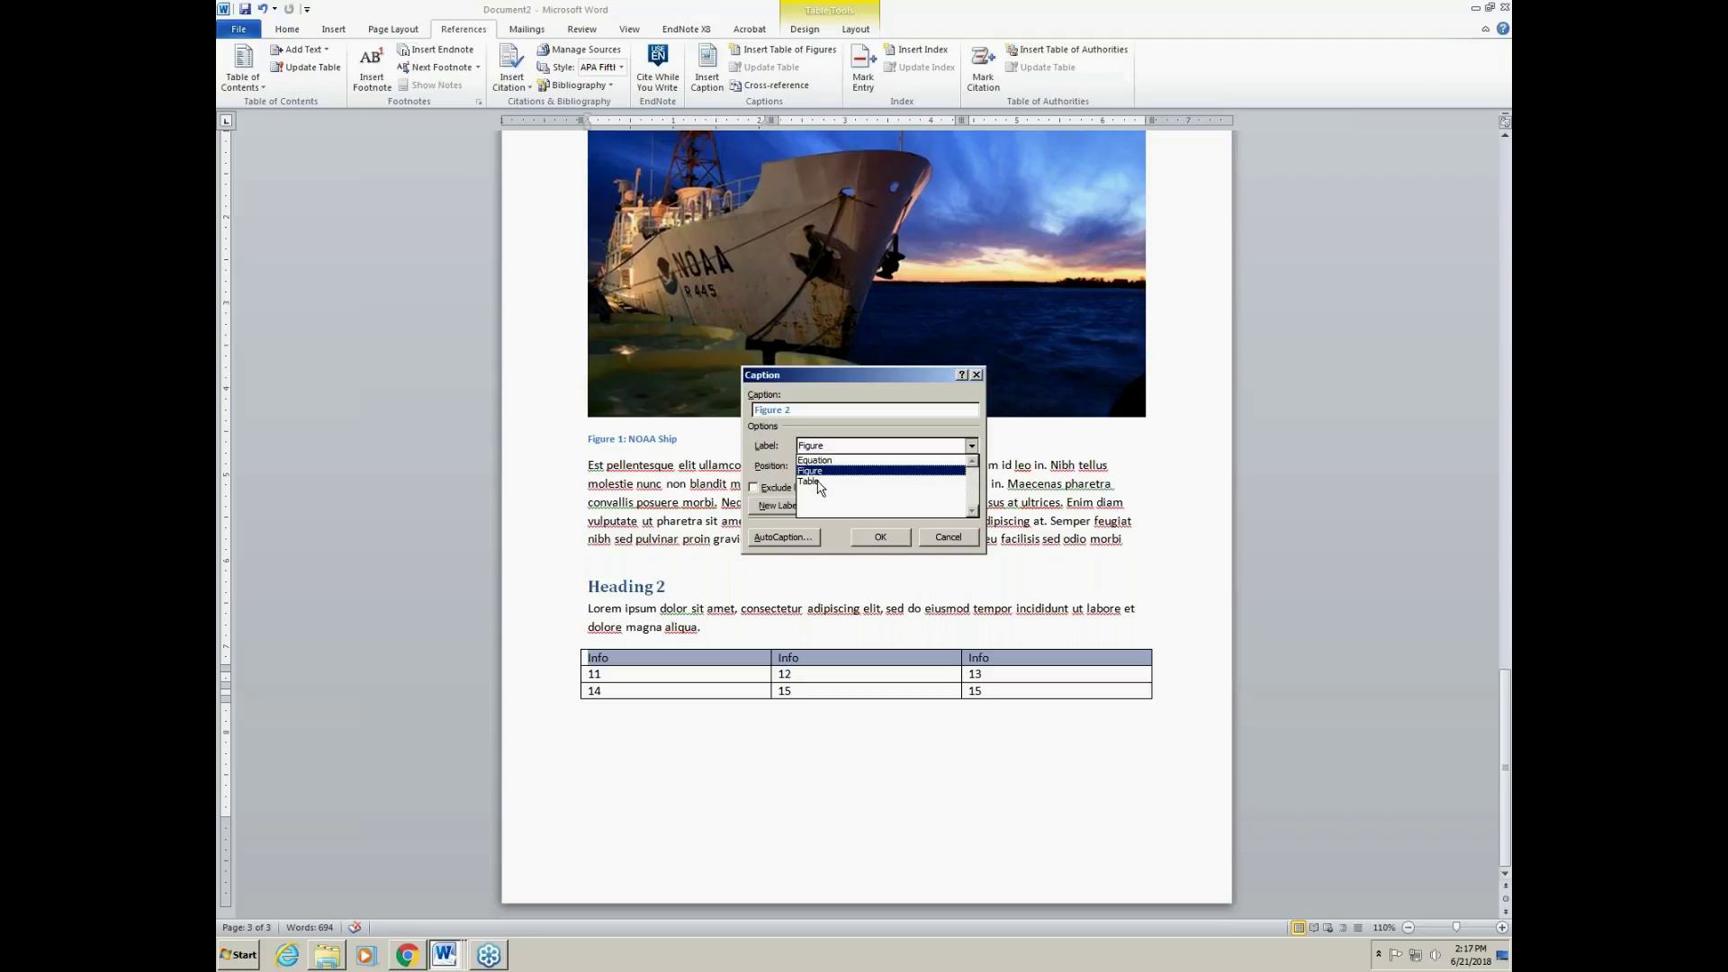
pyautogui.click(820, 482)
pyautogui.click(787, 410)
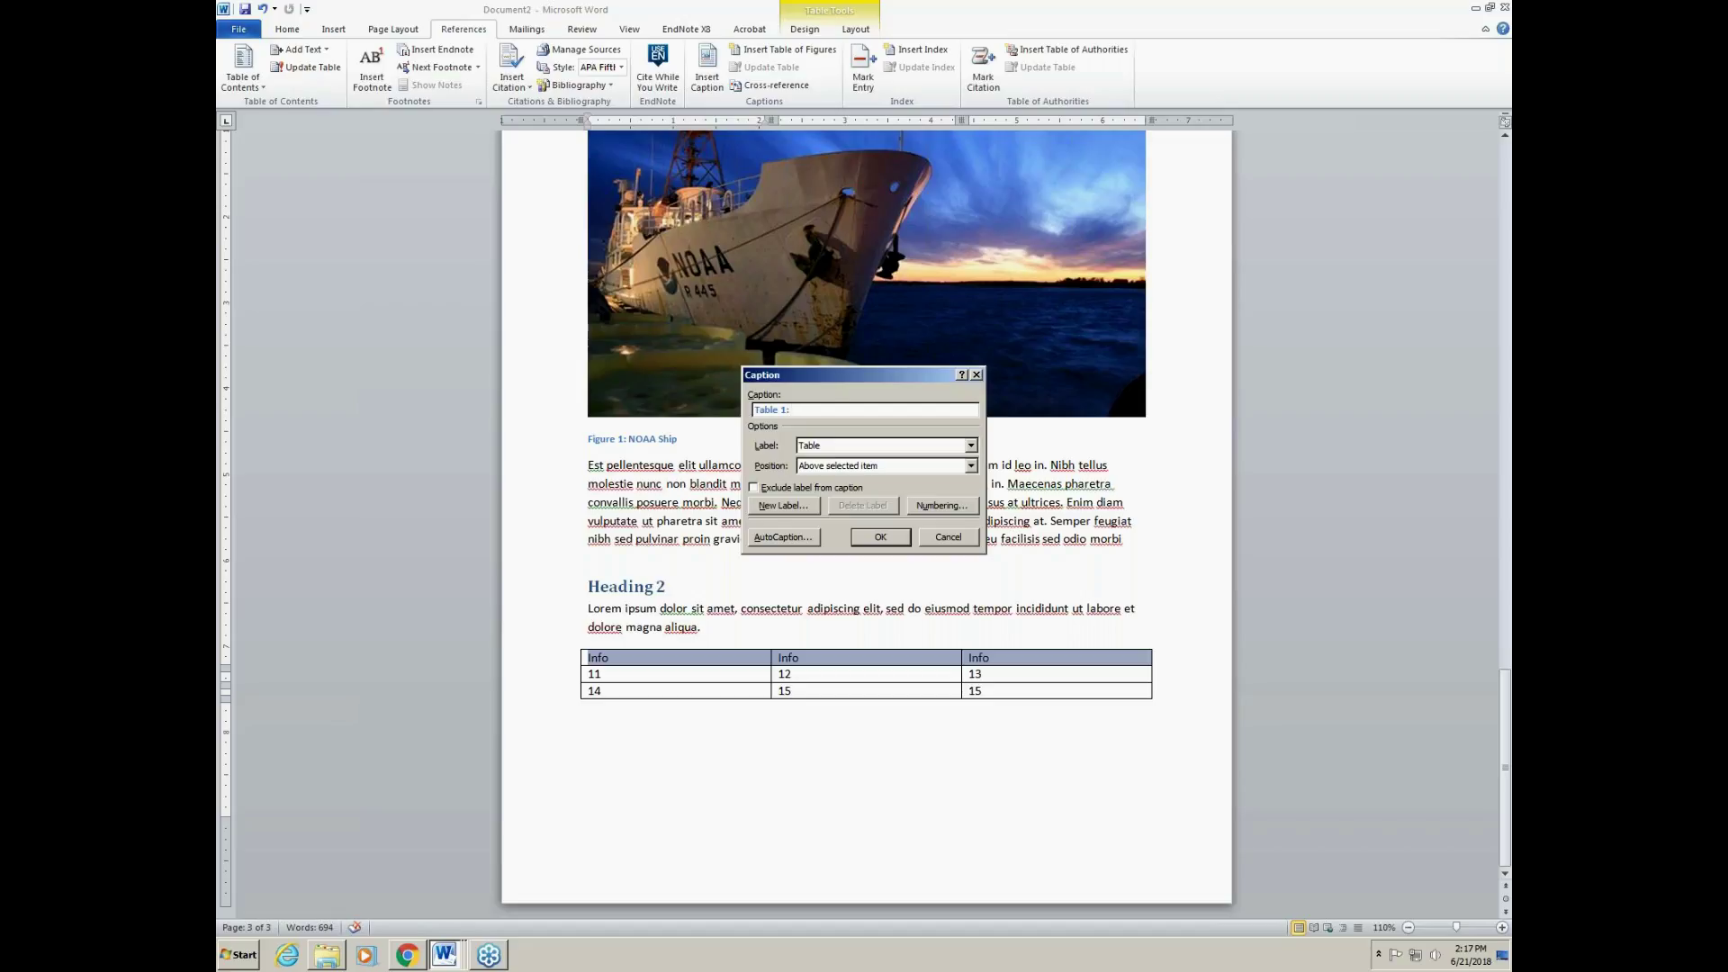
pyautogui.write(': Info')
pyautogui.click(879, 538)
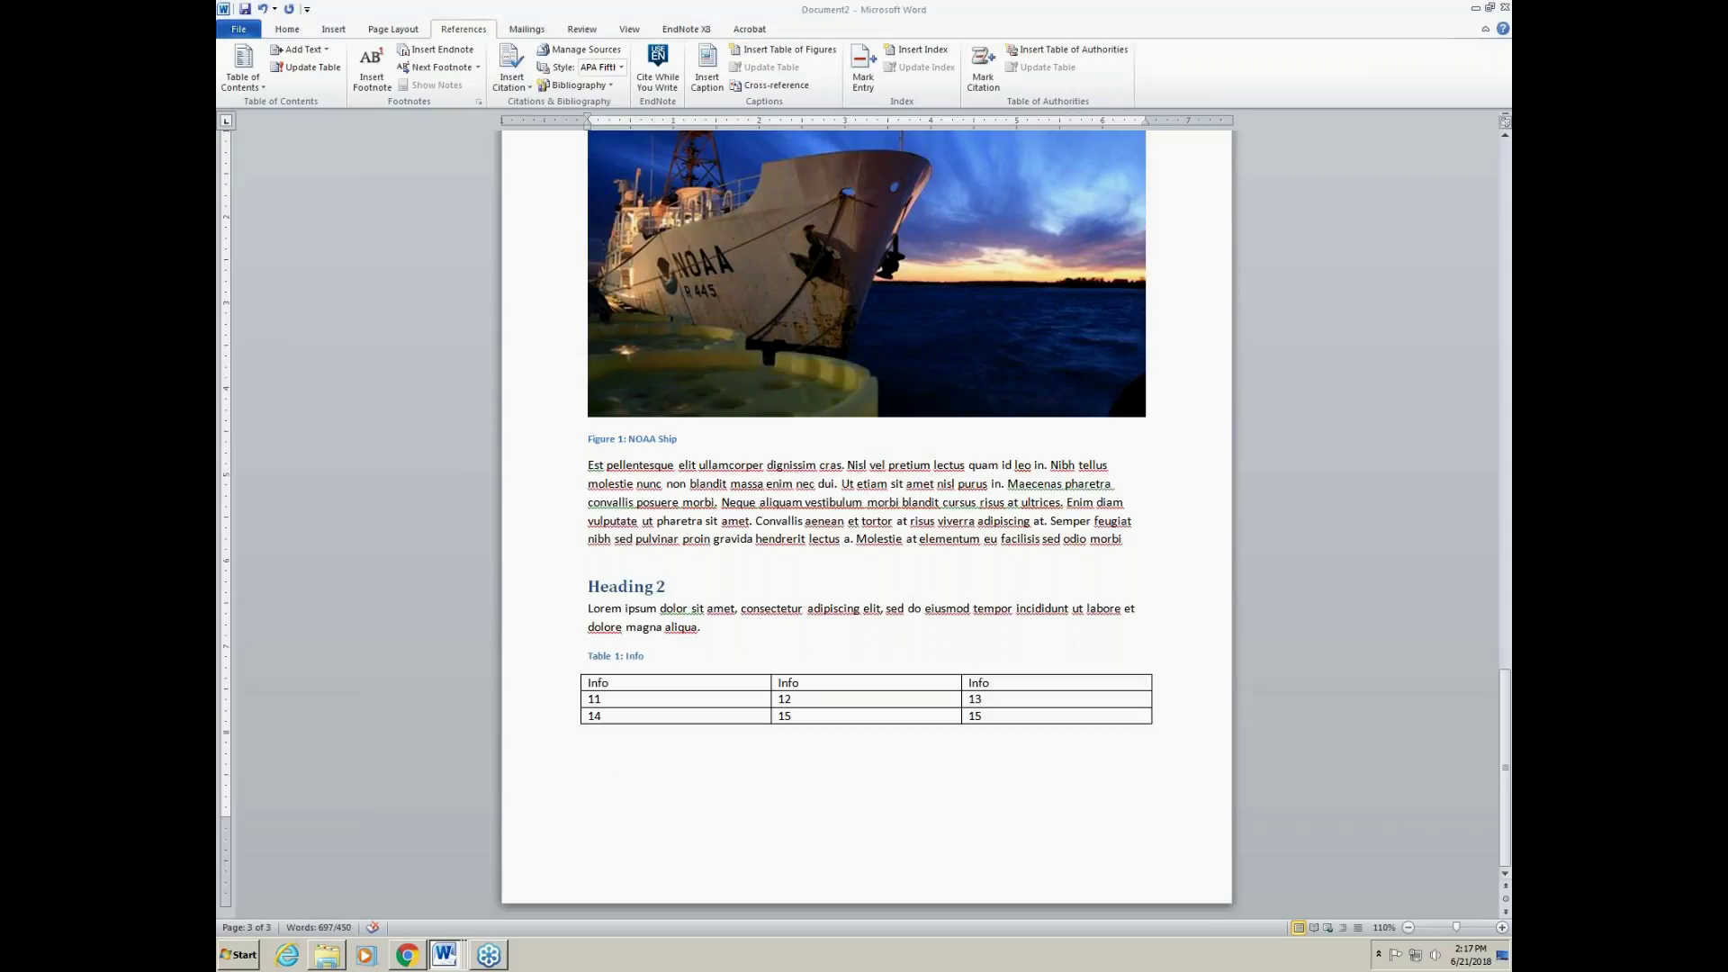
# Step: Add the "Orci sagittis eu volutpat odio" paragraph below the table and the "Nulla pellentesque dignissim" paragraph on the following page
pyautogui.click(607, 772)
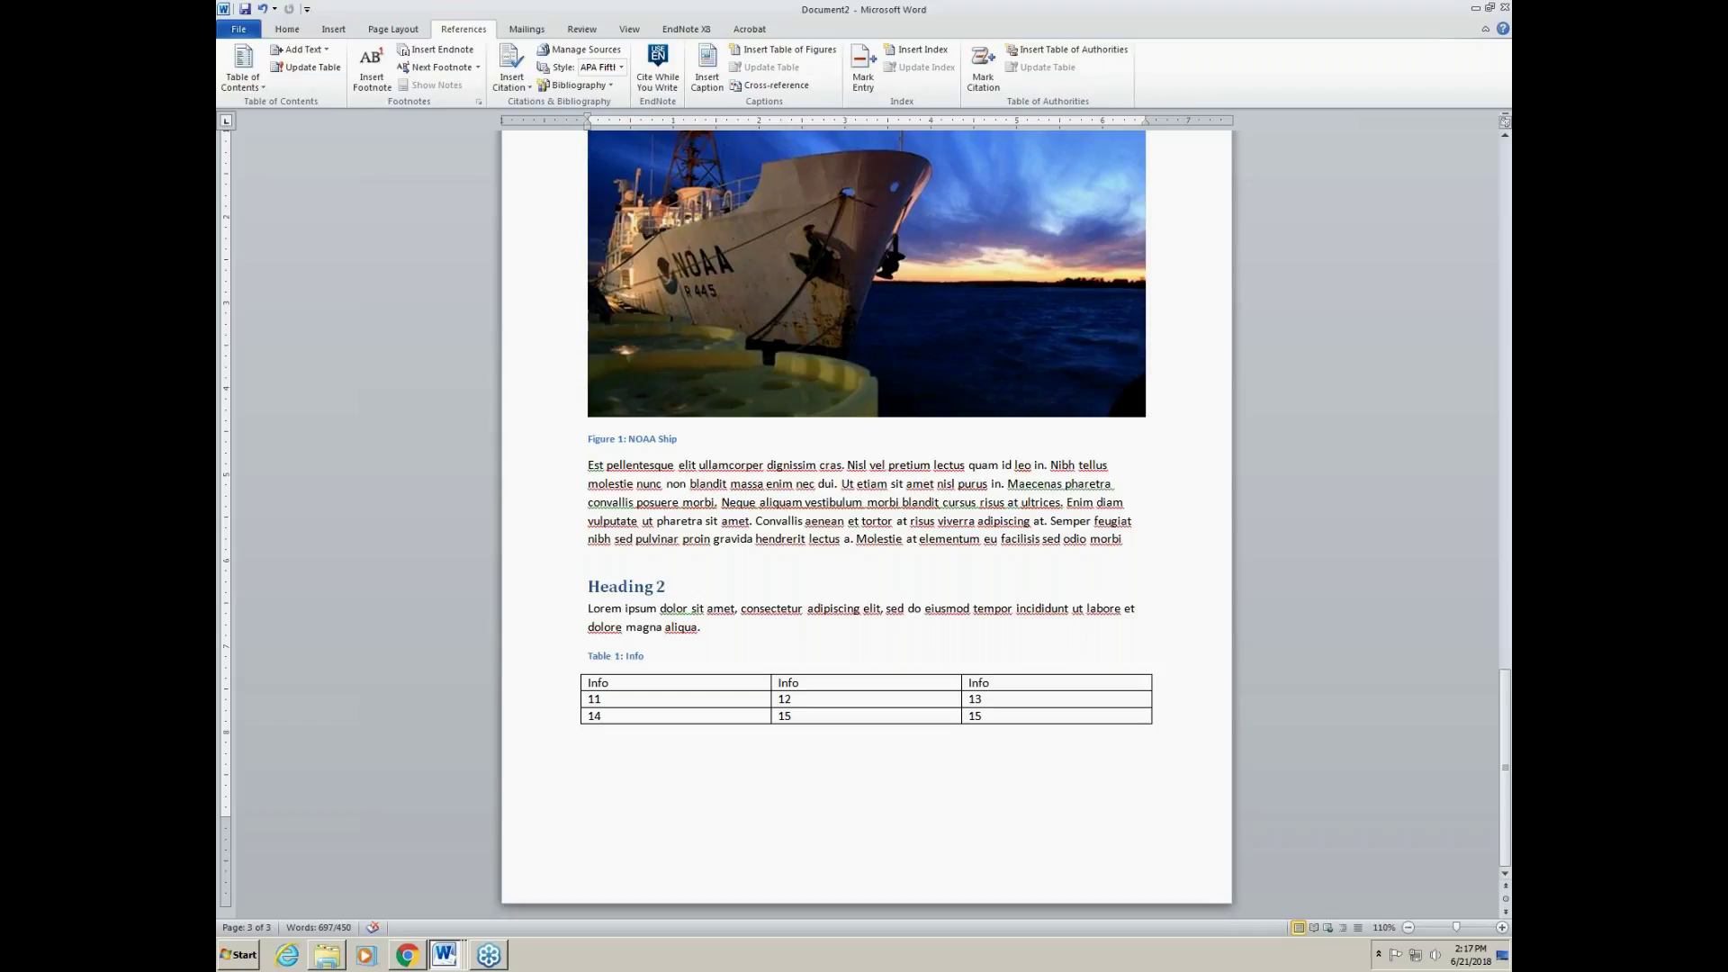
pyautogui.write('Orci sagittis eu volutpat odio. Diam sit amet nisl suscipit adipiscing. Convallis posuere morbi leo urna molestie.')
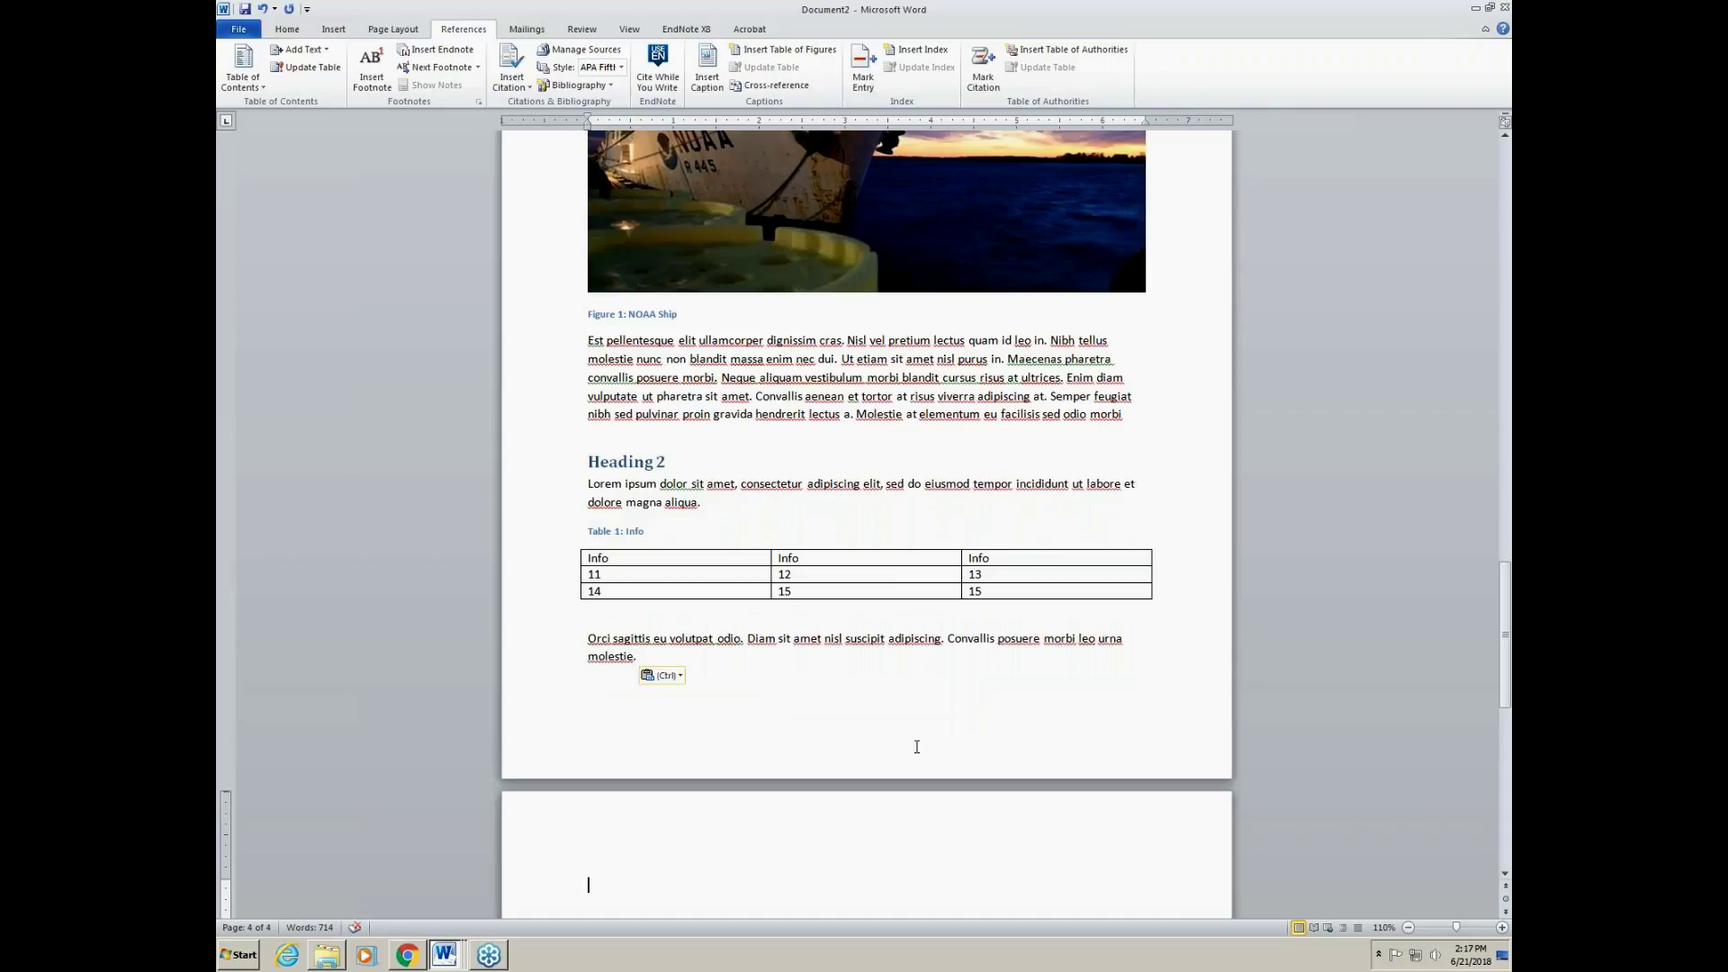
pyautogui.hotkey('alt', 'Tab')
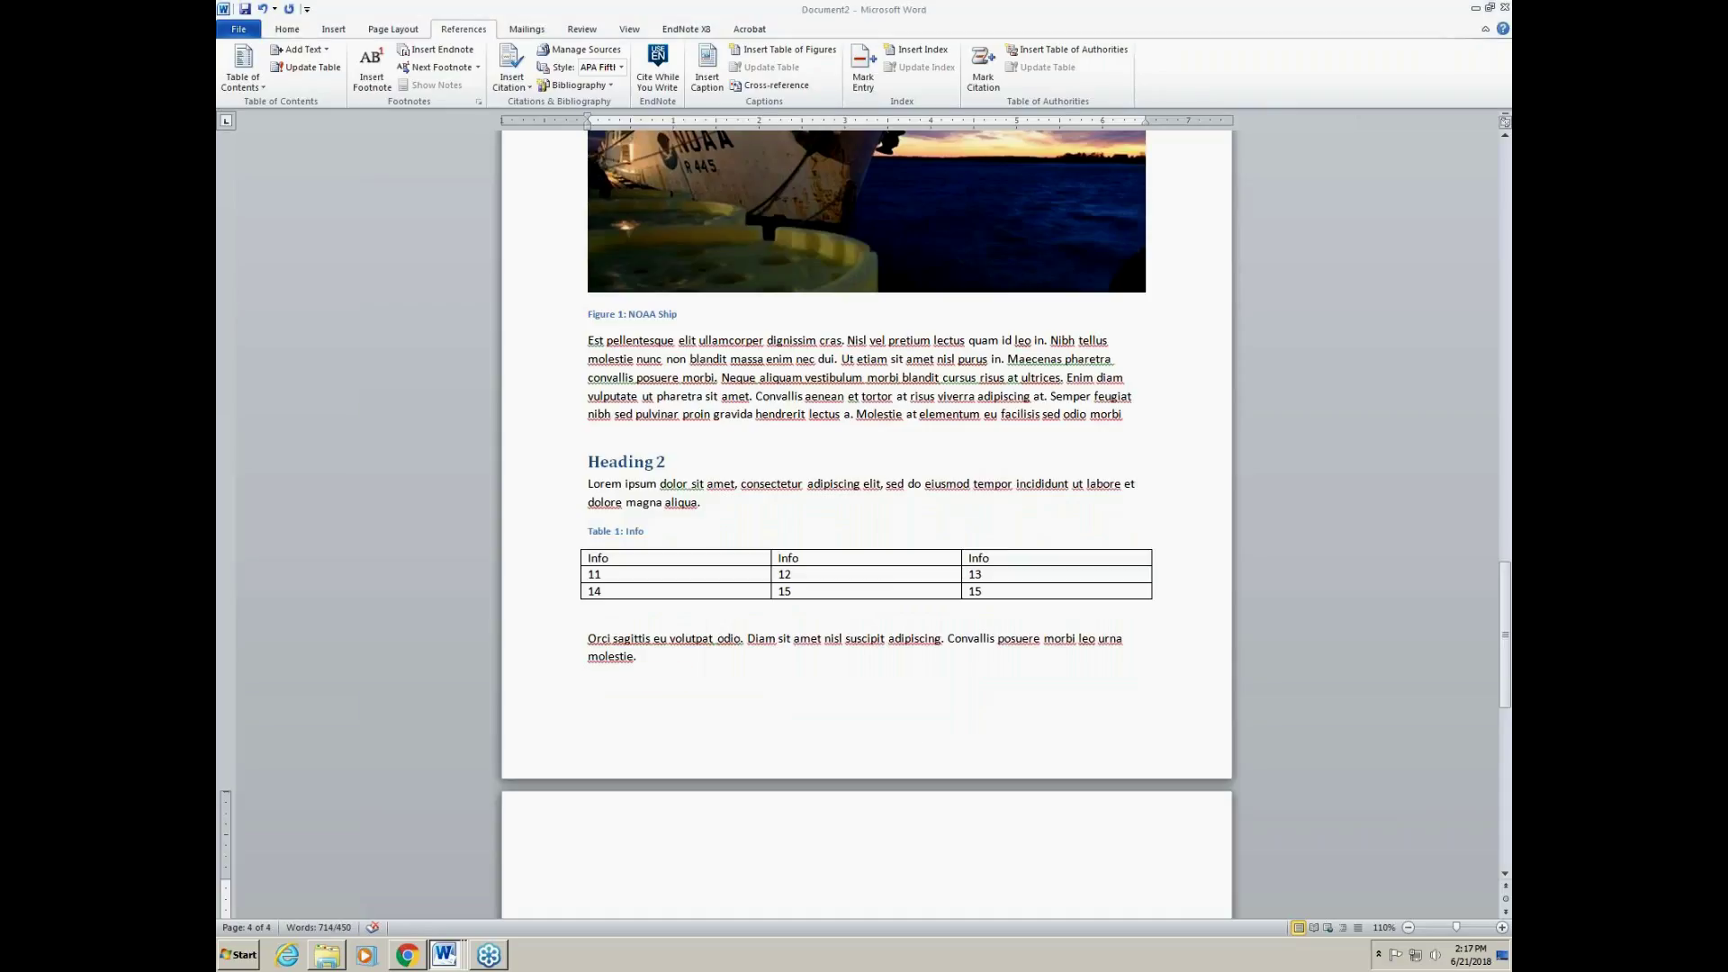
pyautogui.click(596, 858)
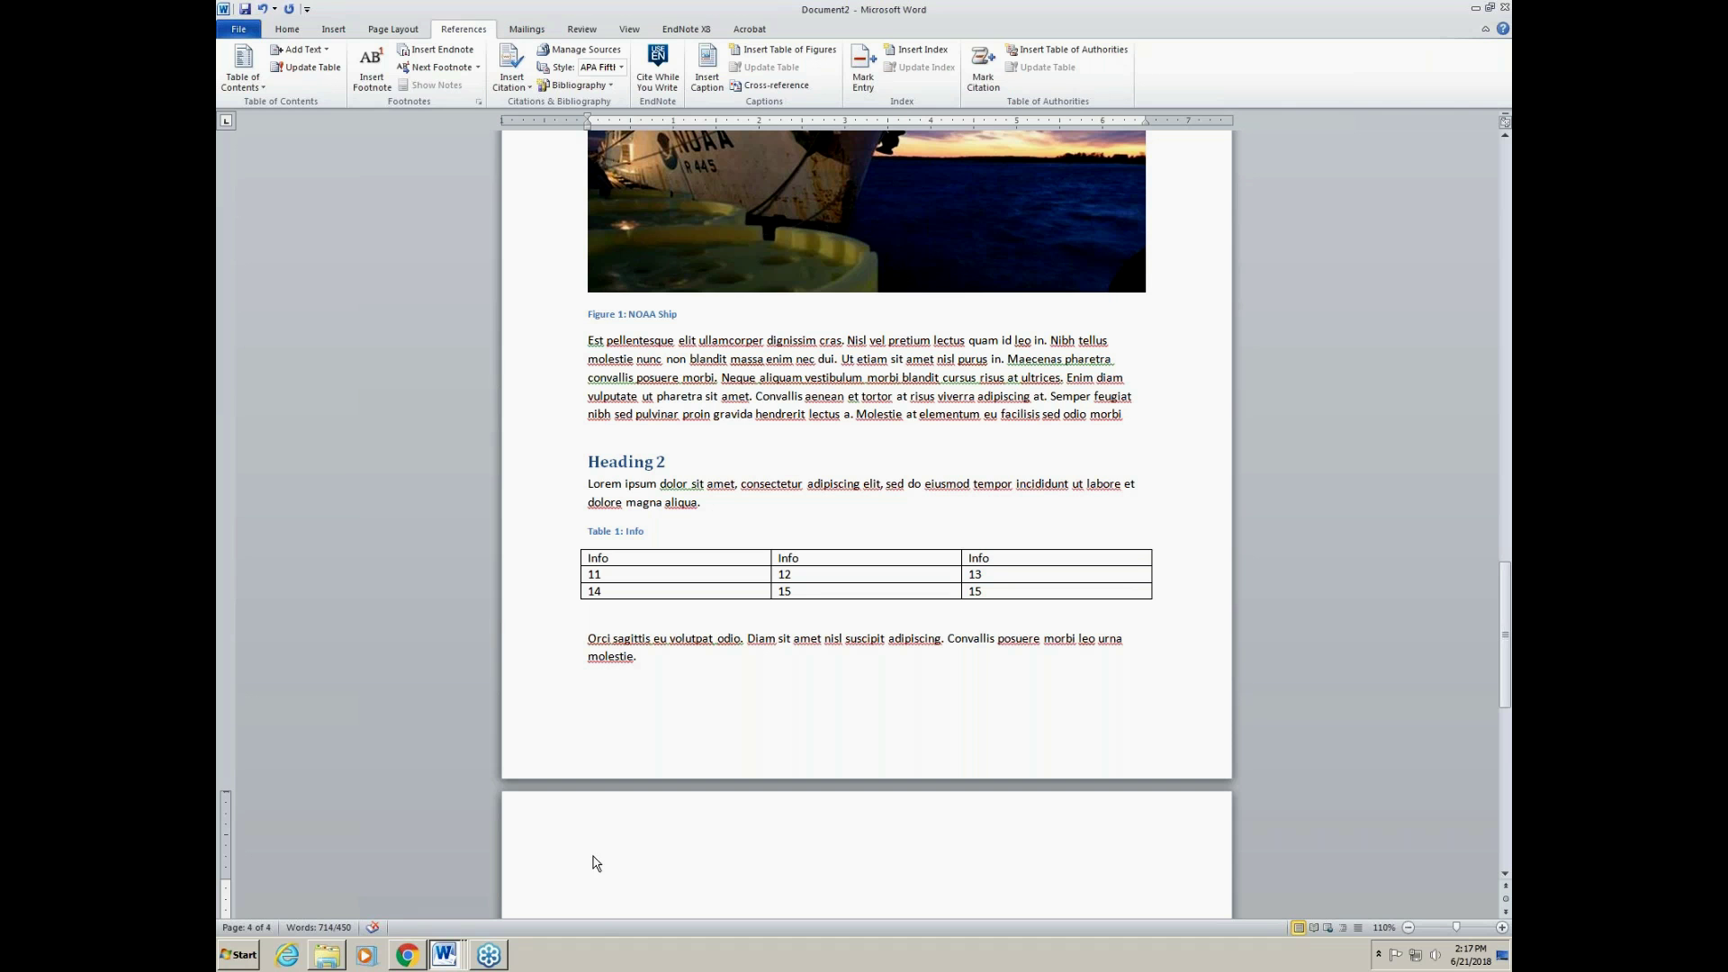
pyautogui.write('Nulla pellentesque dignissim enim sit amet venenatis. Proin sed libero enim sed faucibus. Maecenas ultricies mi eget mauris. Risus nullam eget felis eget. Nam aliquam sem et tortor consequat id porta. Pellentesque eu tincidunt tortor aliquam nulla facilisi cras. Aliquam nulla facilisi cras fermentum odio eu feugiat pretium nibh. Nulla porttitor massa id neque aliquam vestibulum morbi. Amet cursus sit amet dictum. Et magnis dis parturient montes nascetur. Ultrices in iaculis nunc sed augue. Neque egestas congue quisque egestas diam in. Ut pharetra sit amet aliquam id diam. Et molestie ac feugiat sed lectus vestibulum mattis ullamcorper velit. Urna duis convallis convallis tellus id interdum velit. Egestas diam in arcu cursus euismod quis viverra nibh cras. Semper viverra nam libero justo laoreet sit. Massa vitae tortor condimentum lacinia quis vel eros')
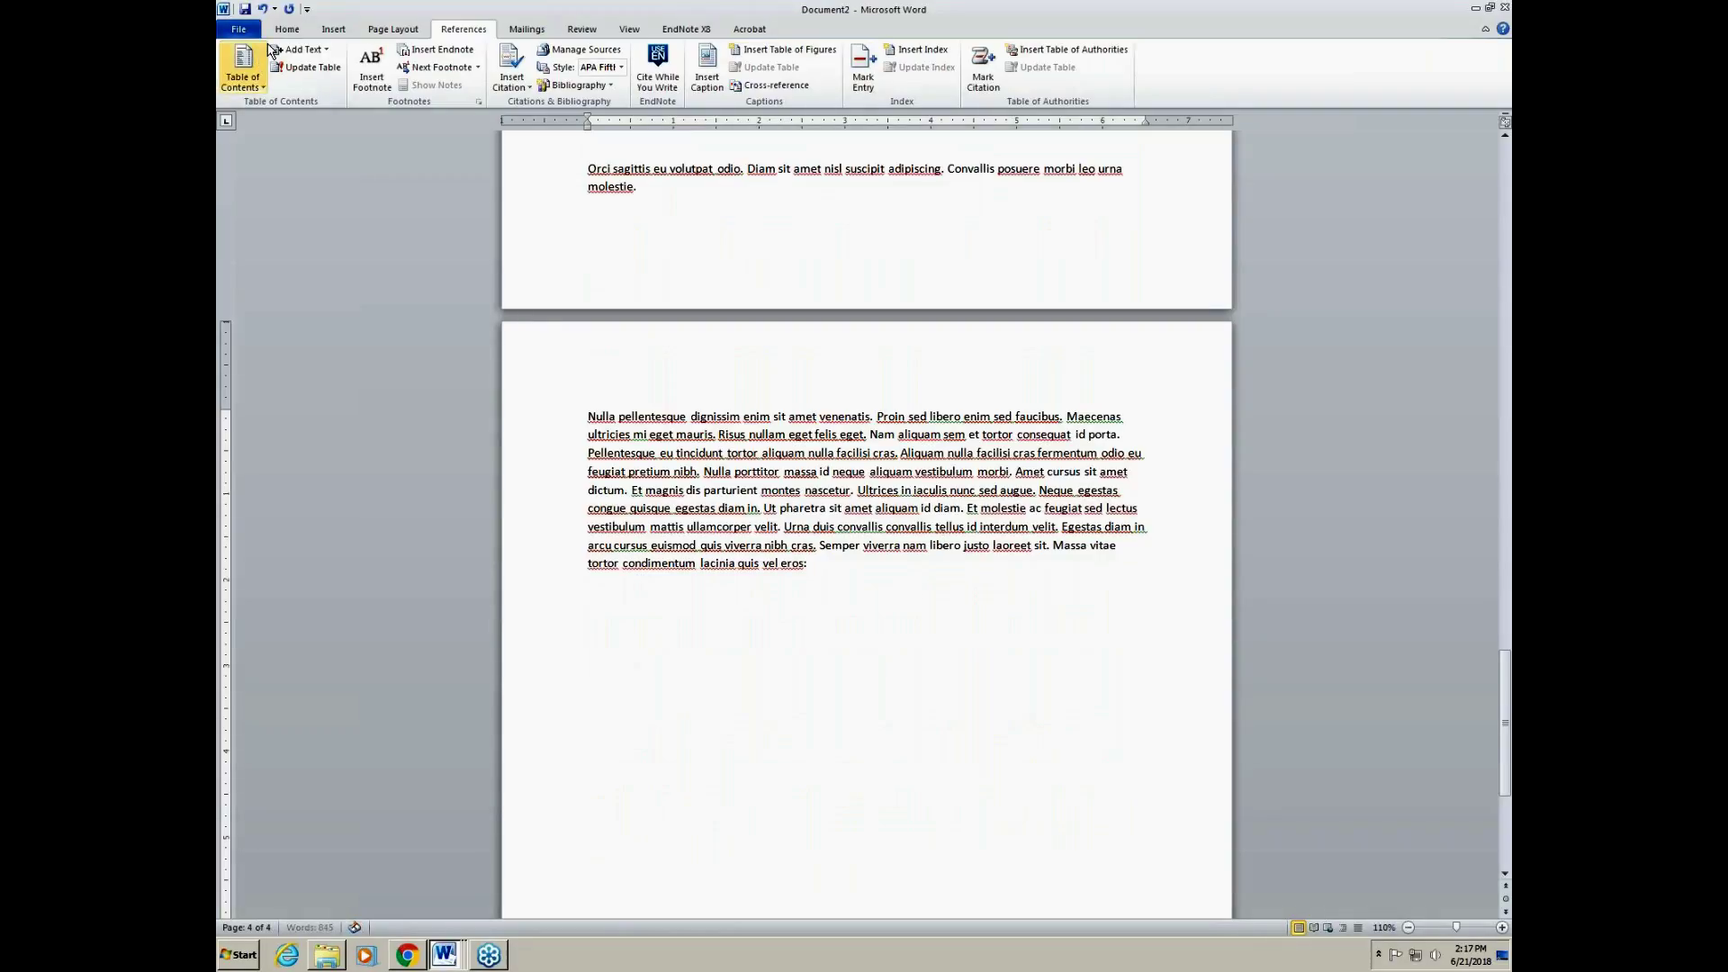
# Step: Insert the built-in Binomial Theorem equation below the "Nulla pellentesque" paragraph
pyautogui.click(330, 29)
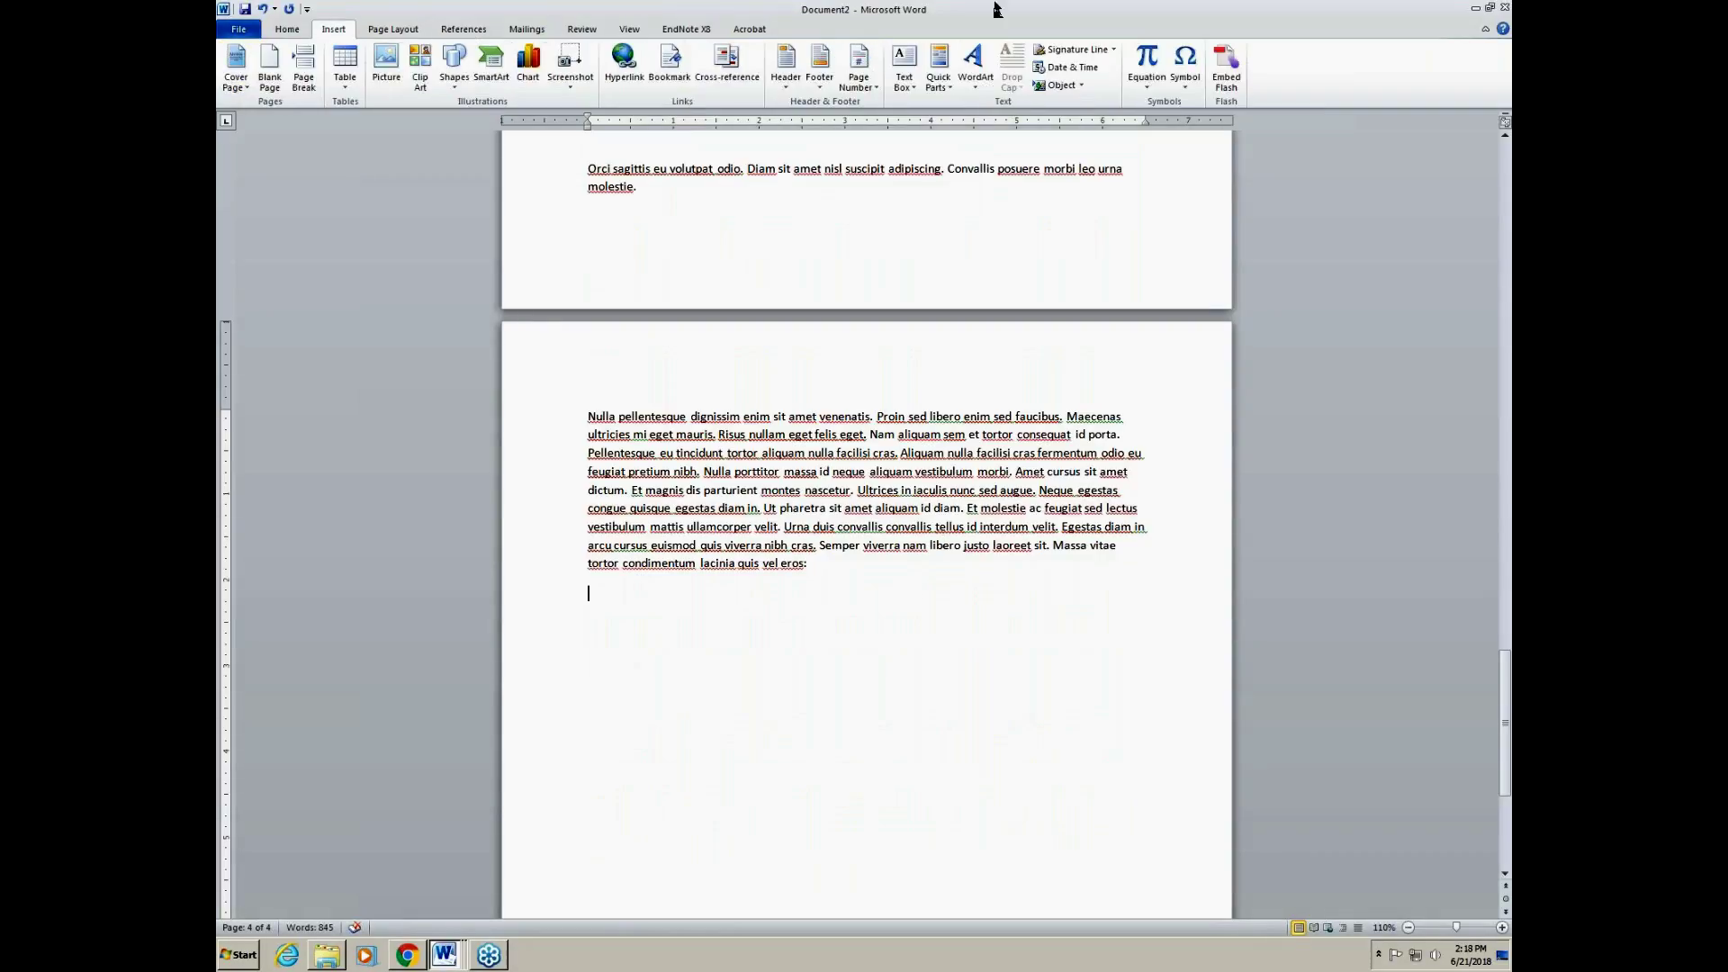
pyautogui.click(1146, 83)
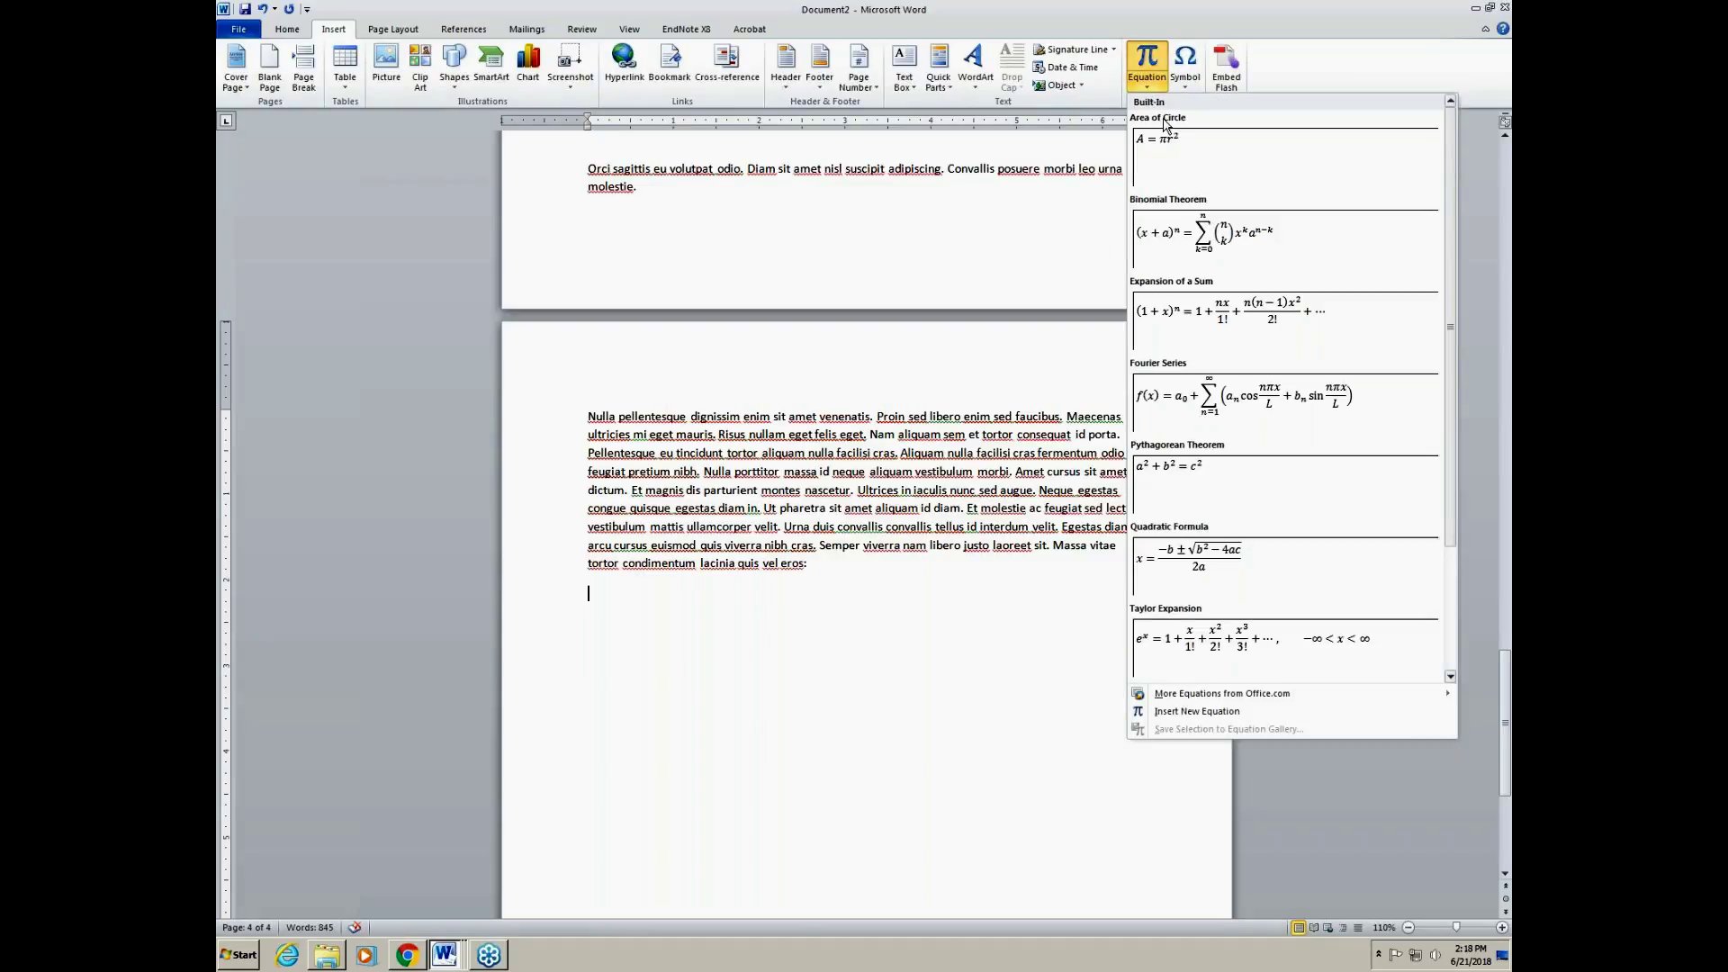
pyautogui.click(1201, 236)
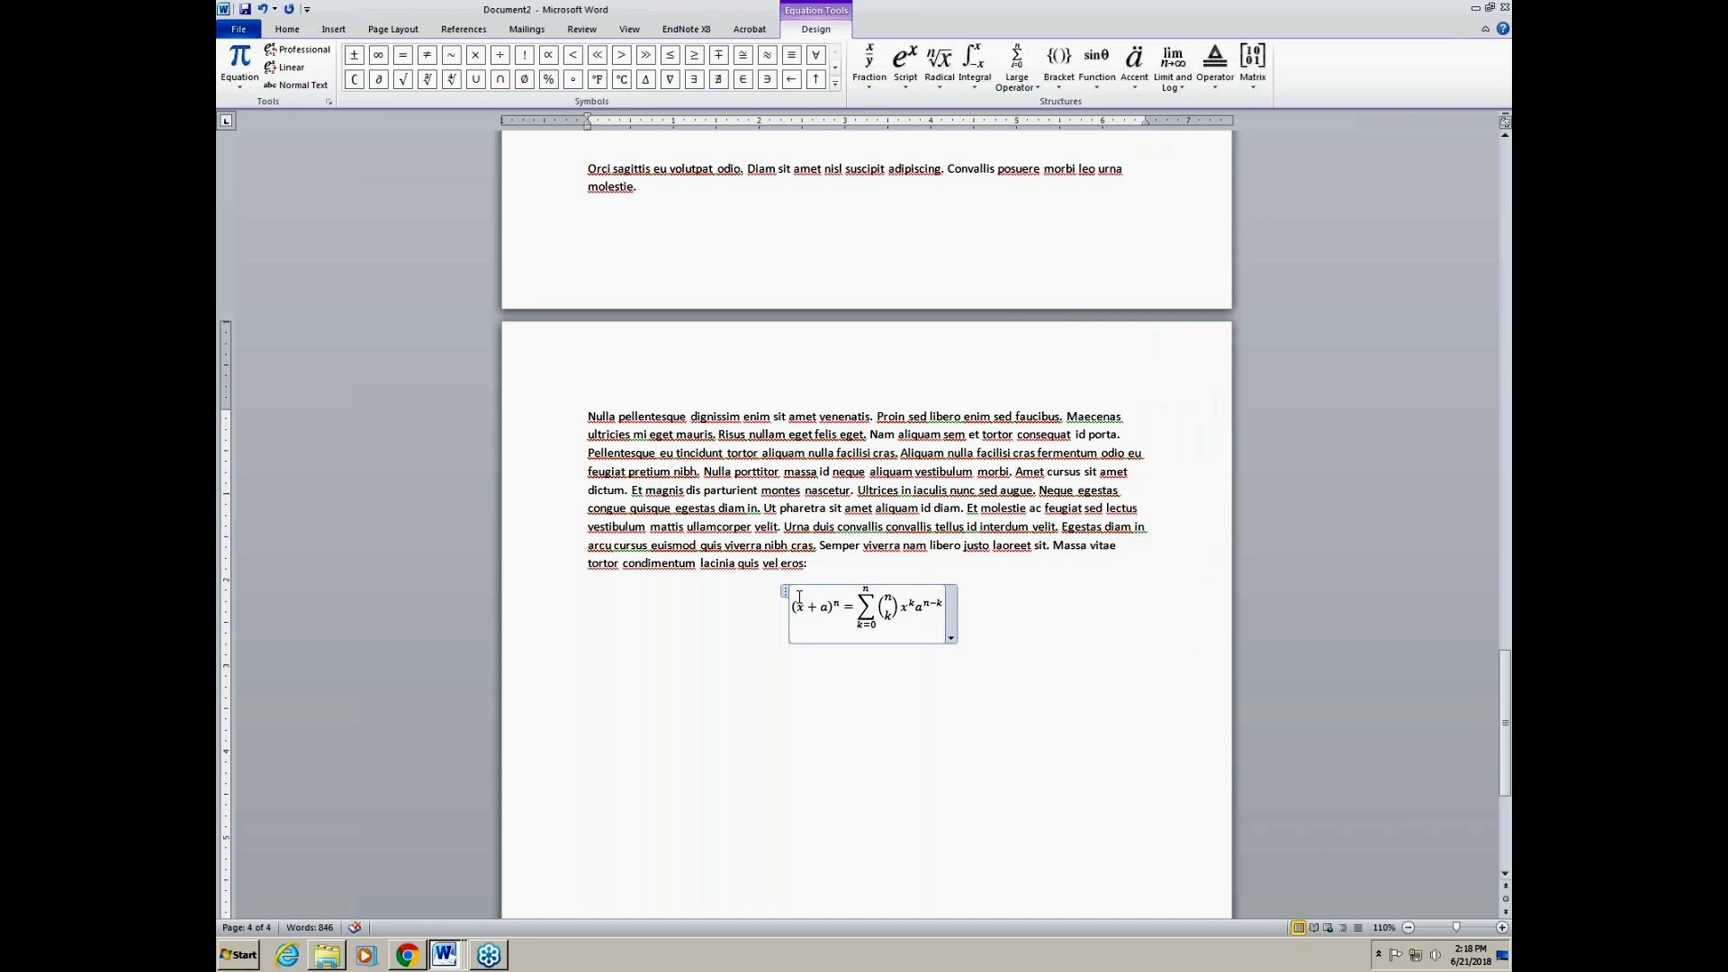
pyautogui.moveTo(792, 607); pyautogui.dragTo(904, 608)
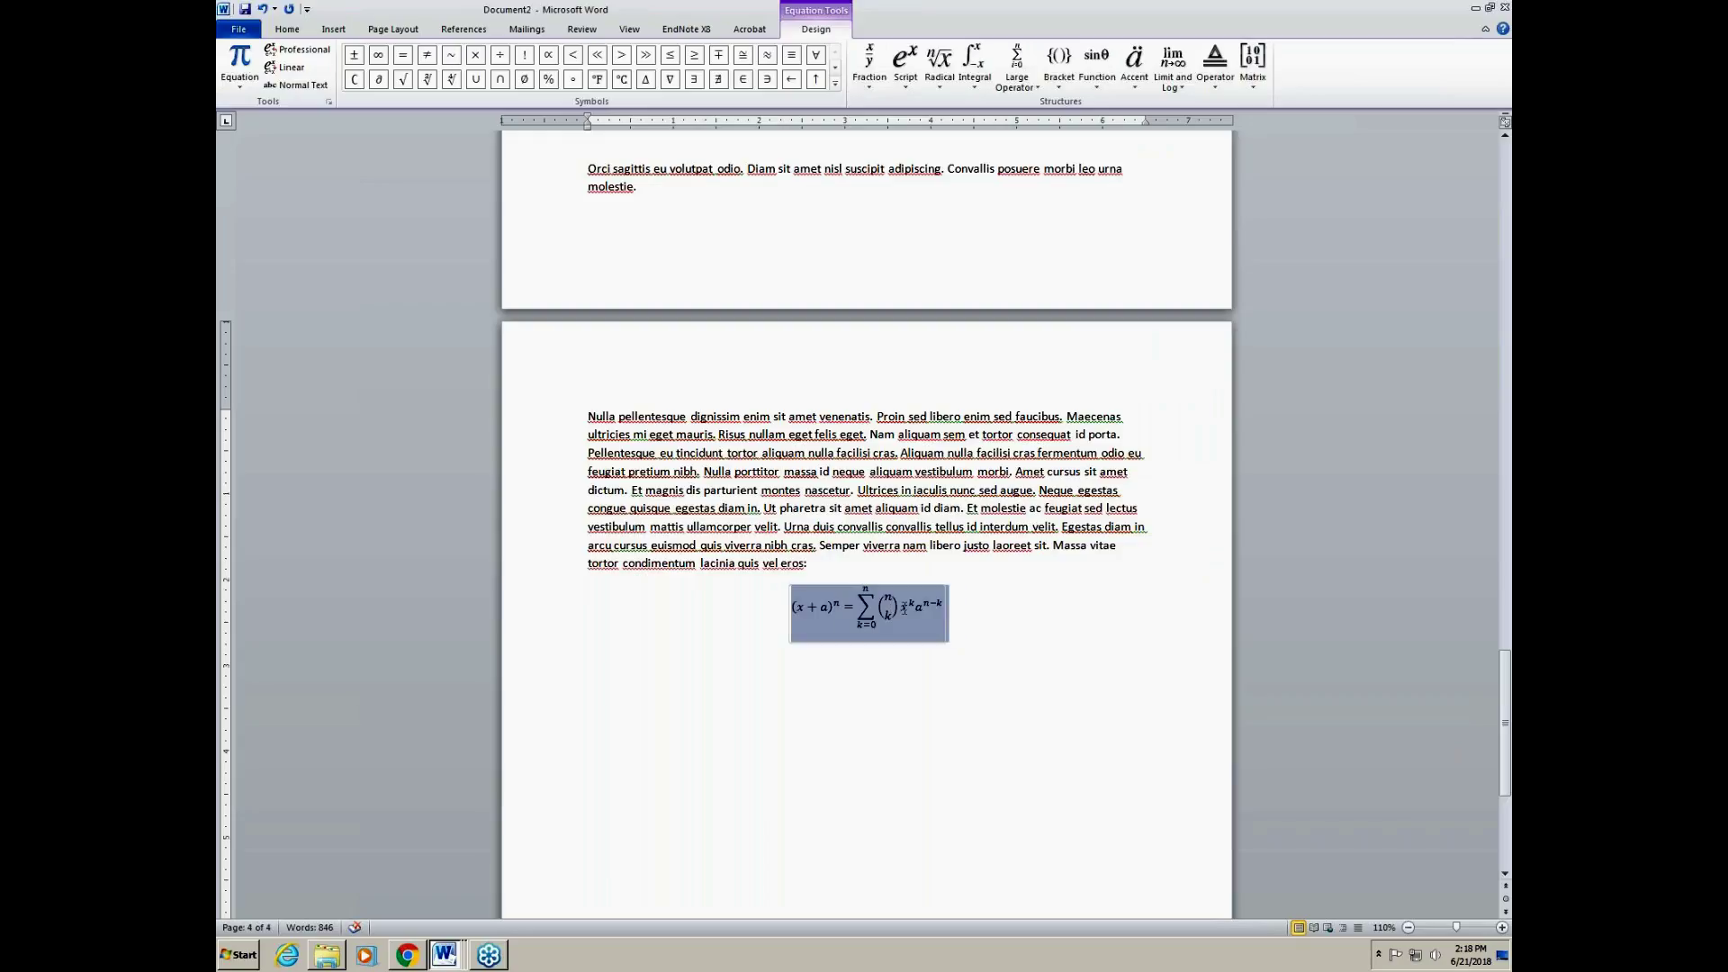
pyautogui.click(965, 568)
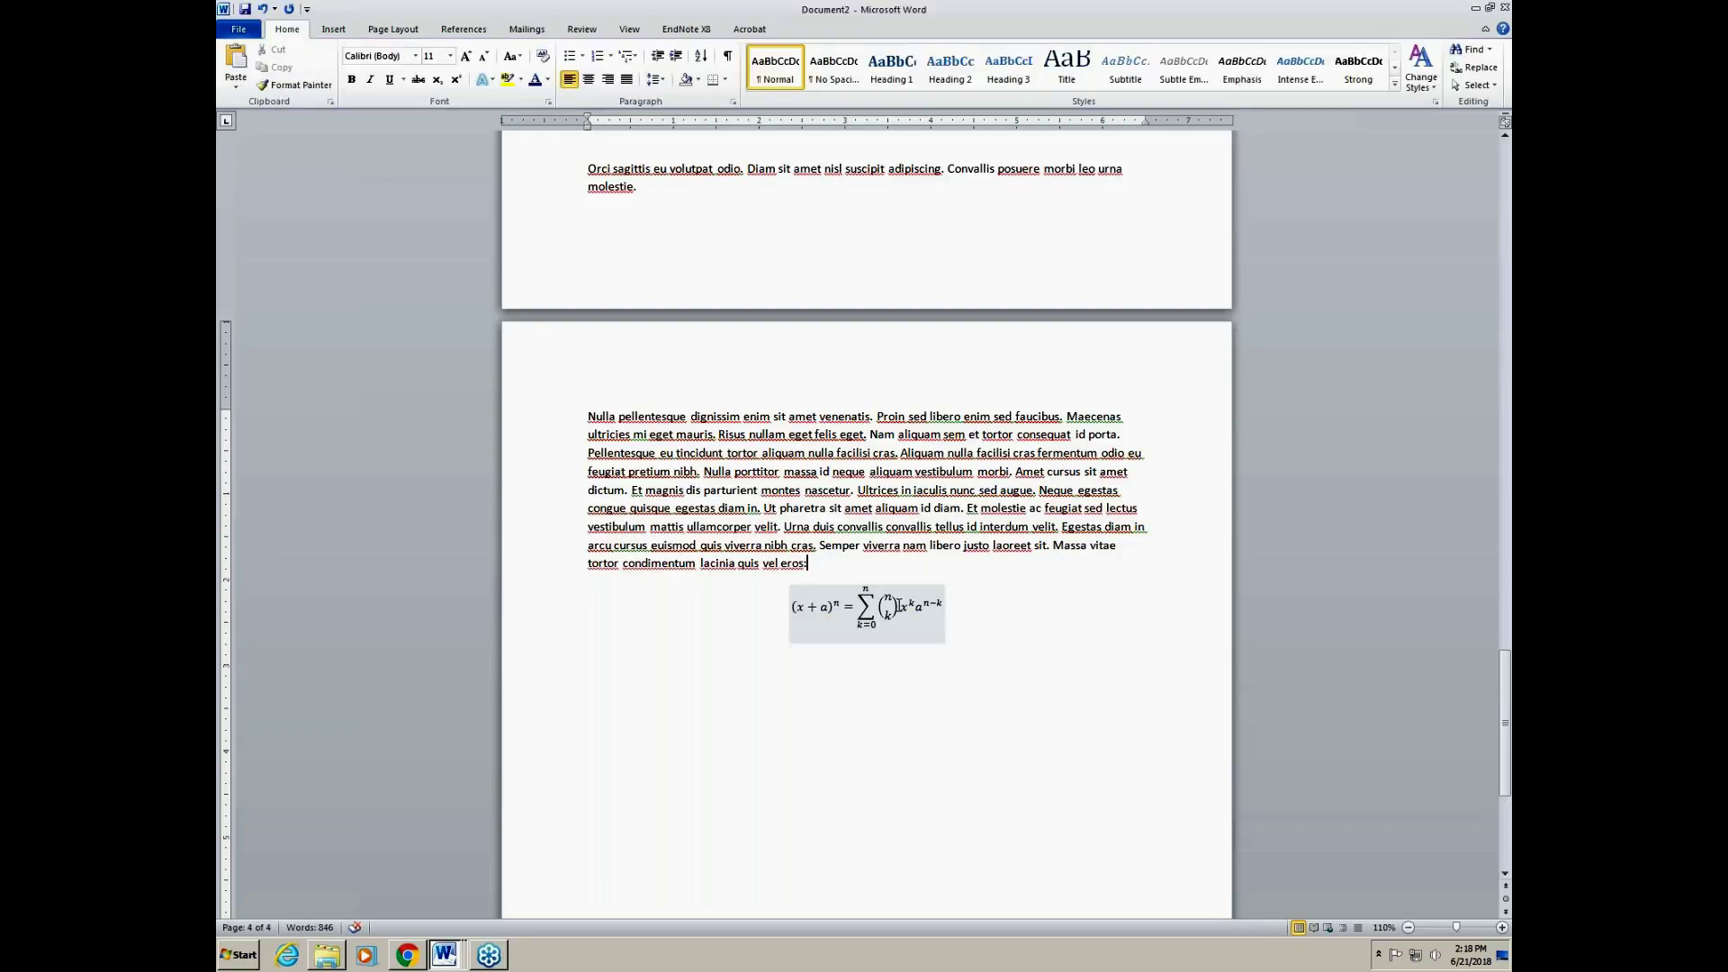
pyautogui.click(334, 29)
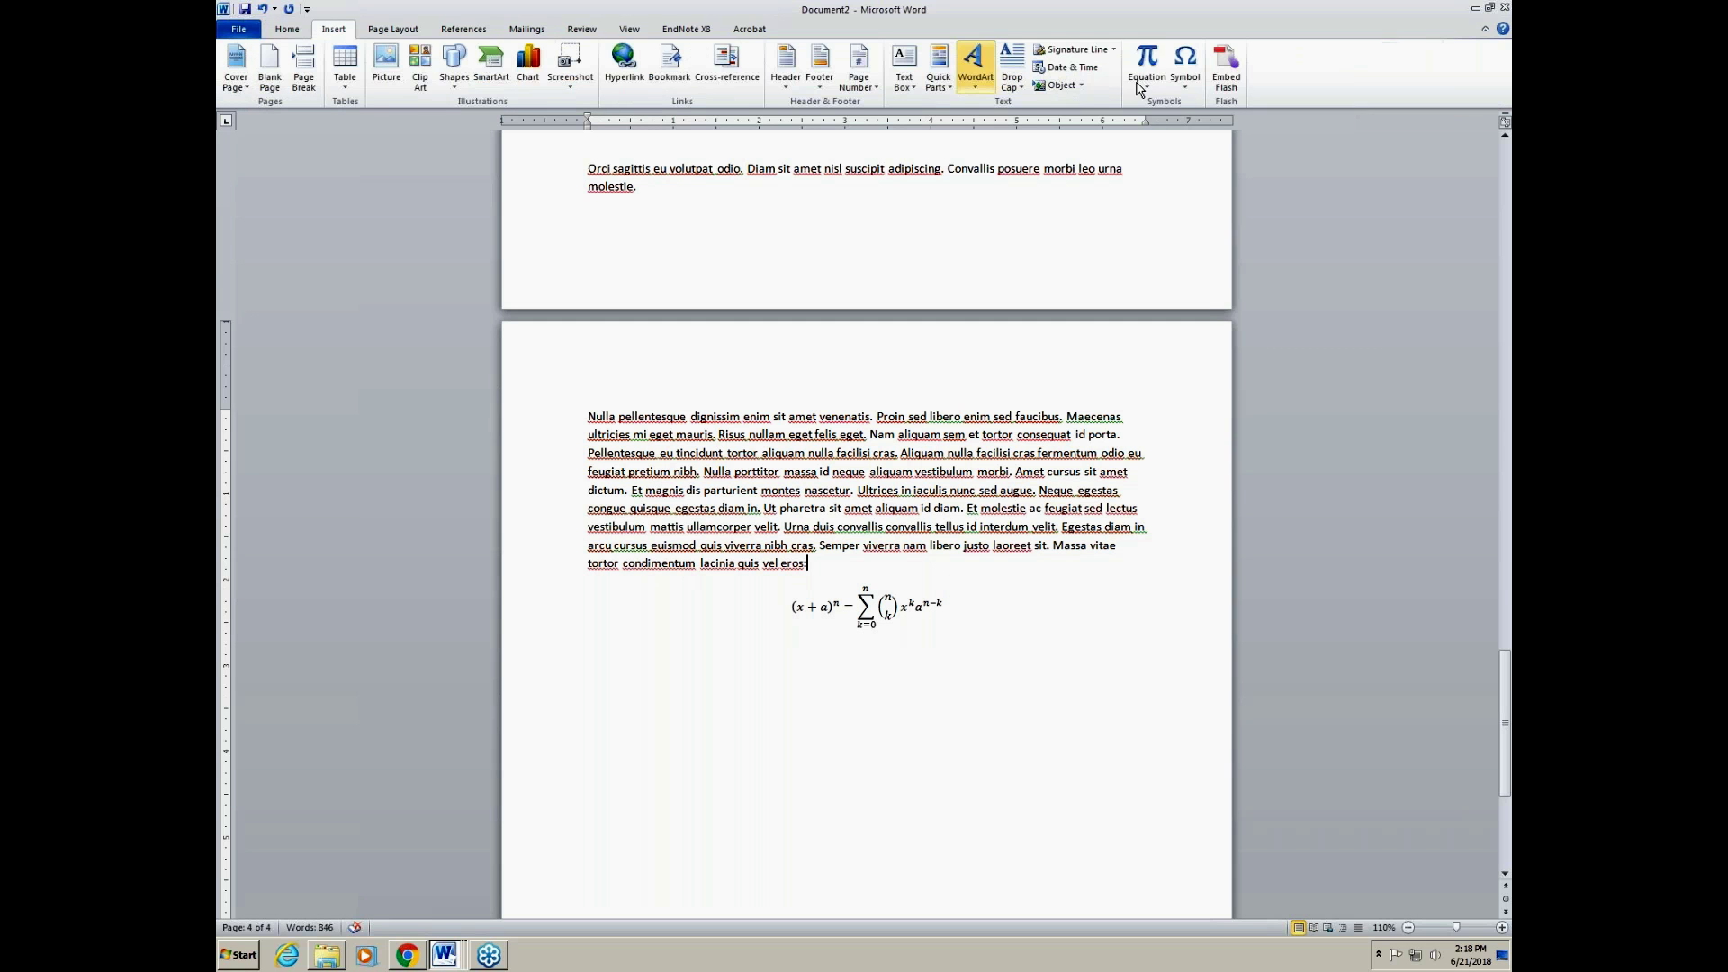
pyautogui.click(1142, 85)
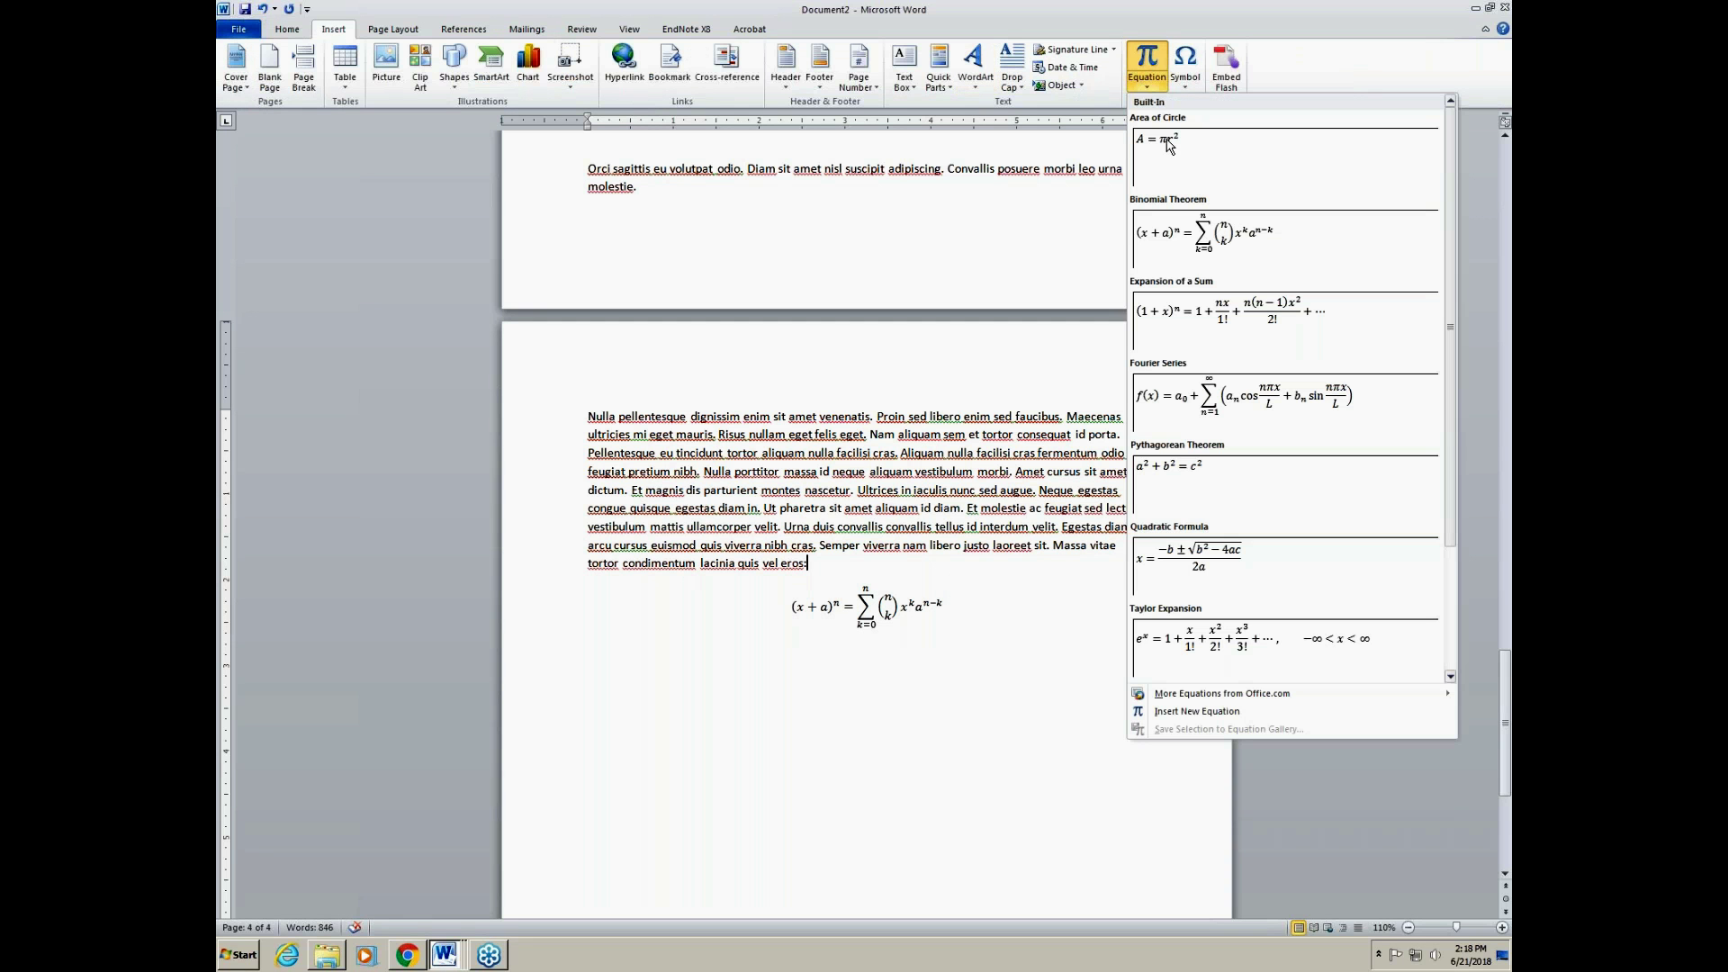
pyautogui.click(1197, 713)
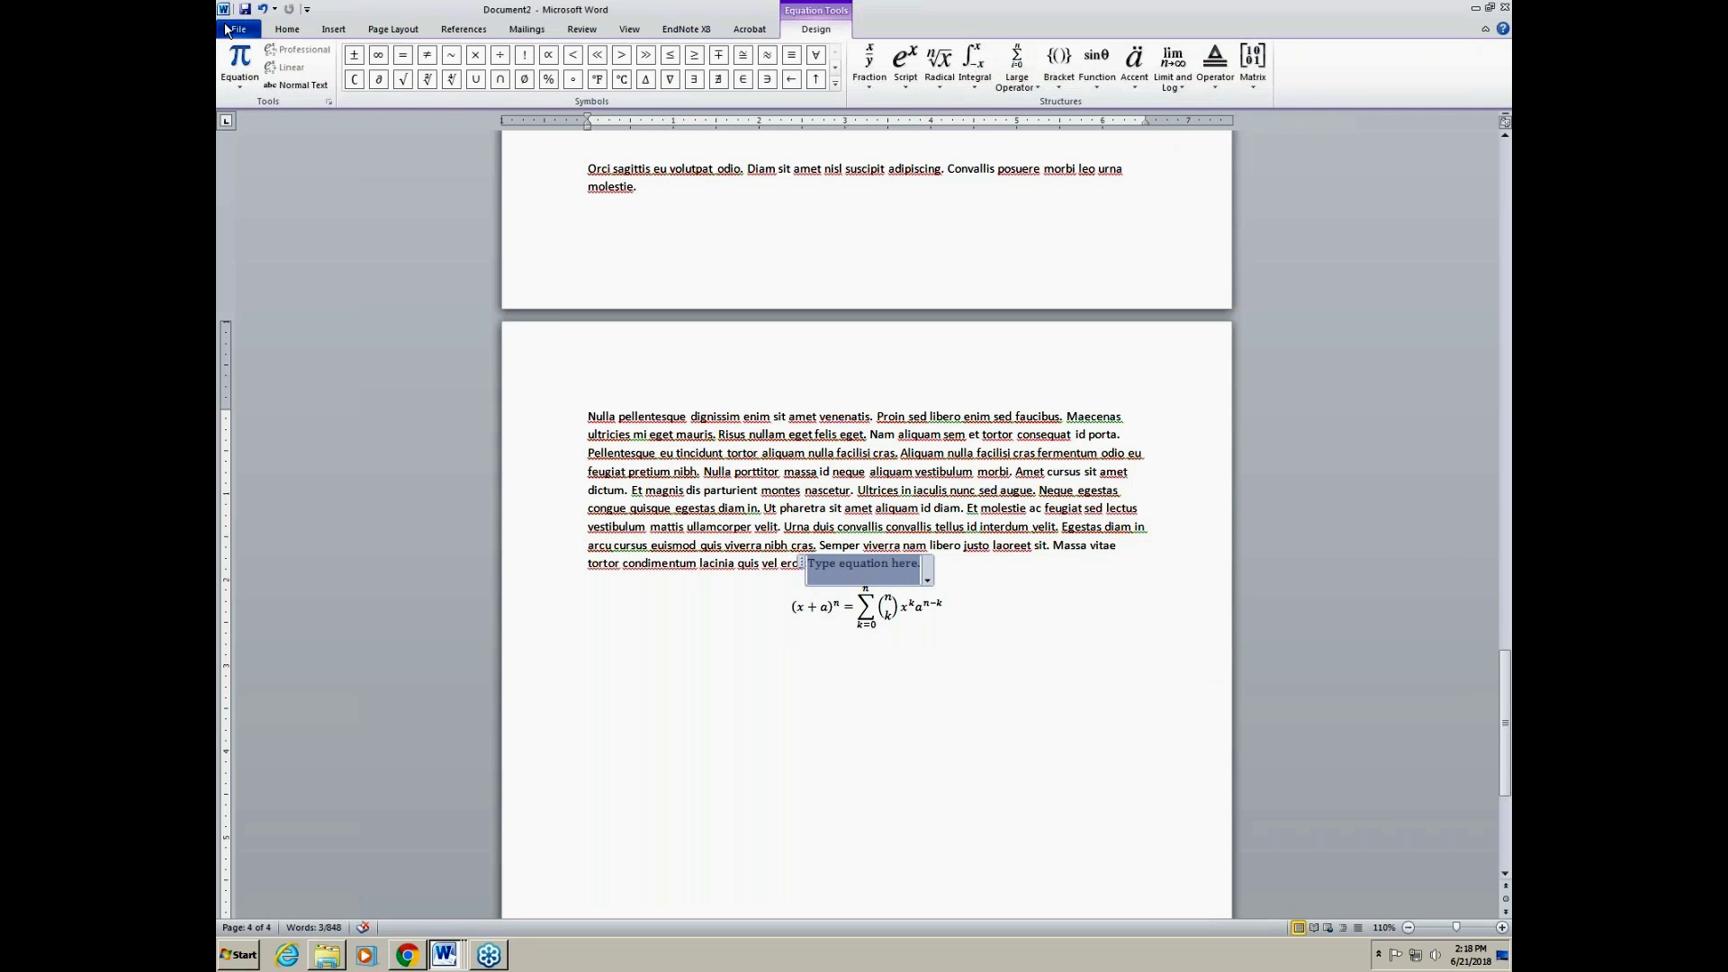
pyautogui.click(263, 9)
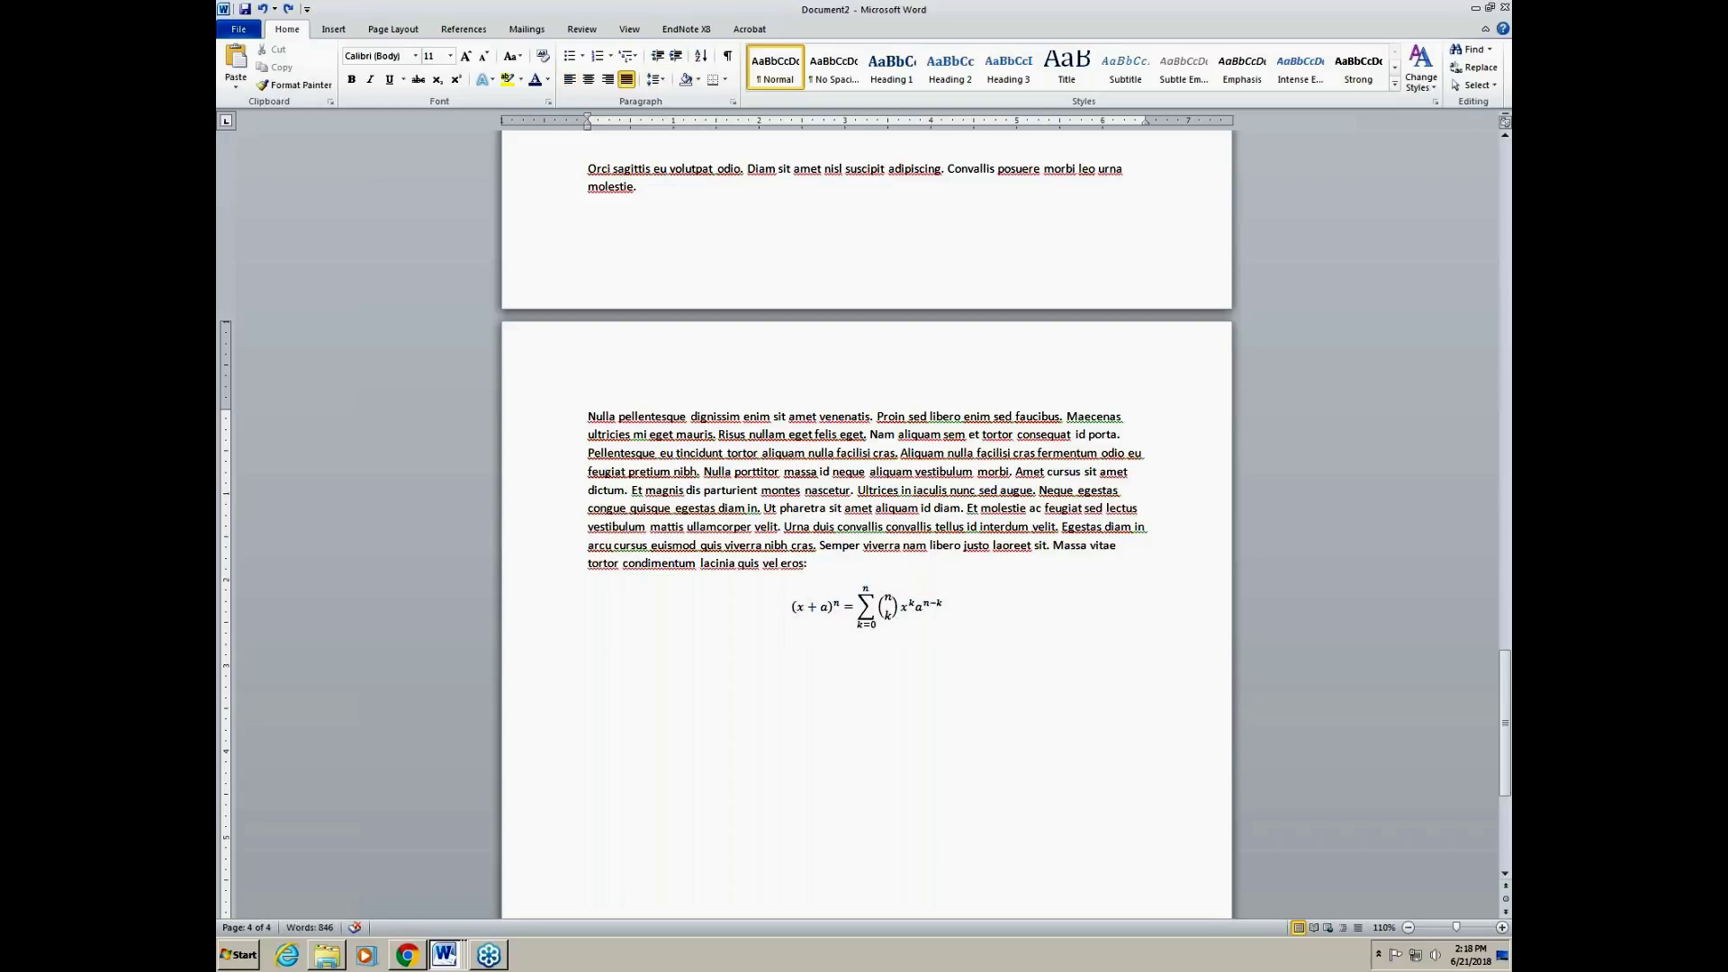
# Step: Add a footnote after "vel eros" above the equation, using the "Lorem ipsum dolor sit amet" sentence that ends in "magna aliqua"
pyautogui.press('Return')
pyautogui.click(472, 33)
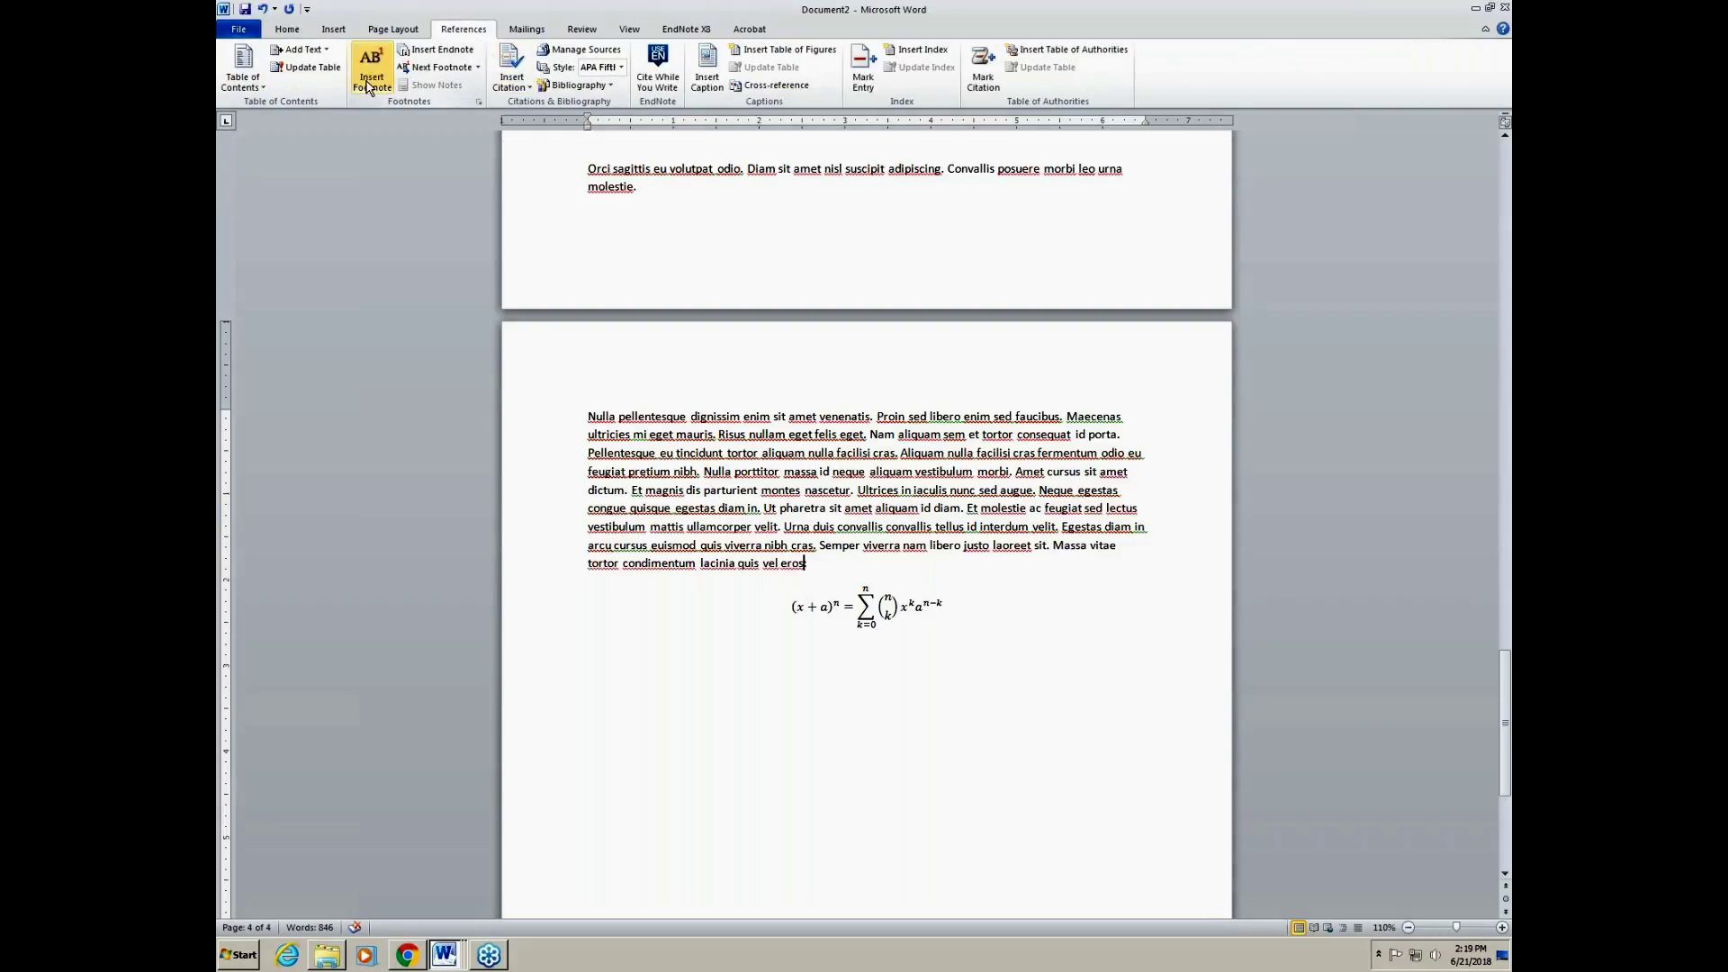
pyautogui.click(367, 88)
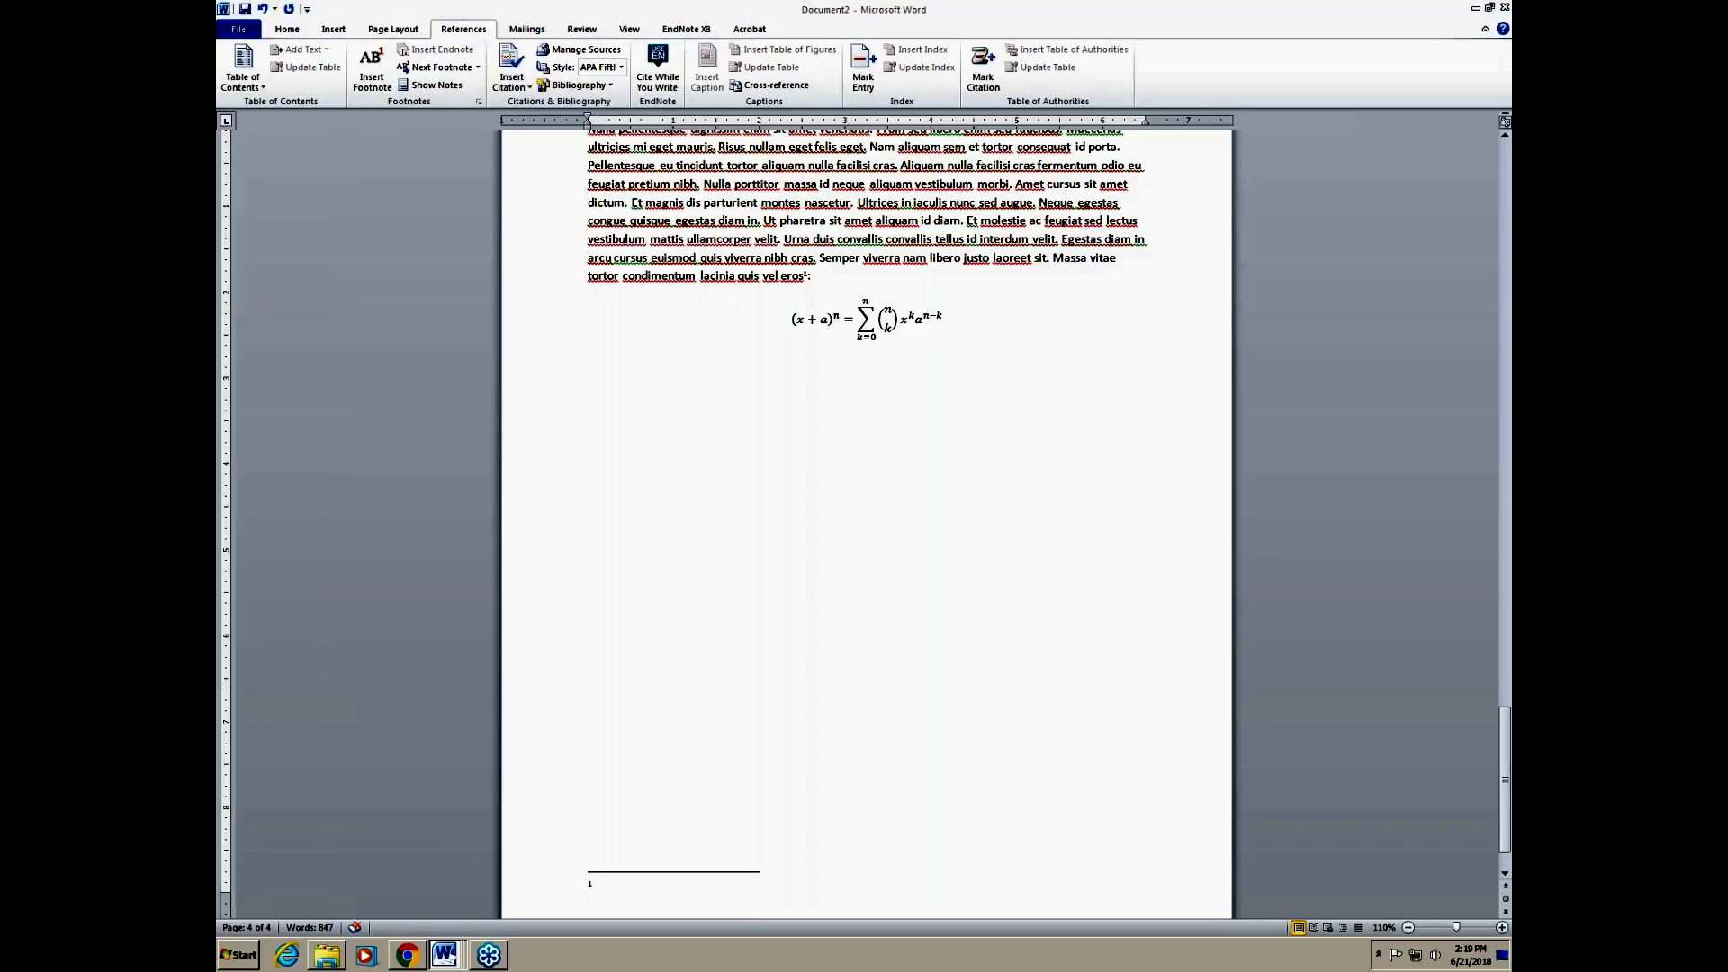
pyautogui.click(603, 890)
pyautogui.write('Lorem ipsum dolor sit amet, consectetur adipiscing elit, sed do eiusmod tempor incididunt ut labore et dolore magna aliqua')
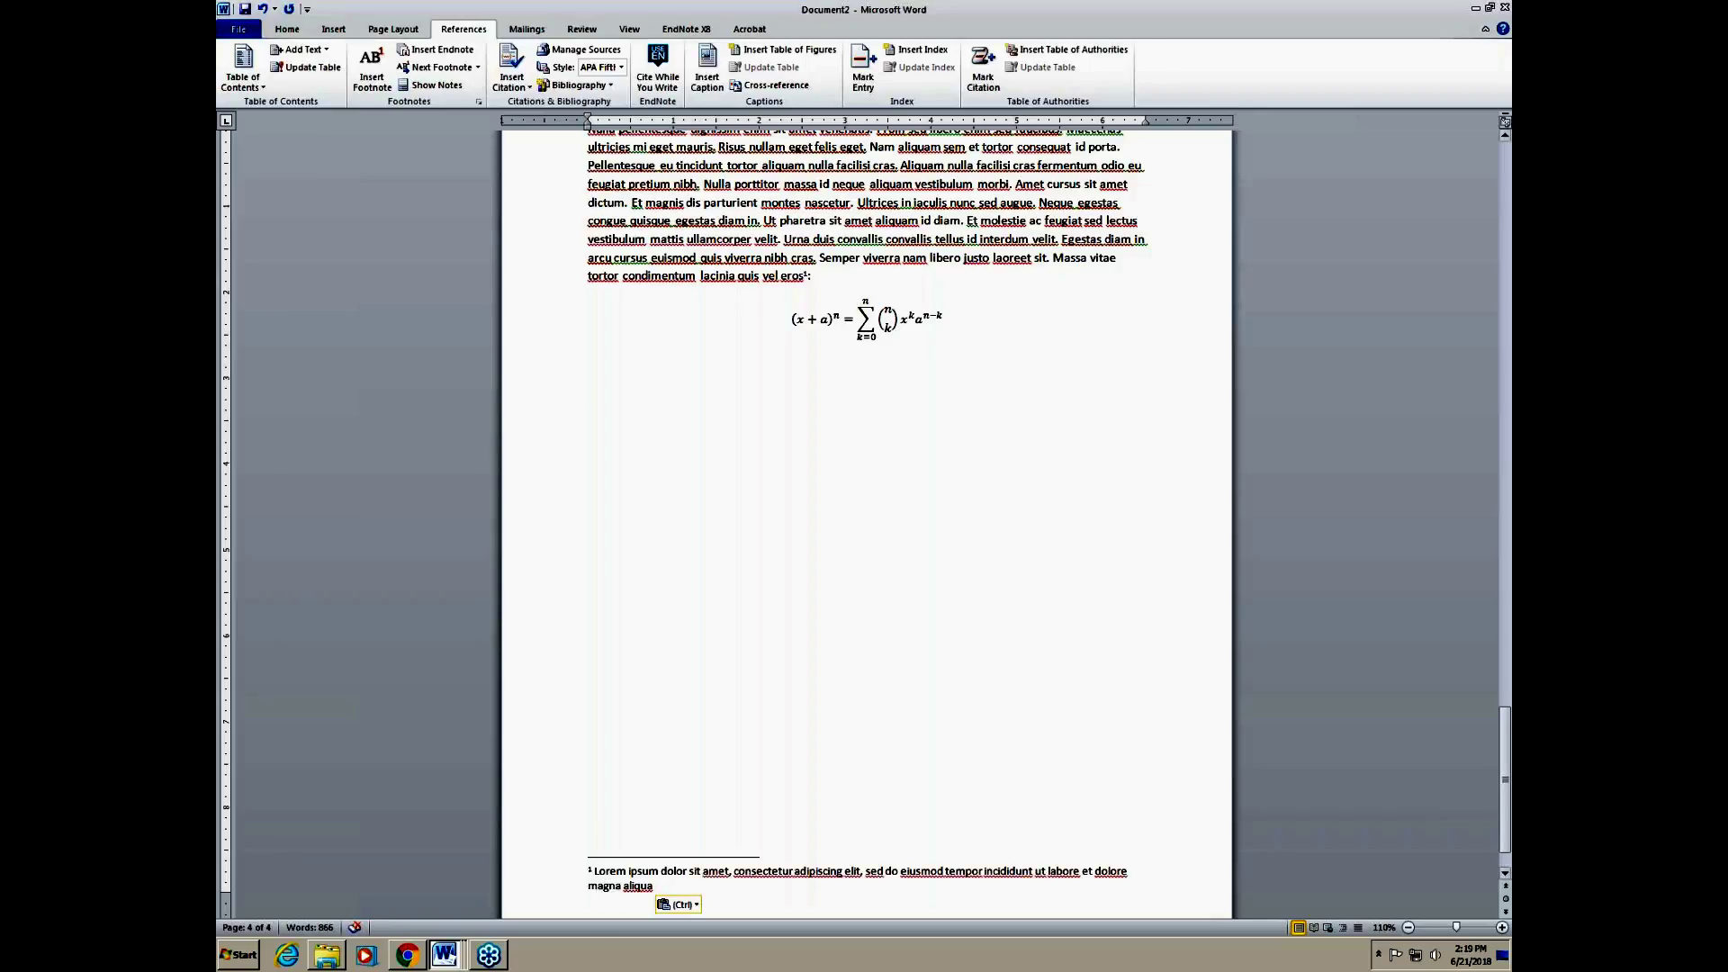
pyautogui.press('Escape')
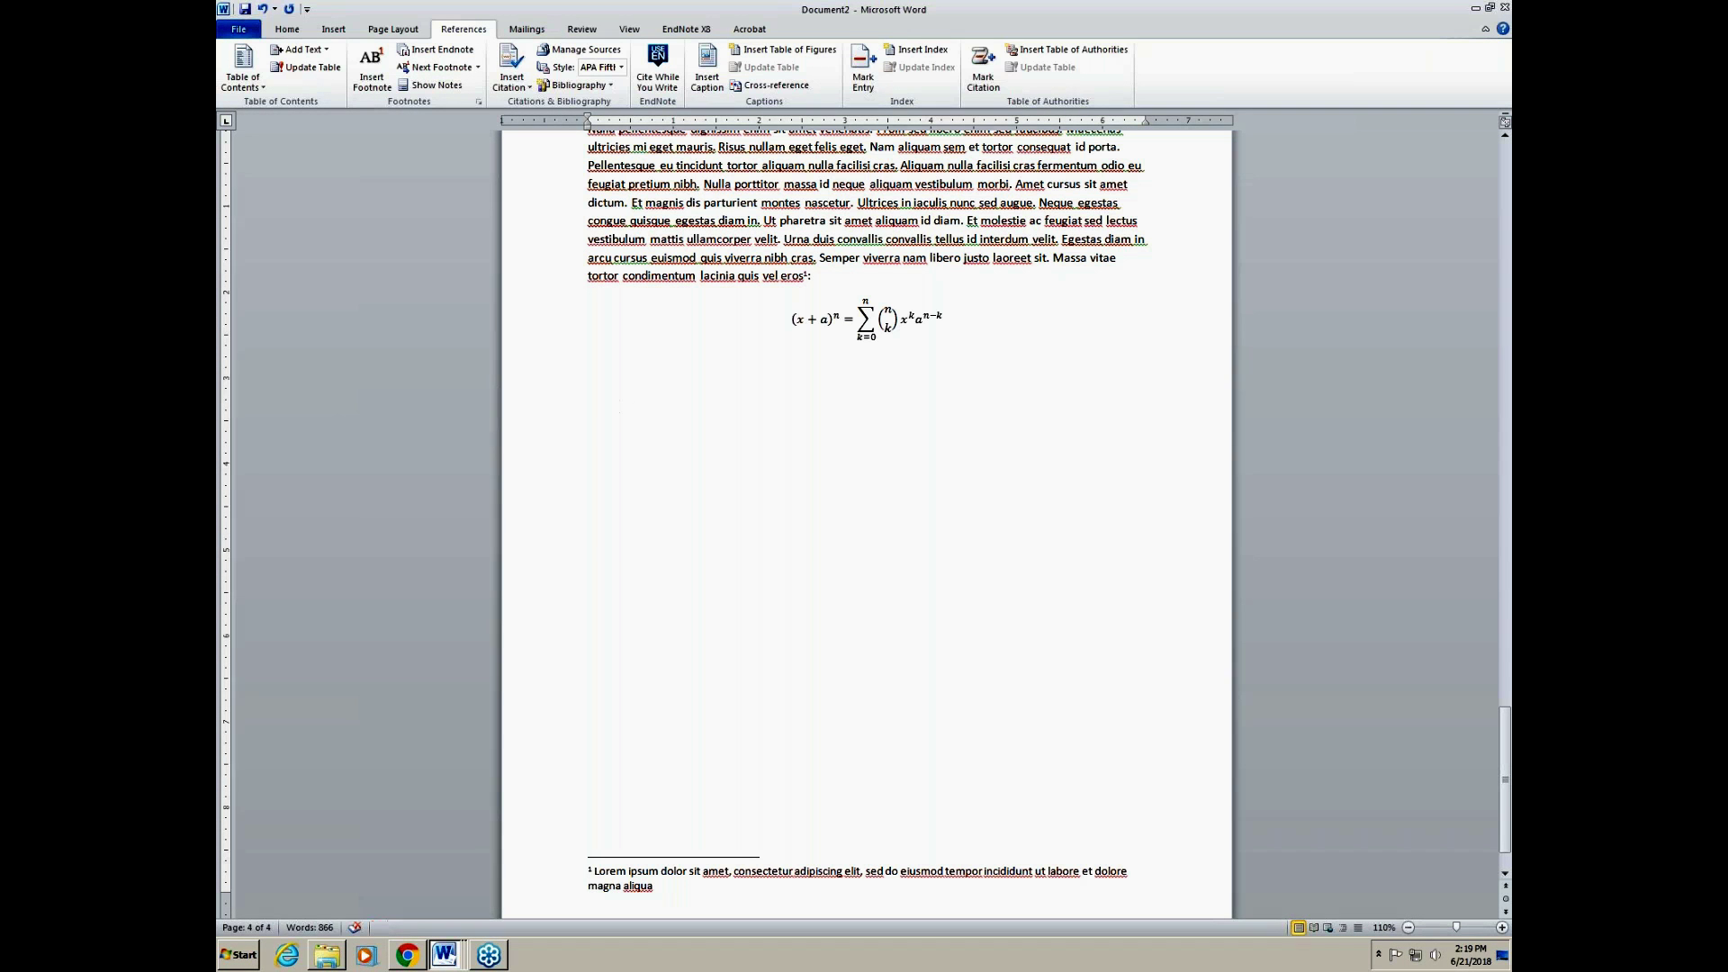
# Step: Add the "Nulla pellentesque" paragraph below the equation and end it with a citation to a new, blank source tagged Placeholder1
pyautogui.write('Nulla pellentesque dignissim enim sit amet venenatis. Proin sed libero enim sed faucibus. Maecenas ultricies mi eget mauris. Risus nullam eget felis eget. Nam aliquam sem et tortor consequat id porta. Pellentesque eu tincidunt tortor aliquam nulla facilisi cras. Aliquam nulla facilisi cras fermentum odio eu feugiat pretium nibh. Nulla porttitor massa id neque aliquam vestibulum morbi. Amet cursus sit amet dictum. Et magnis dis parturient montes nascetur. Ultrices in iaculis nunc sed augue. Neque egestas congue quisque egestas diam in. Ut pharetra sit amet aliquam id diam. Et molestie ac feugiat sed lectus vestibulum mattis ullamcorper velit. Urna duis convallis convallis tellus id interdum velit. Egestas diam in arcu cursus euismod quis viverra nibh cras. Semper viverra nam libero justo laoreet sit. Massa vitae tortor condimentum lacinia quis vel eros')
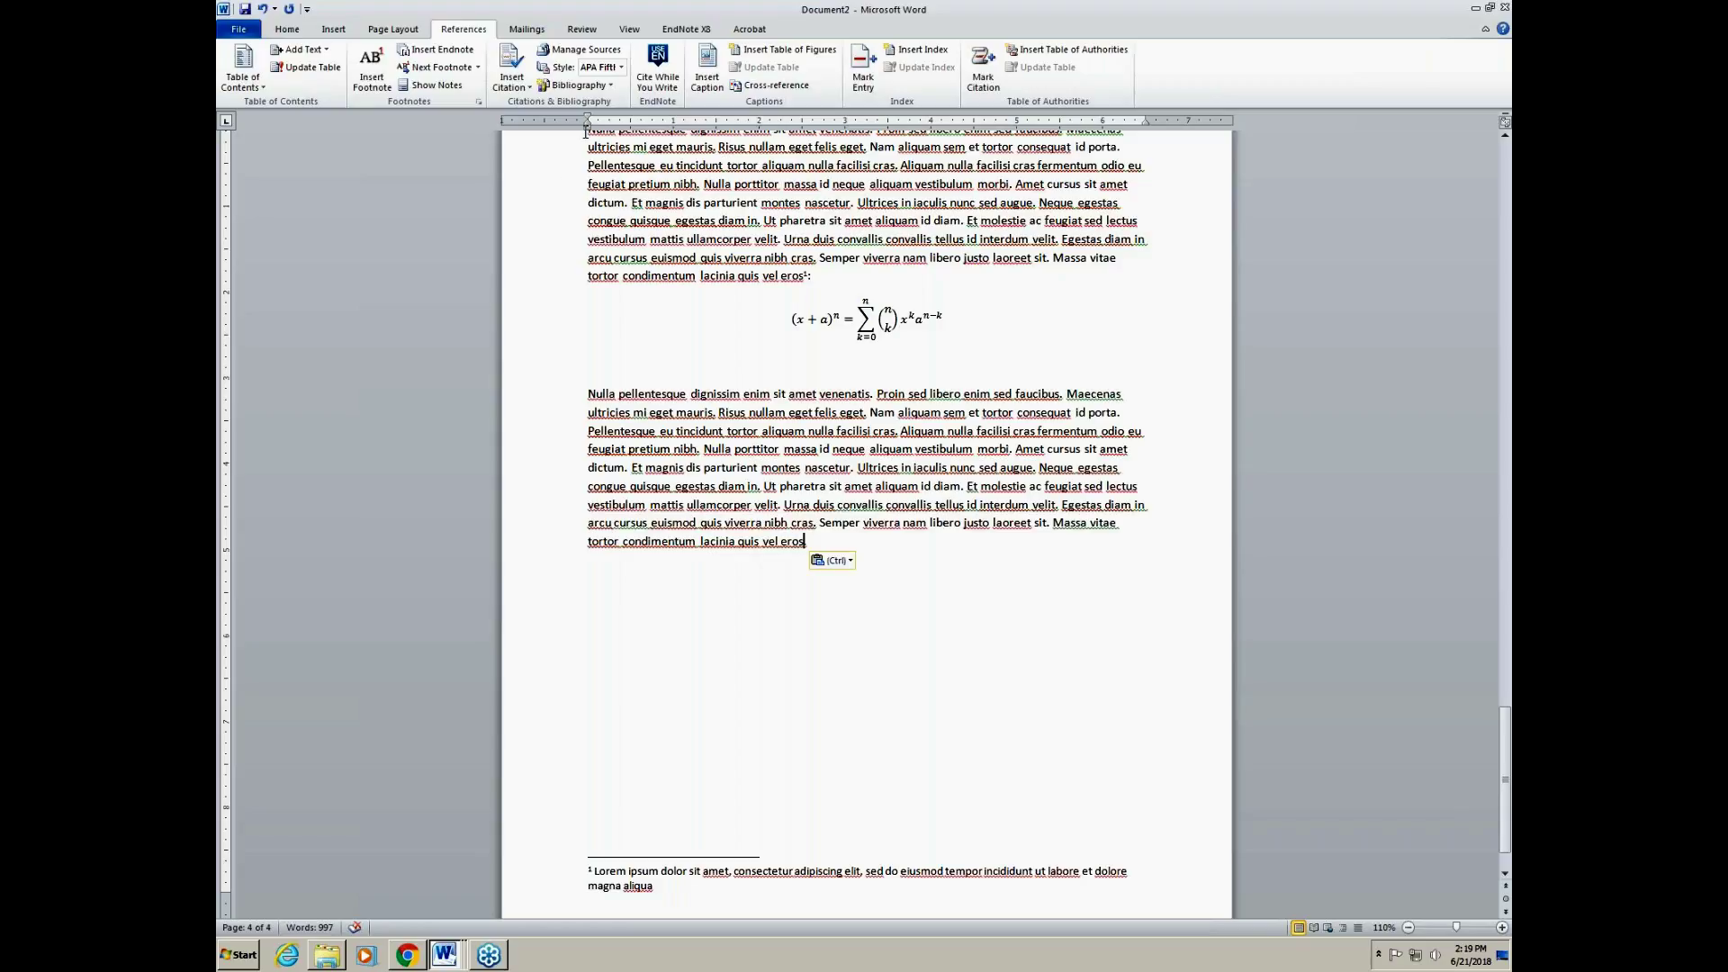
pyautogui.click(518, 90)
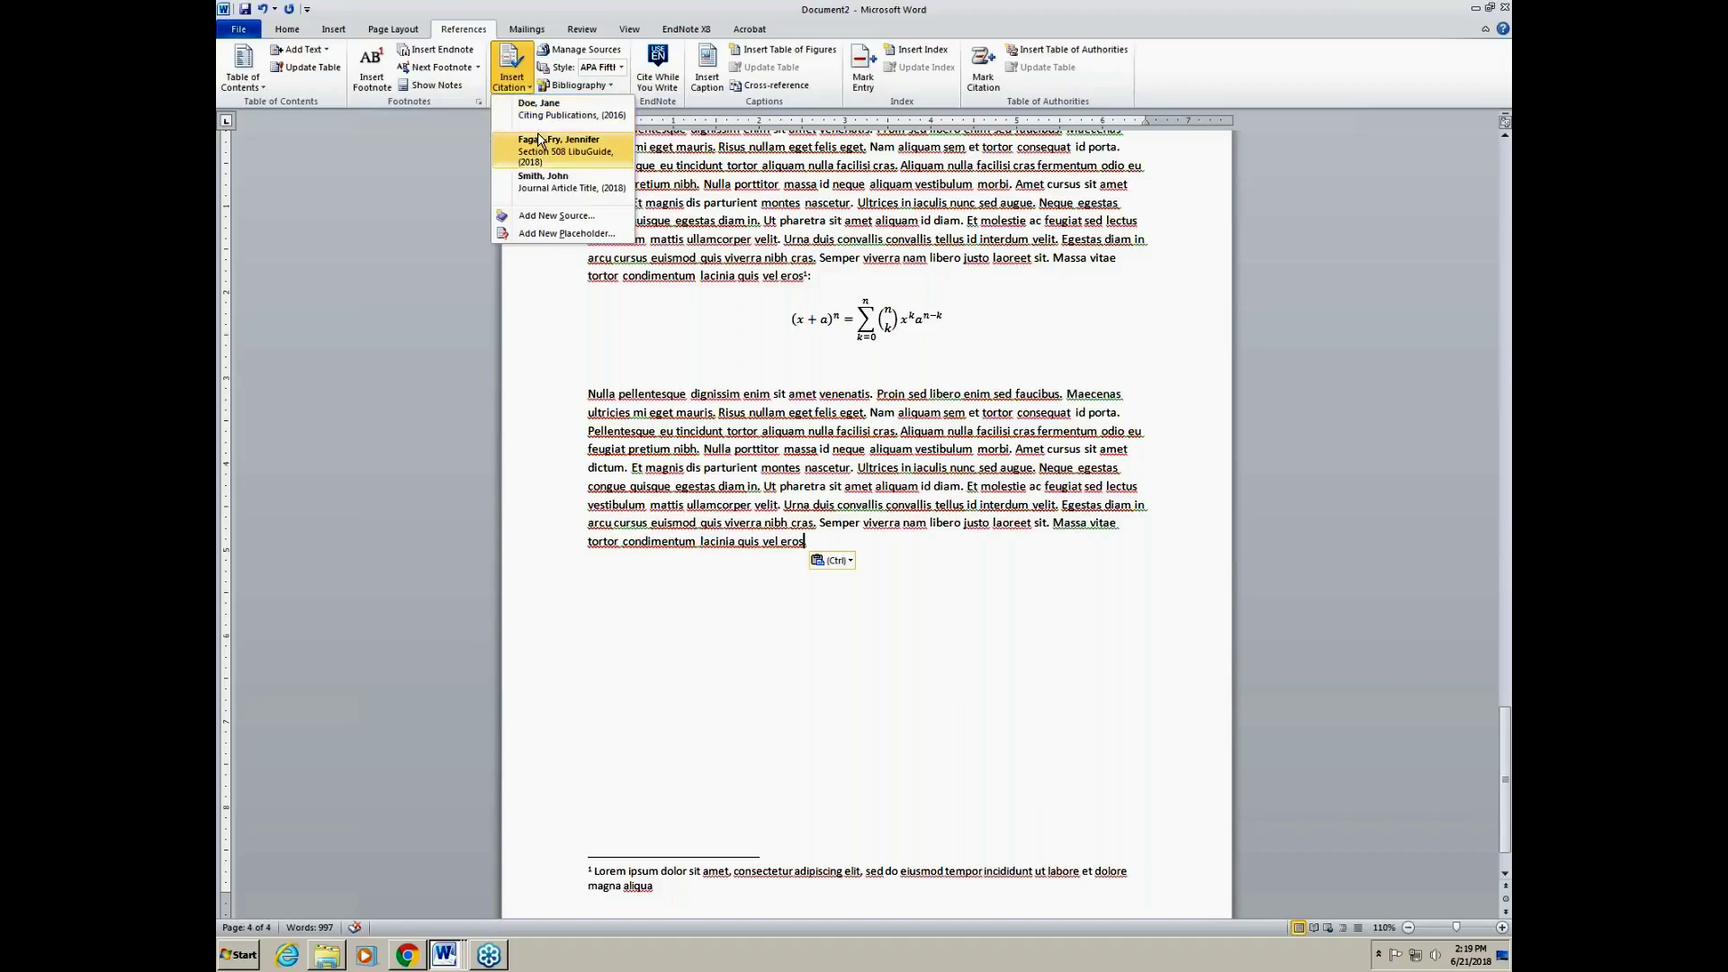
pyautogui.click(548, 218)
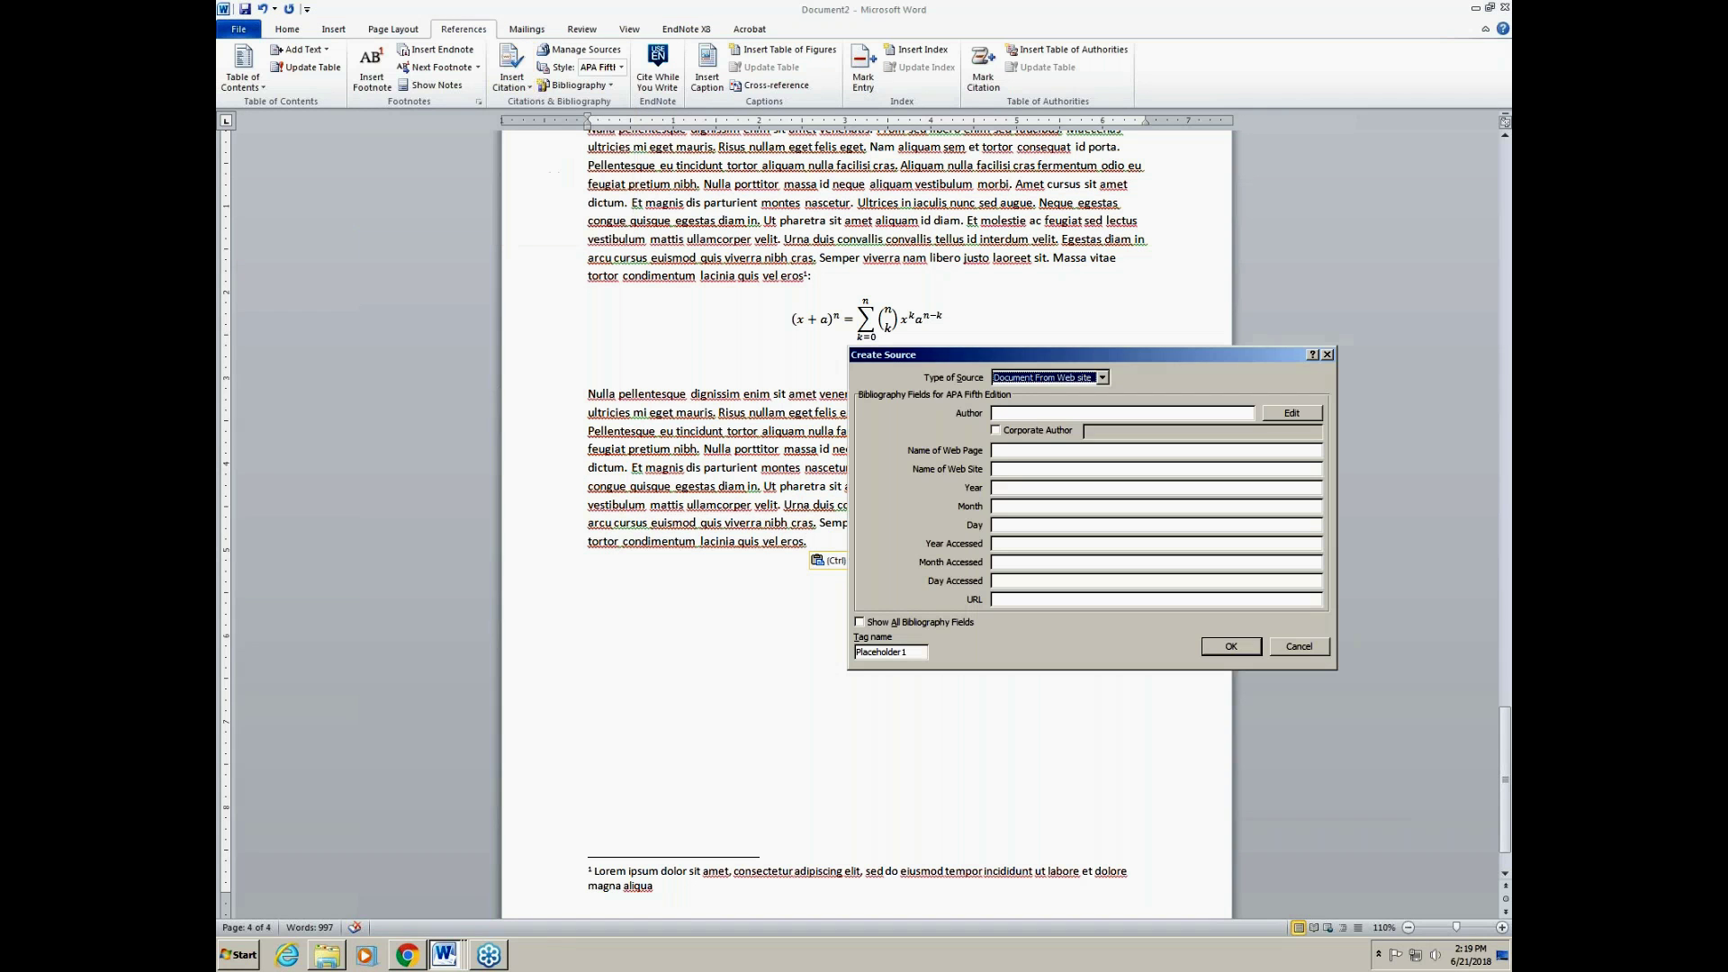
pyautogui.click(1103, 377)
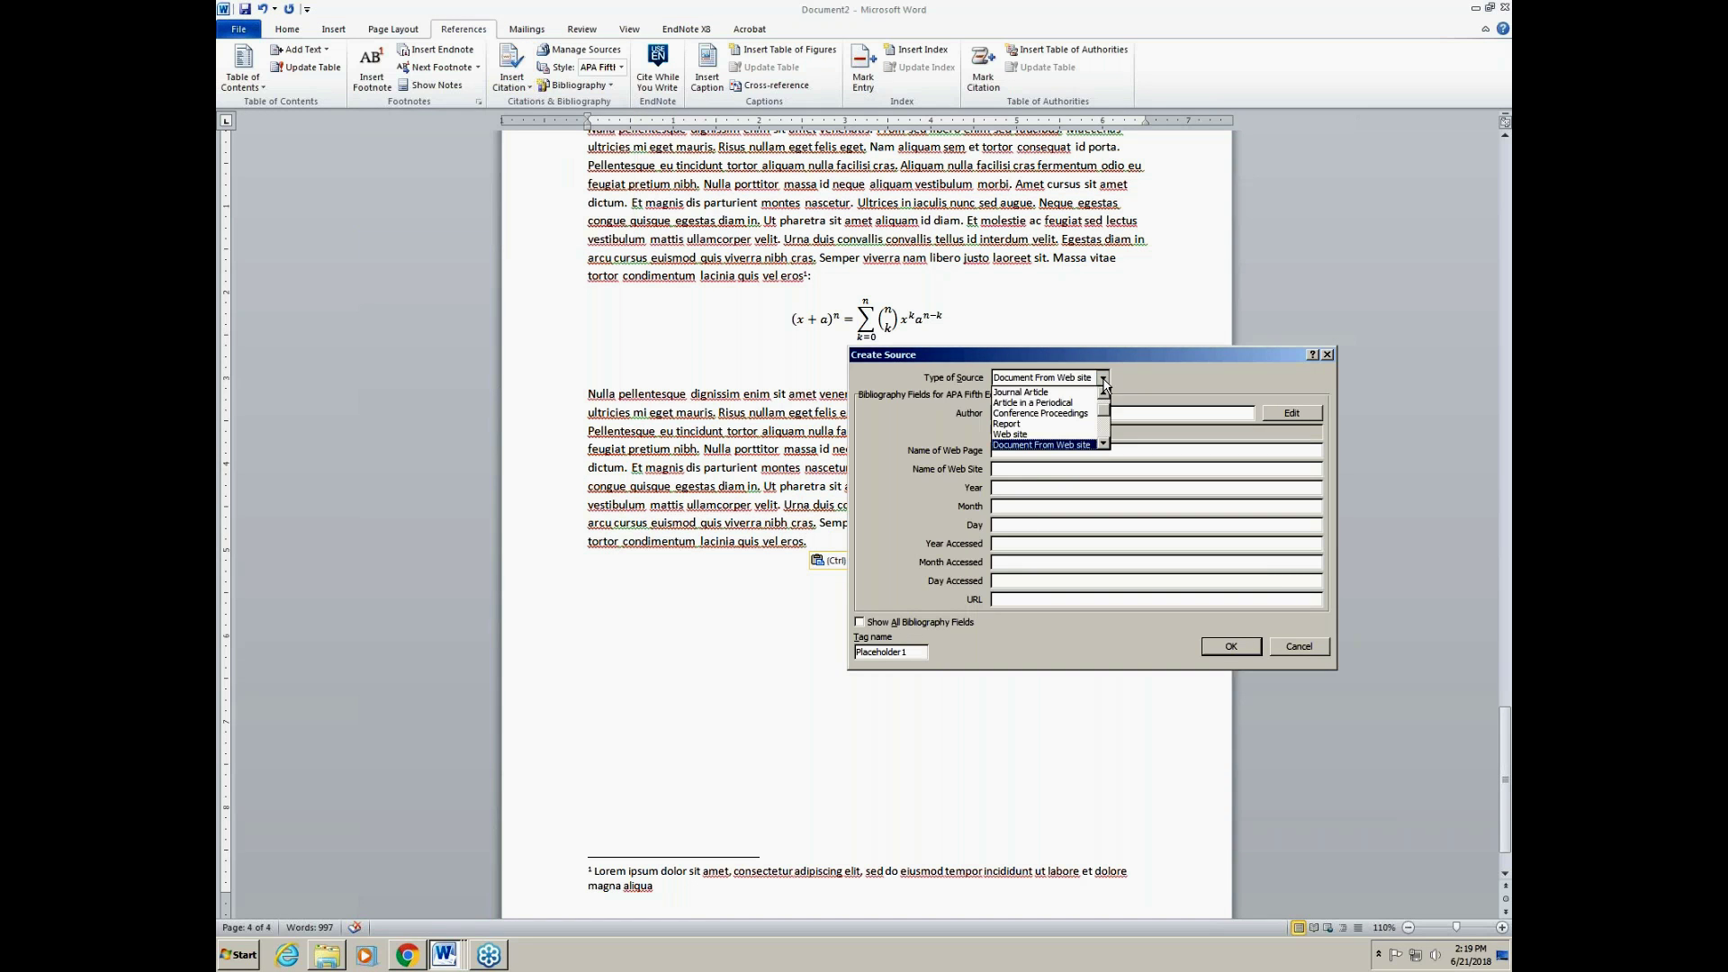
pyautogui.moveTo(1106, 421); pyautogui.dragTo(1109, 435)
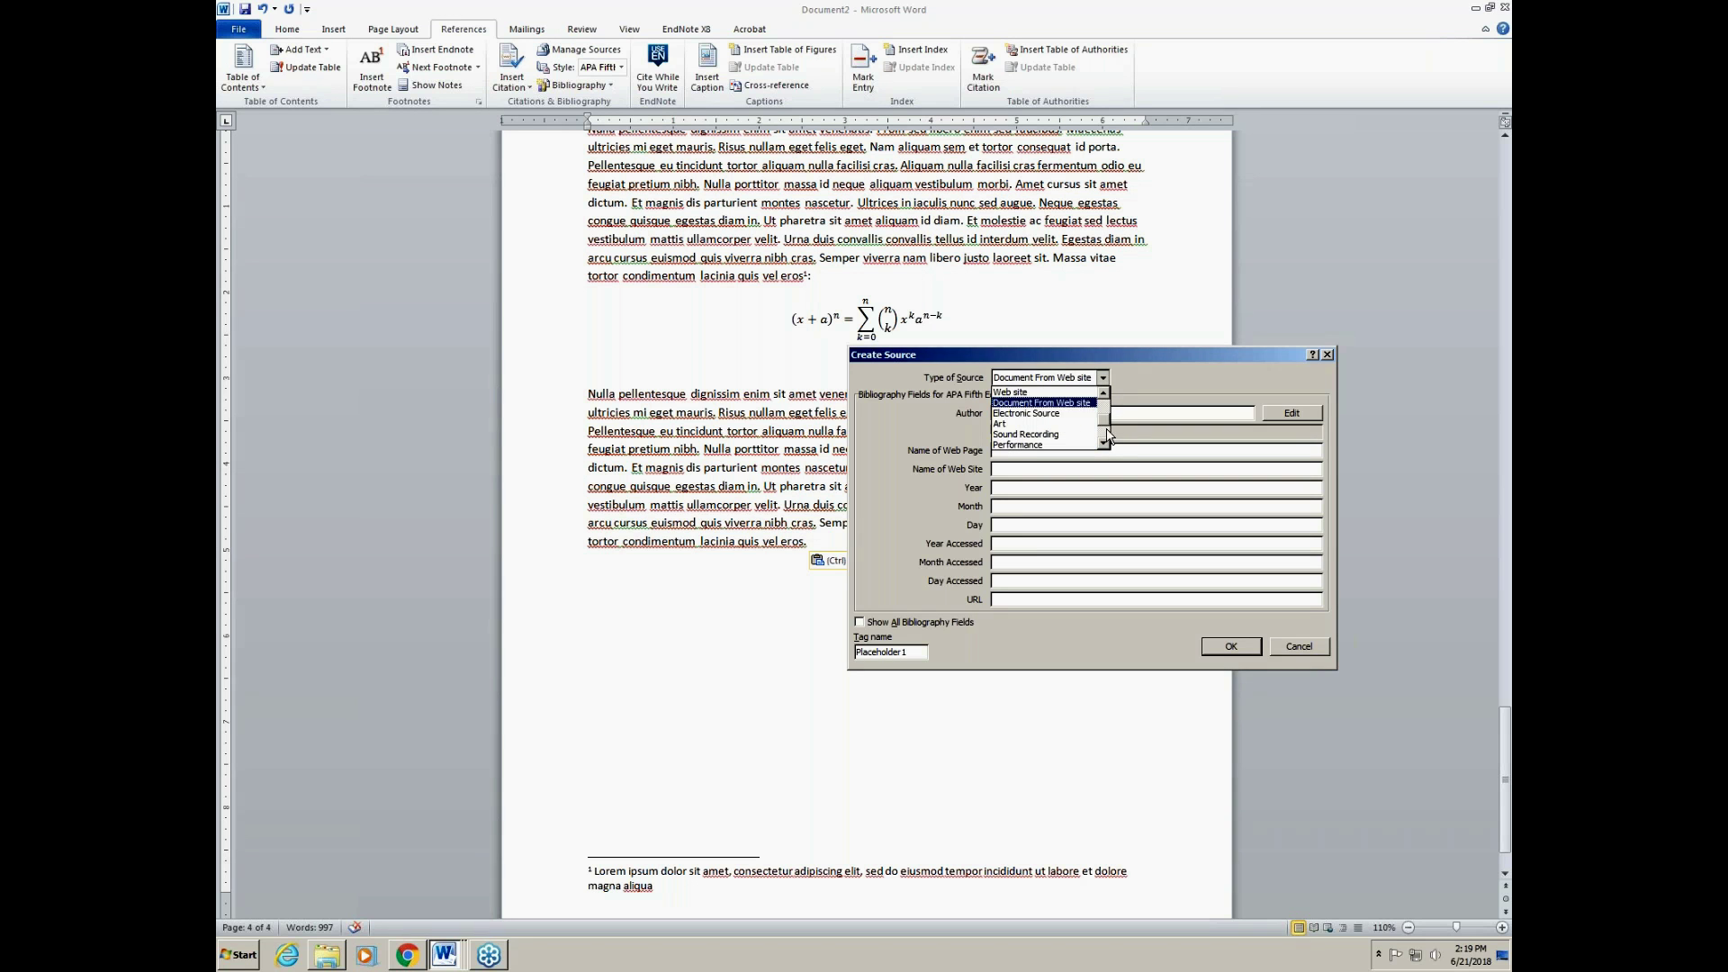
pyautogui.click(1229, 647)
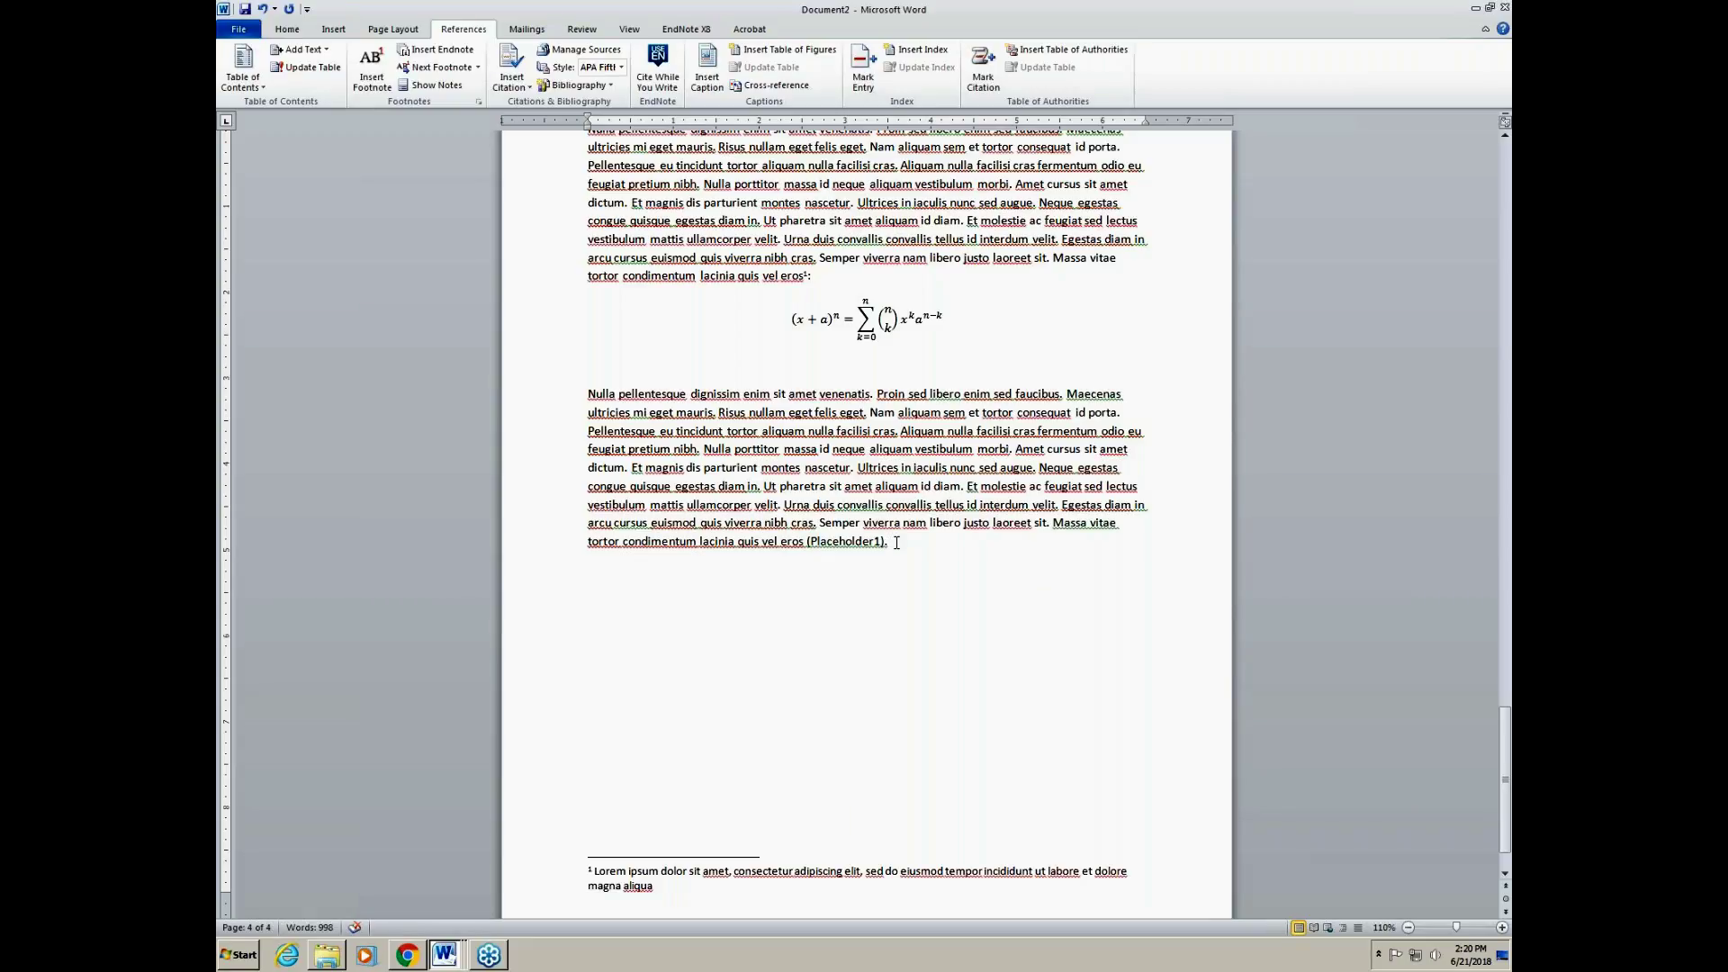
# Step: Add the heading "Heading 3" in the Heading 1 style below the cited paragraph and start a new line under it
pyautogui.press('Return')
pyautogui.click(287, 34)
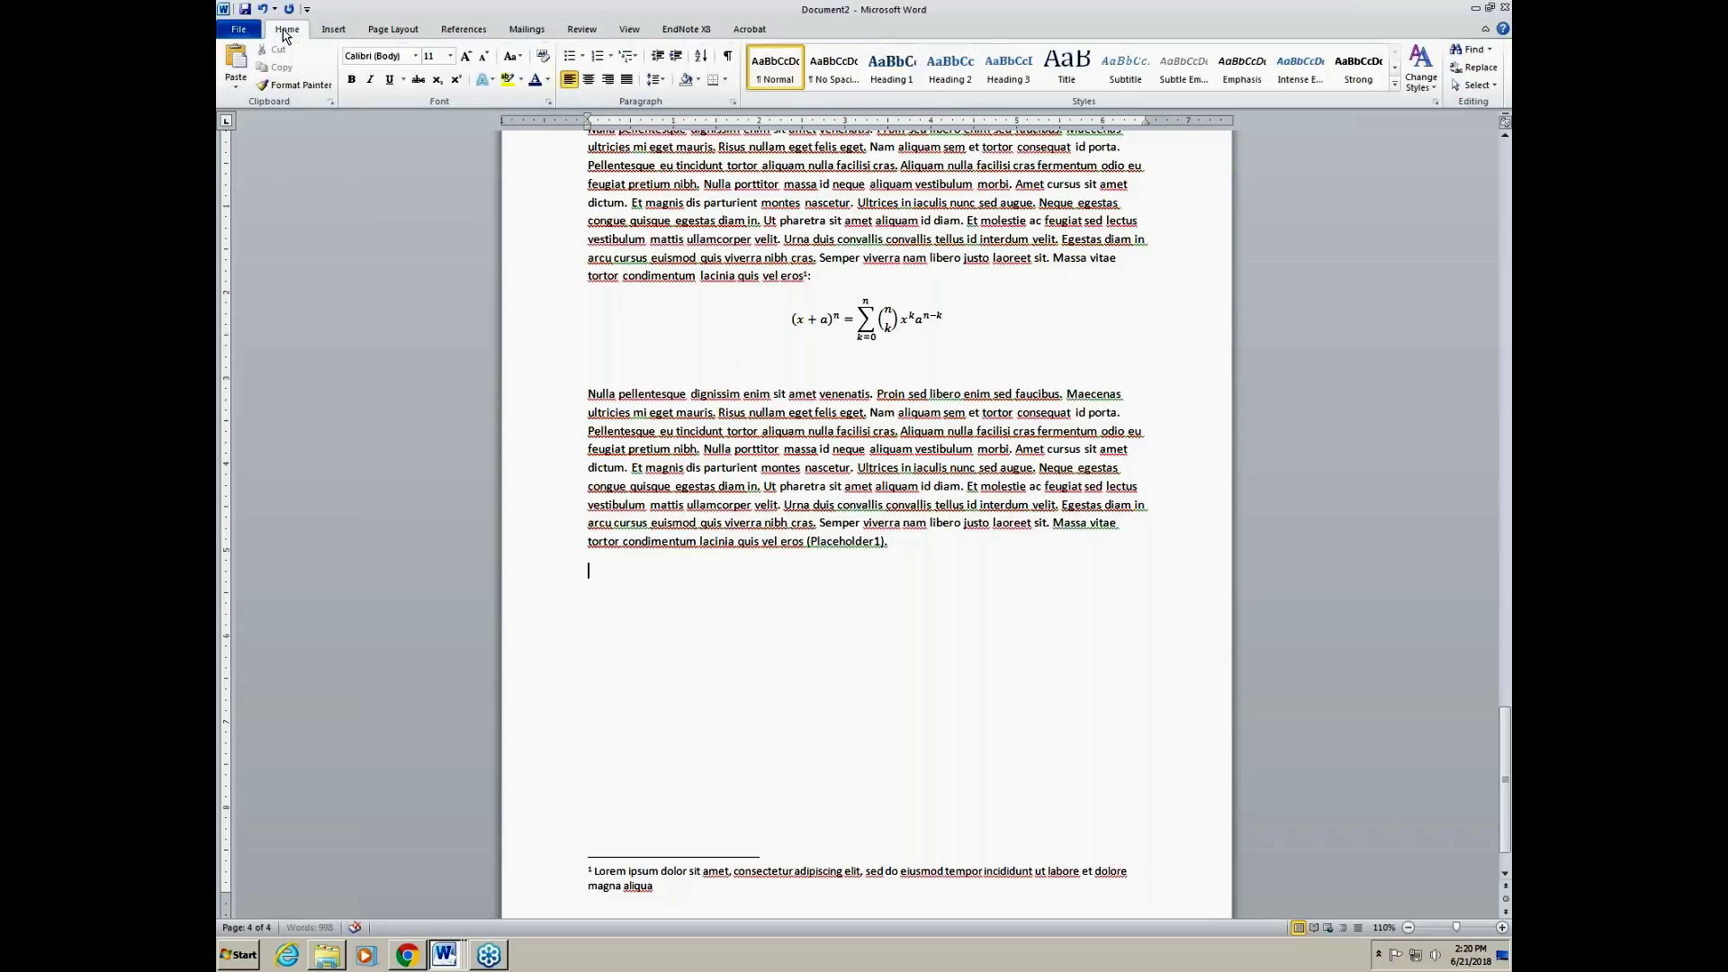
pyautogui.click(889, 68)
pyautogui.write('Hea')
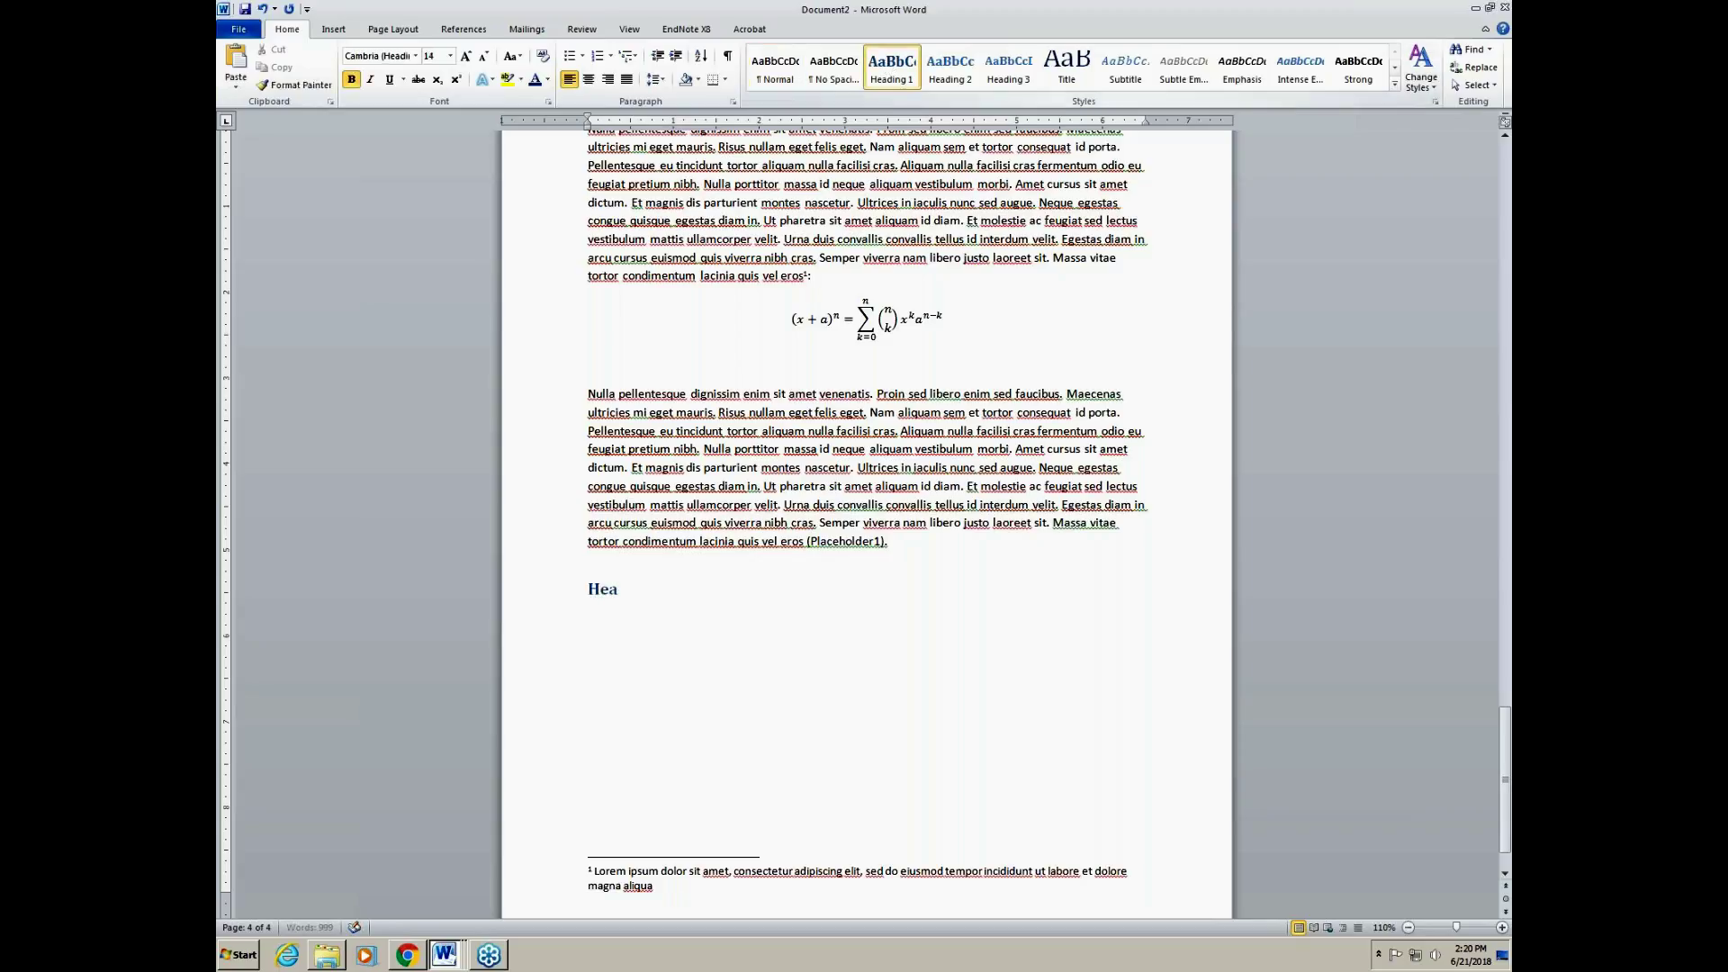
pyautogui.write('ding 3')
pyautogui.press('Return')
pyautogui.hotkey('ctrl', 'a')
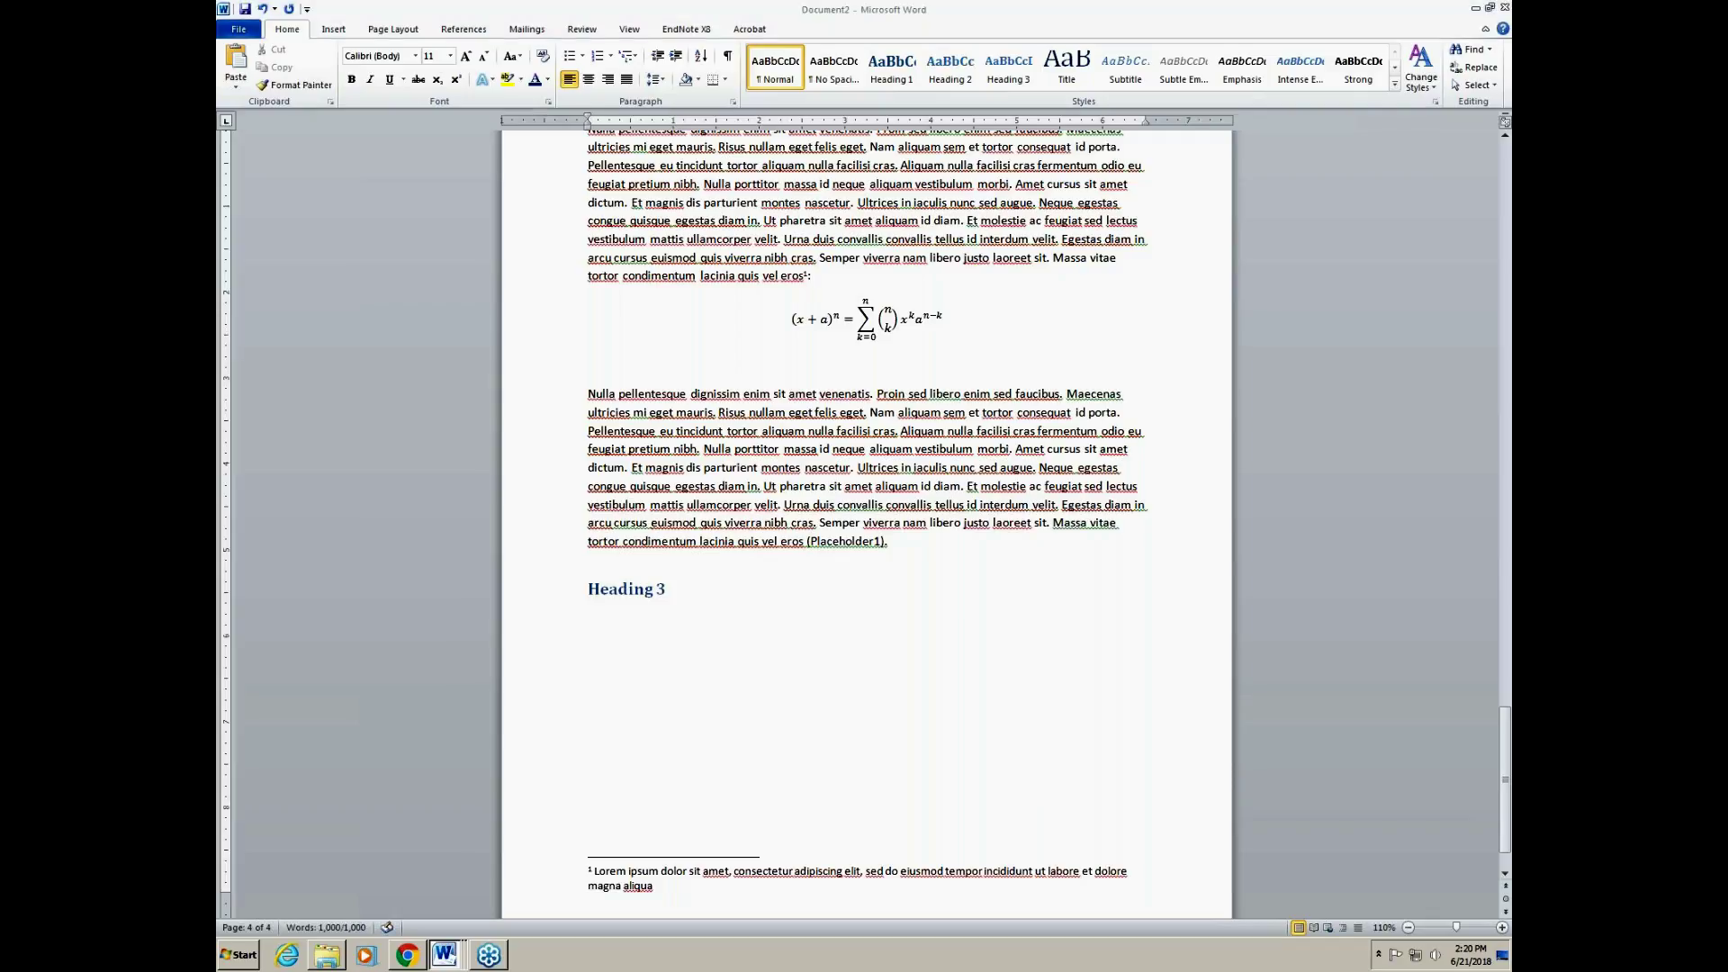
# Step: Paste the "Lorem ipsum dolor sit amet" paragraph as text only under the heading "Heading 3"
pyautogui.click(600, 620)
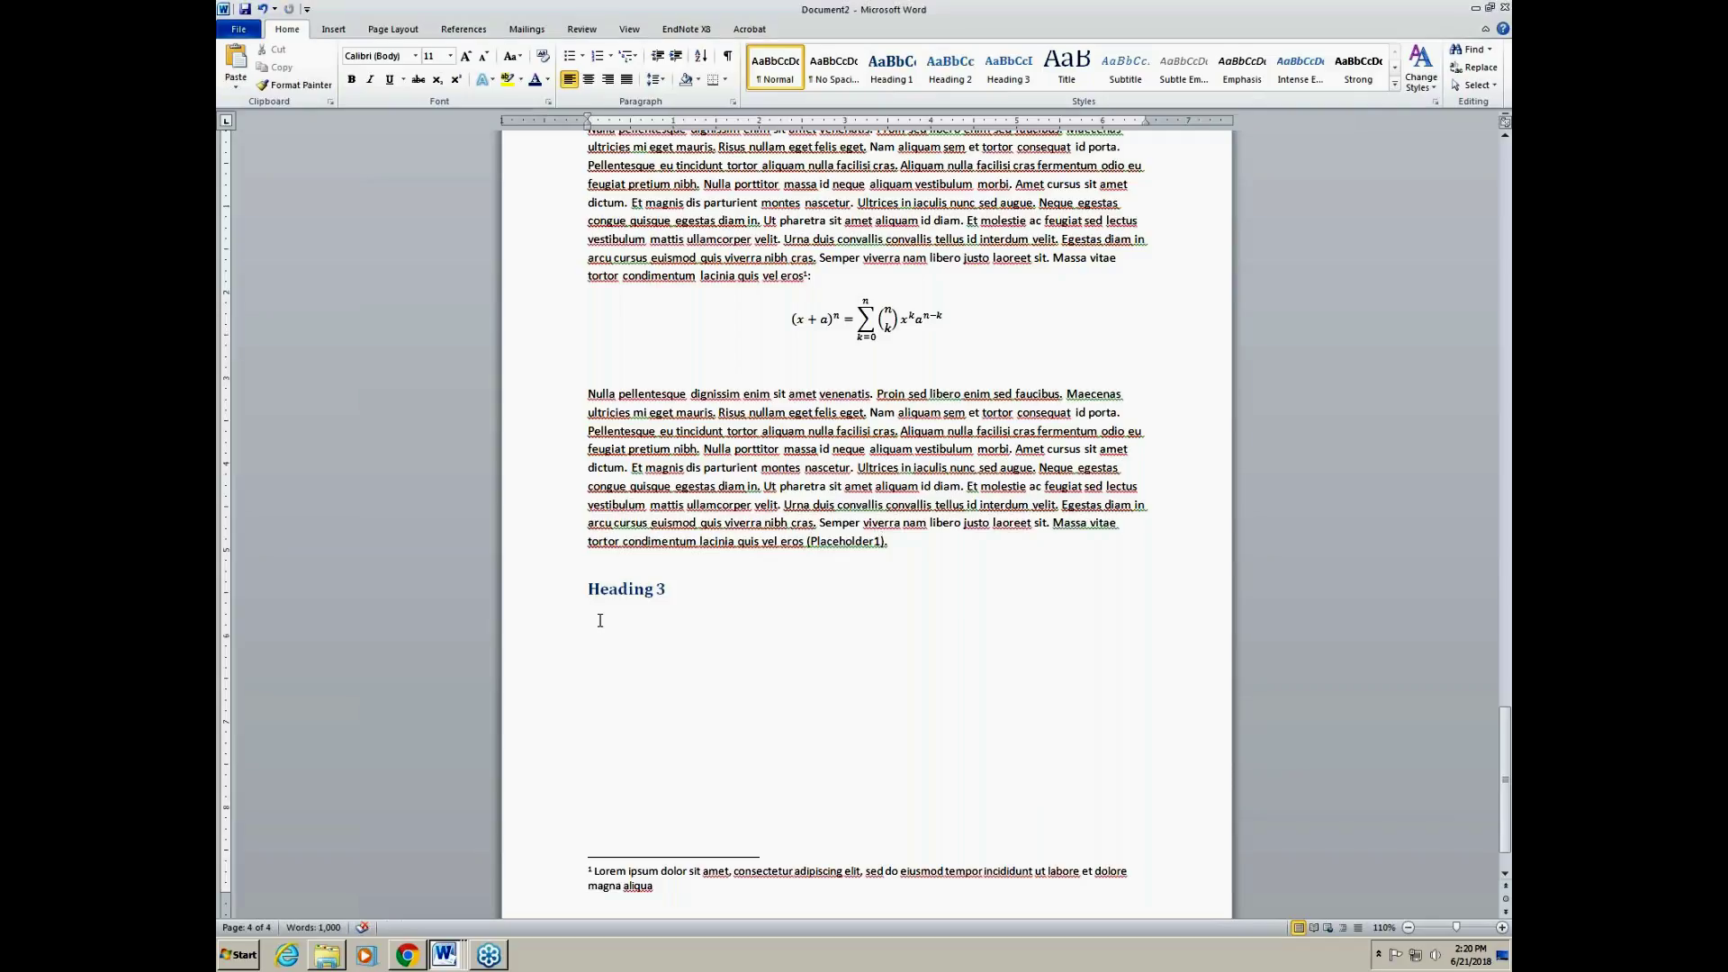
pyautogui.rightClick(600, 620)
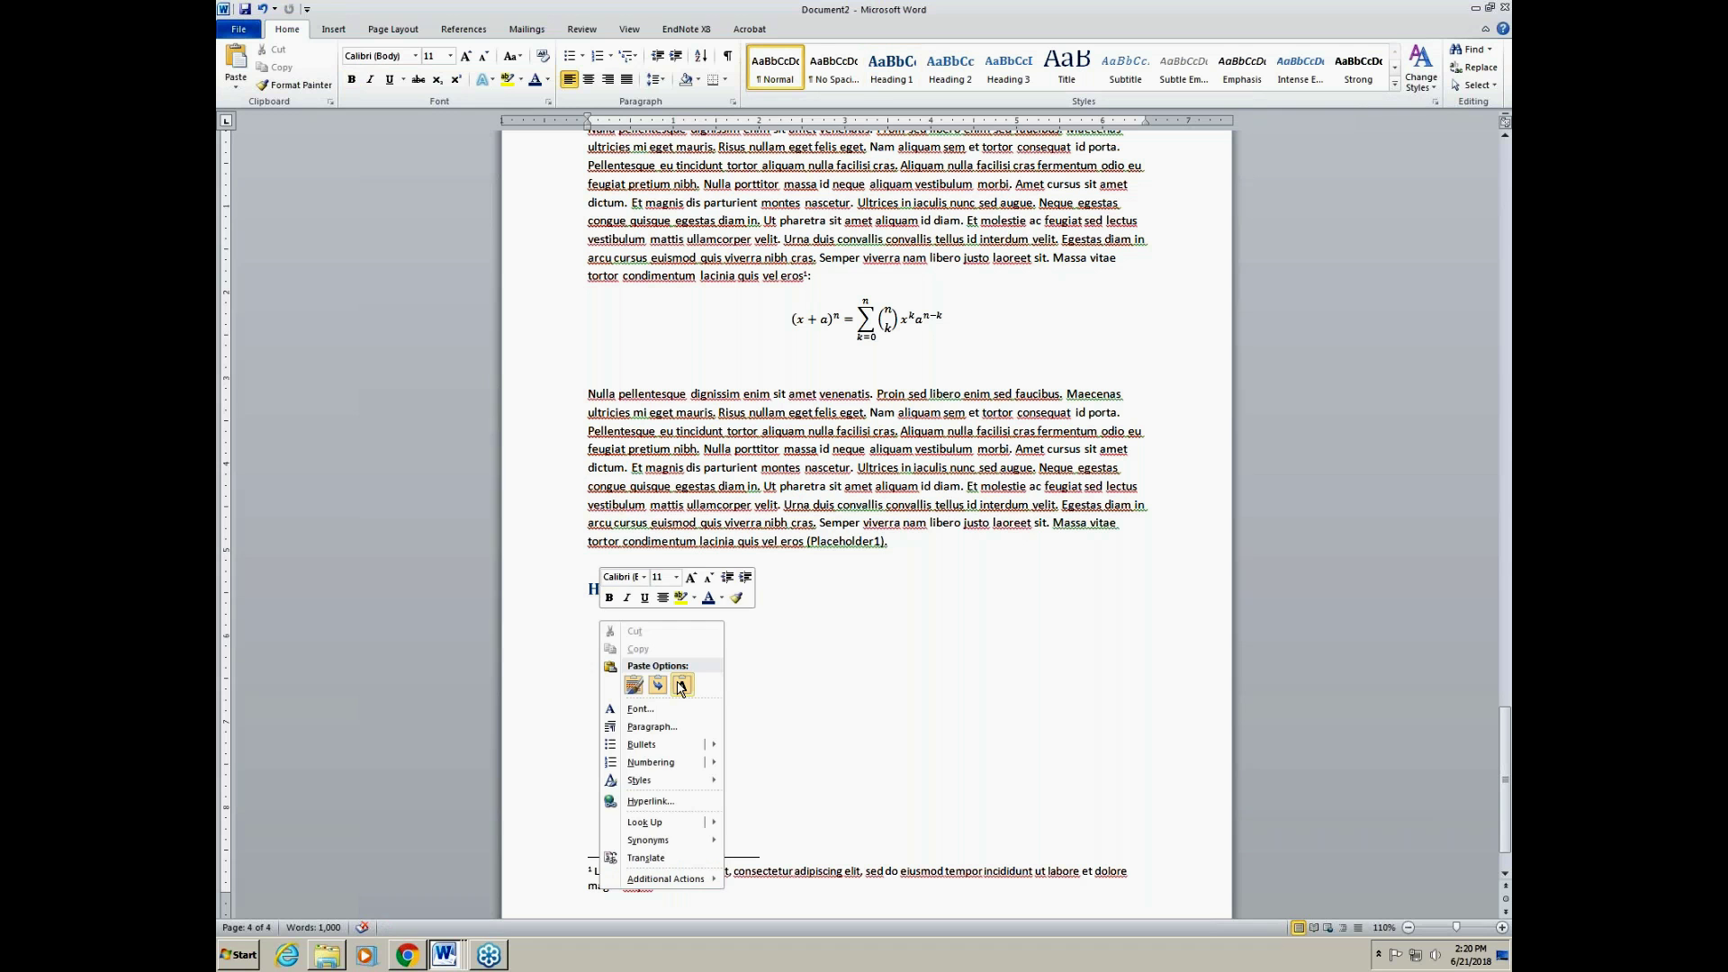
pyautogui.click(682, 687)
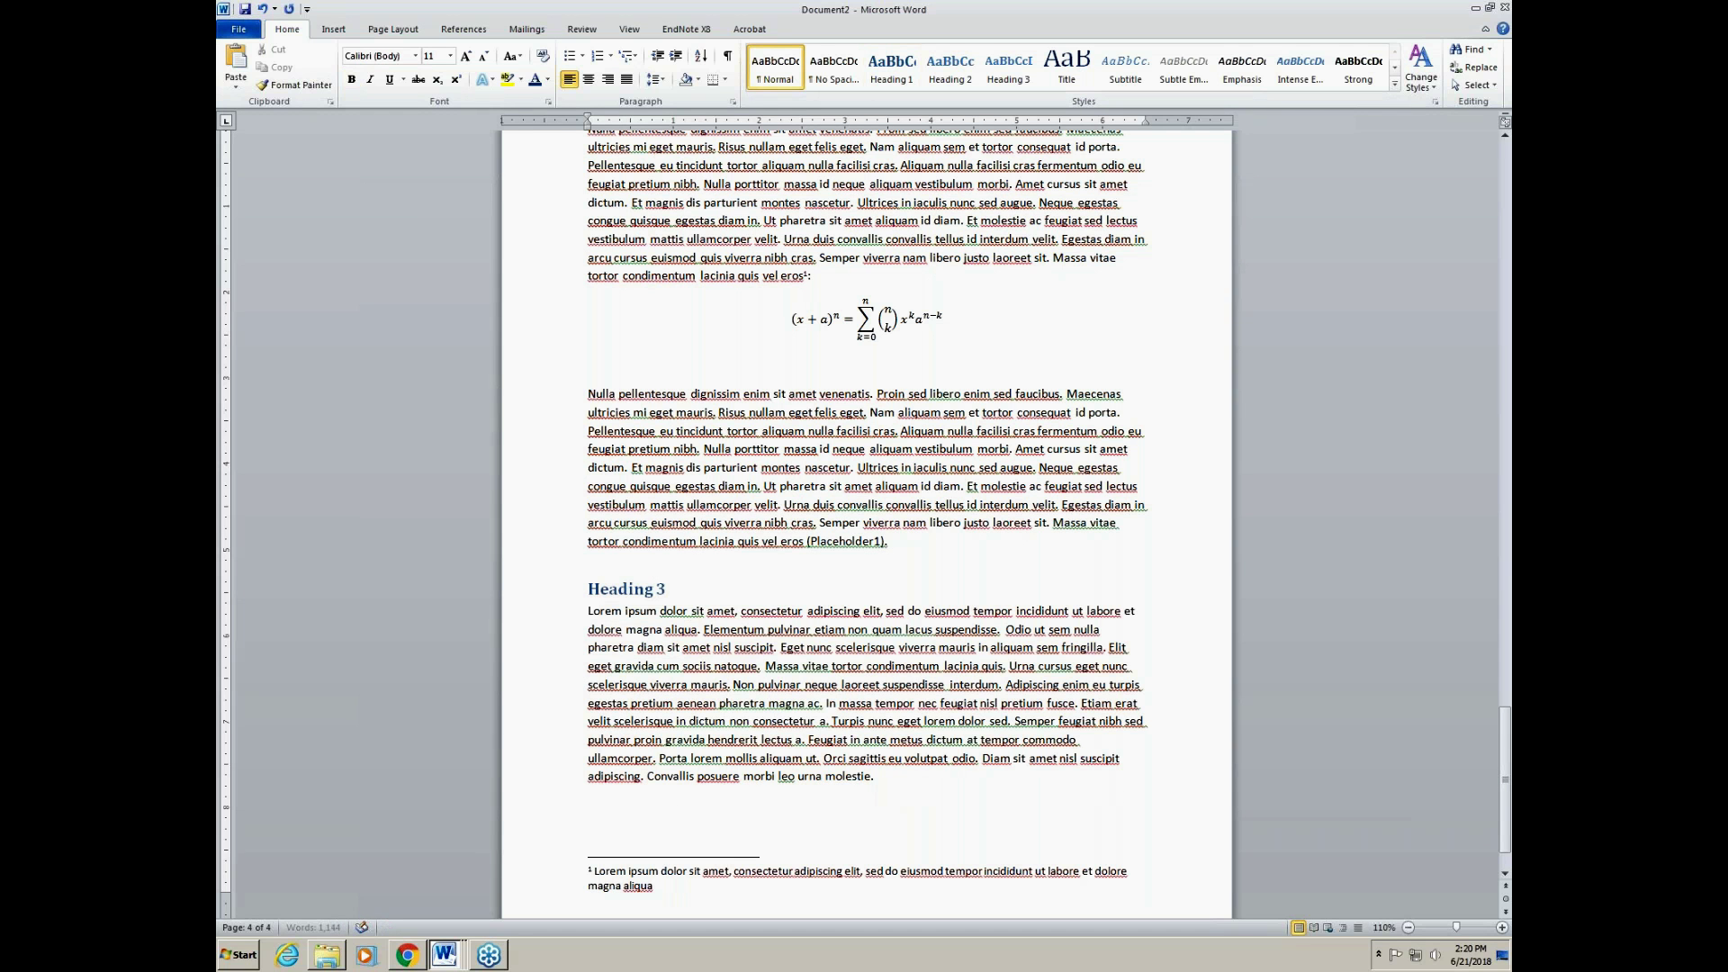
# Step: Insert the picture Image 2 from the 508 DEMO folder after the paragraph under "Heading 3"
pyautogui.click(334, 29)
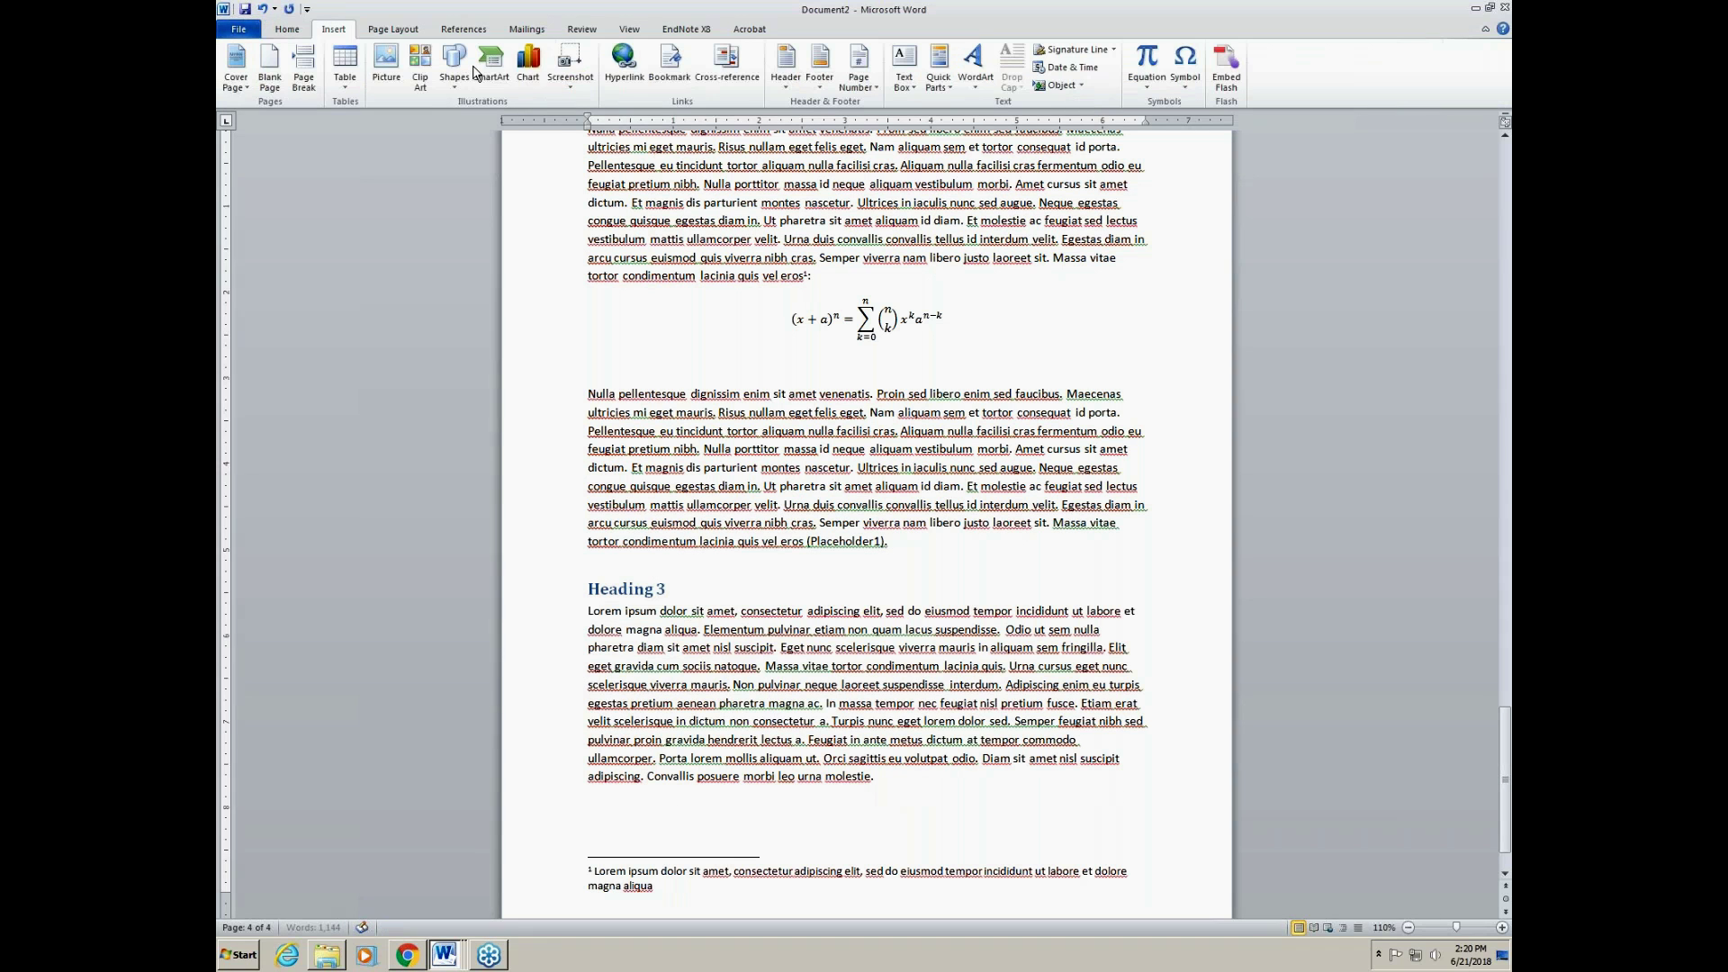
pyautogui.click(379, 75)
pyautogui.click(498, 152)
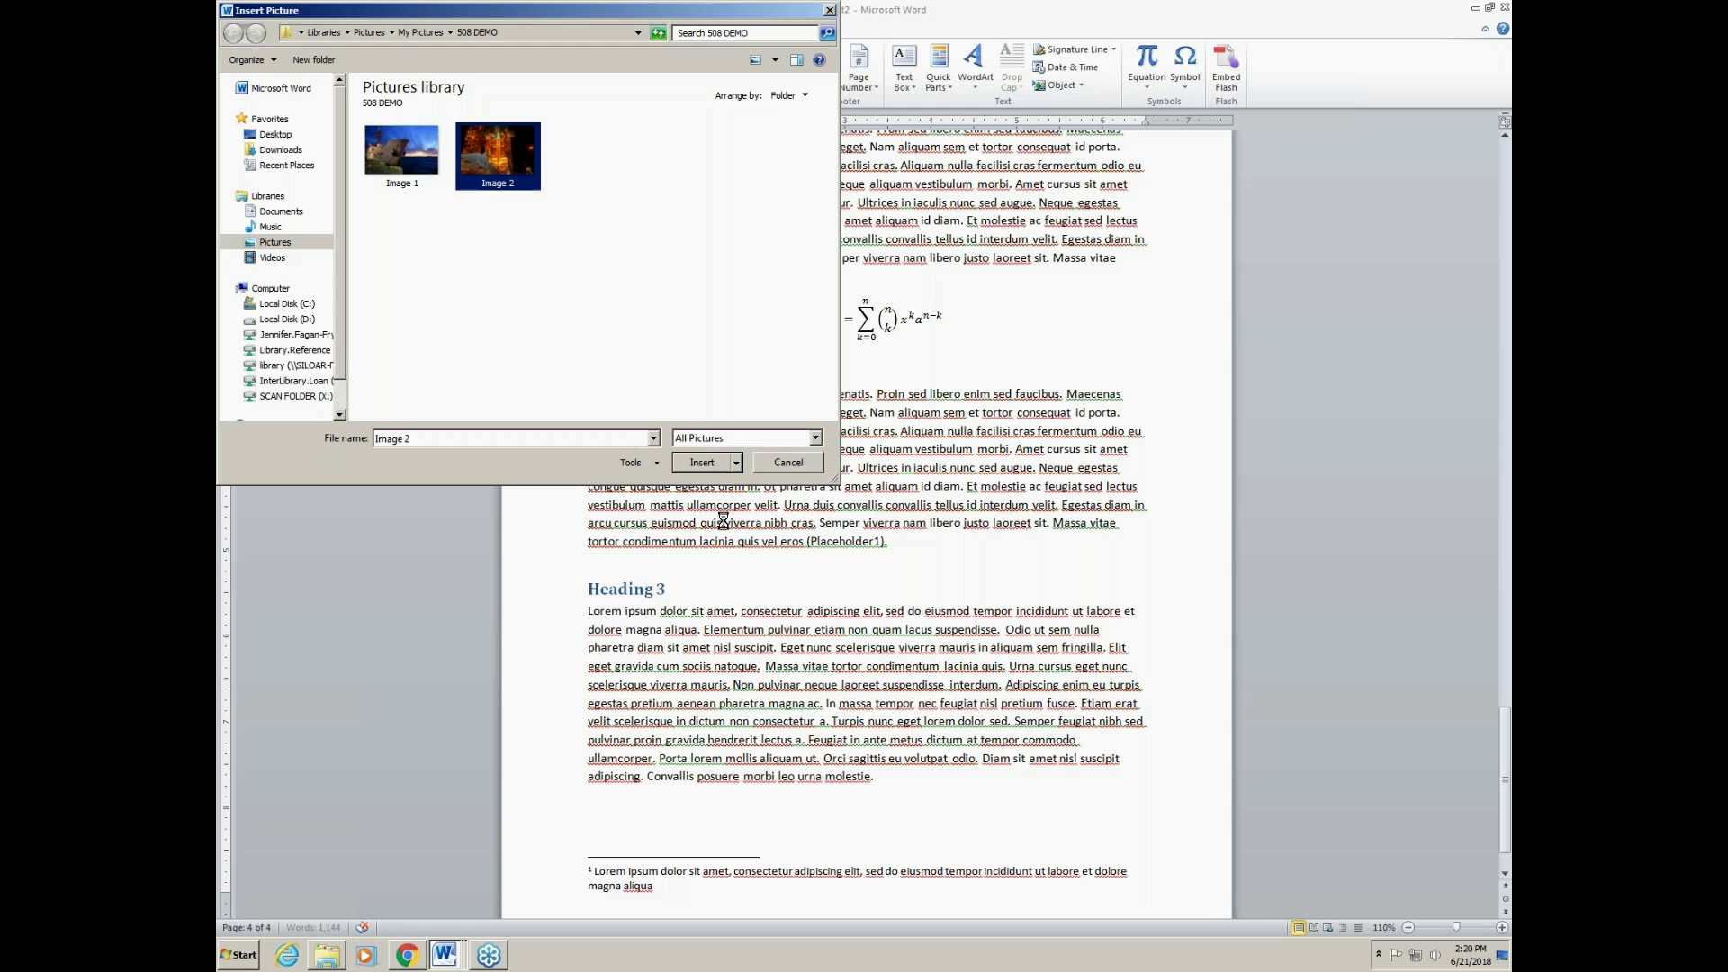
pyautogui.click(706, 461)
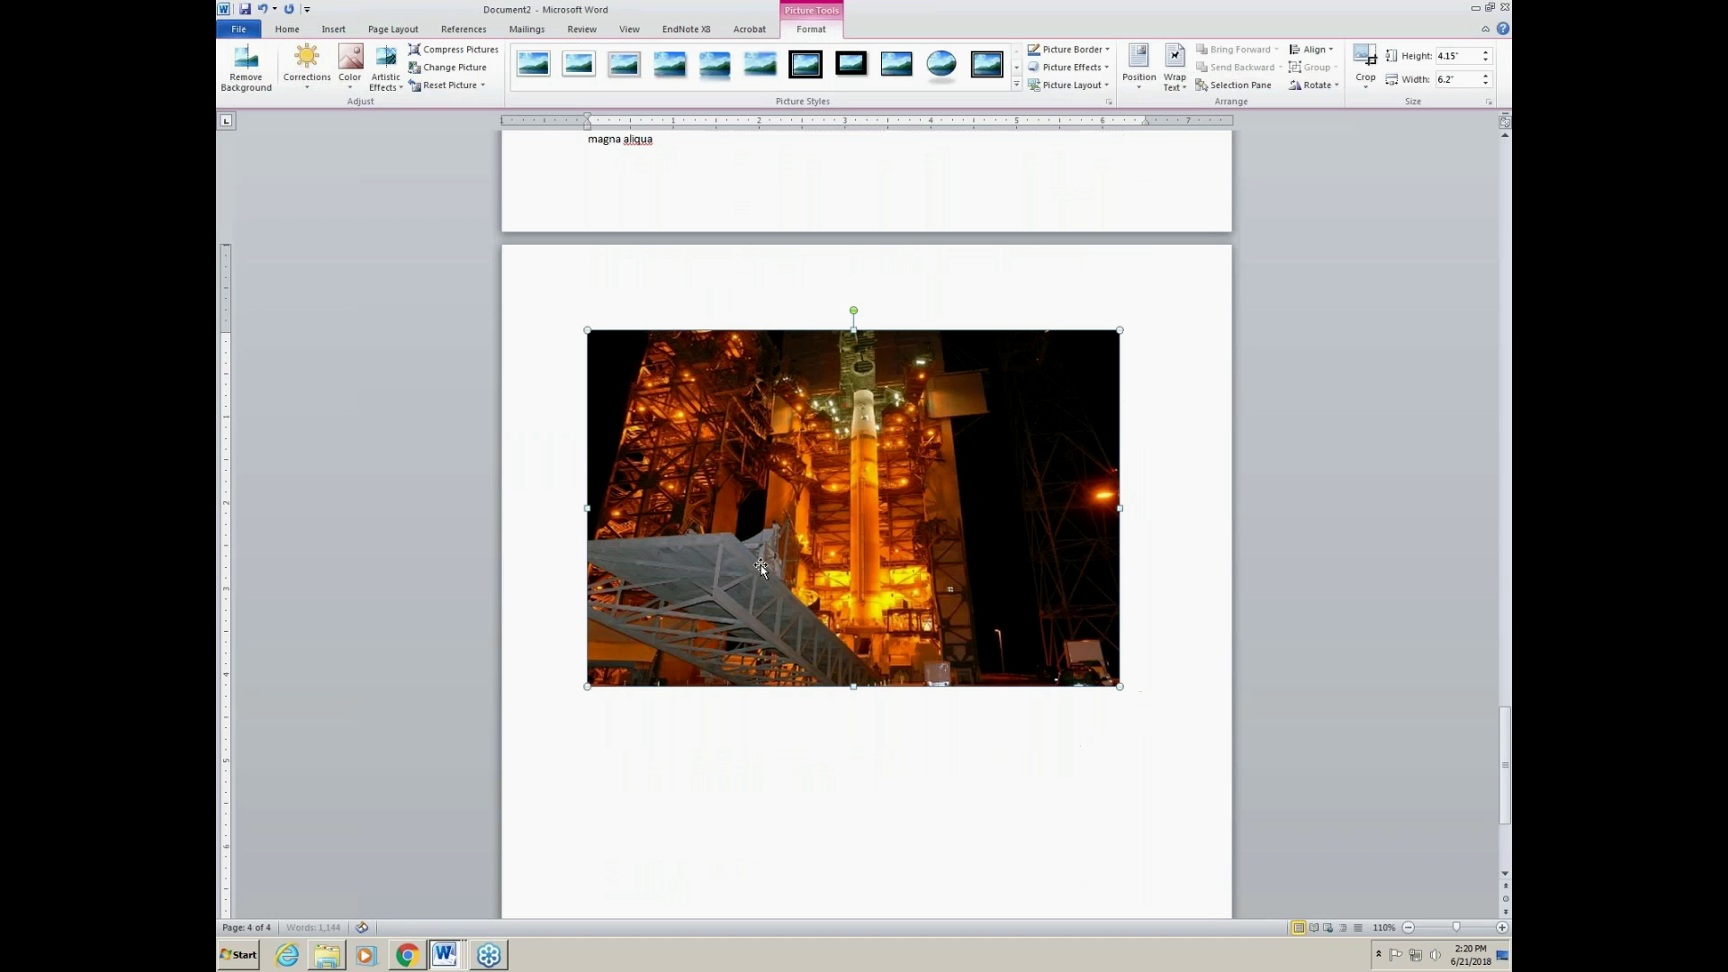
# Step: Add a caption with the label Figure below the inserted rocket picture
pyautogui.rightClick(759, 561)
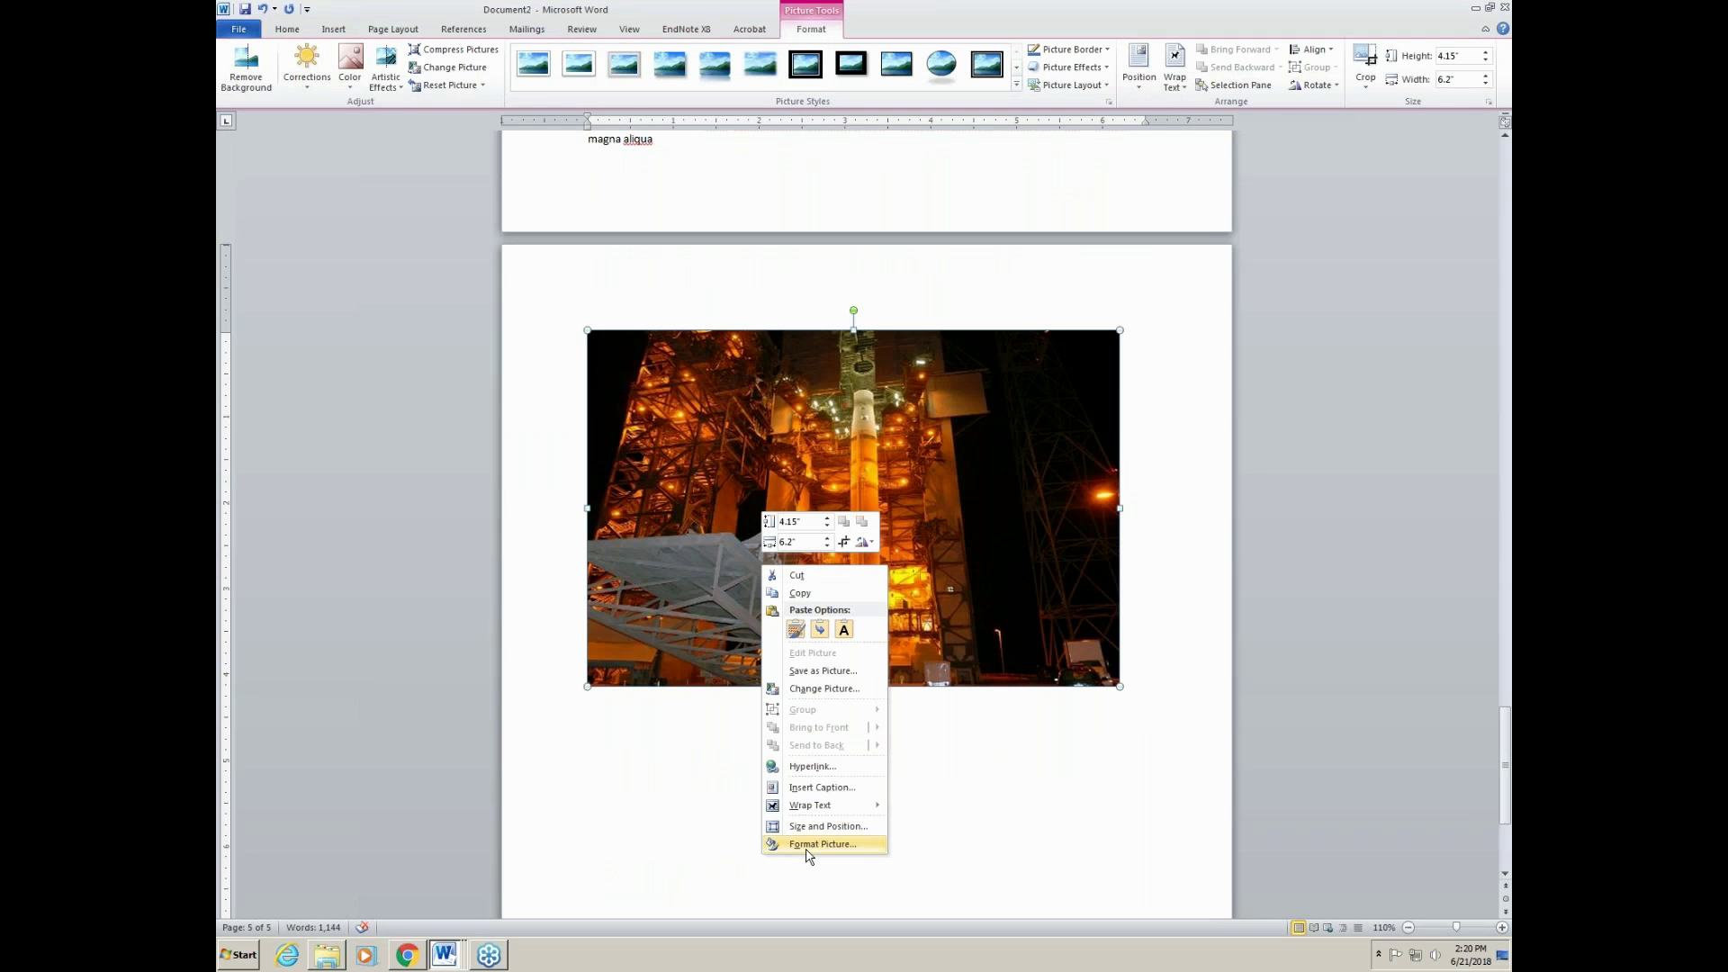
pyautogui.click(815, 789)
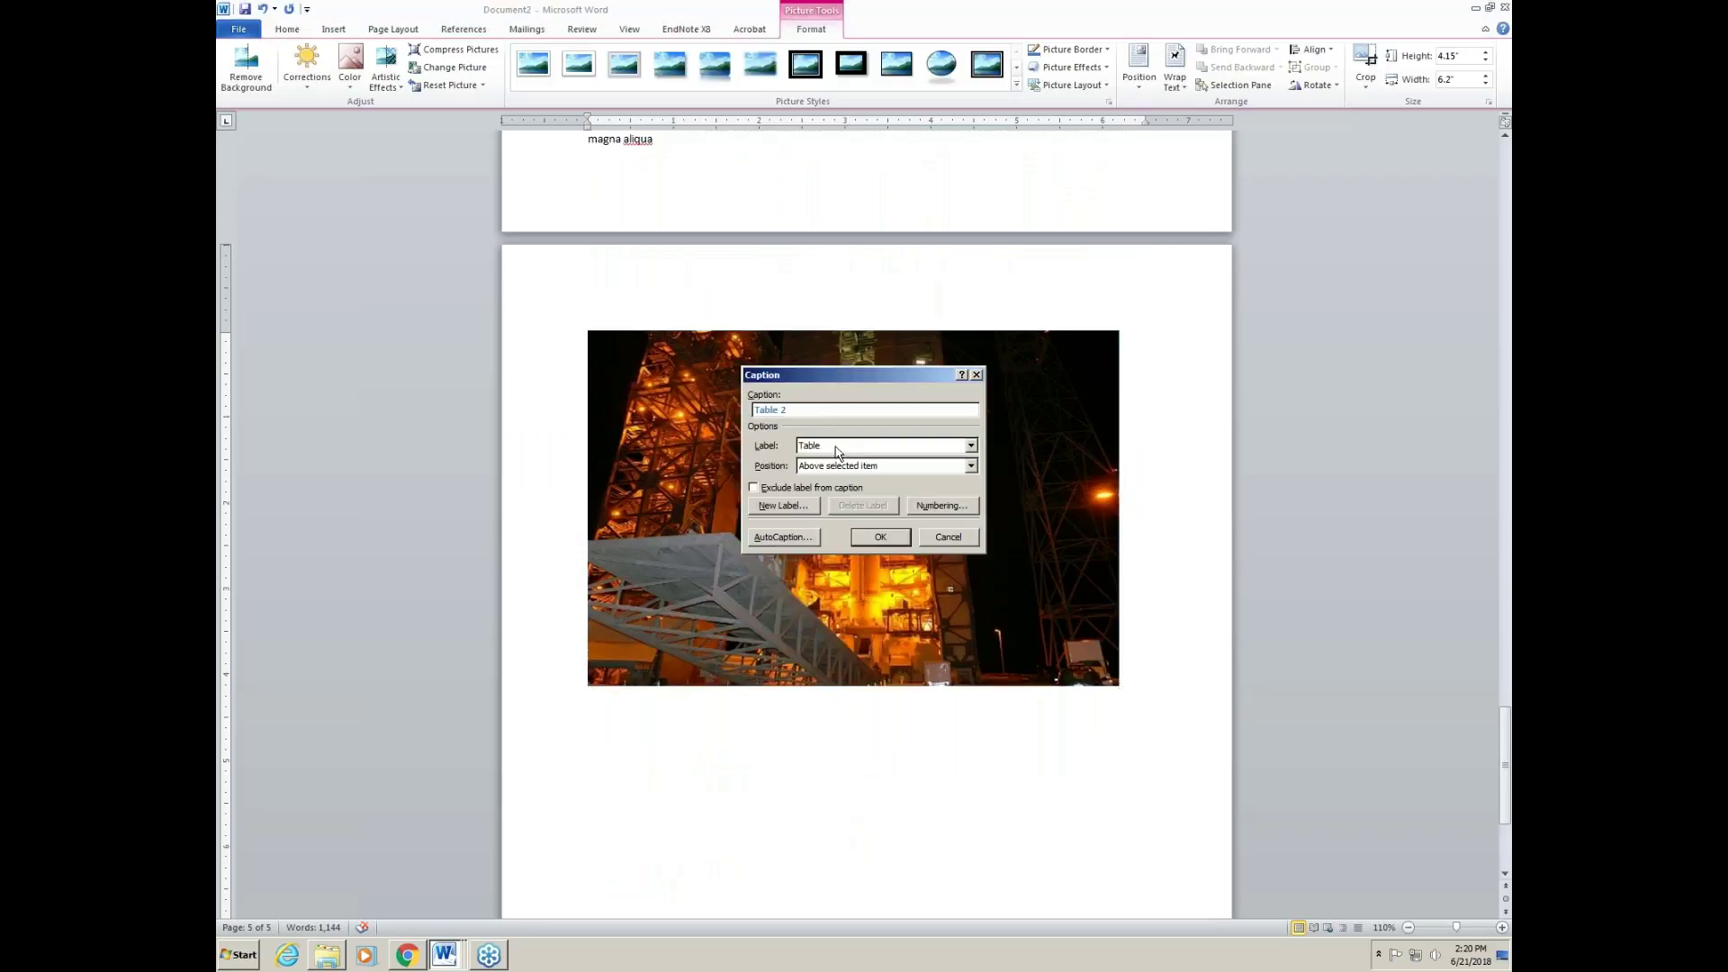
pyautogui.click(836, 449)
pyautogui.click(821, 471)
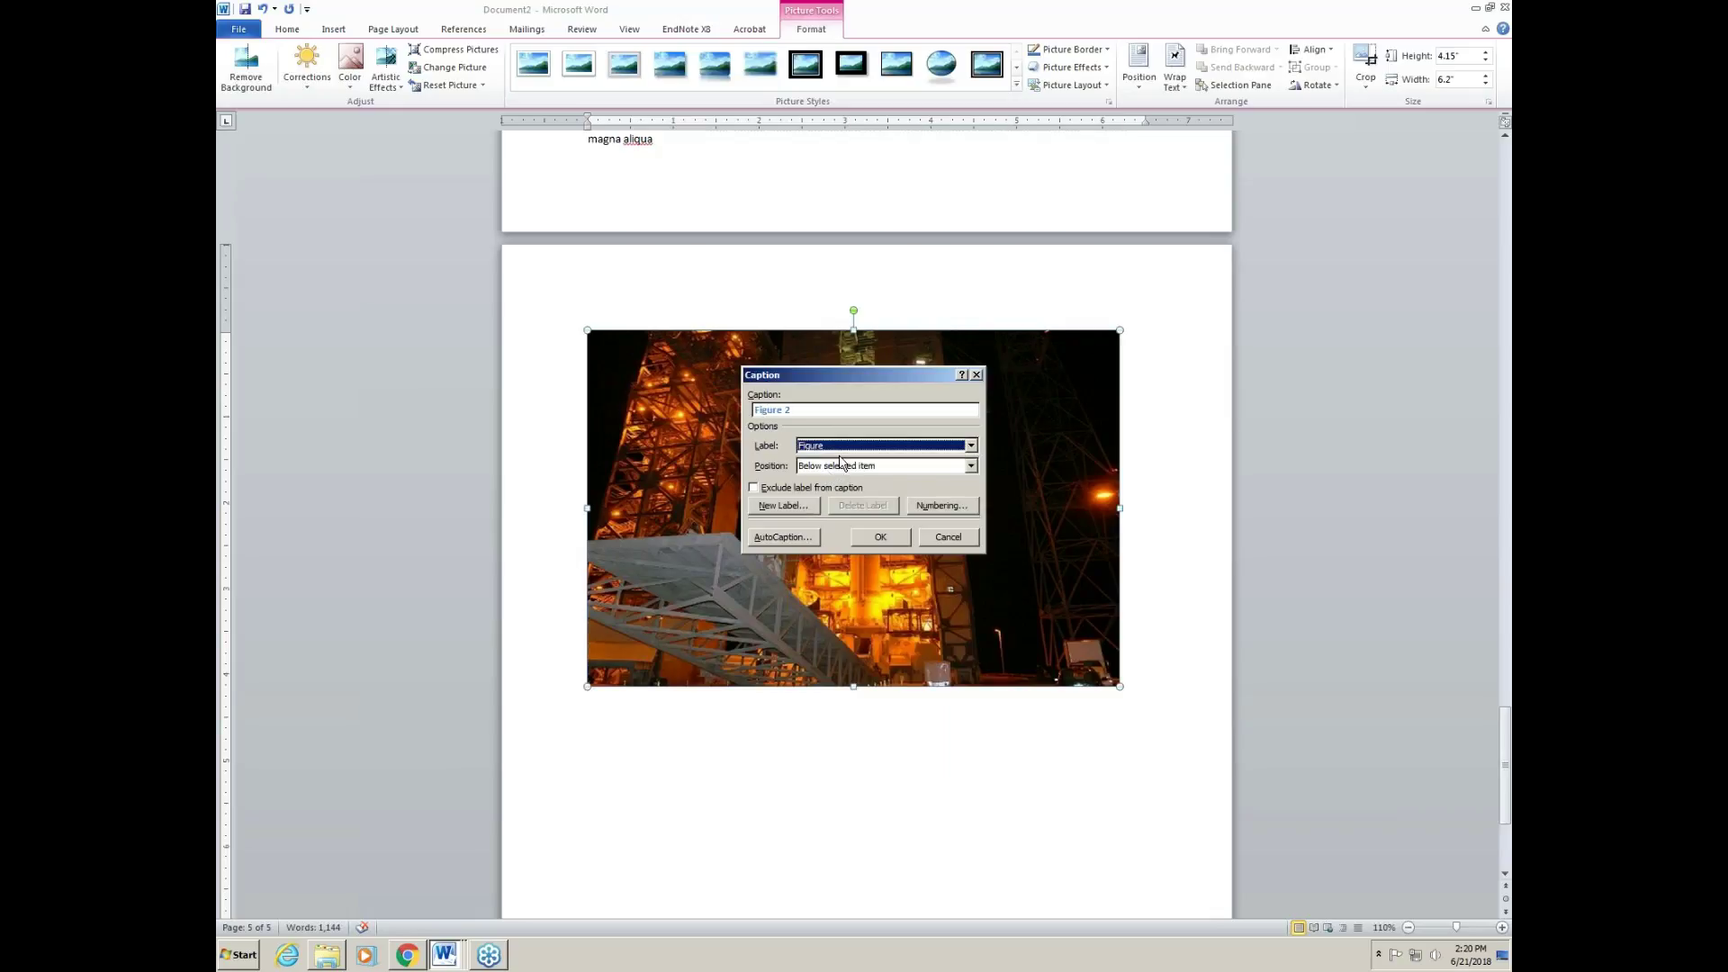
pyautogui.click(879, 538)
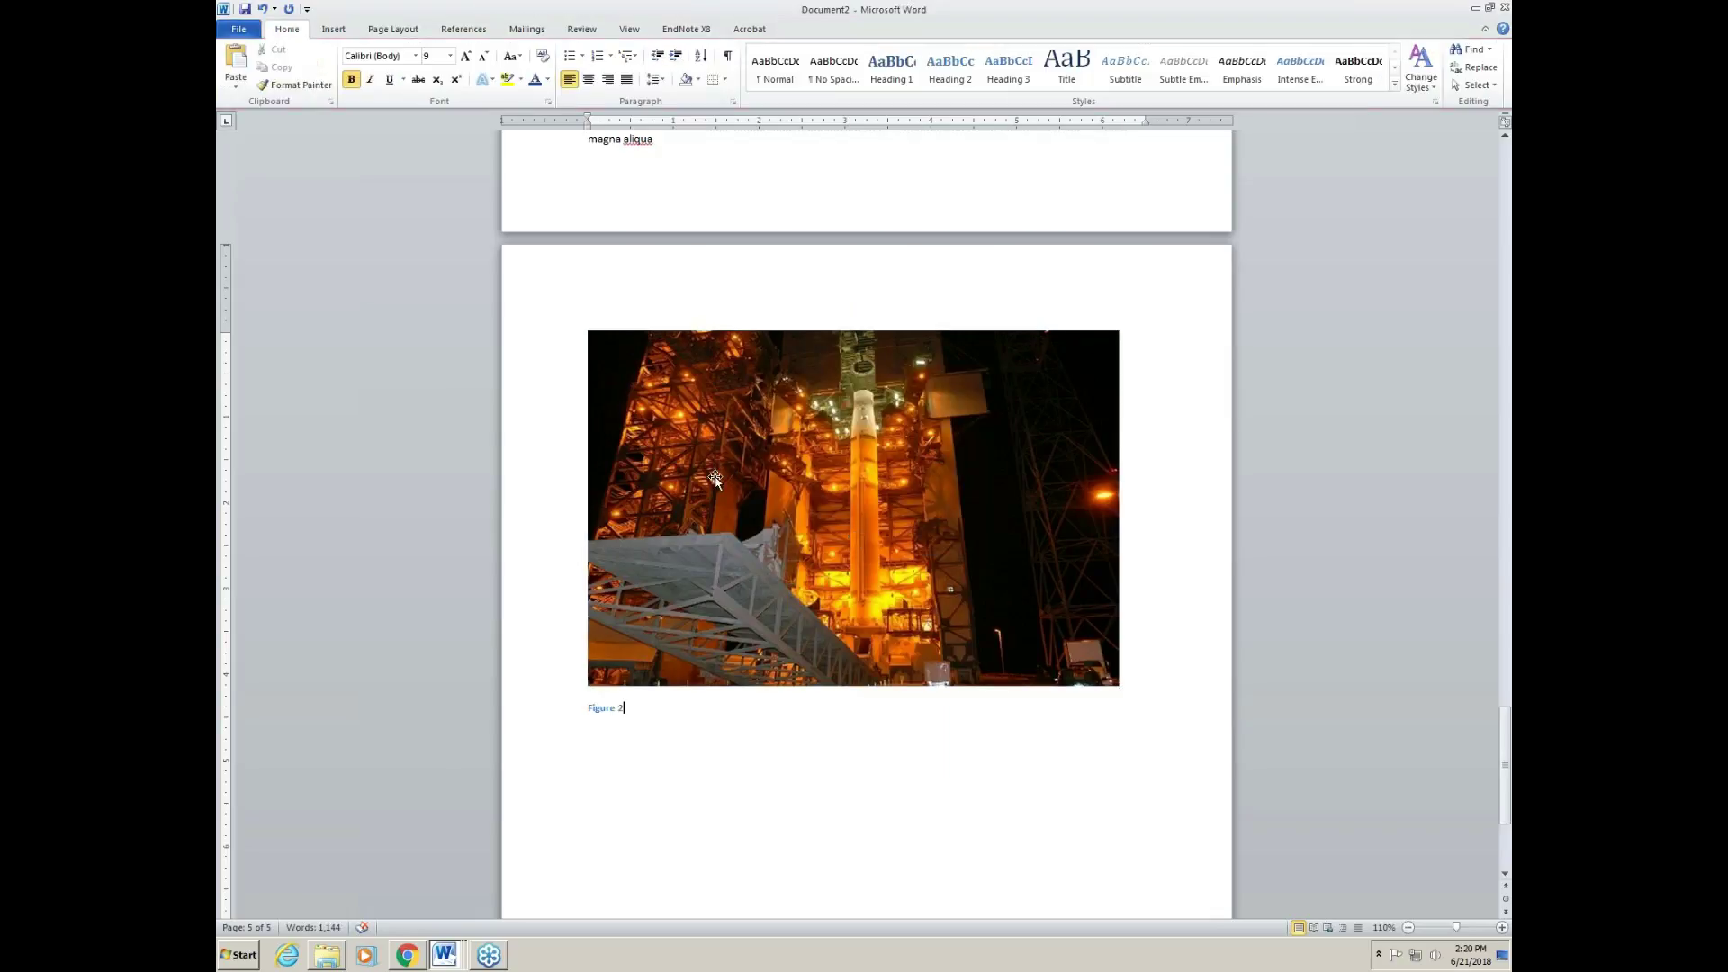
# Step: Give the rocket picture the alt text description "GOES-R" and start a new line below its caption
pyautogui.rightClick(734, 524)
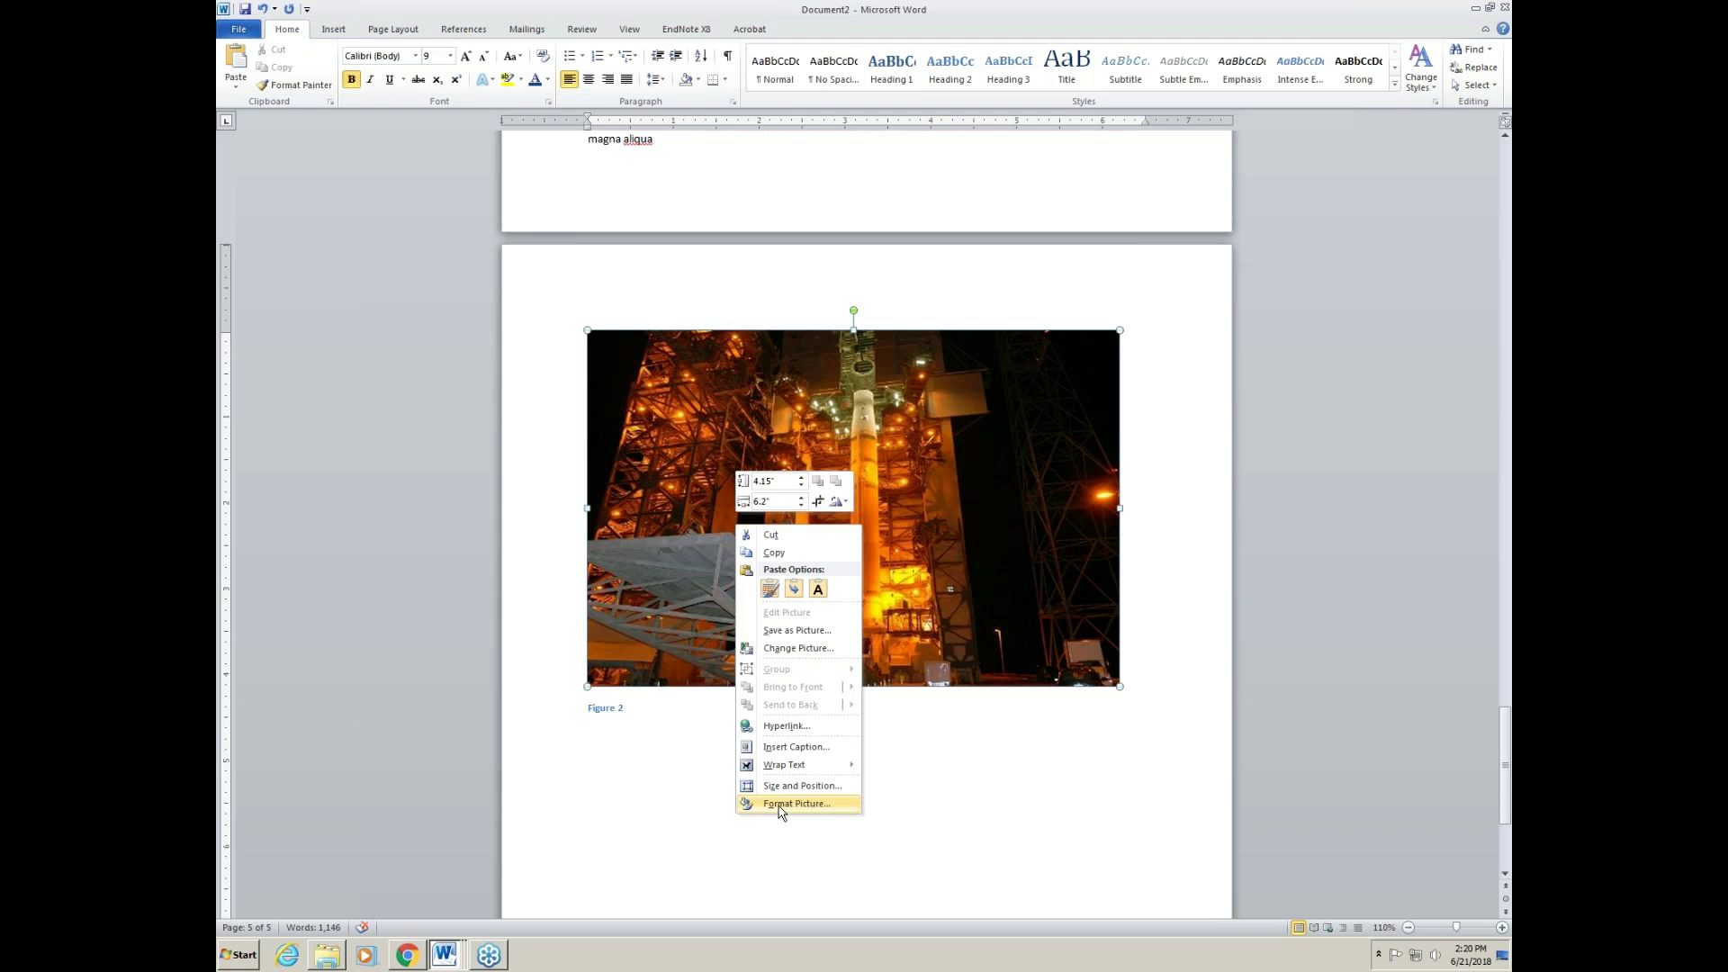
pyautogui.click(780, 806)
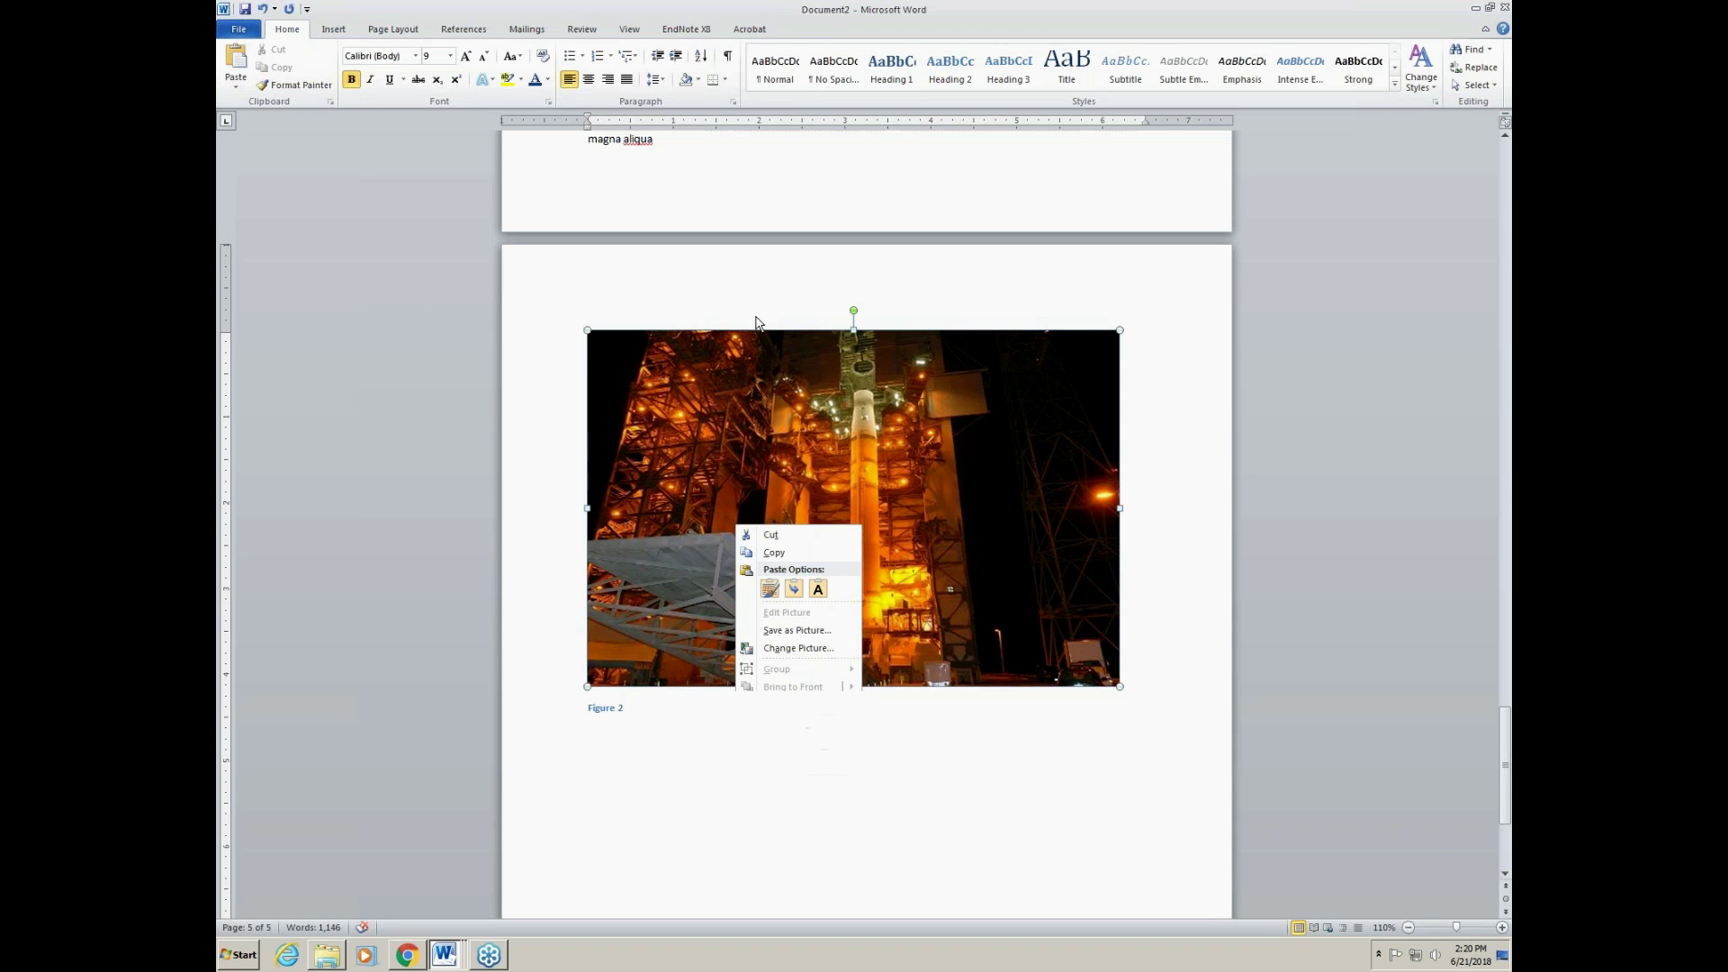
pyautogui.click(732, 581)
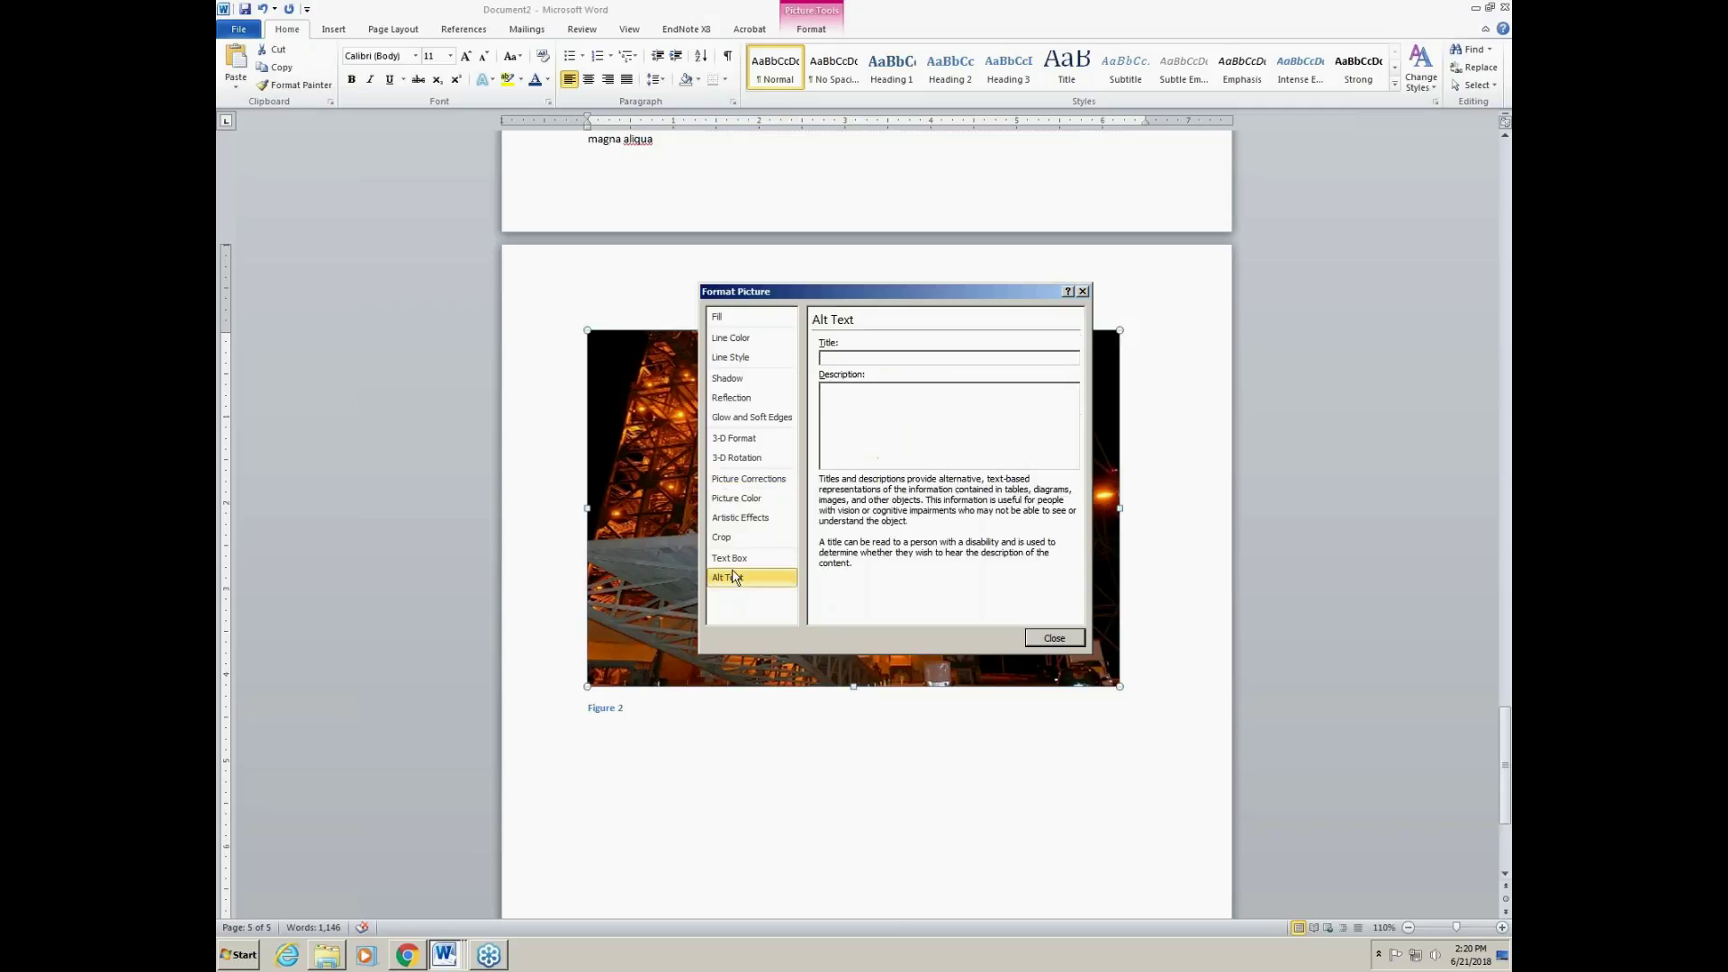
pyautogui.click(870, 426)
pyautogui.write('GOES')
pyautogui.press('BackSpace')
pyautogui.write('-R')
pyautogui.click(1055, 641)
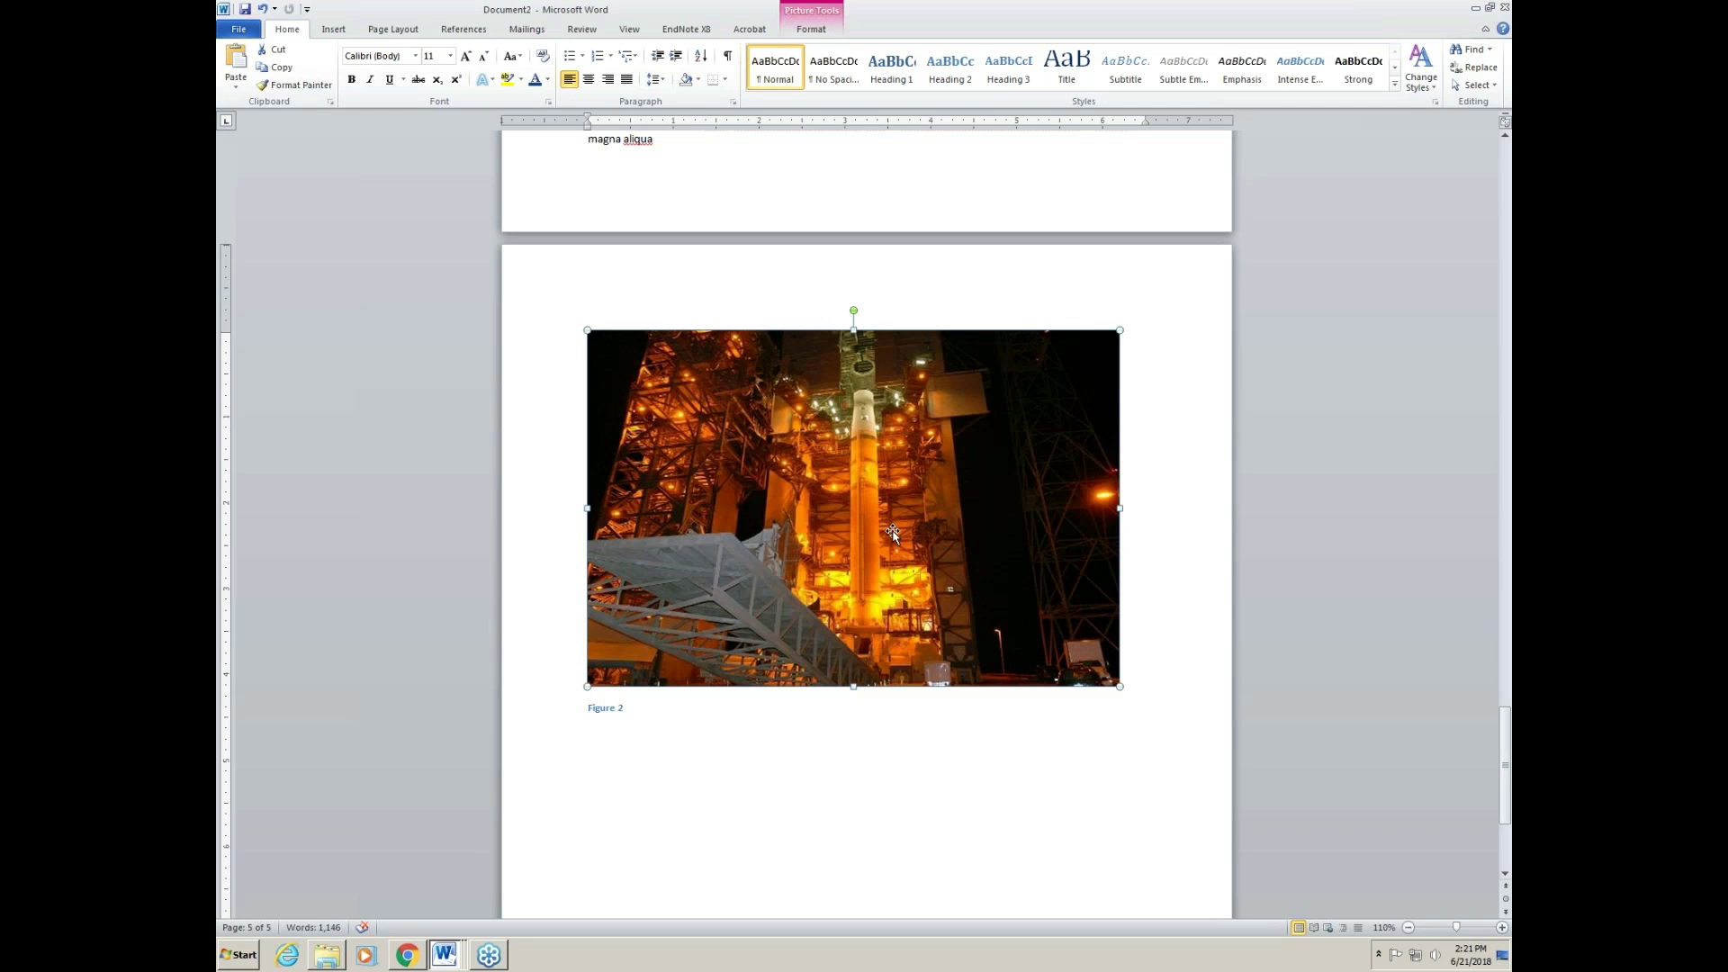
pyautogui.click(675, 717)
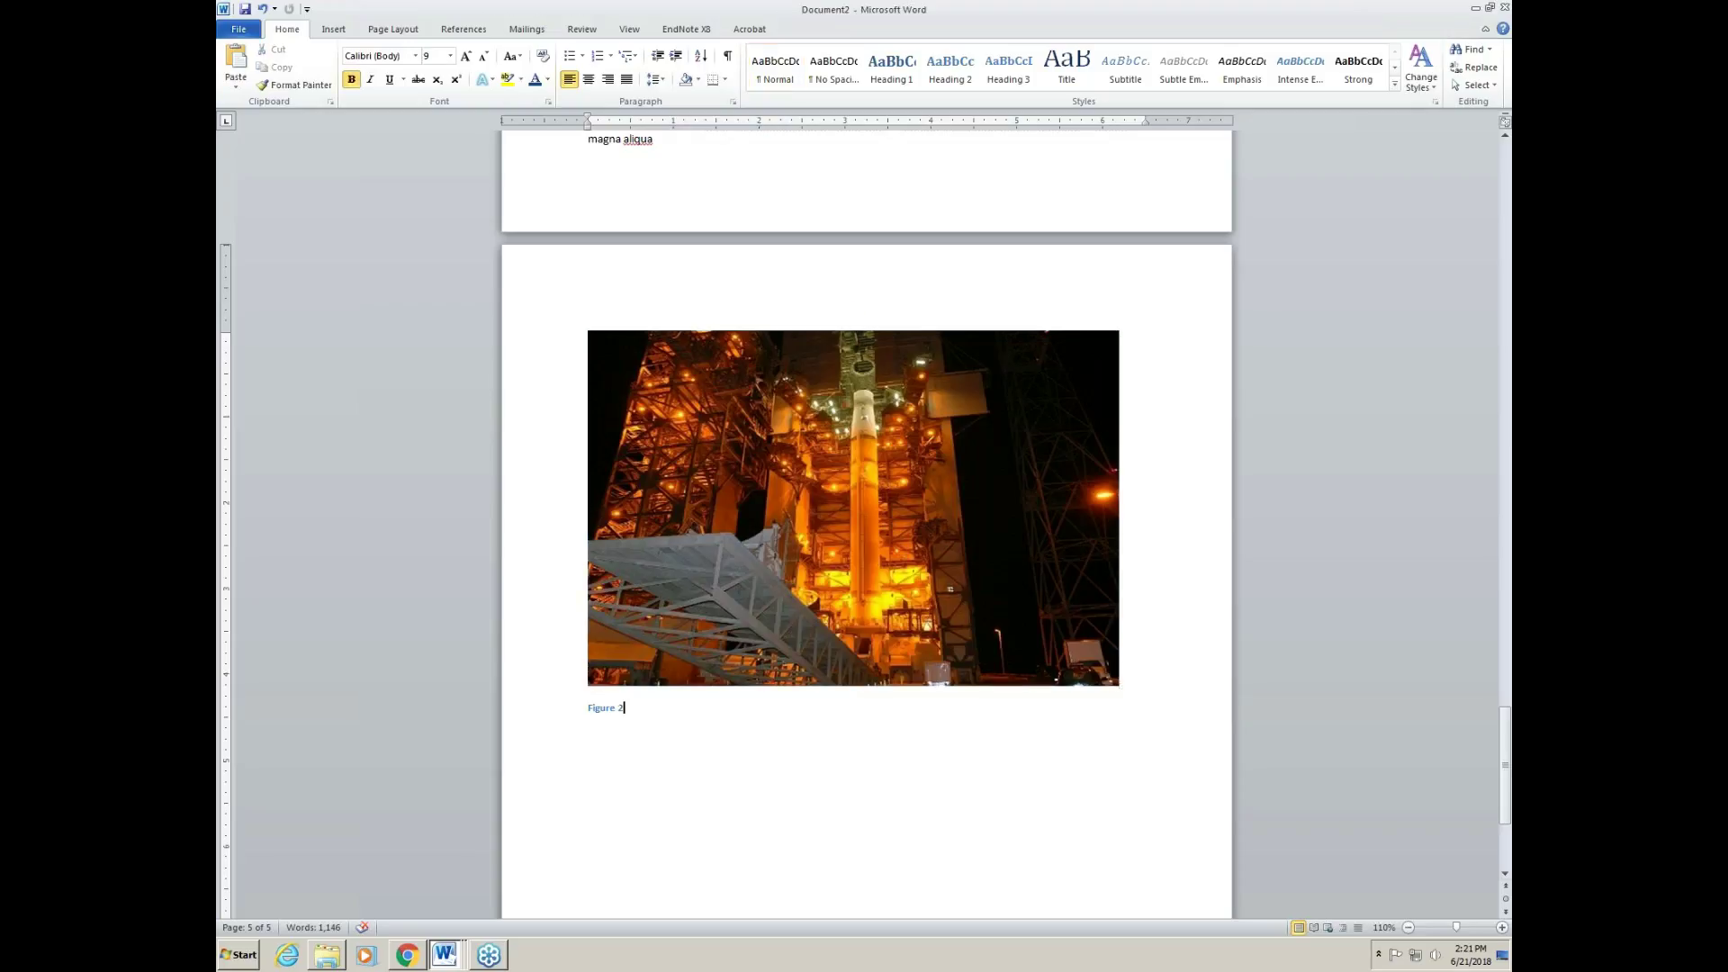
pyautogui.press('Return')
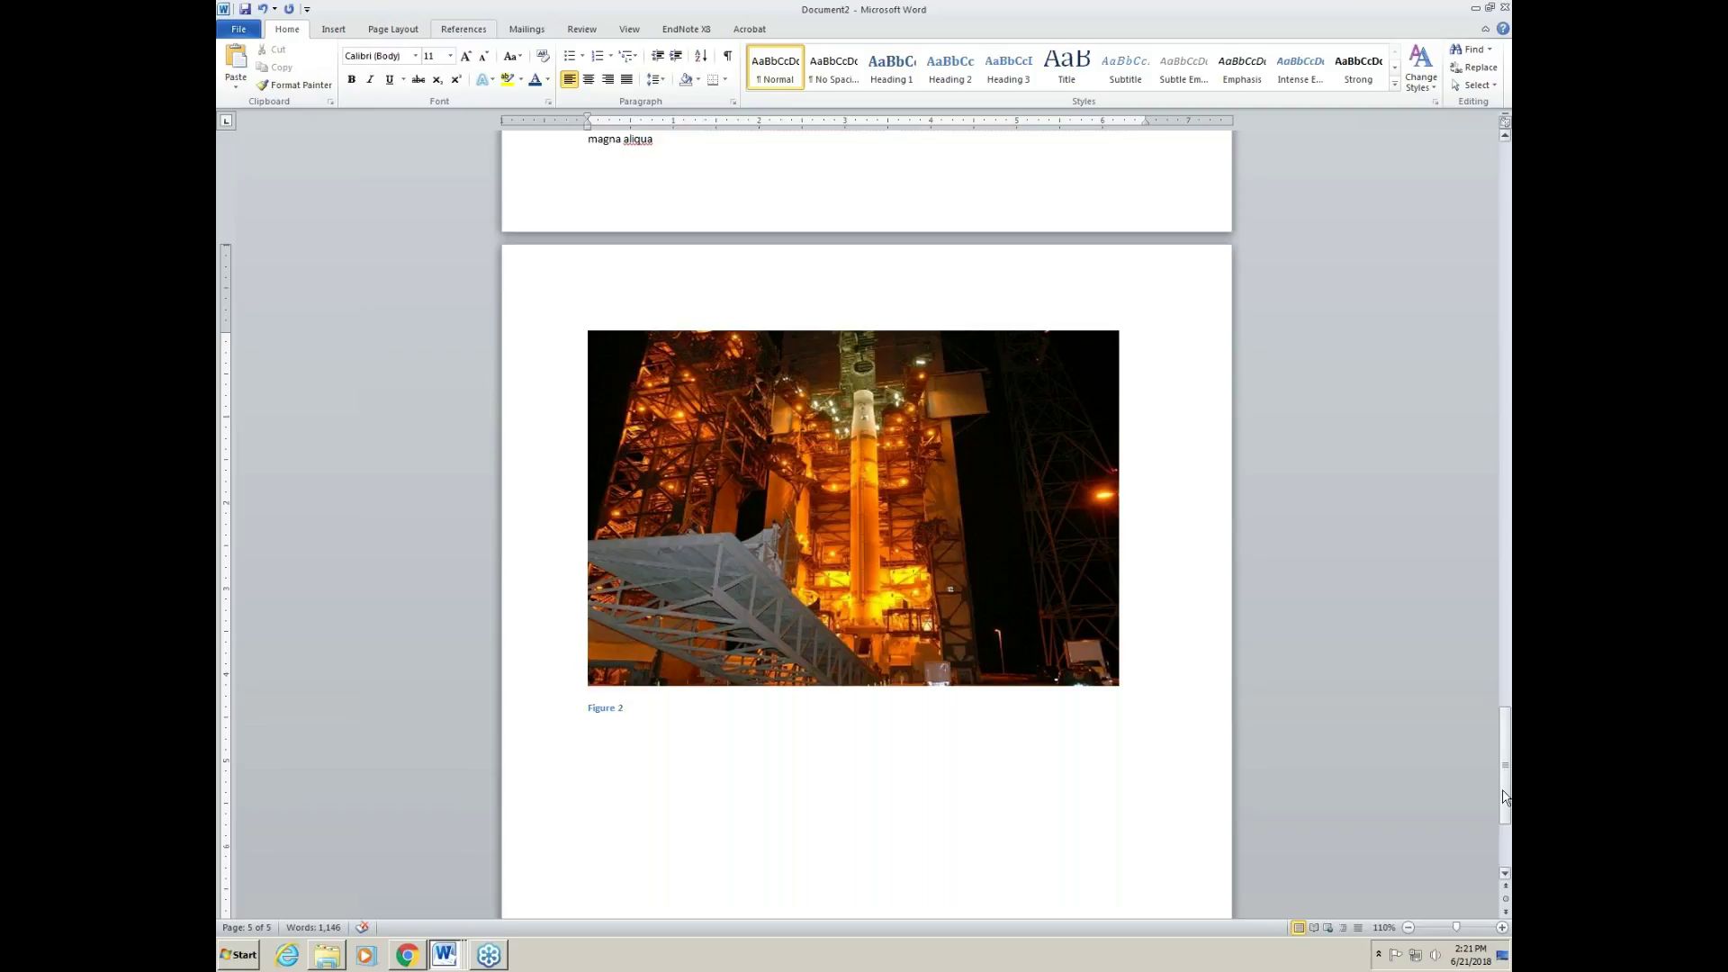
# Step: Insert a blank page before the "Abstract/Exec Summary" heading at the start of the document
pyautogui.moveTo(1508, 797); pyautogui.dragTo(1508, 225)
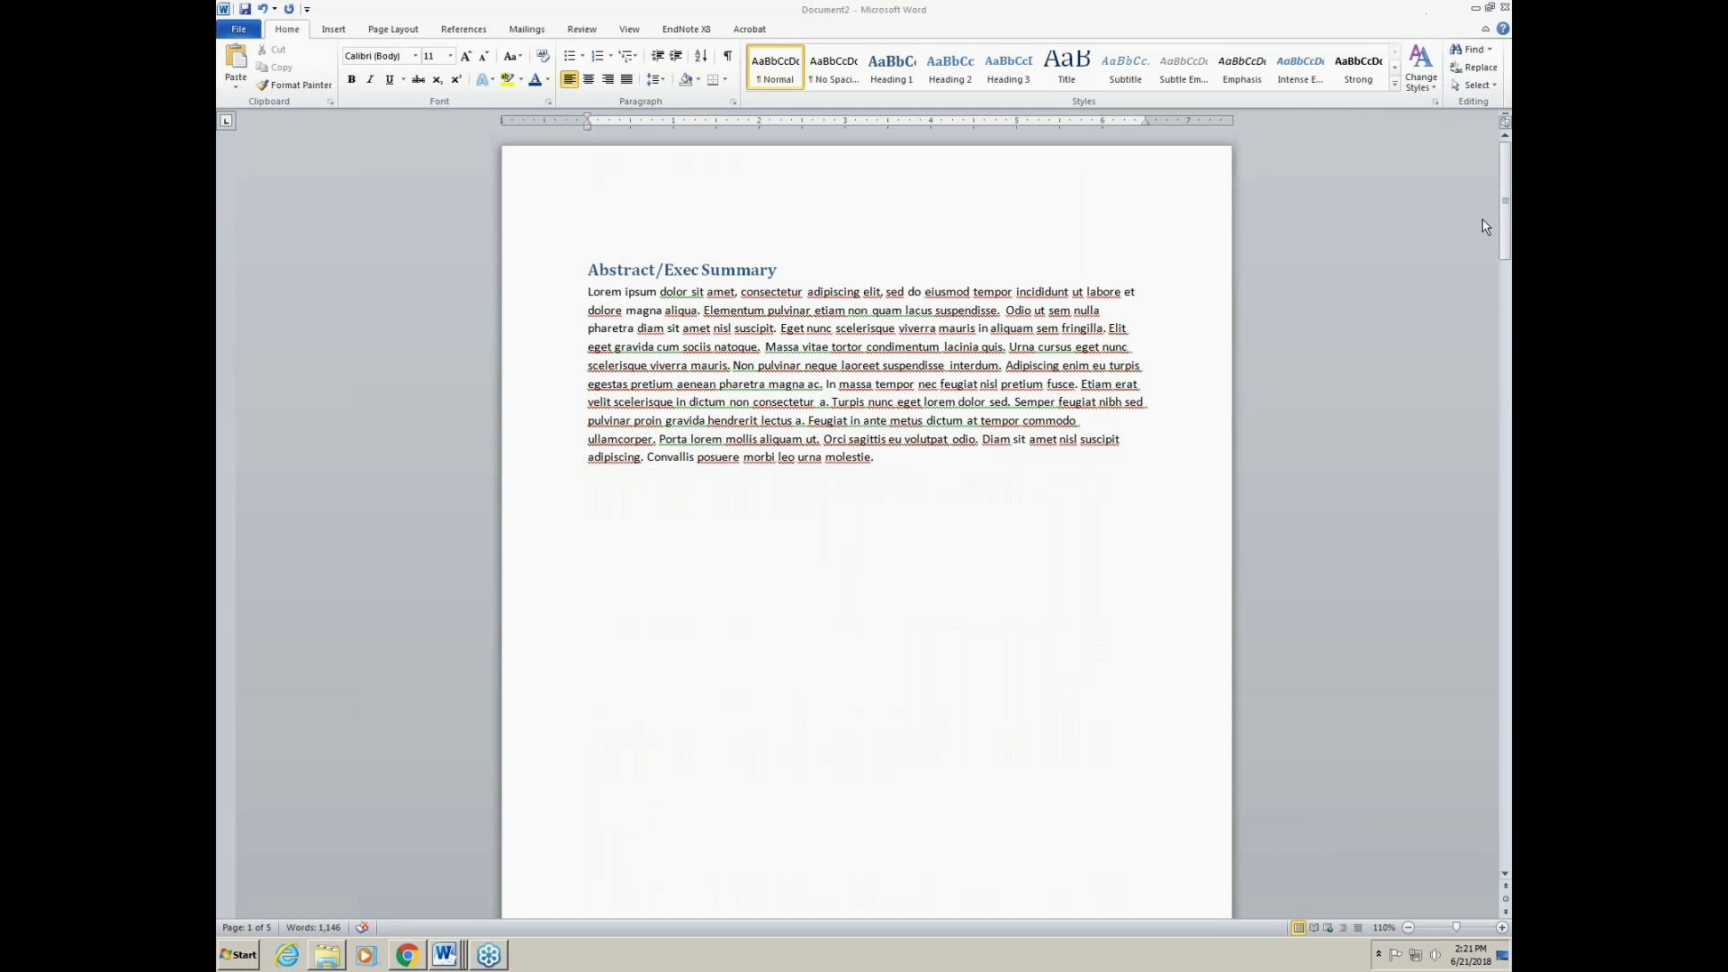
pyautogui.click(1504, 258)
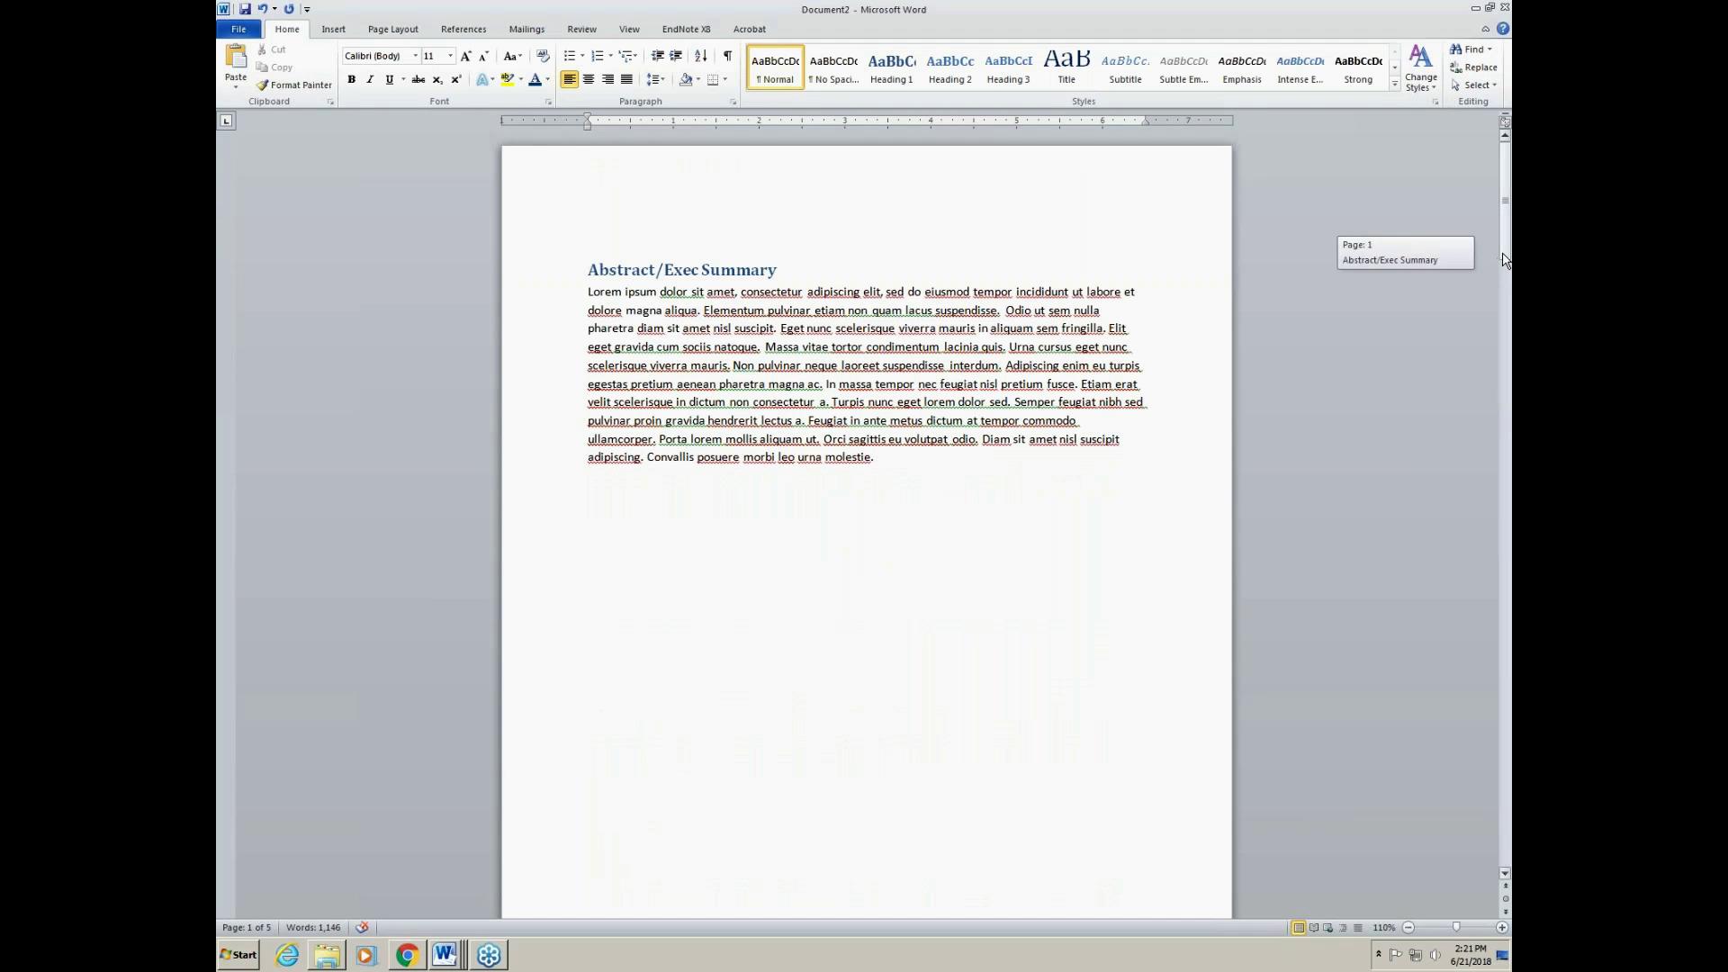
pyautogui.click(569, 270)
pyautogui.press('Left')
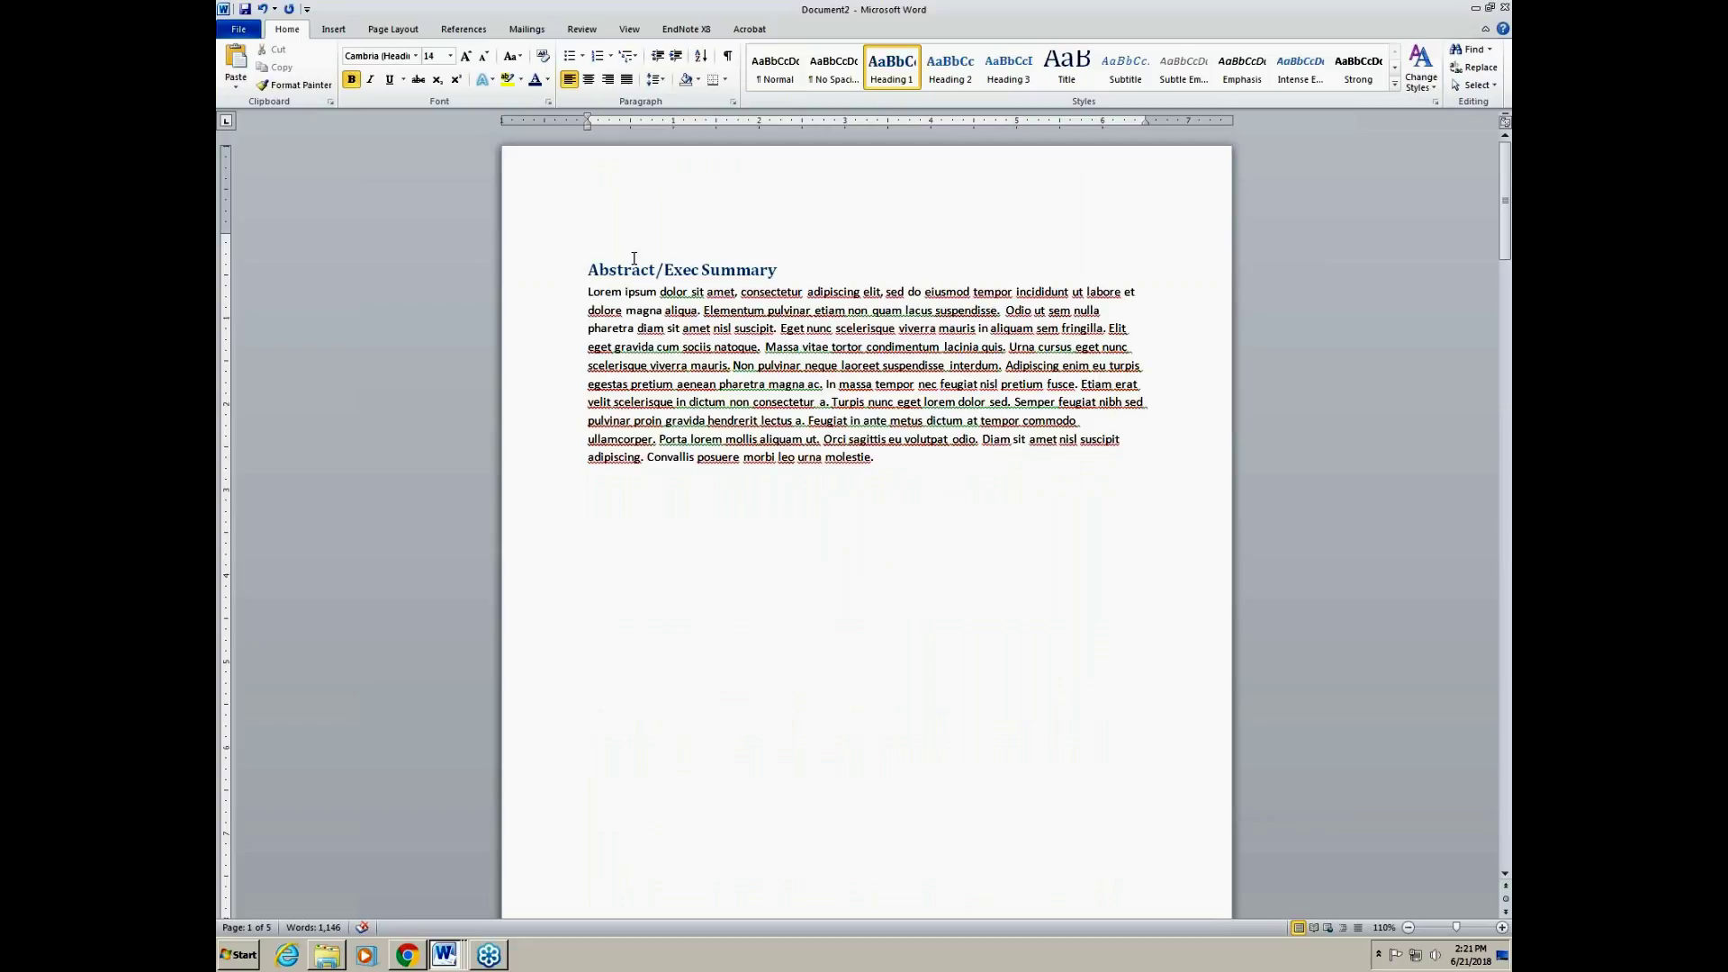
pyautogui.click(333, 29)
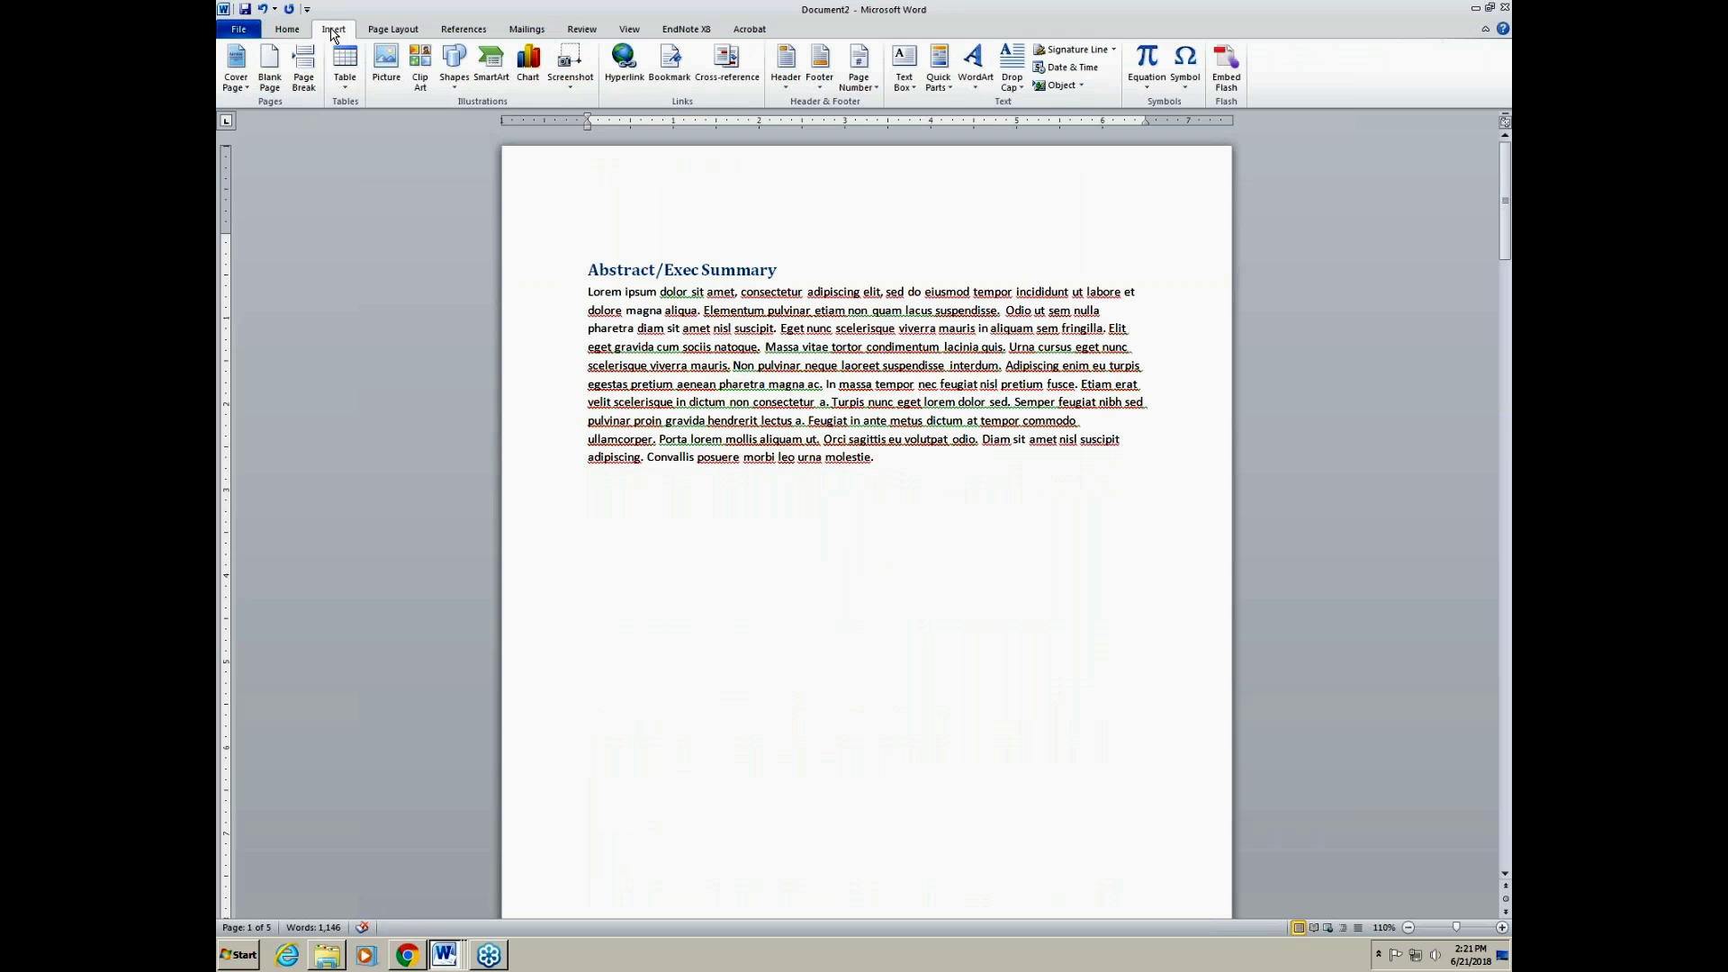
pyautogui.click(270, 67)
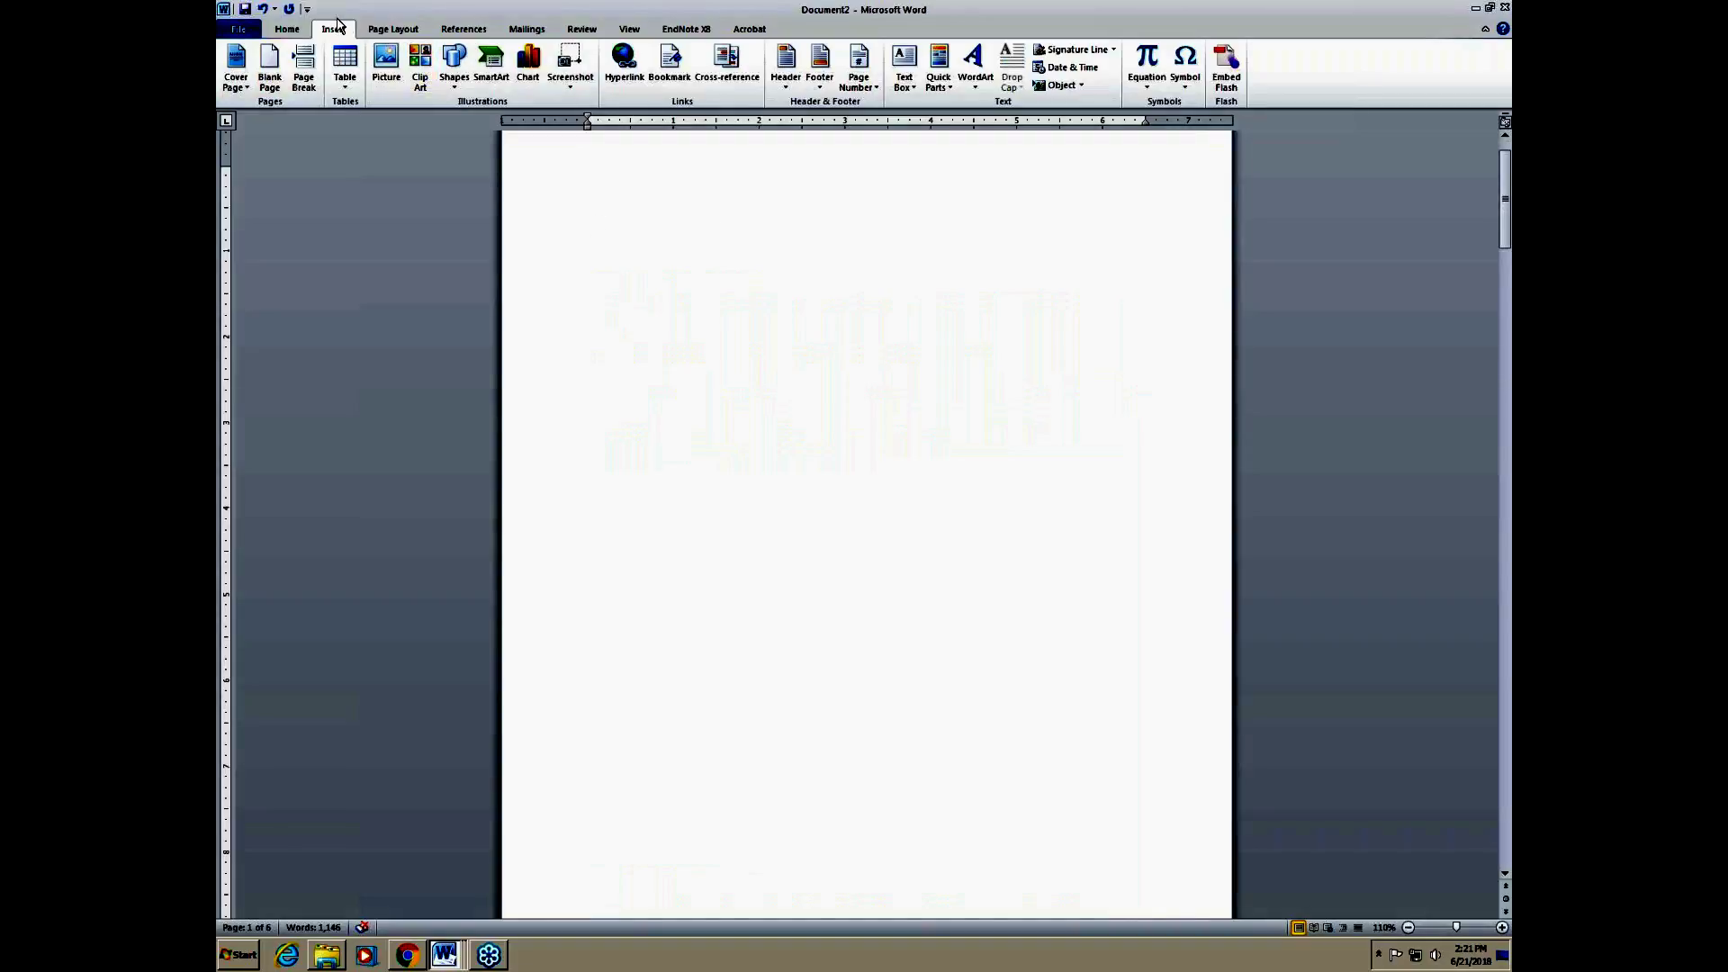
# Step: Insert the built-in Automatic Table 1 table of contents on the blank first page
pyautogui.click(466, 30)
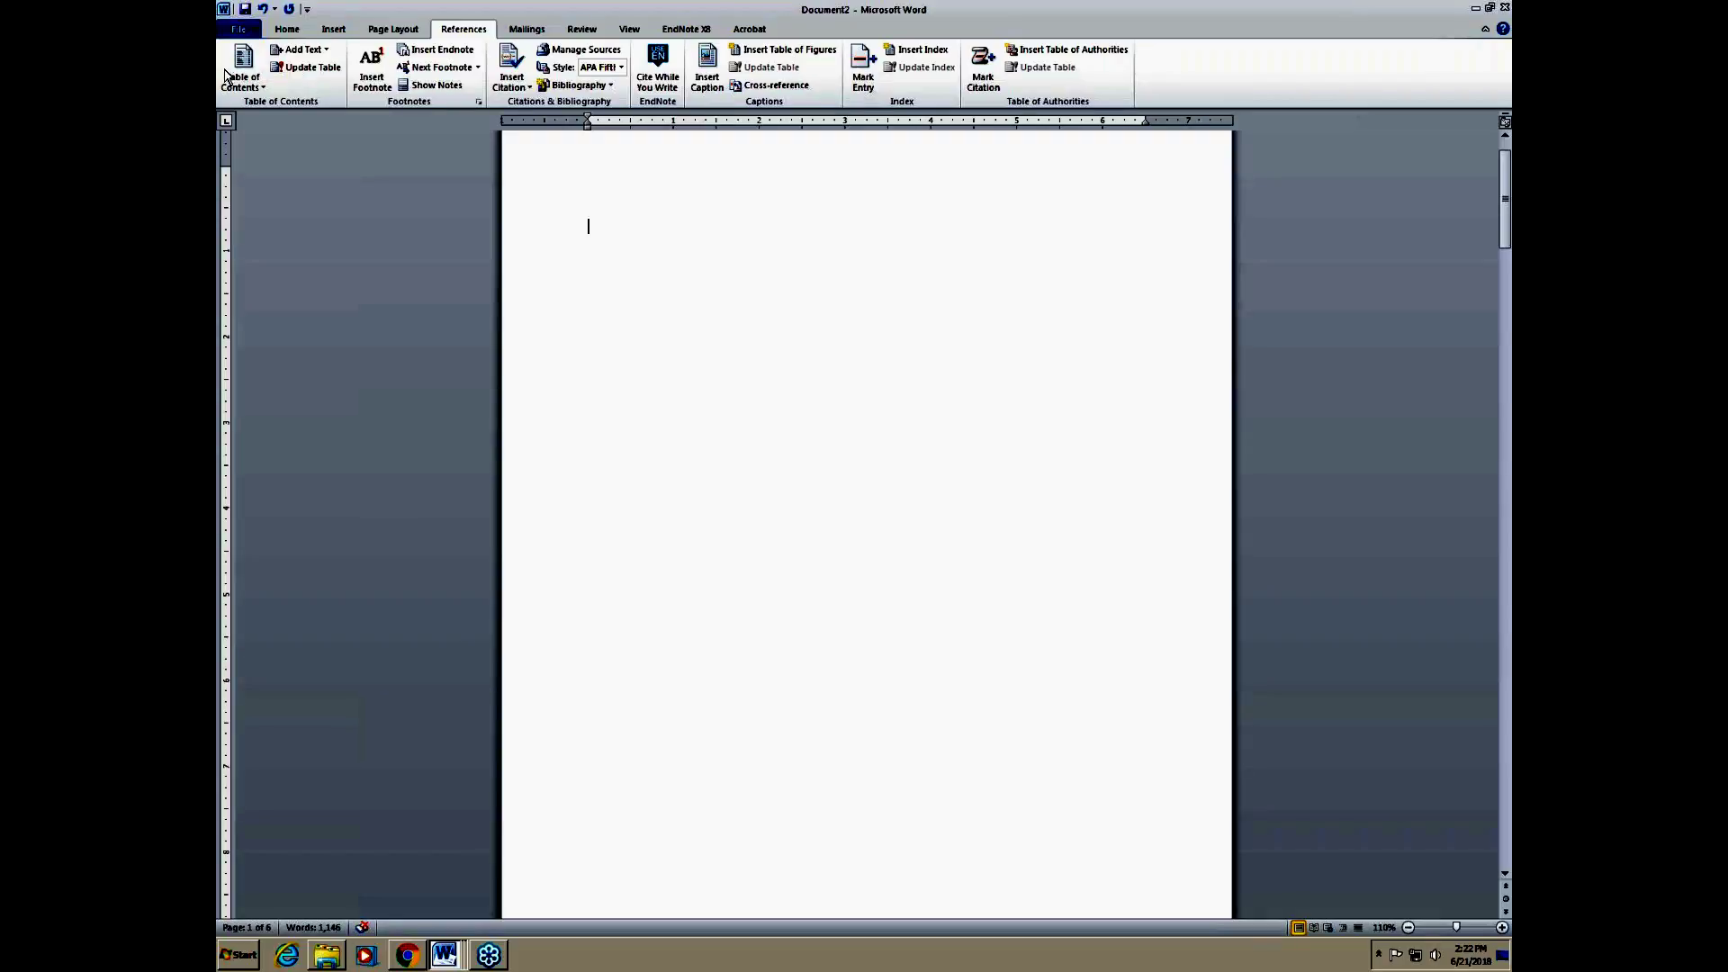
pyautogui.click(250, 90)
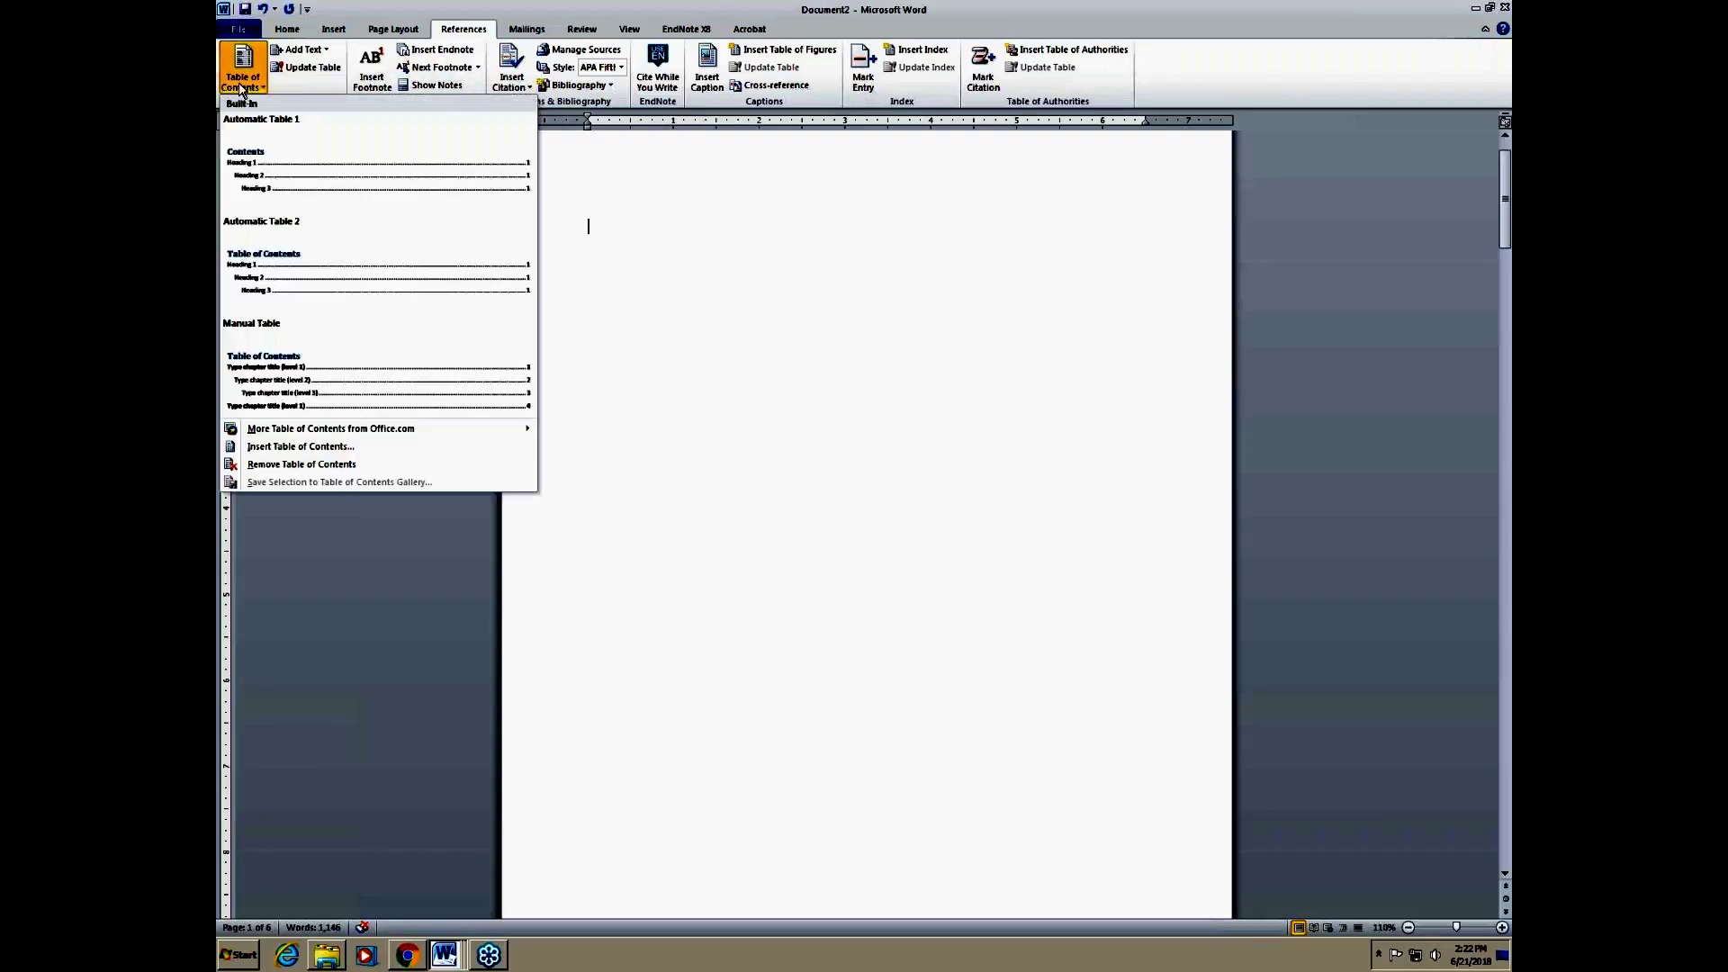
pyautogui.click(241, 169)
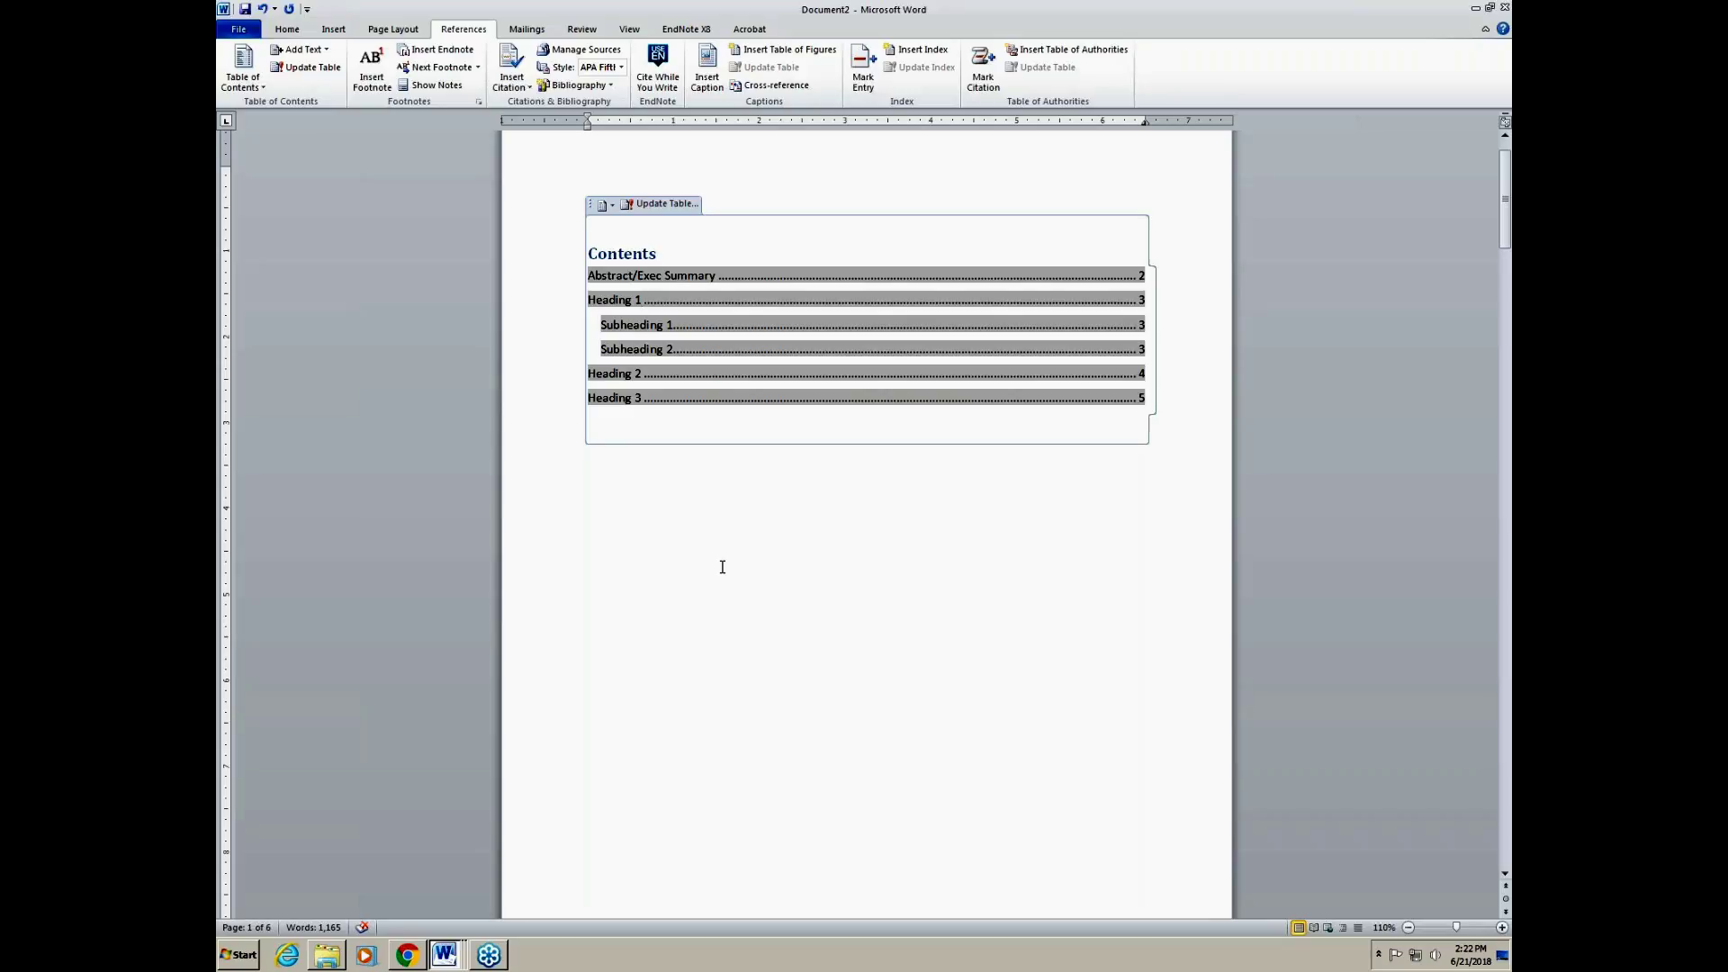
# Step: Update the table of contents using the option to update the entire table
pyautogui.click(612, 208)
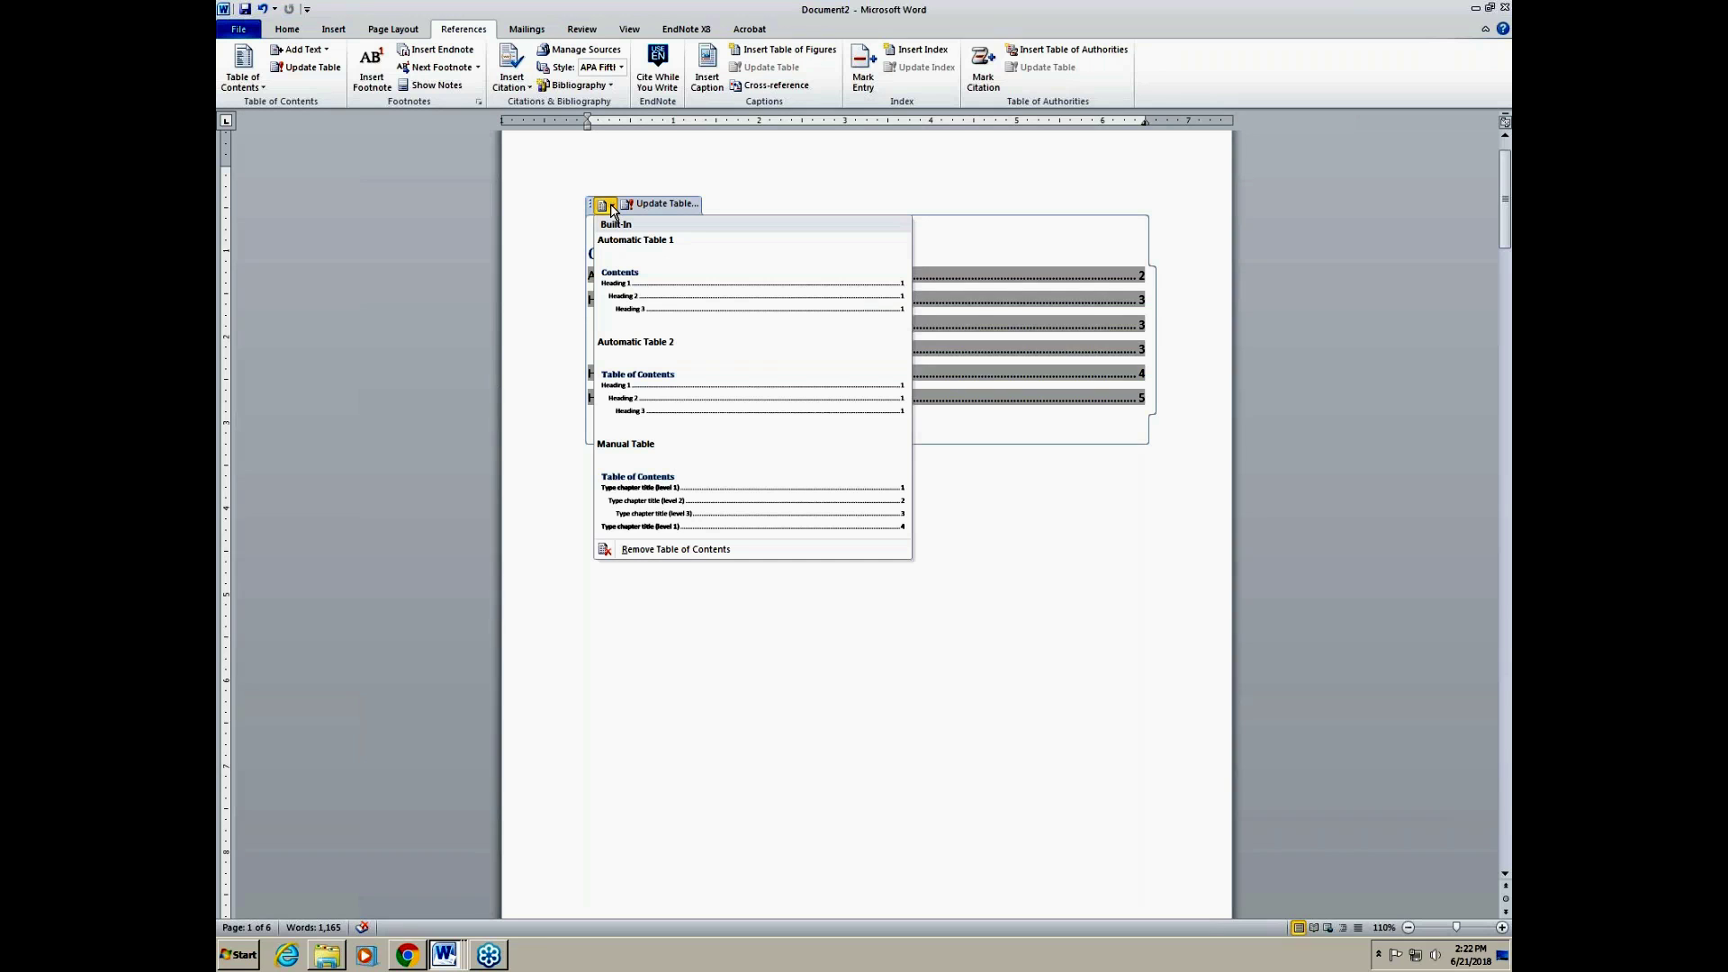
pyautogui.click(666, 205)
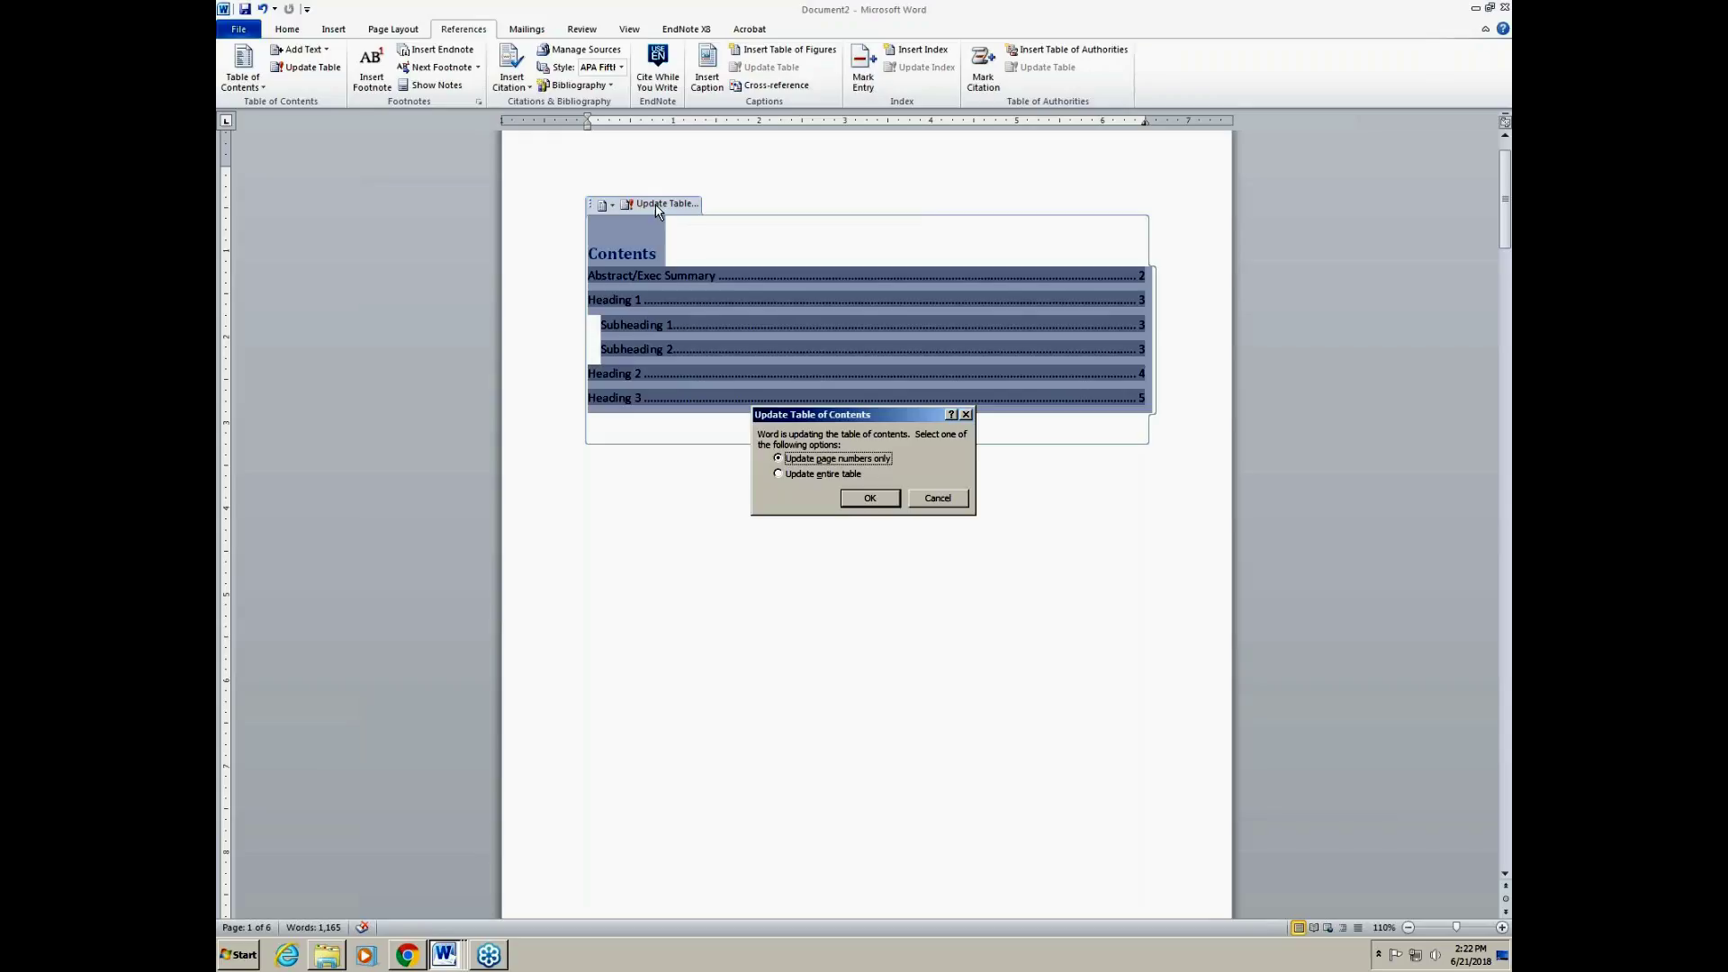
pyautogui.click(801, 475)
pyautogui.click(867, 499)
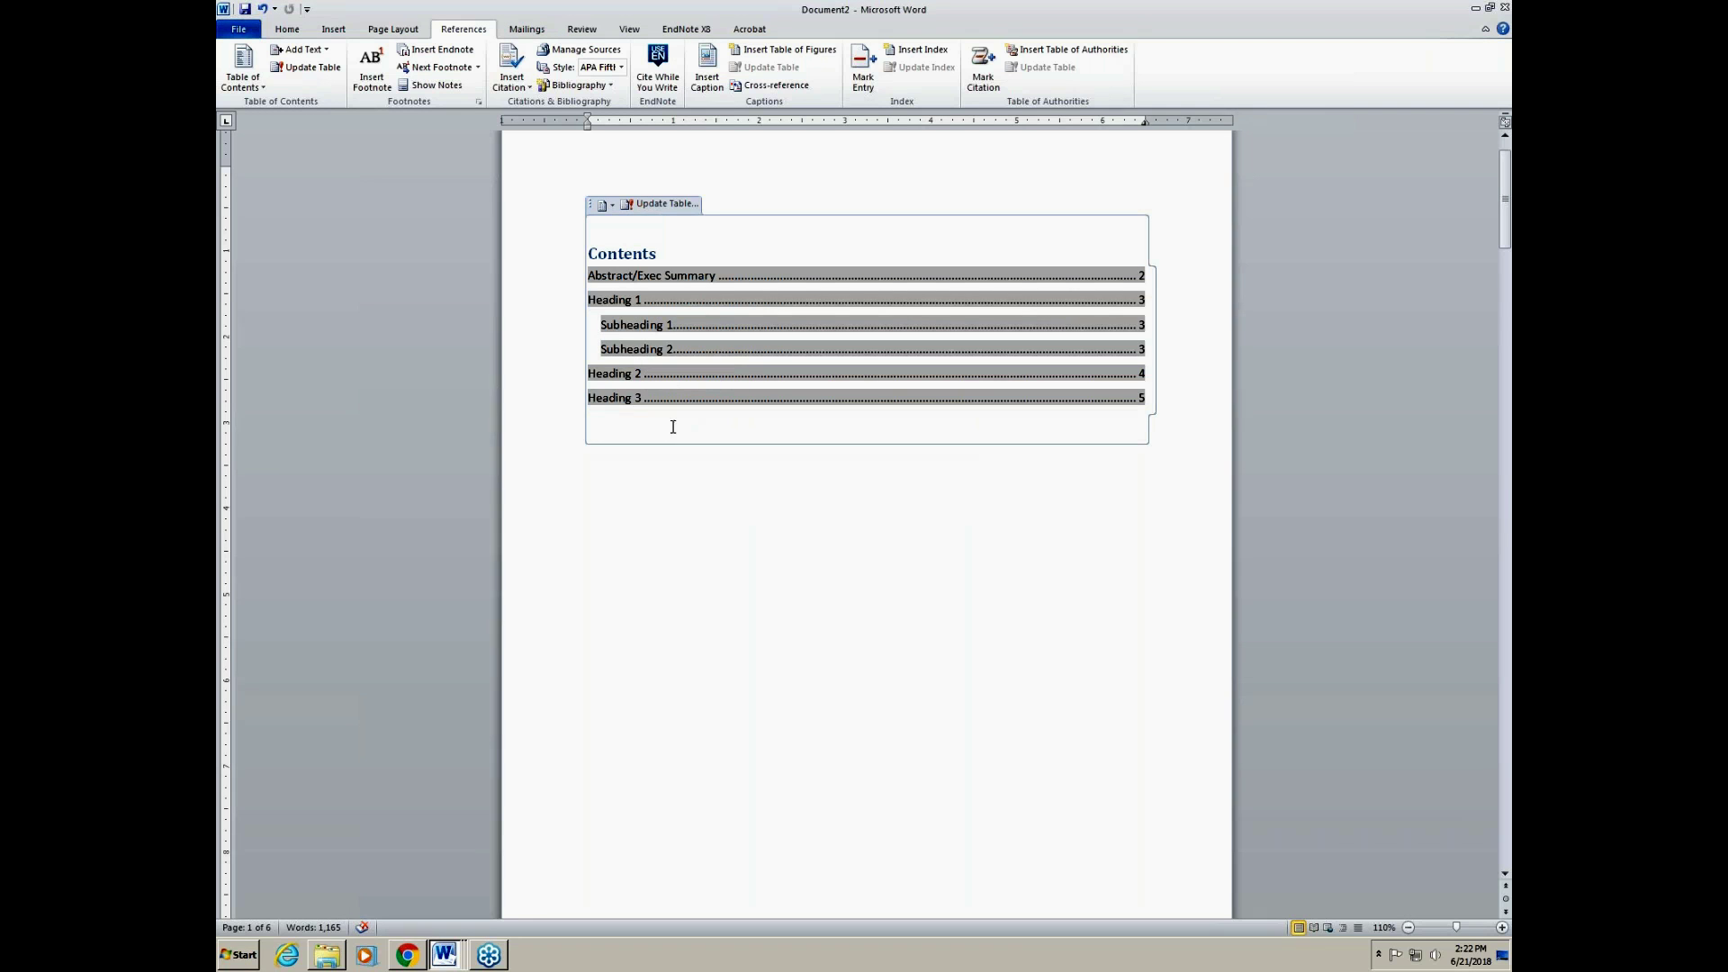
# Step: Insert a blank page below the table of contents
pyautogui.click(588, 469)
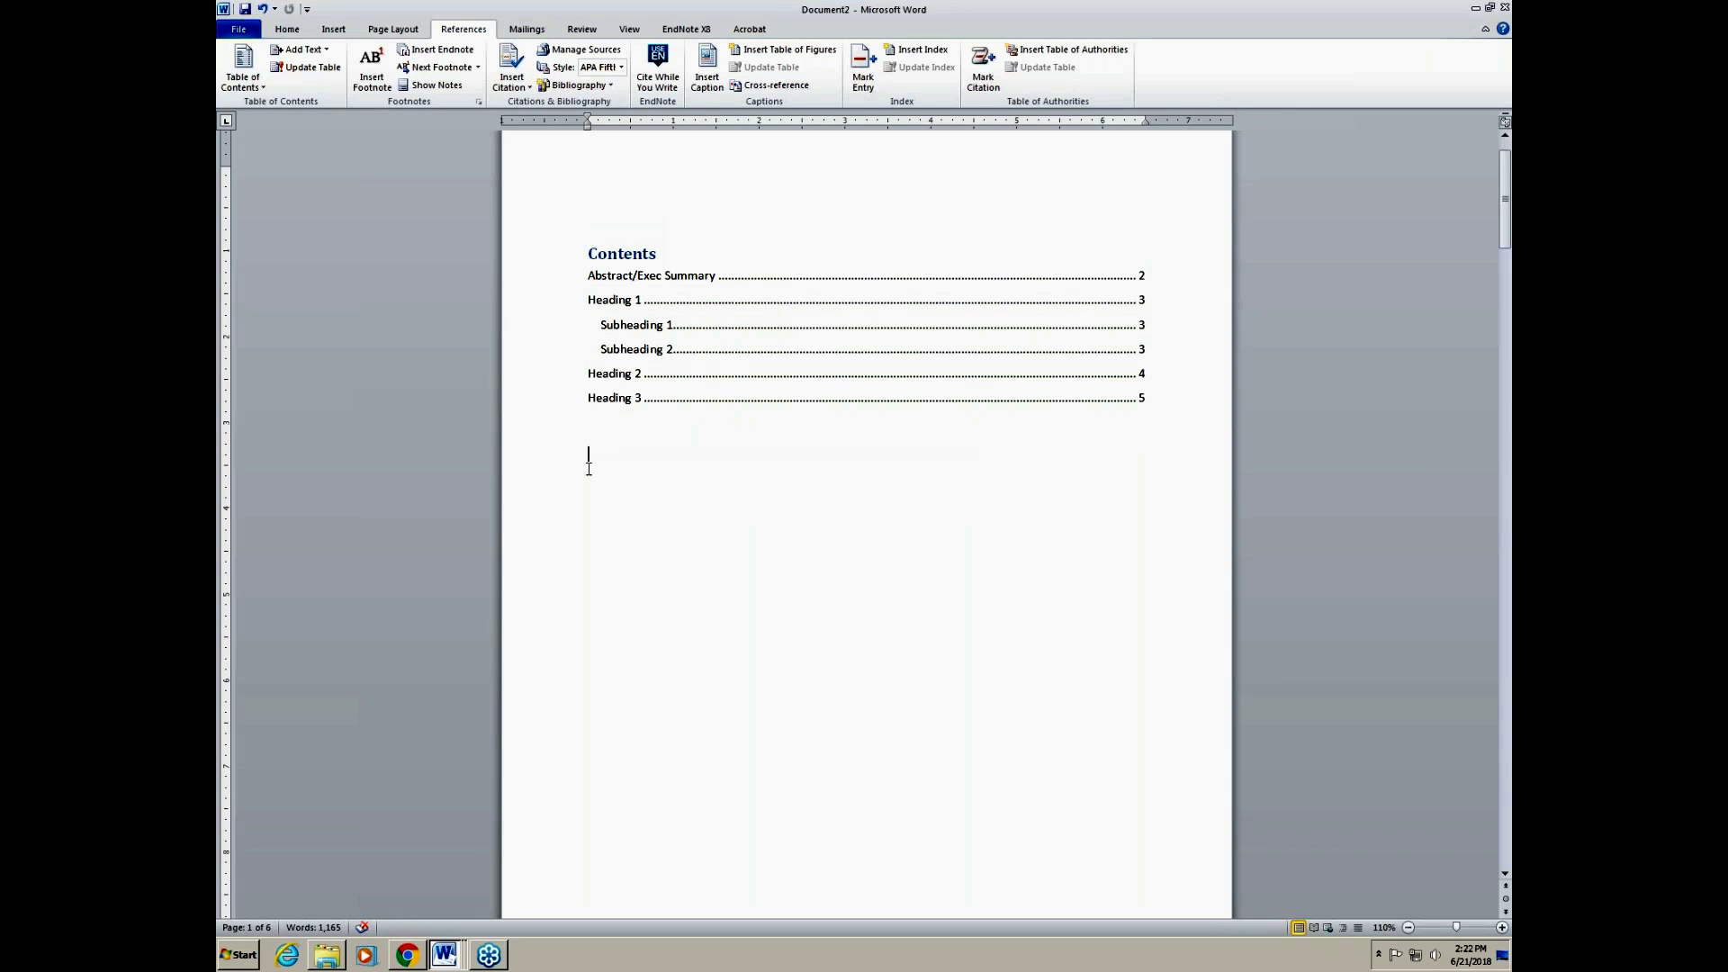
pyautogui.click(334, 31)
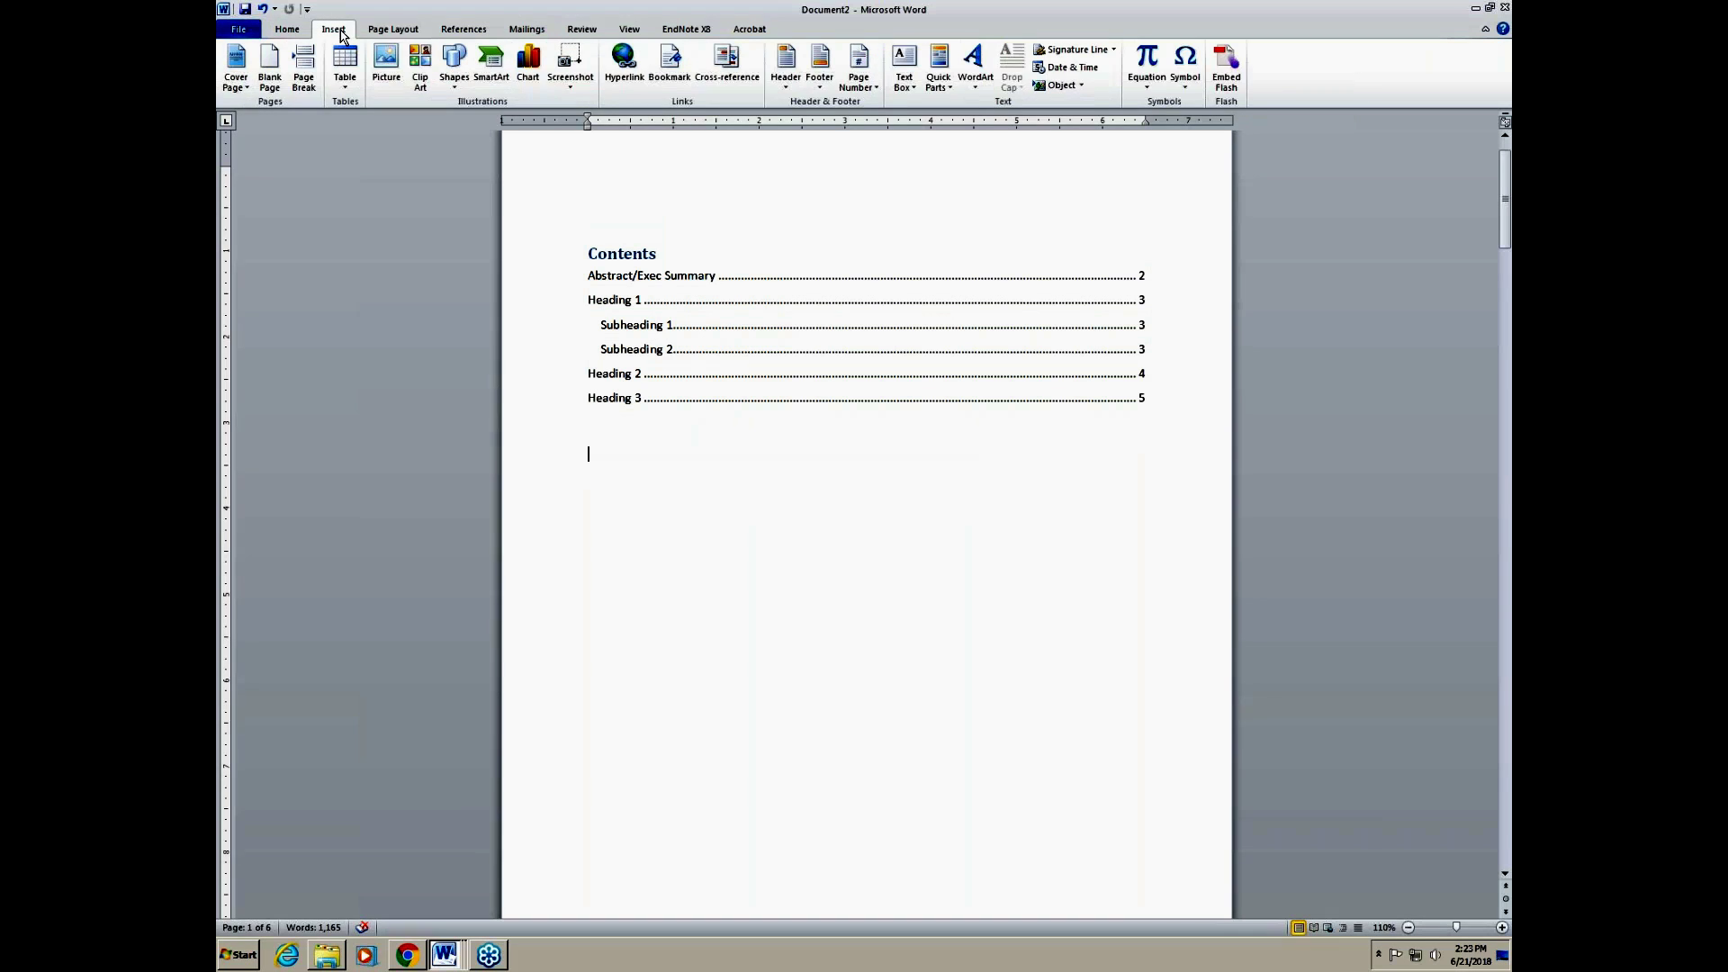
pyautogui.click(270, 76)
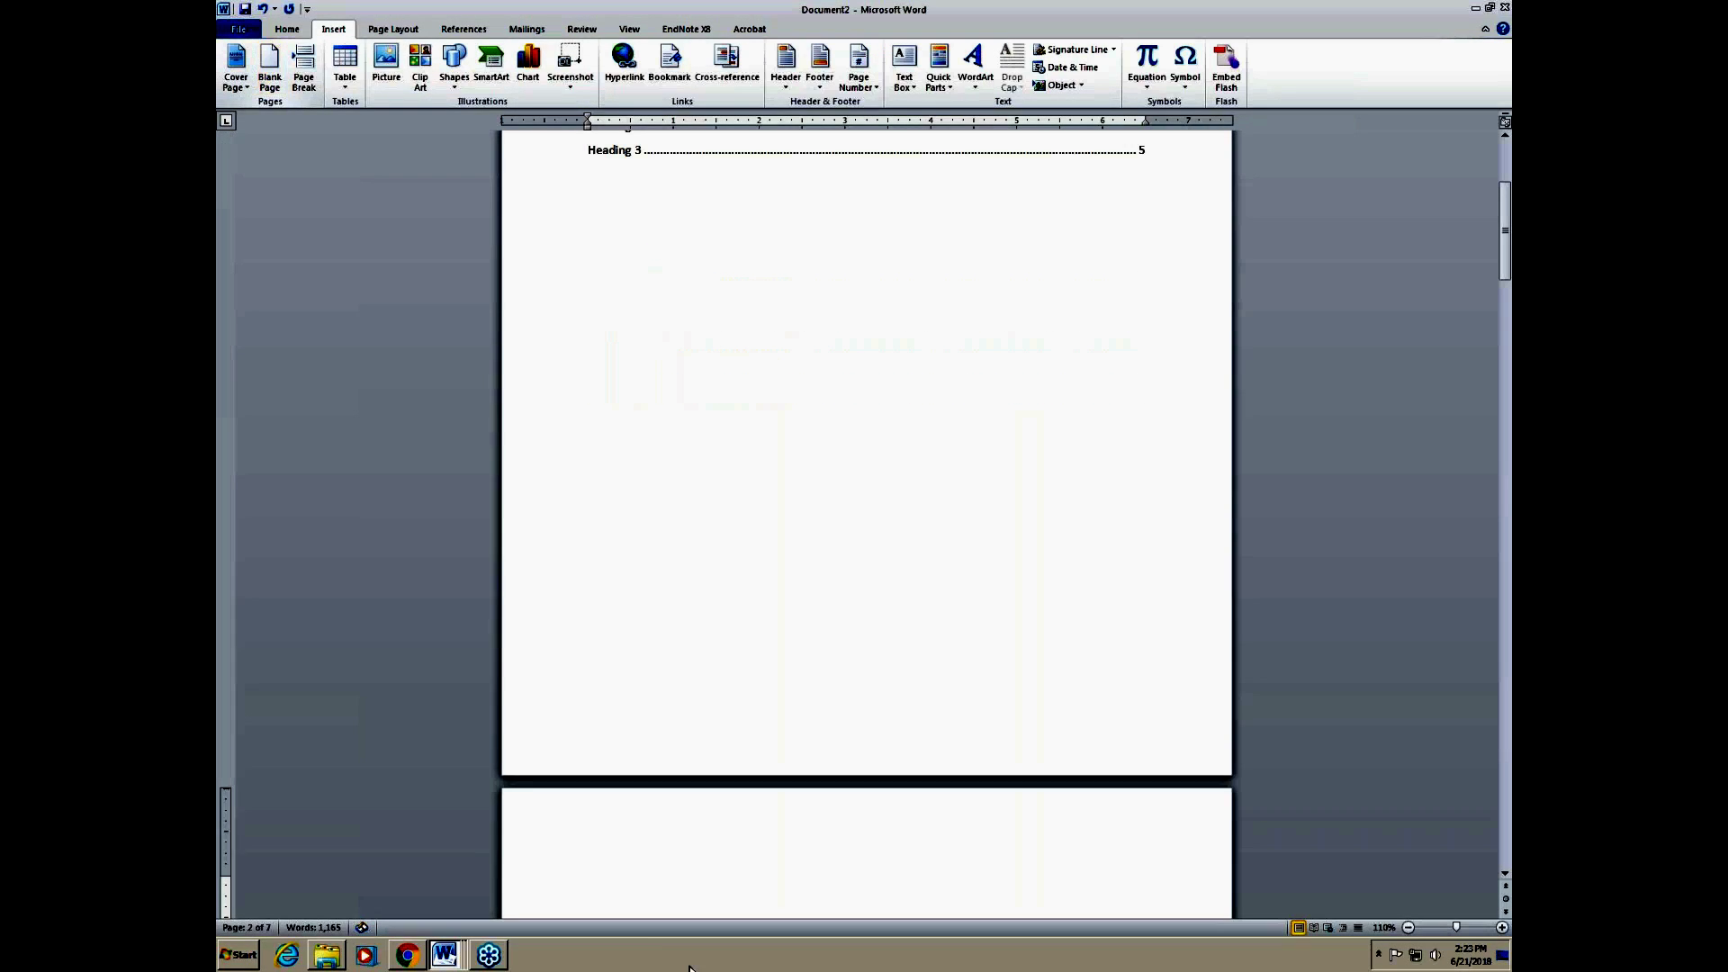
# Step: Add the heading "List of Tables" in the Heading 1 style on the new page after the contents
pyautogui.write('Li')
pyautogui.press('BackSpace')
pyautogui.press('BackSpace')
pyautogui.click(287, 29)
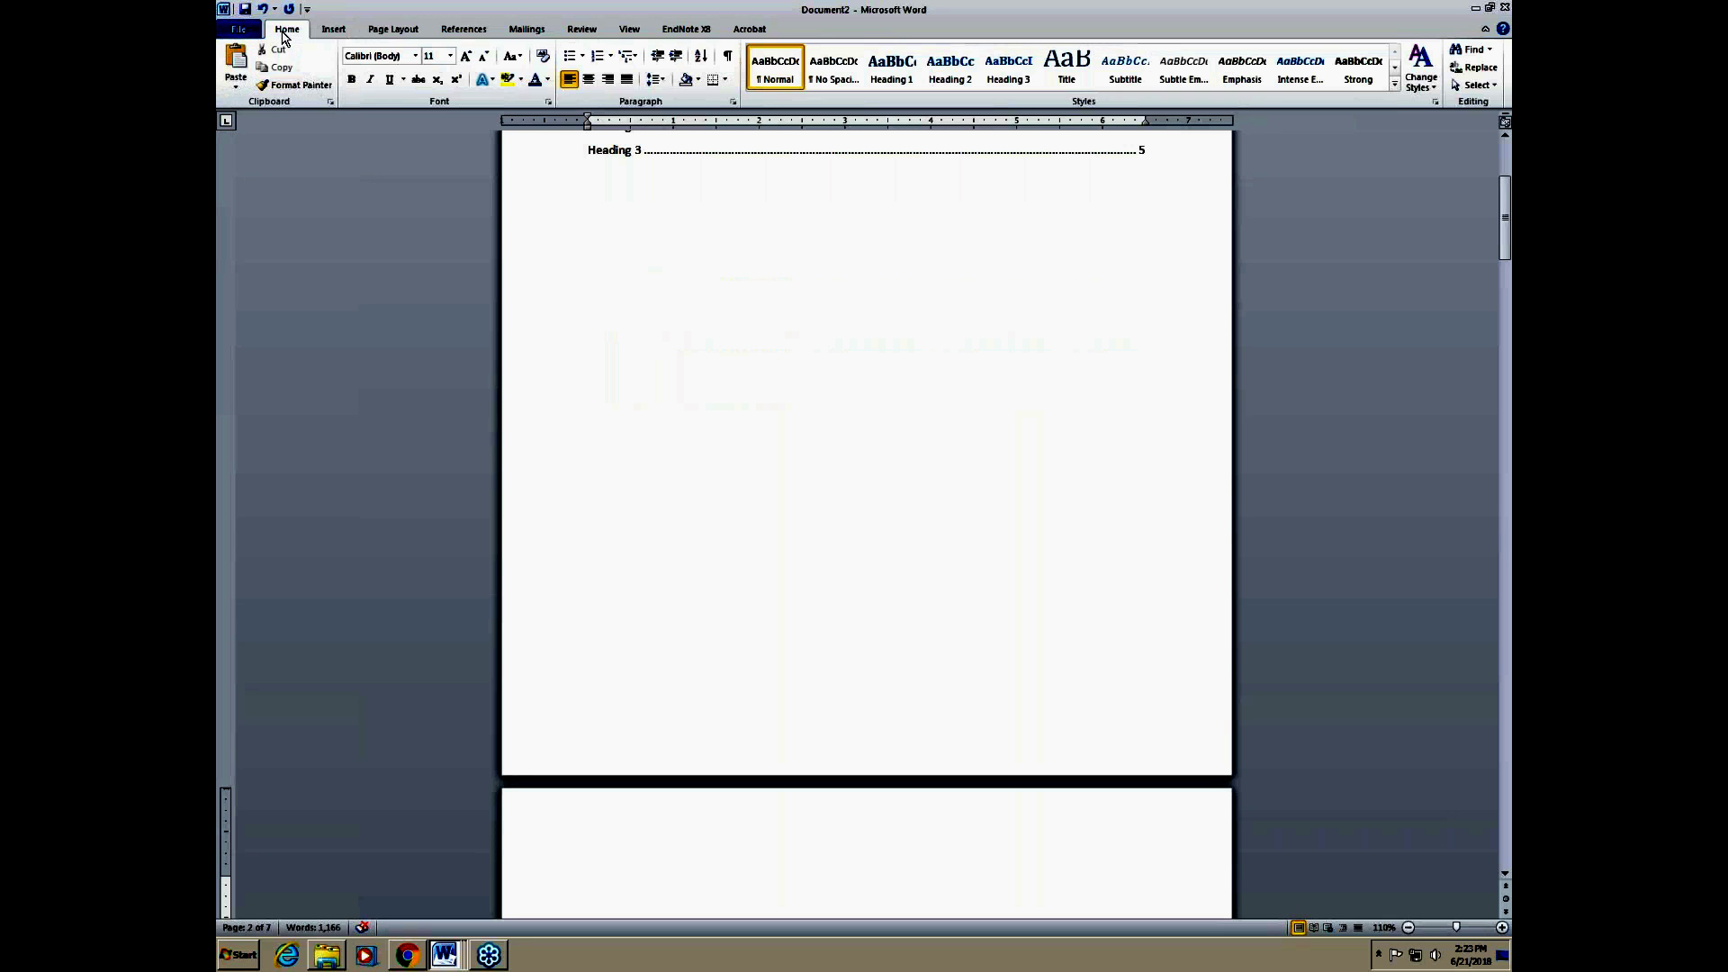
pyautogui.scroll(-8, 694, 528)
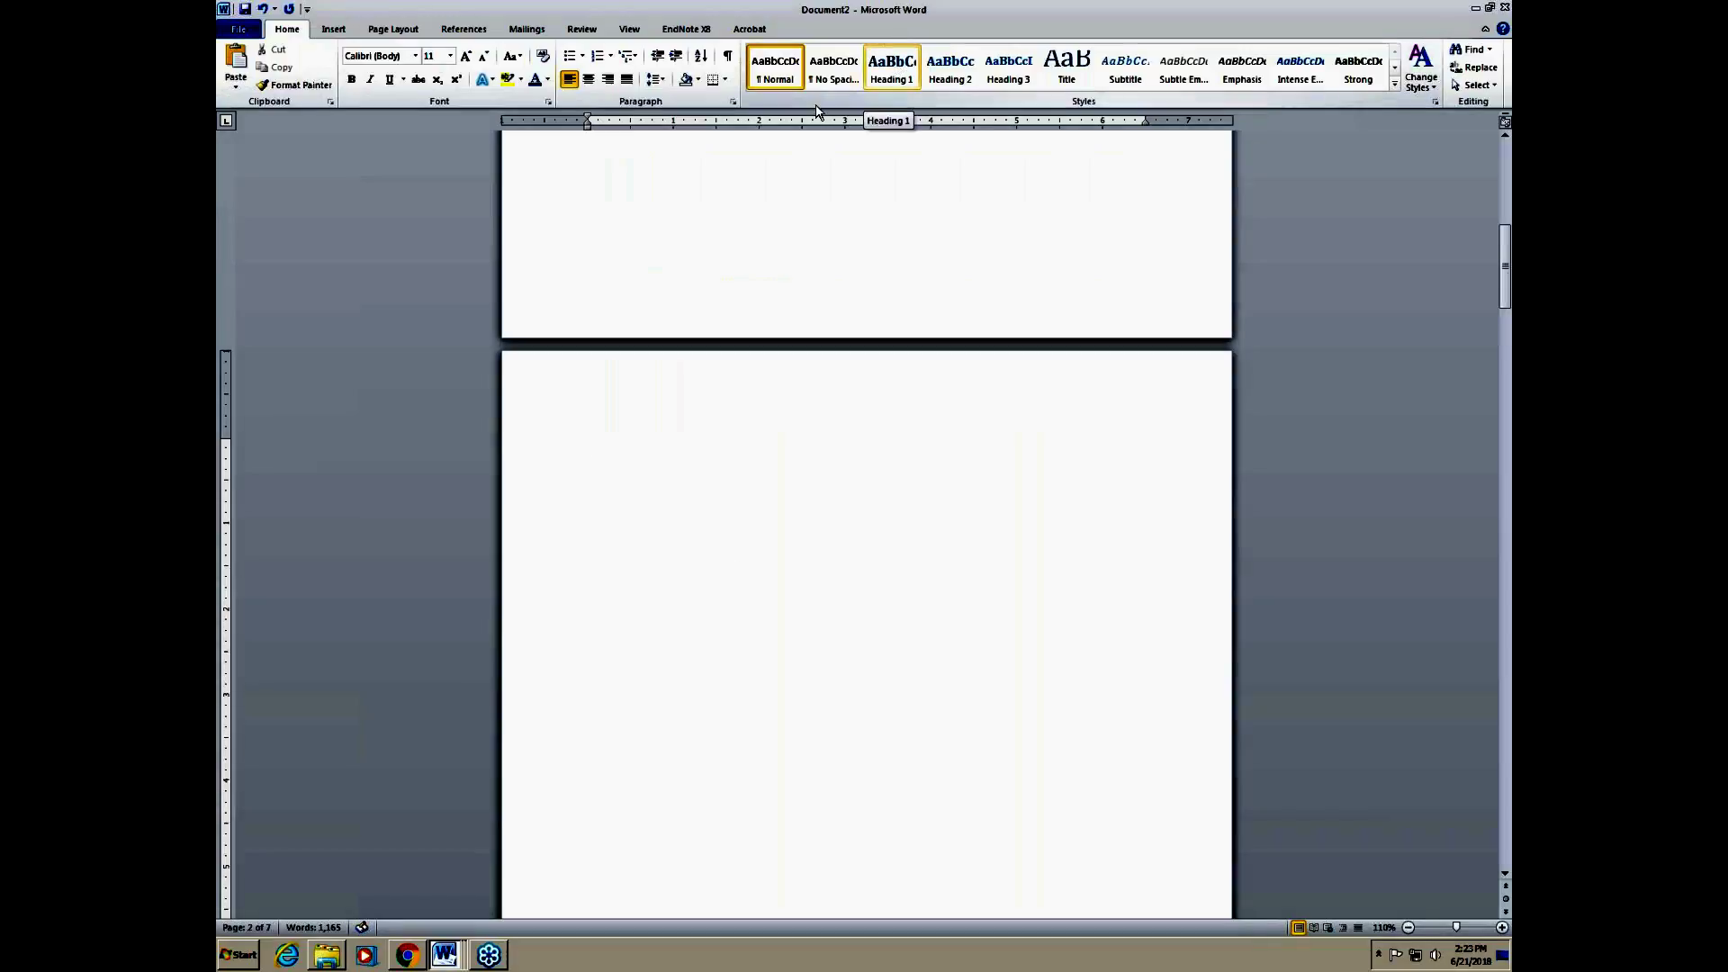
pyautogui.click(892, 69)
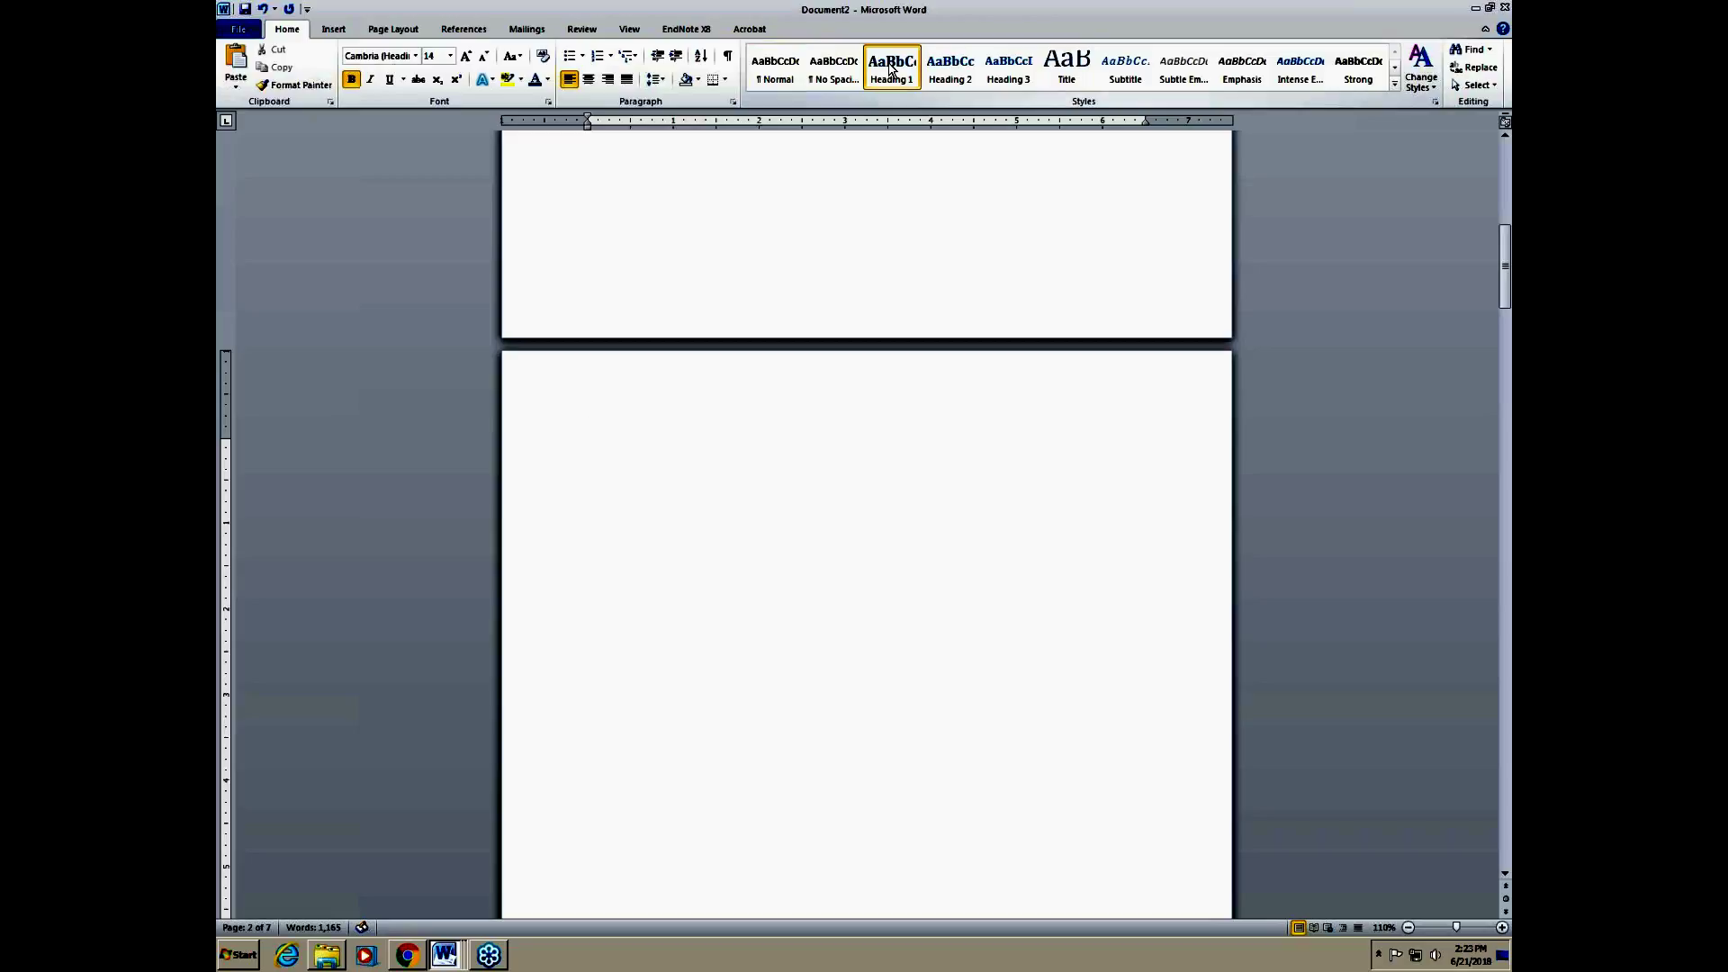
pyautogui.write('List of Tables')
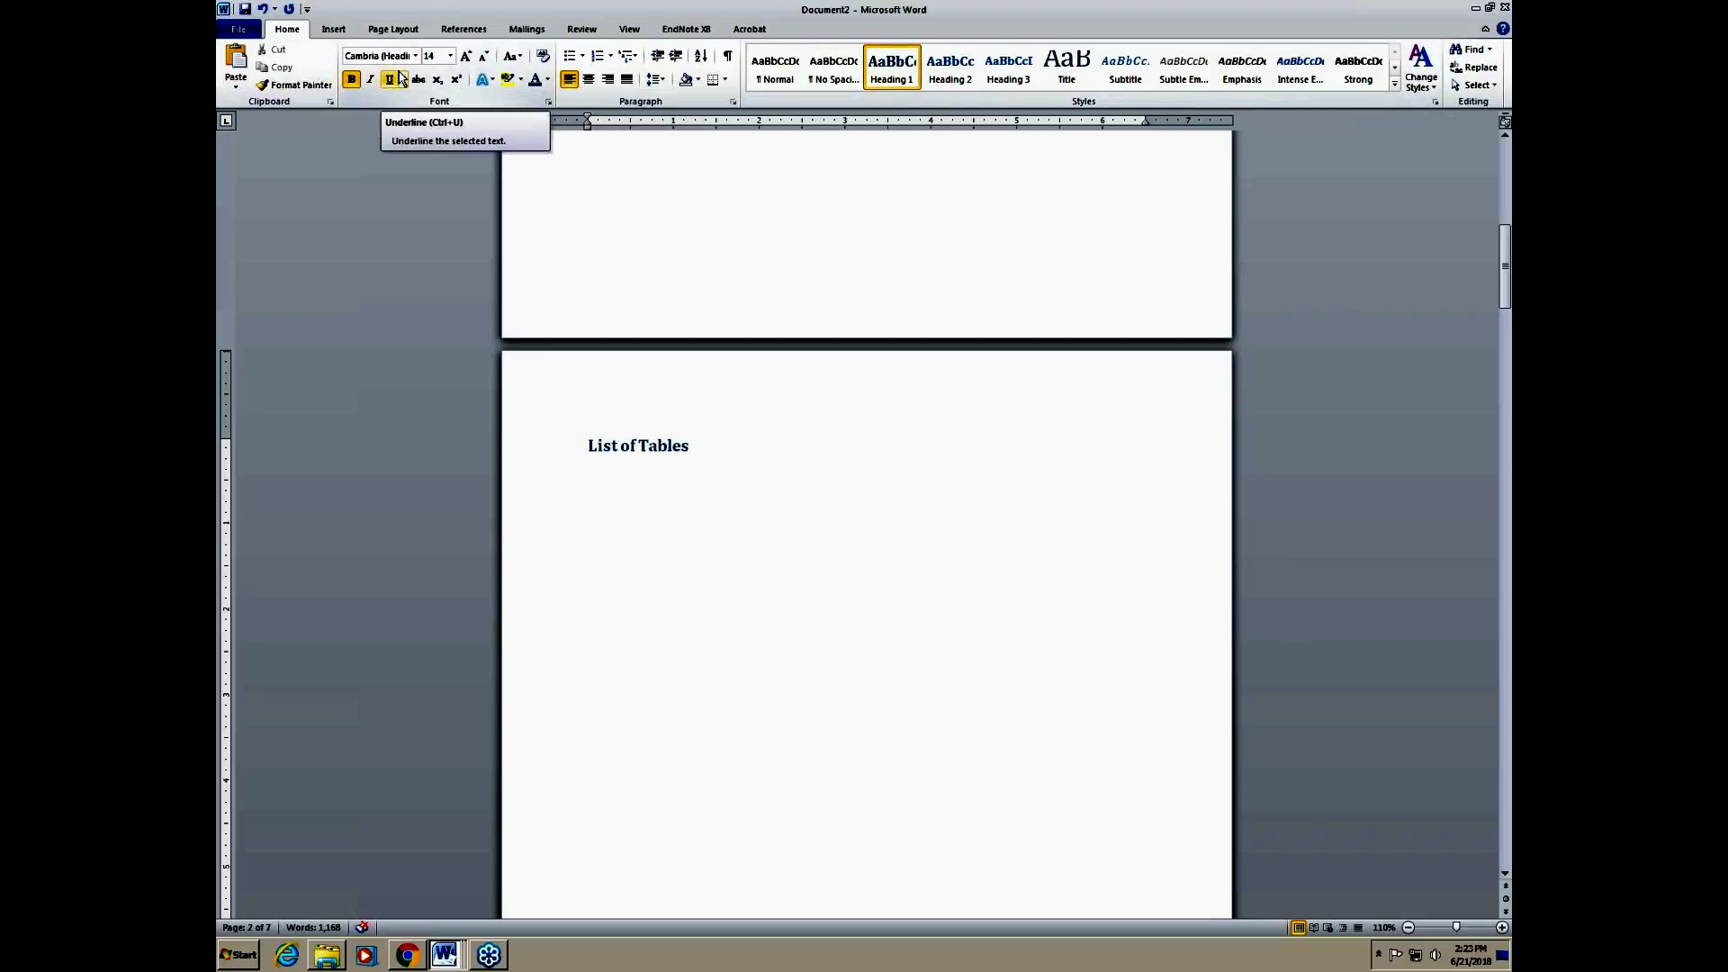
# Step: Insert a table of figures with the Table caption label and the From template format below the "List of Tables" heading
pyautogui.click(462, 30)
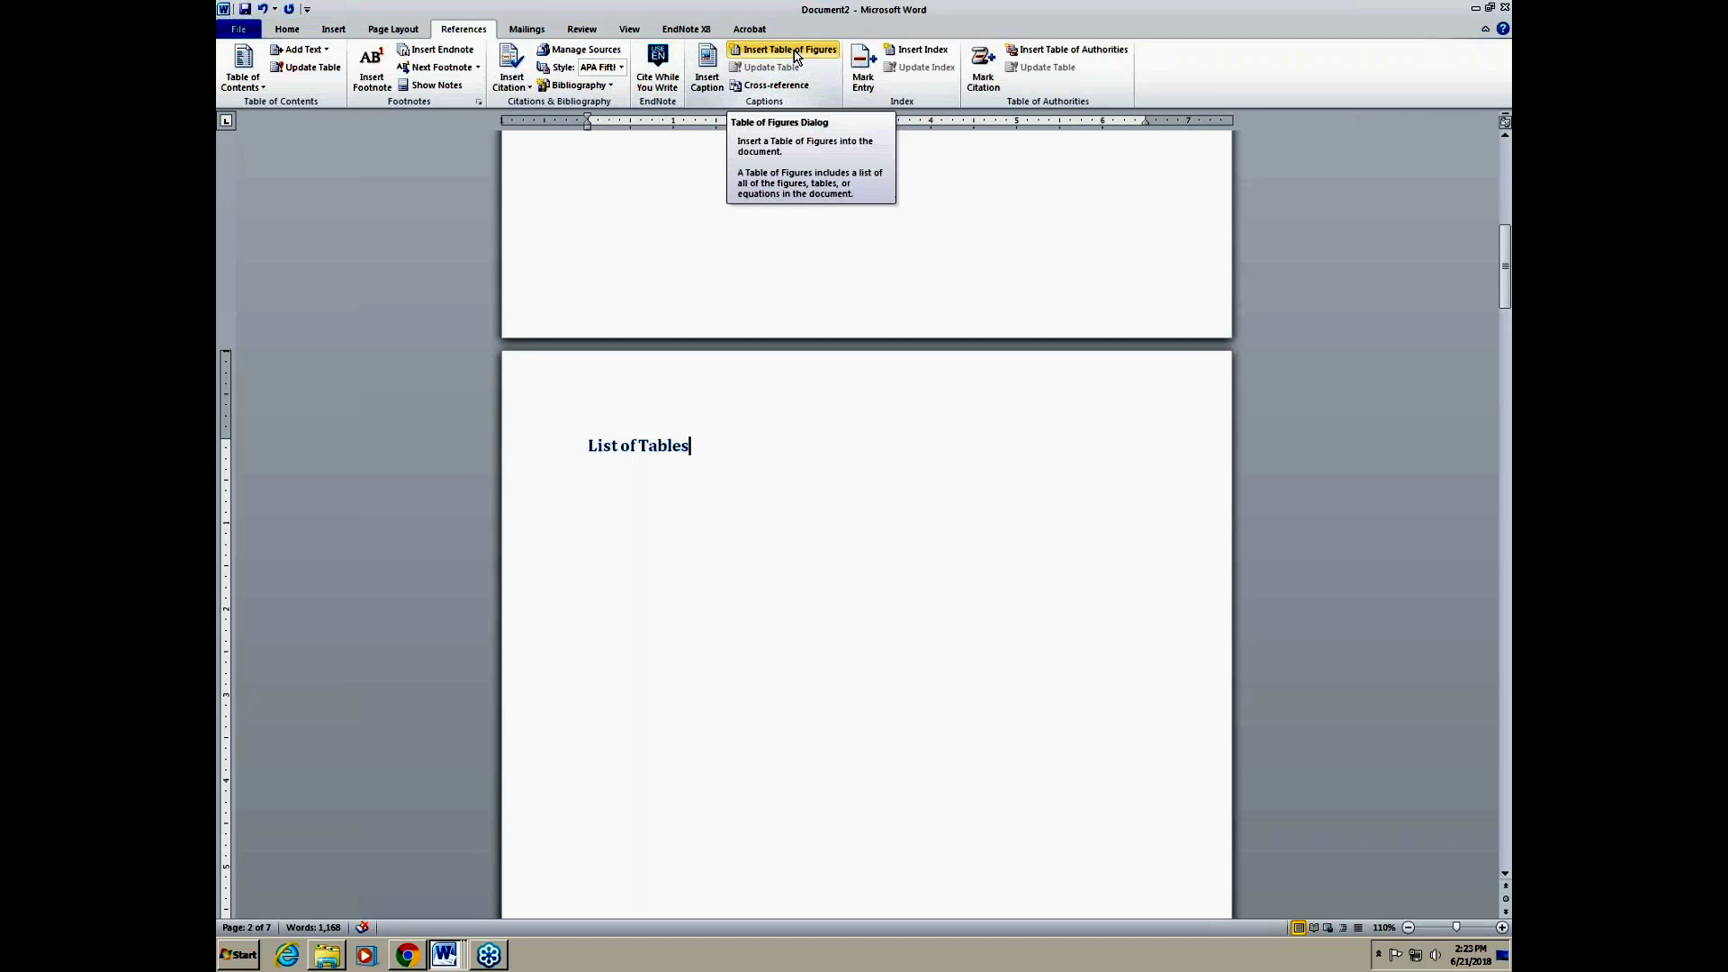
pyautogui.click(796, 56)
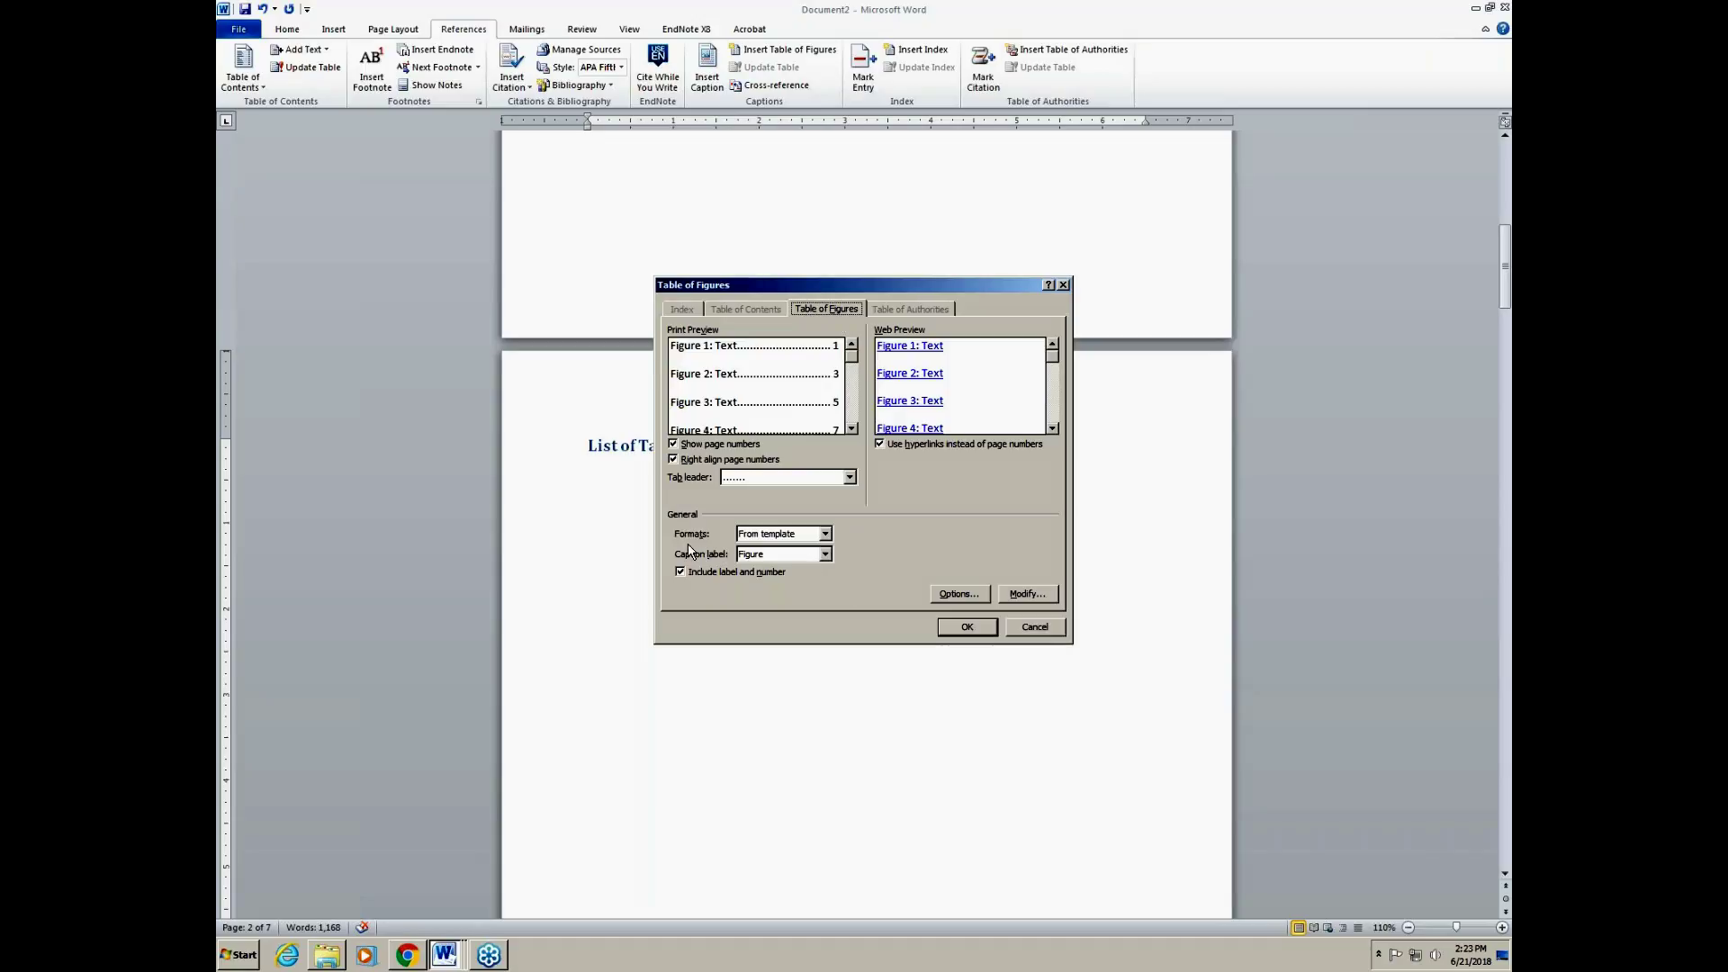
pyautogui.click(827, 536)
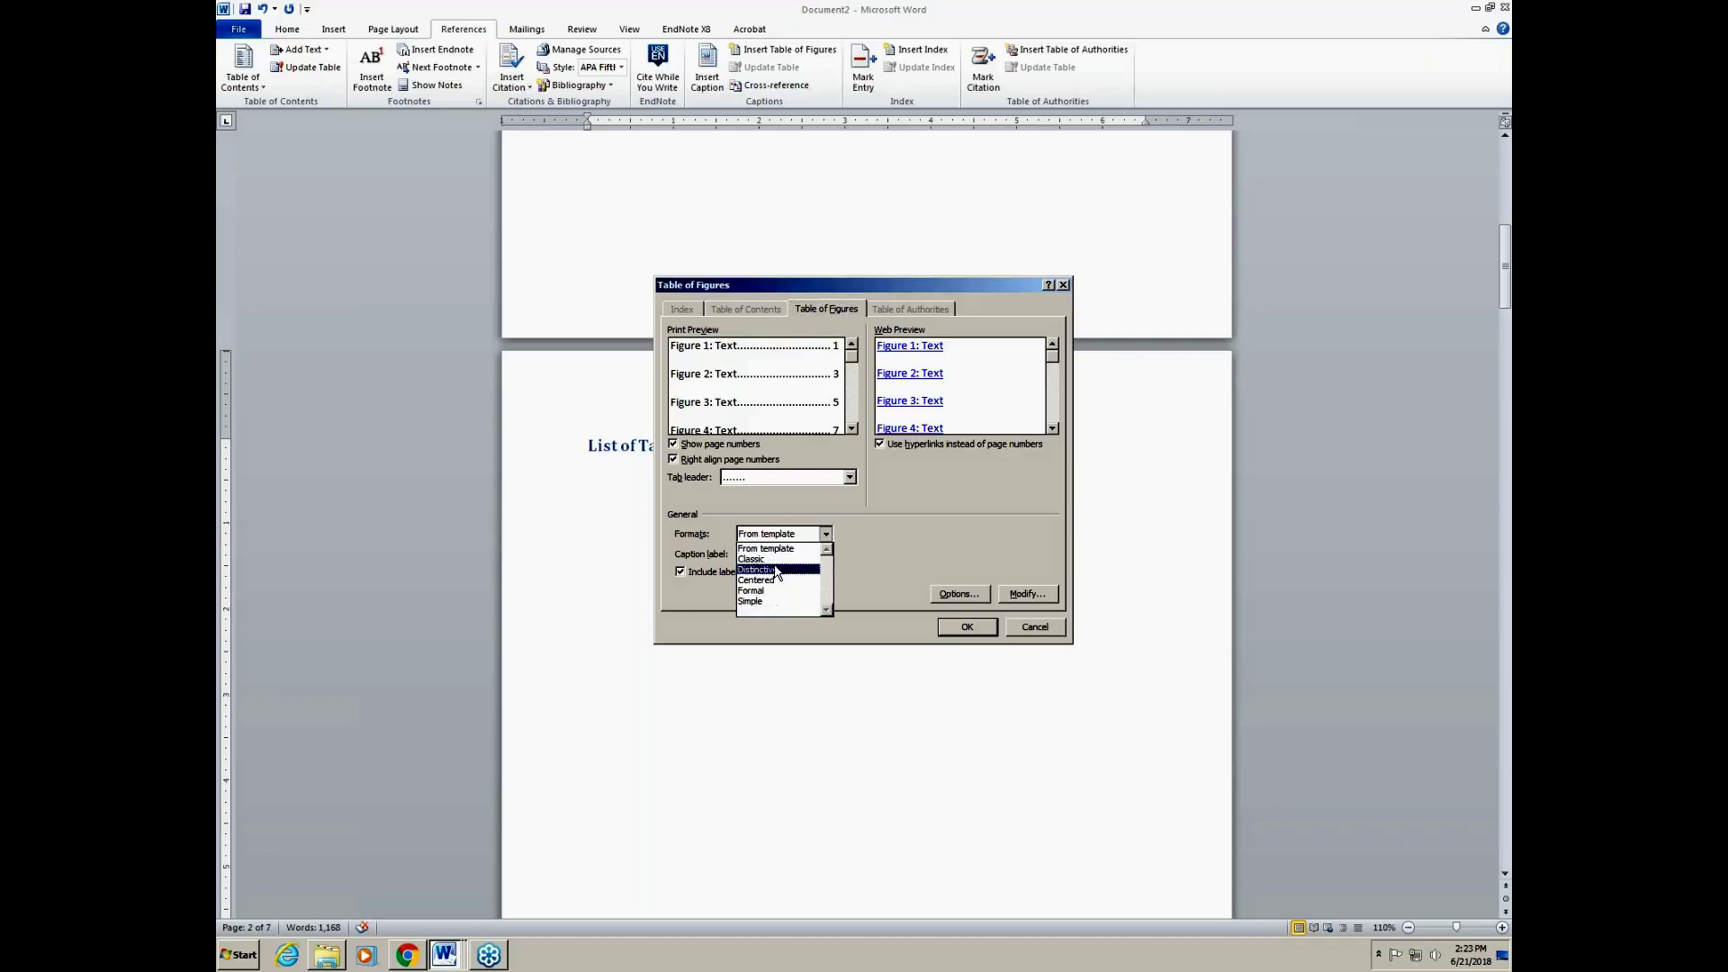
pyautogui.click(827, 536)
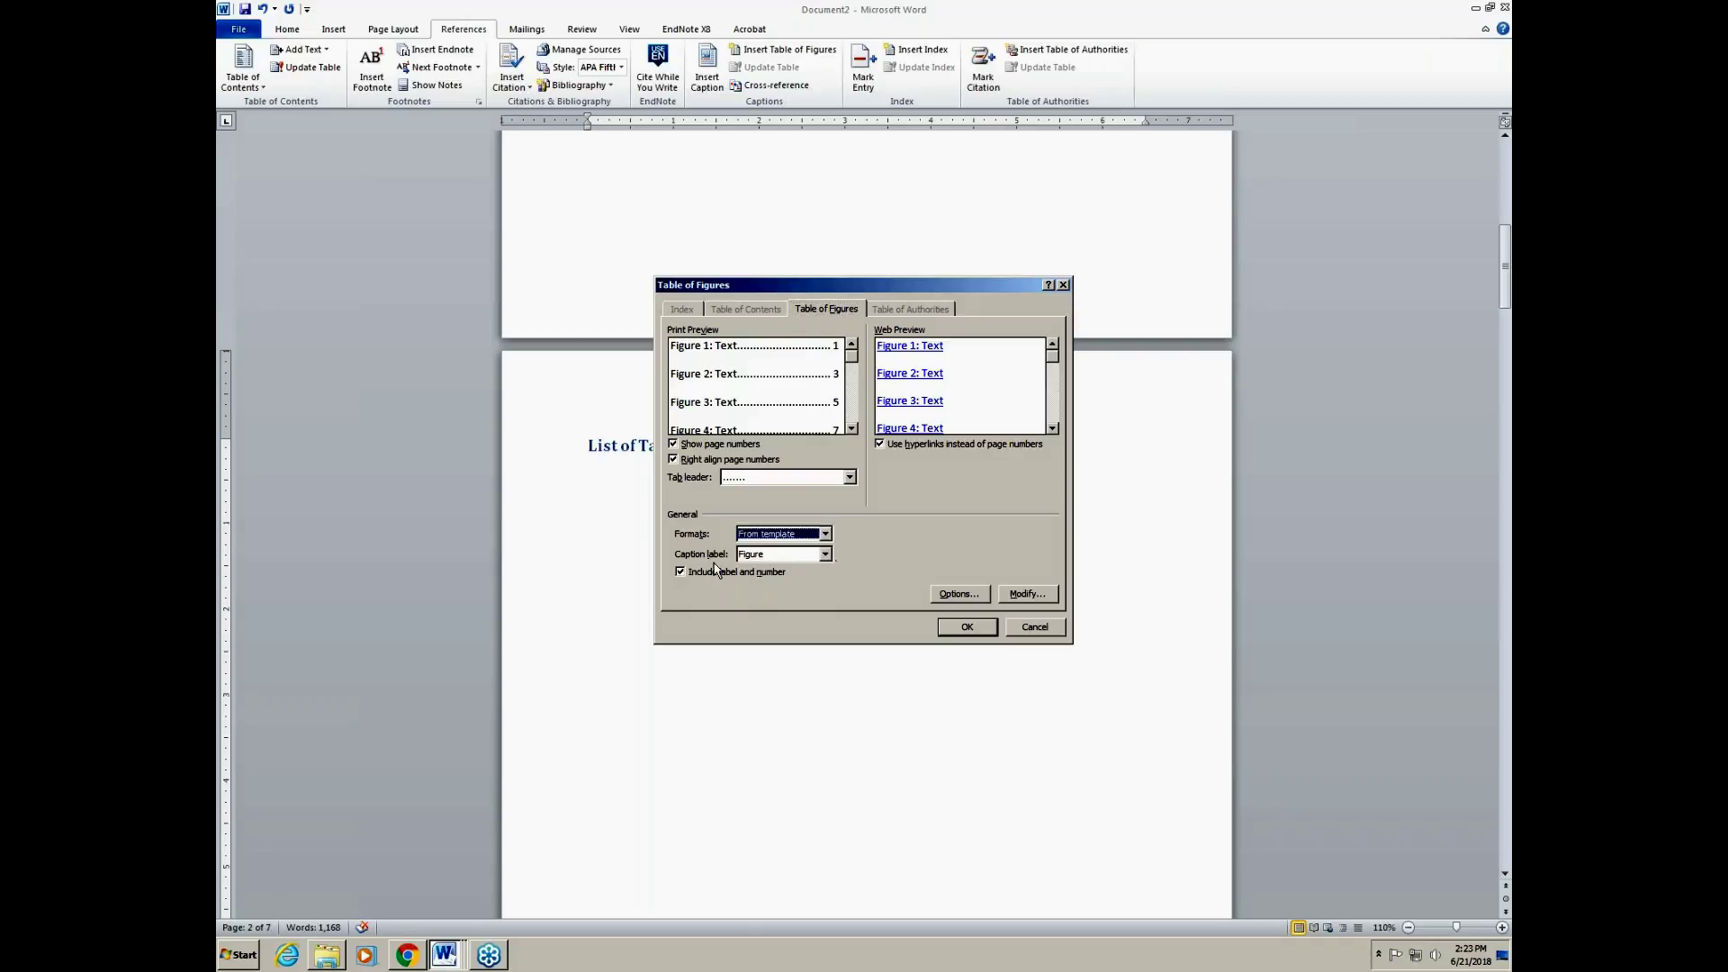
pyautogui.click(825, 555)
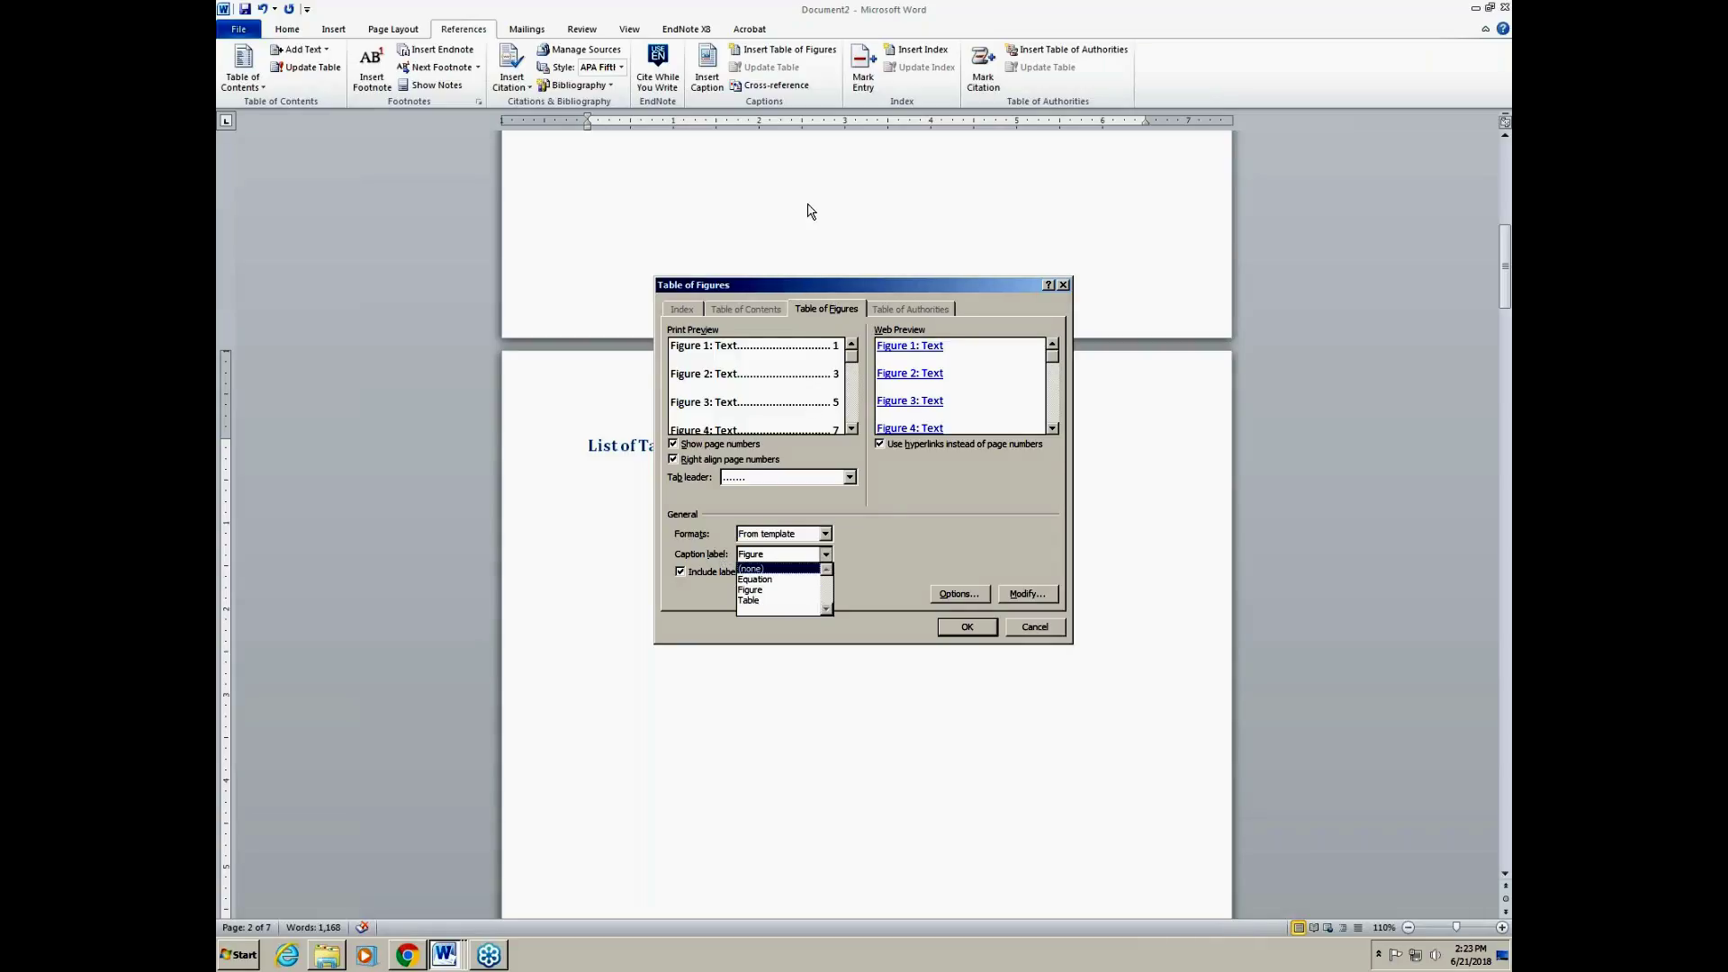
pyautogui.click(824, 293)
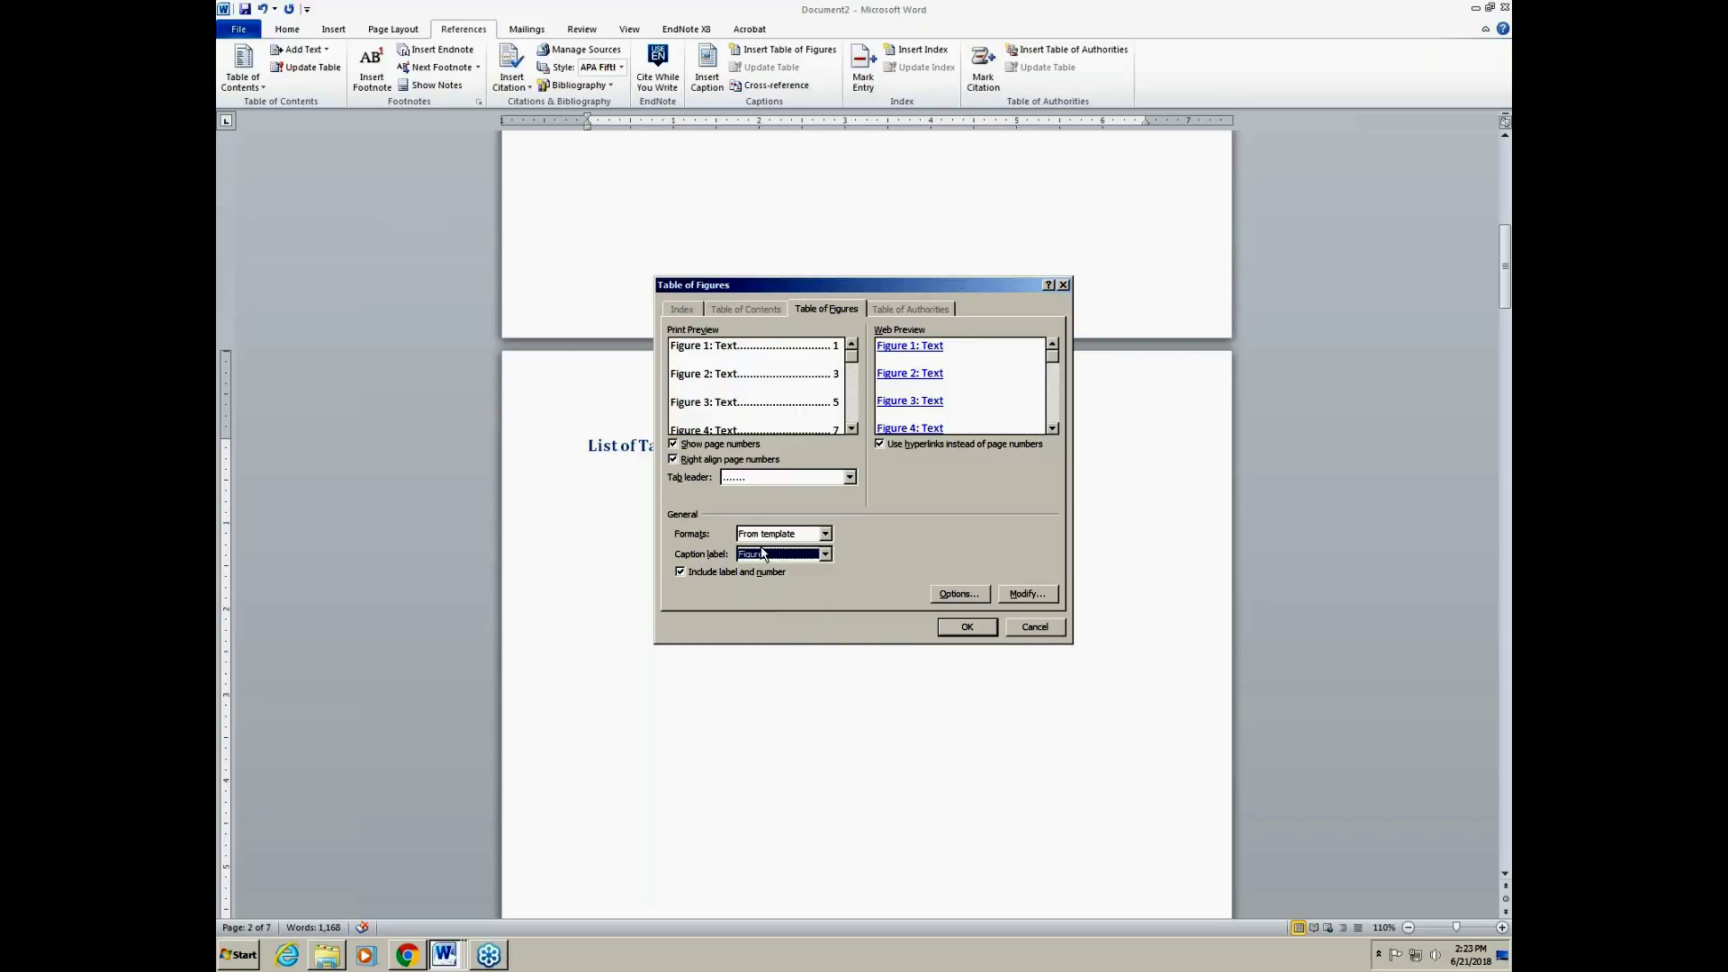
pyautogui.click(824, 554)
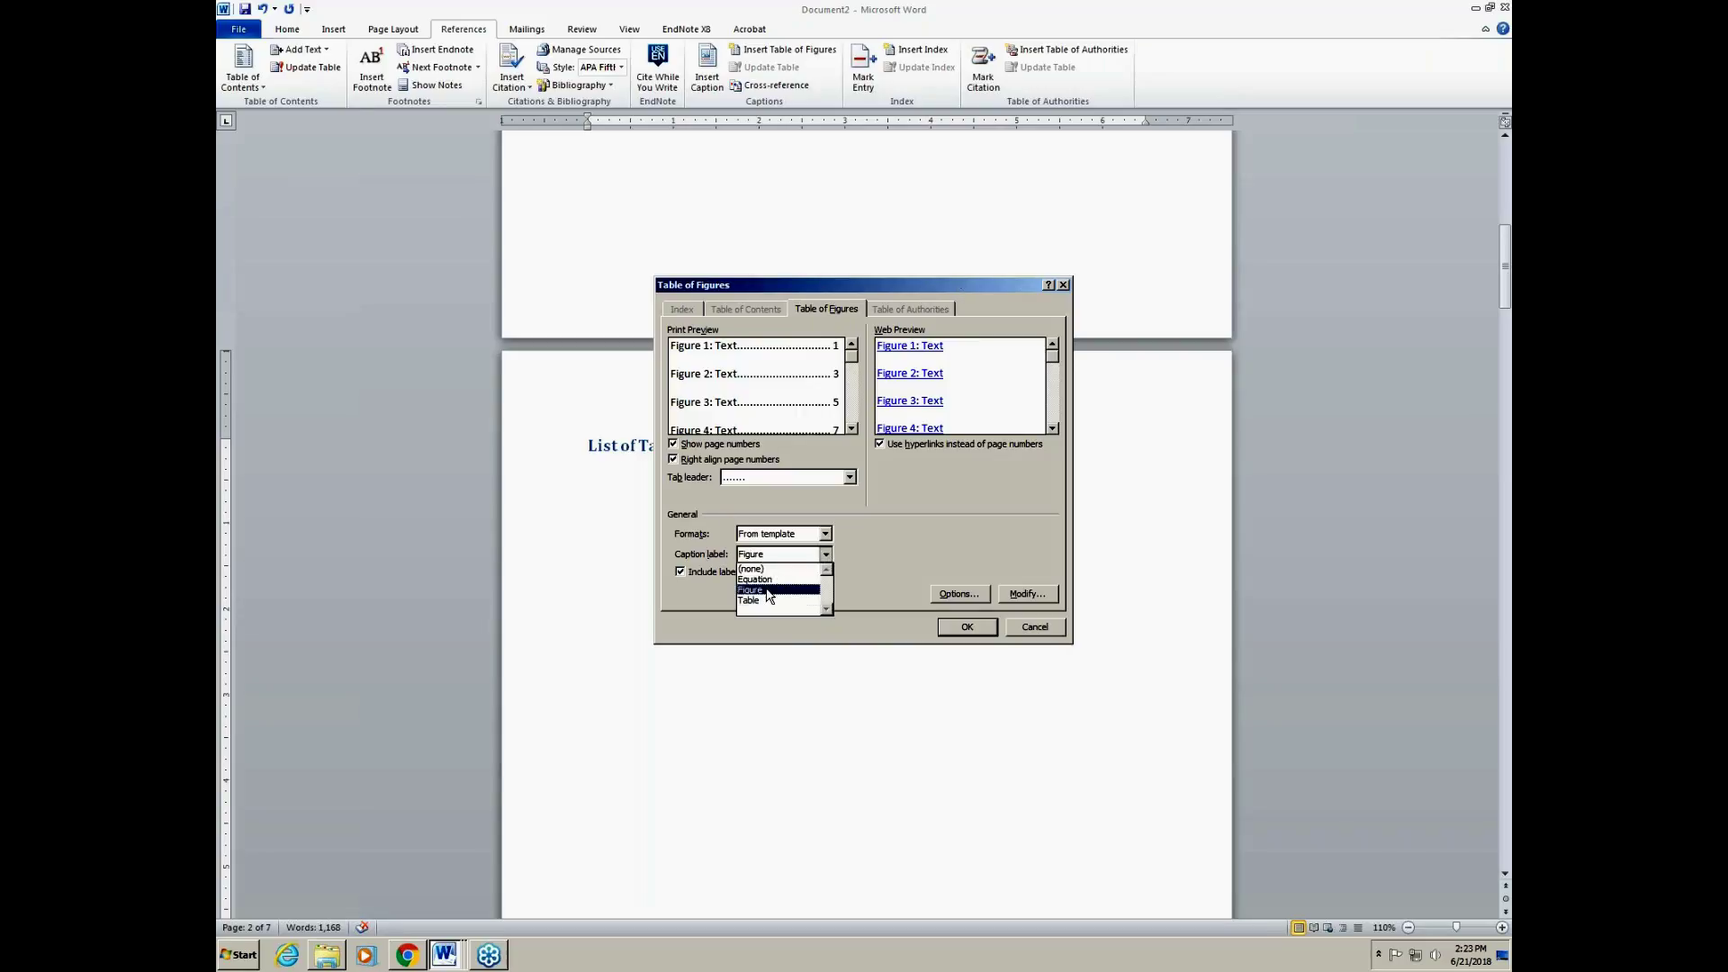
pyautogui.click(758, 601)
pyautogui.click(967, 626)
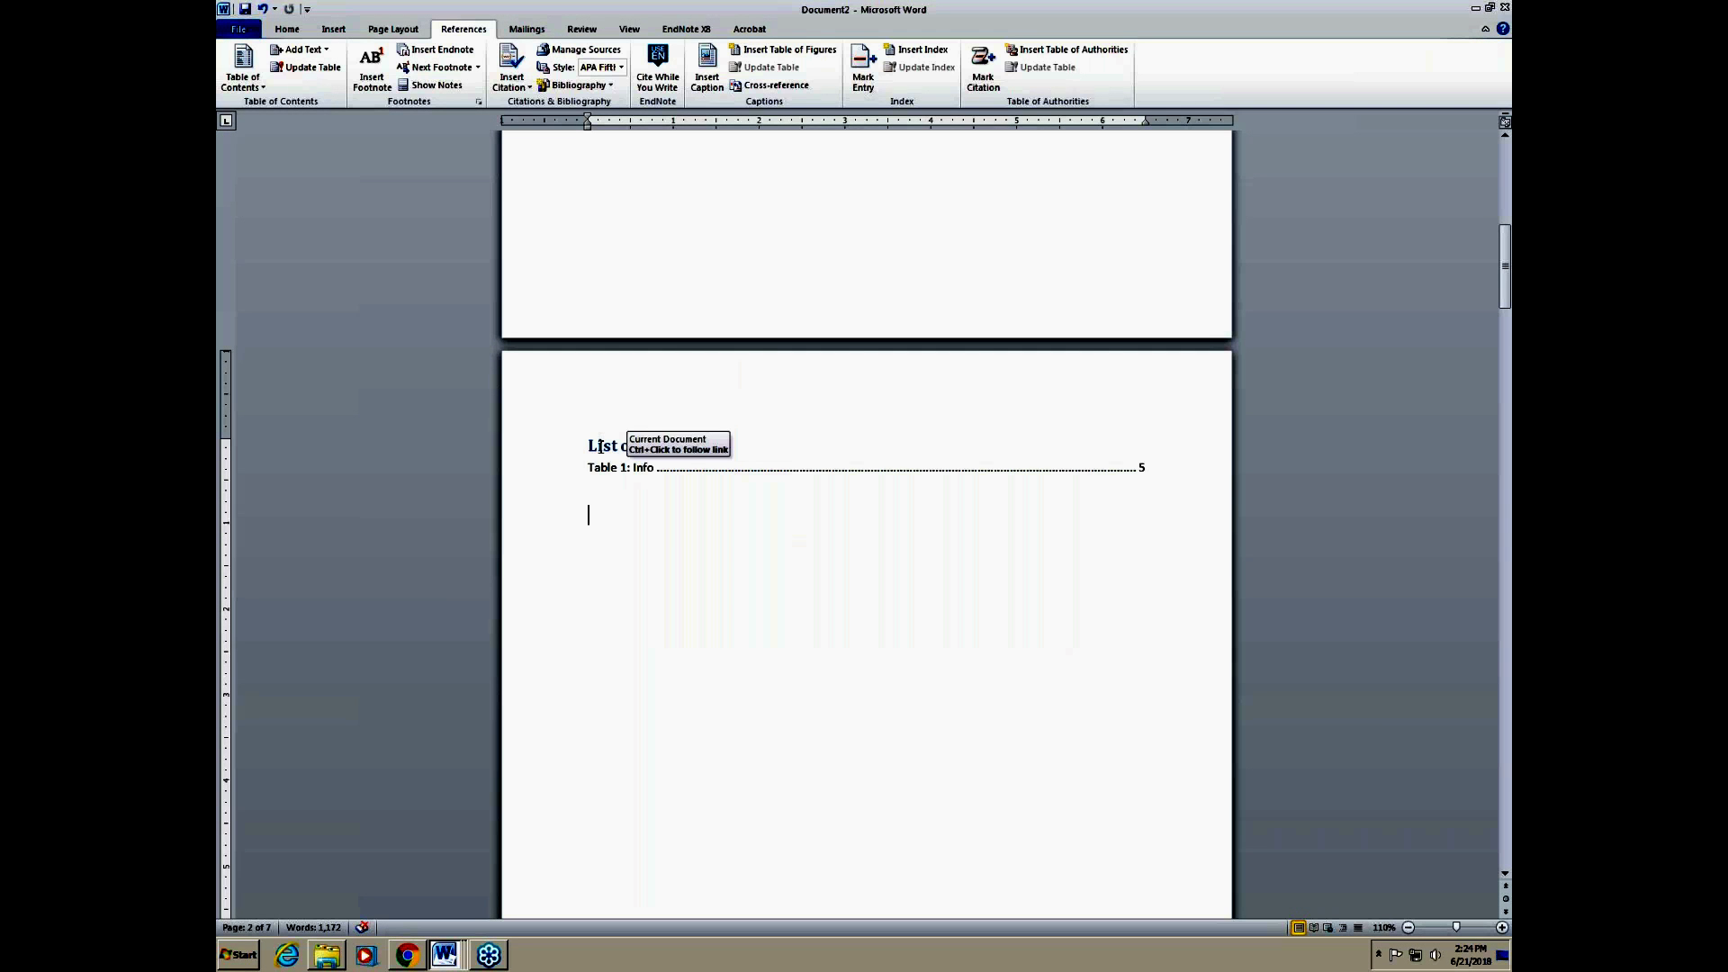
# Step: Insert a blank page below the list of tables
pyautogui.click(599, 446)
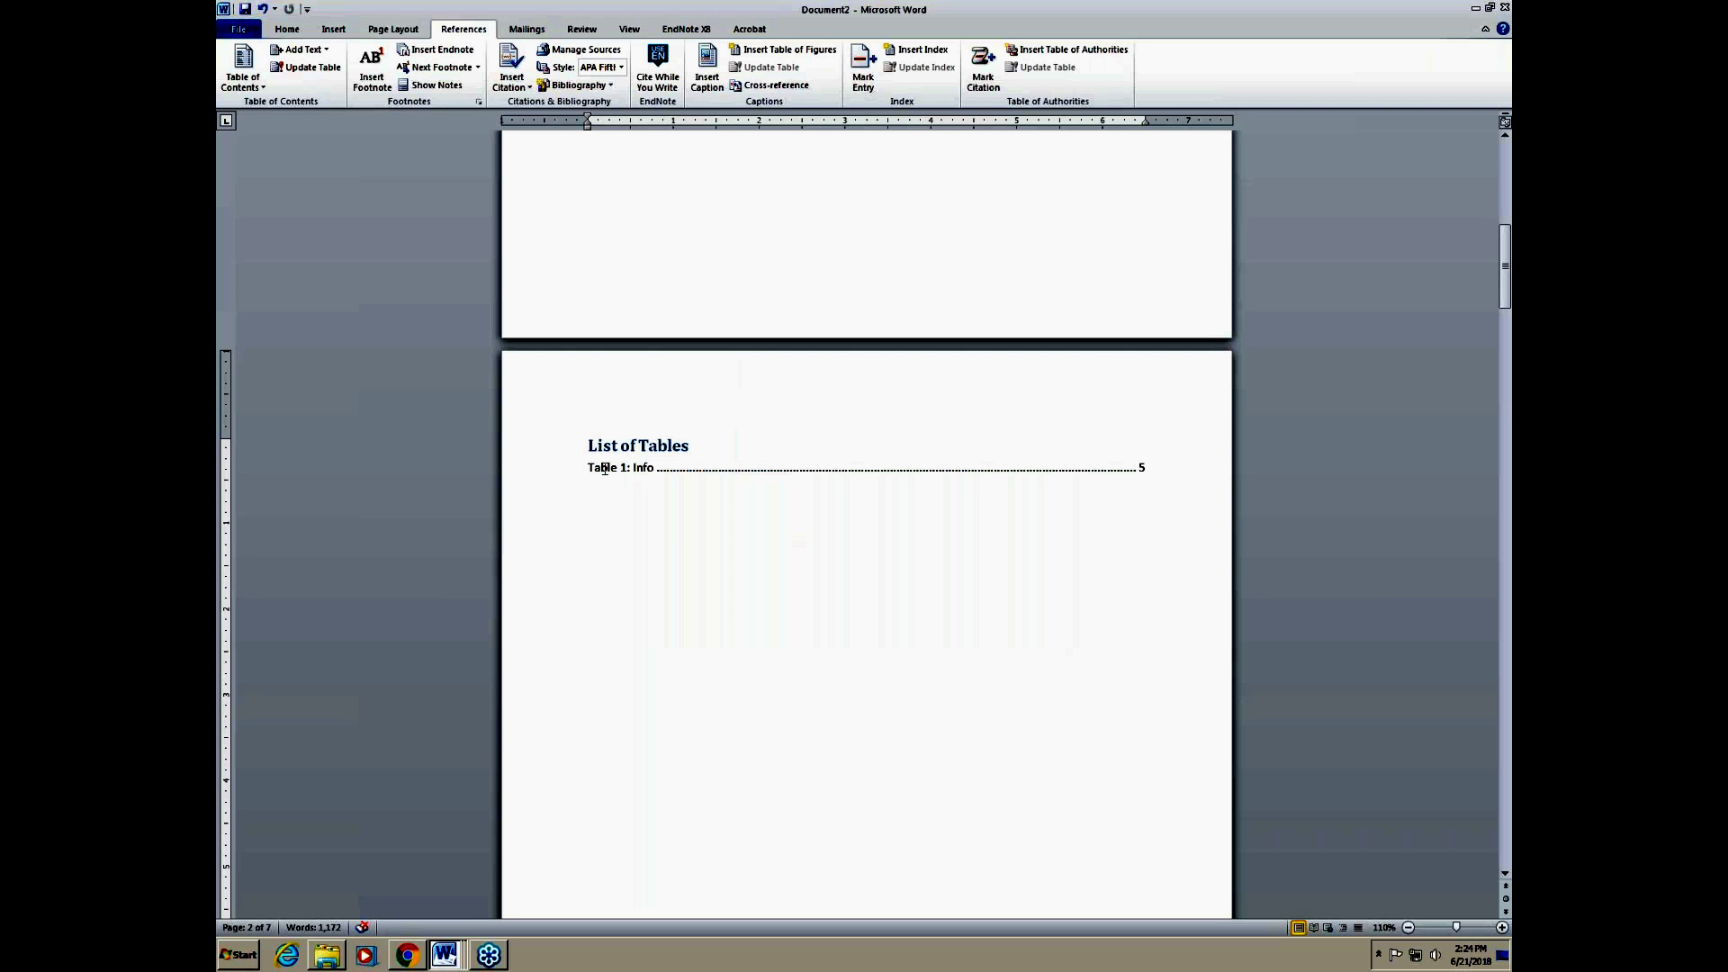
pyautogui.click(635, 470)
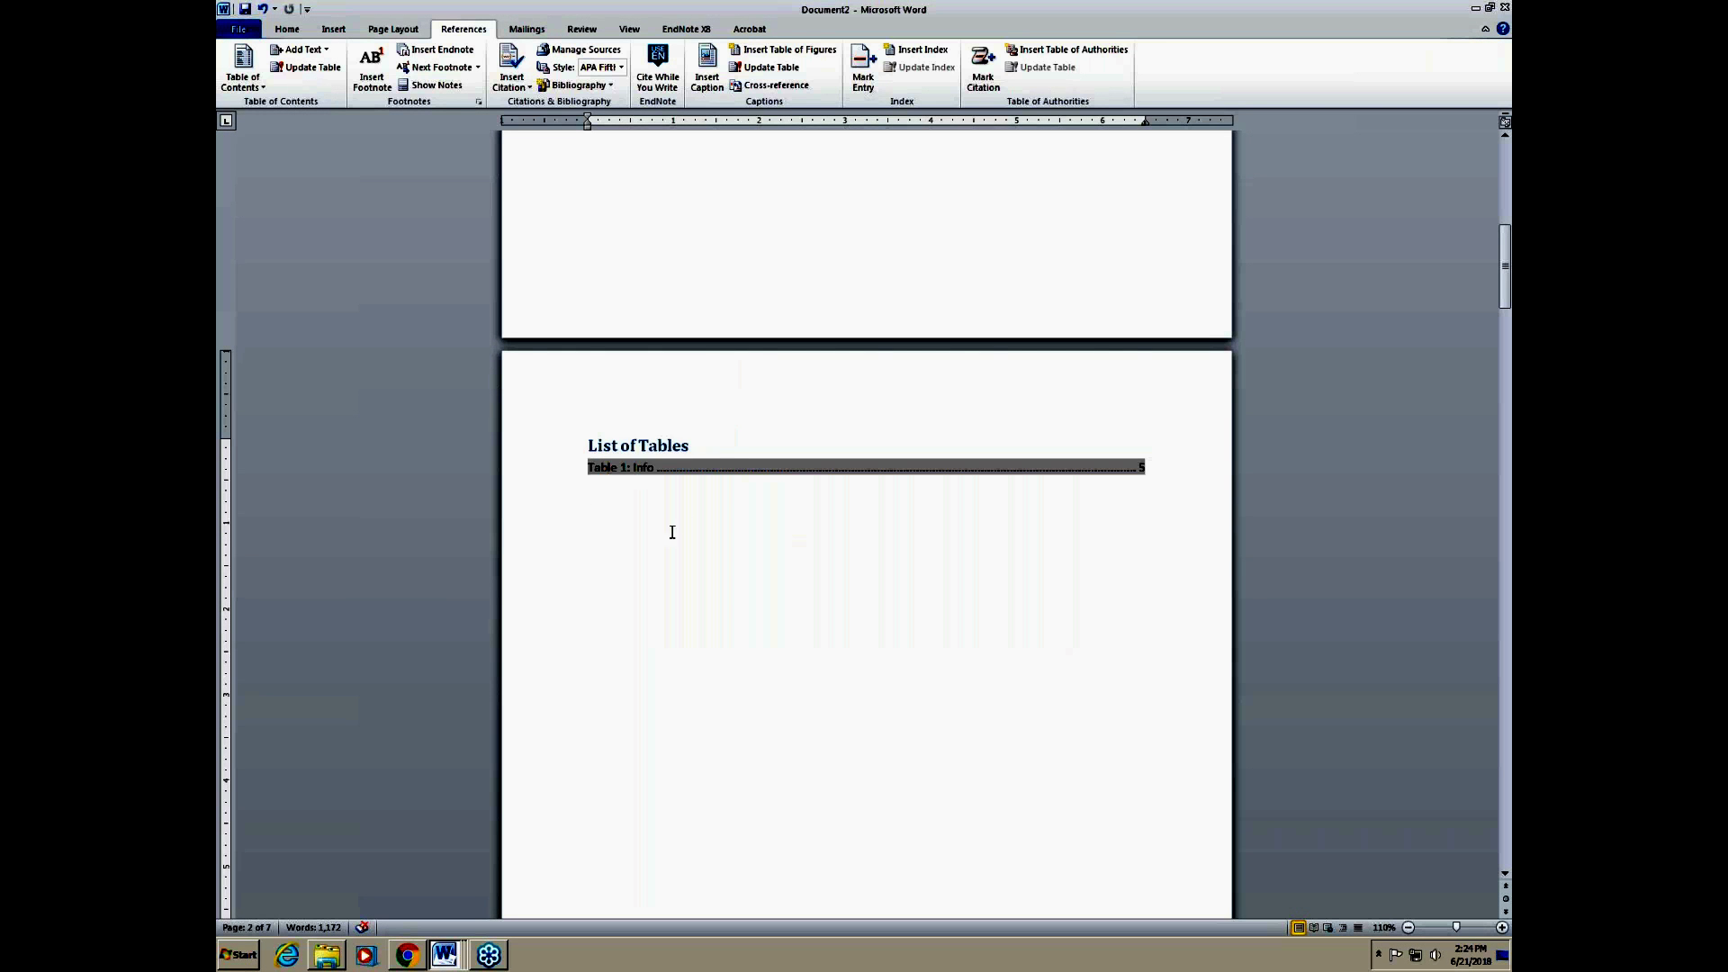
pyautogui.click(602, 496)
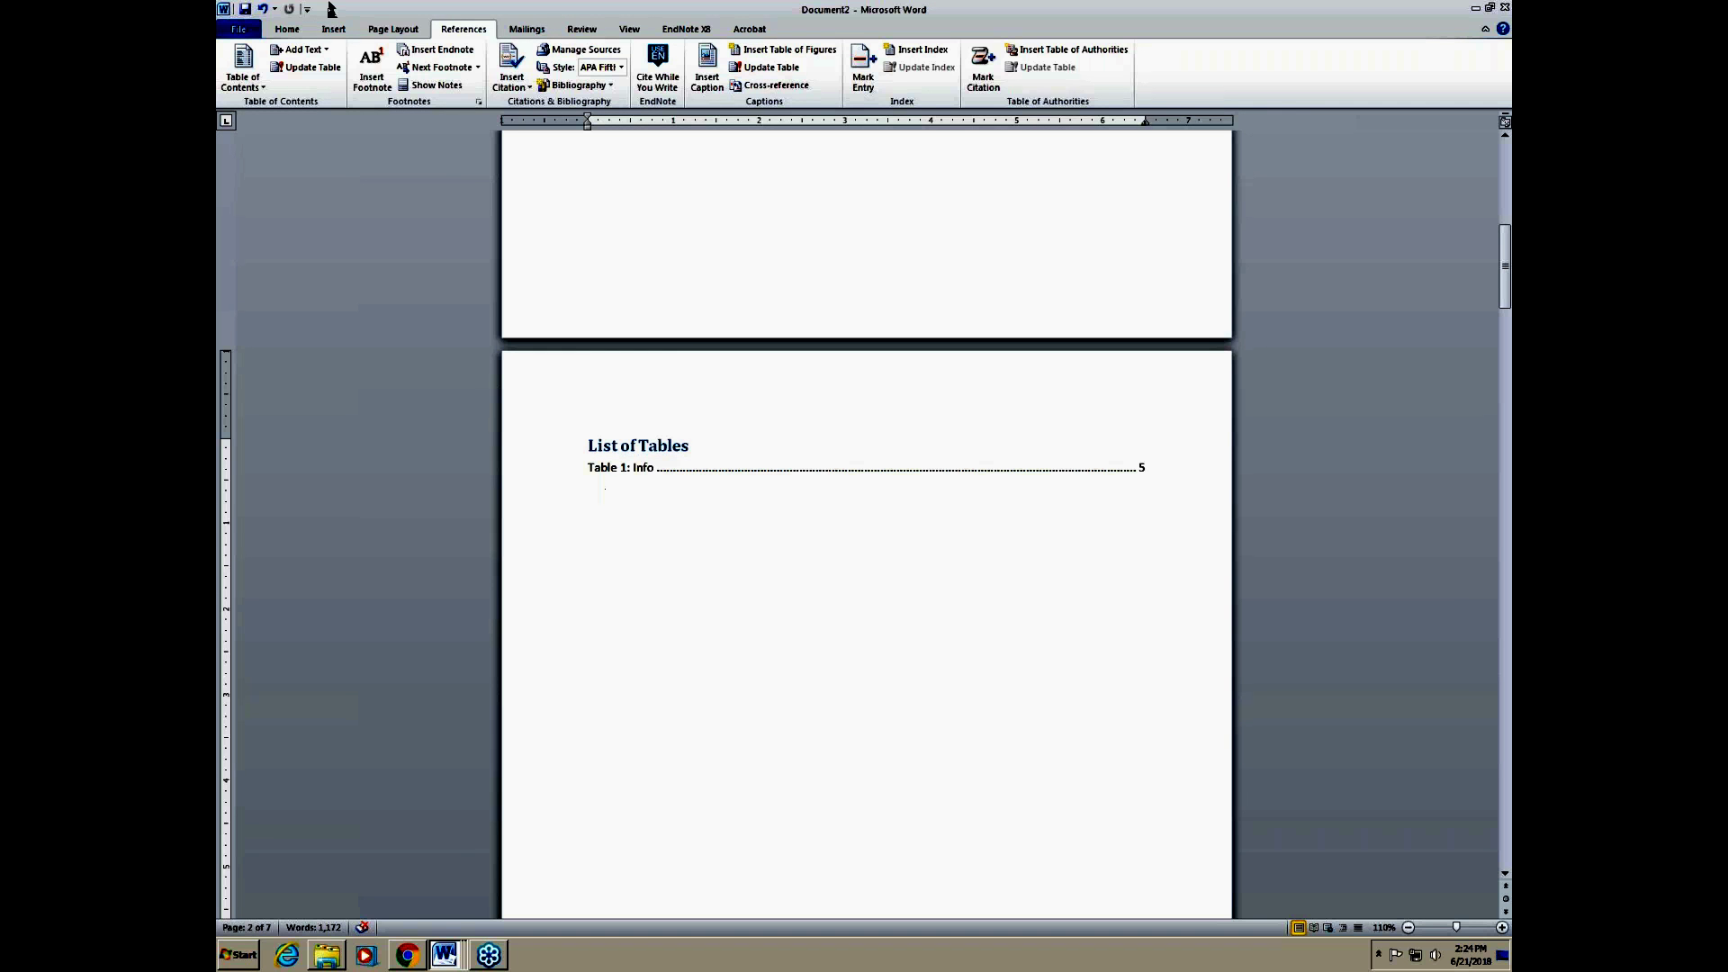
pyautogui.click(334, 29)
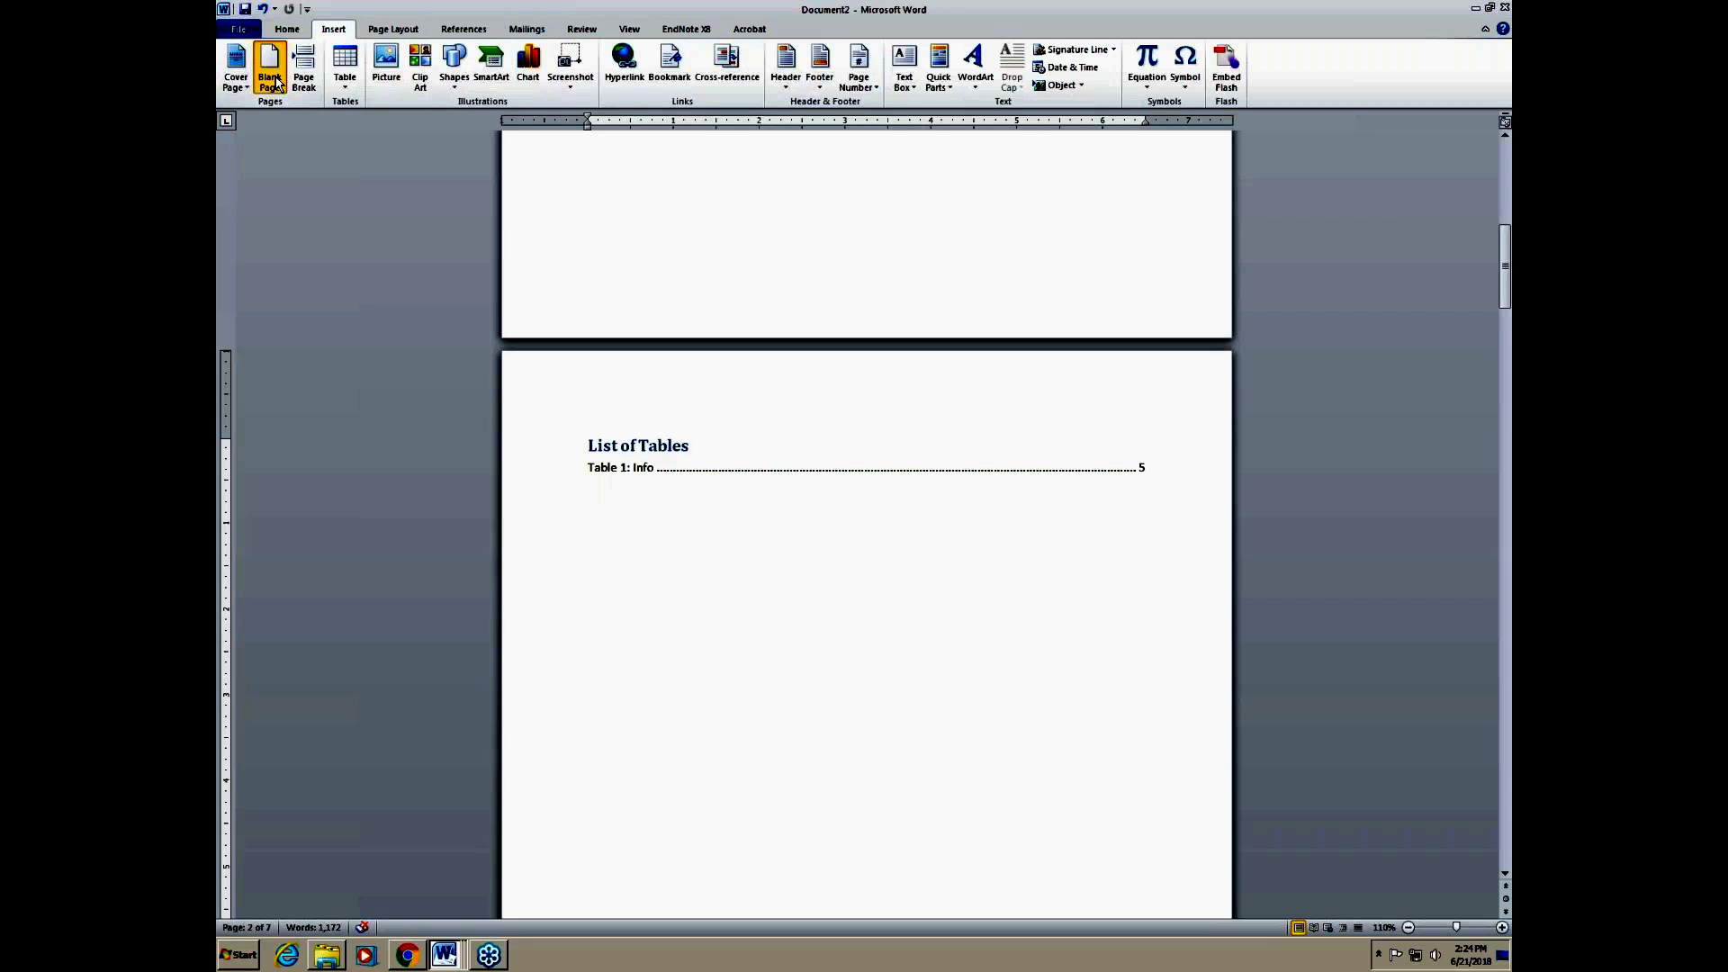
pyautogui.click(273, 80)
# Step: Add the heading "List of Figures" in the Heading 1 style on the new page after the list of tables
pyautogui.click(467, 34)
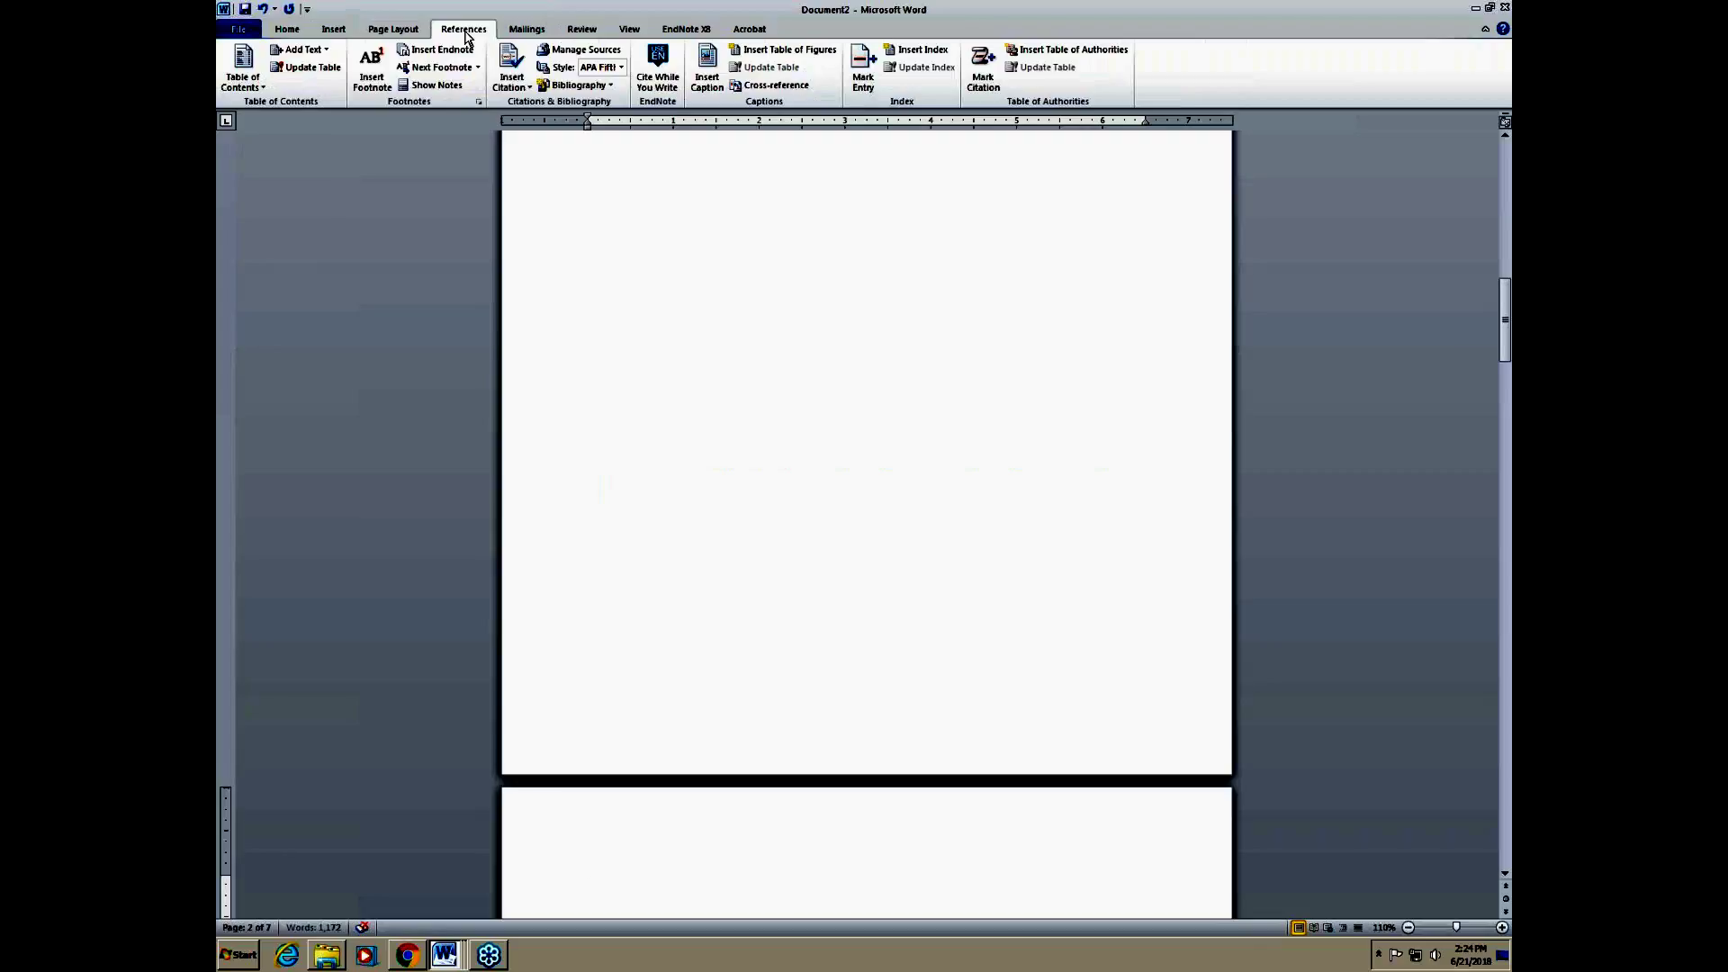
pyautogui.click(590, 868)
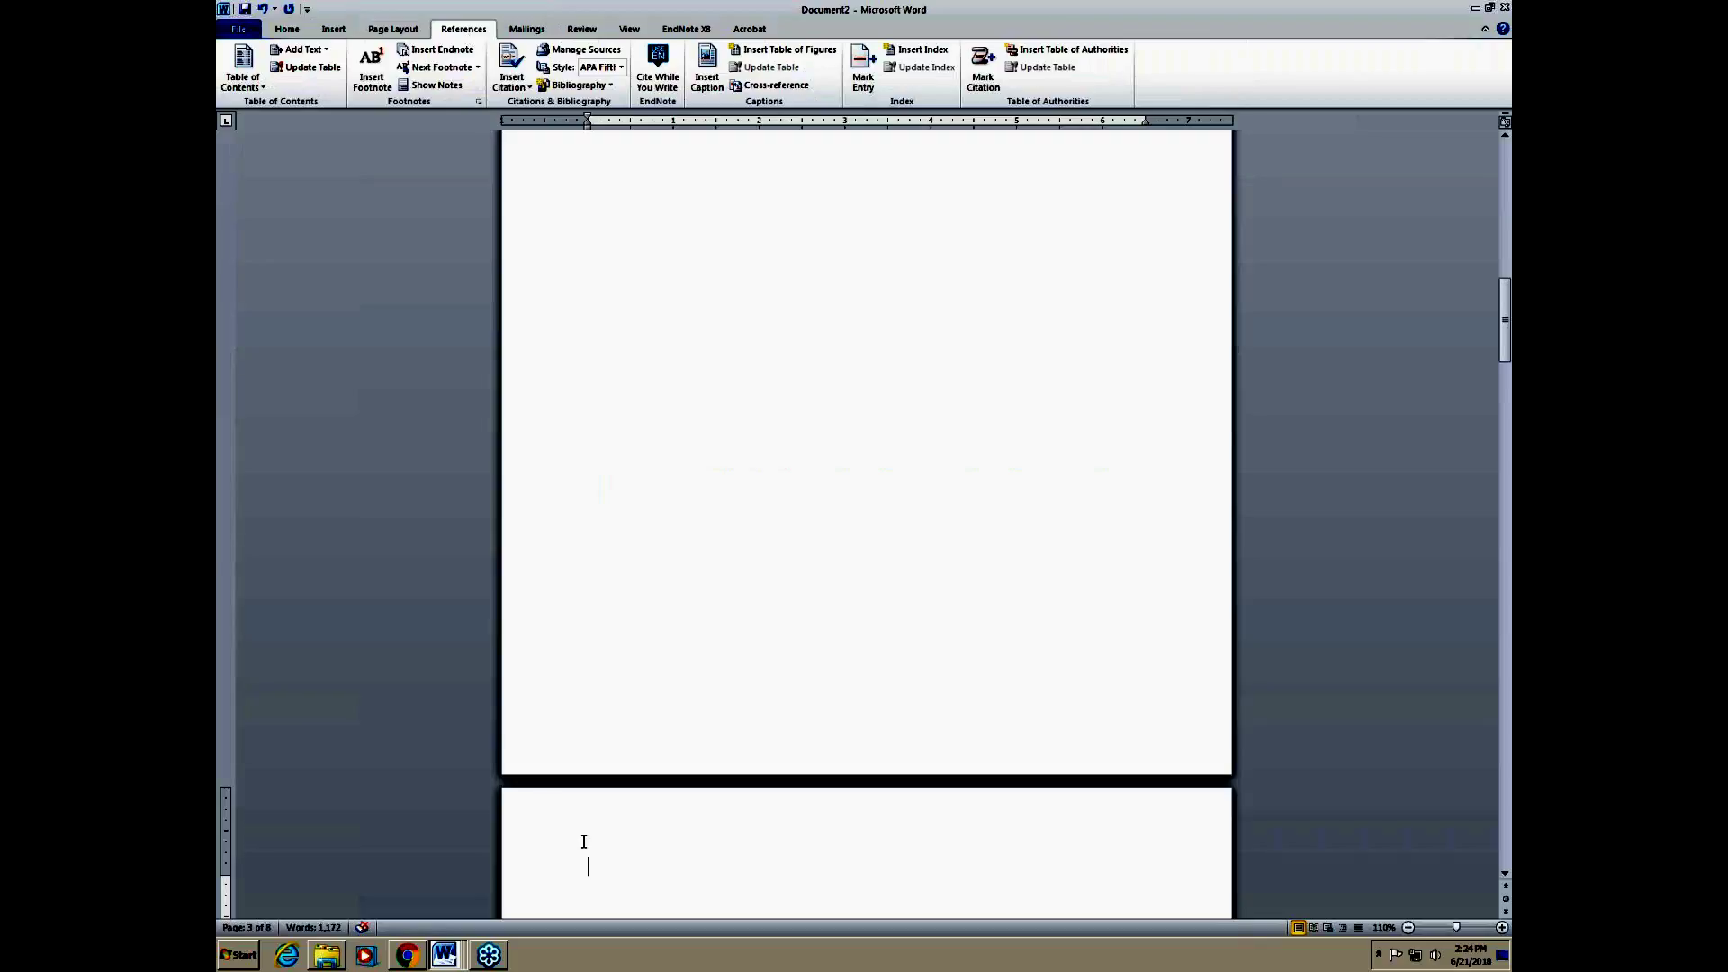
pyautogui.click(284, 29)
pyautogui.write('List of Figures')
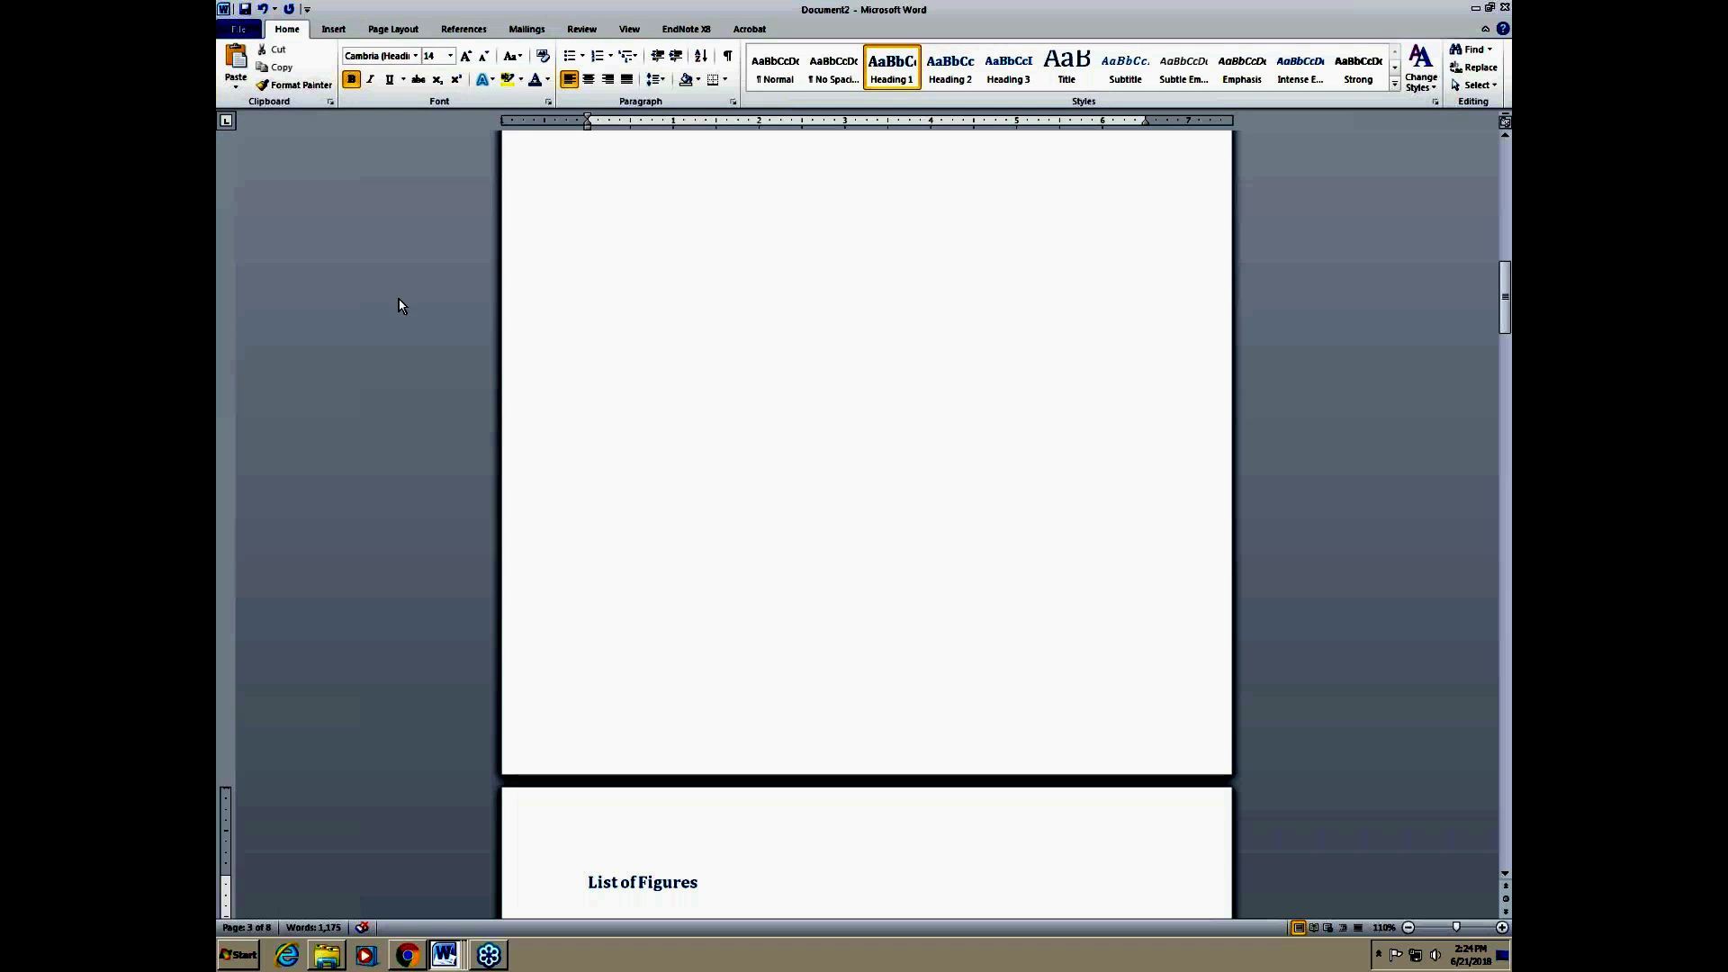
# Step: Insert a table of figures with the Figure caption label below the "List of Figures" heading
pyautogui.click(469, 28)
pyautogui.scroll(-10, 739, 752)
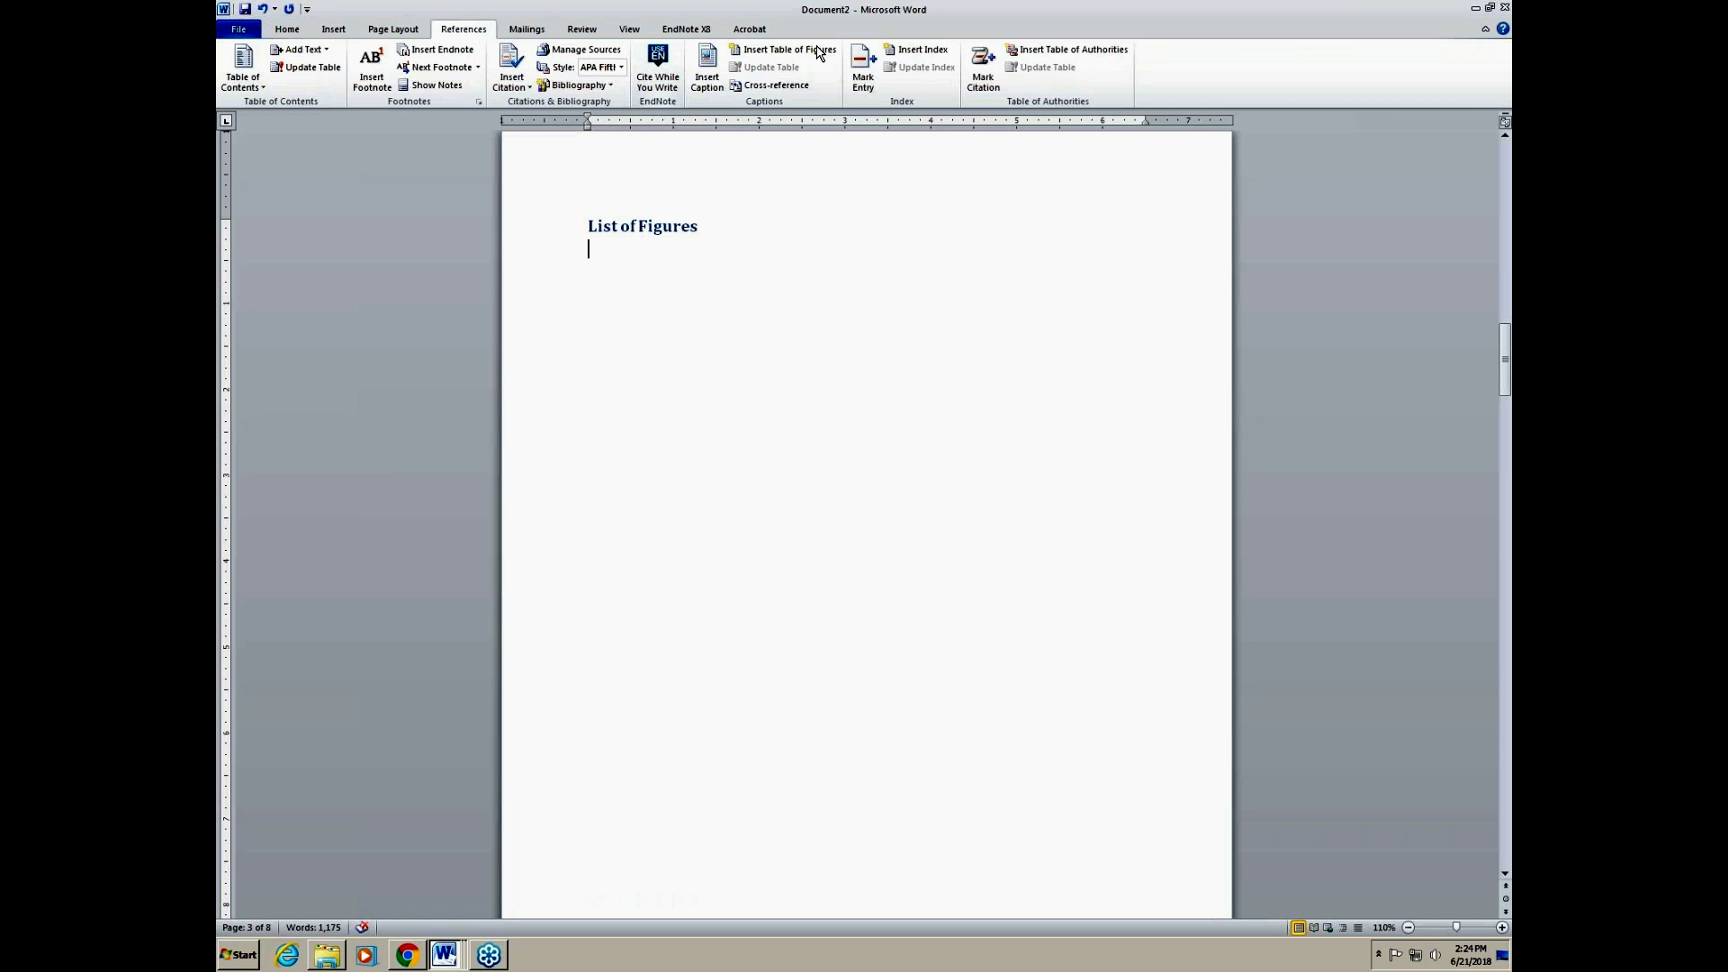
pyautogui.click(820, 54)
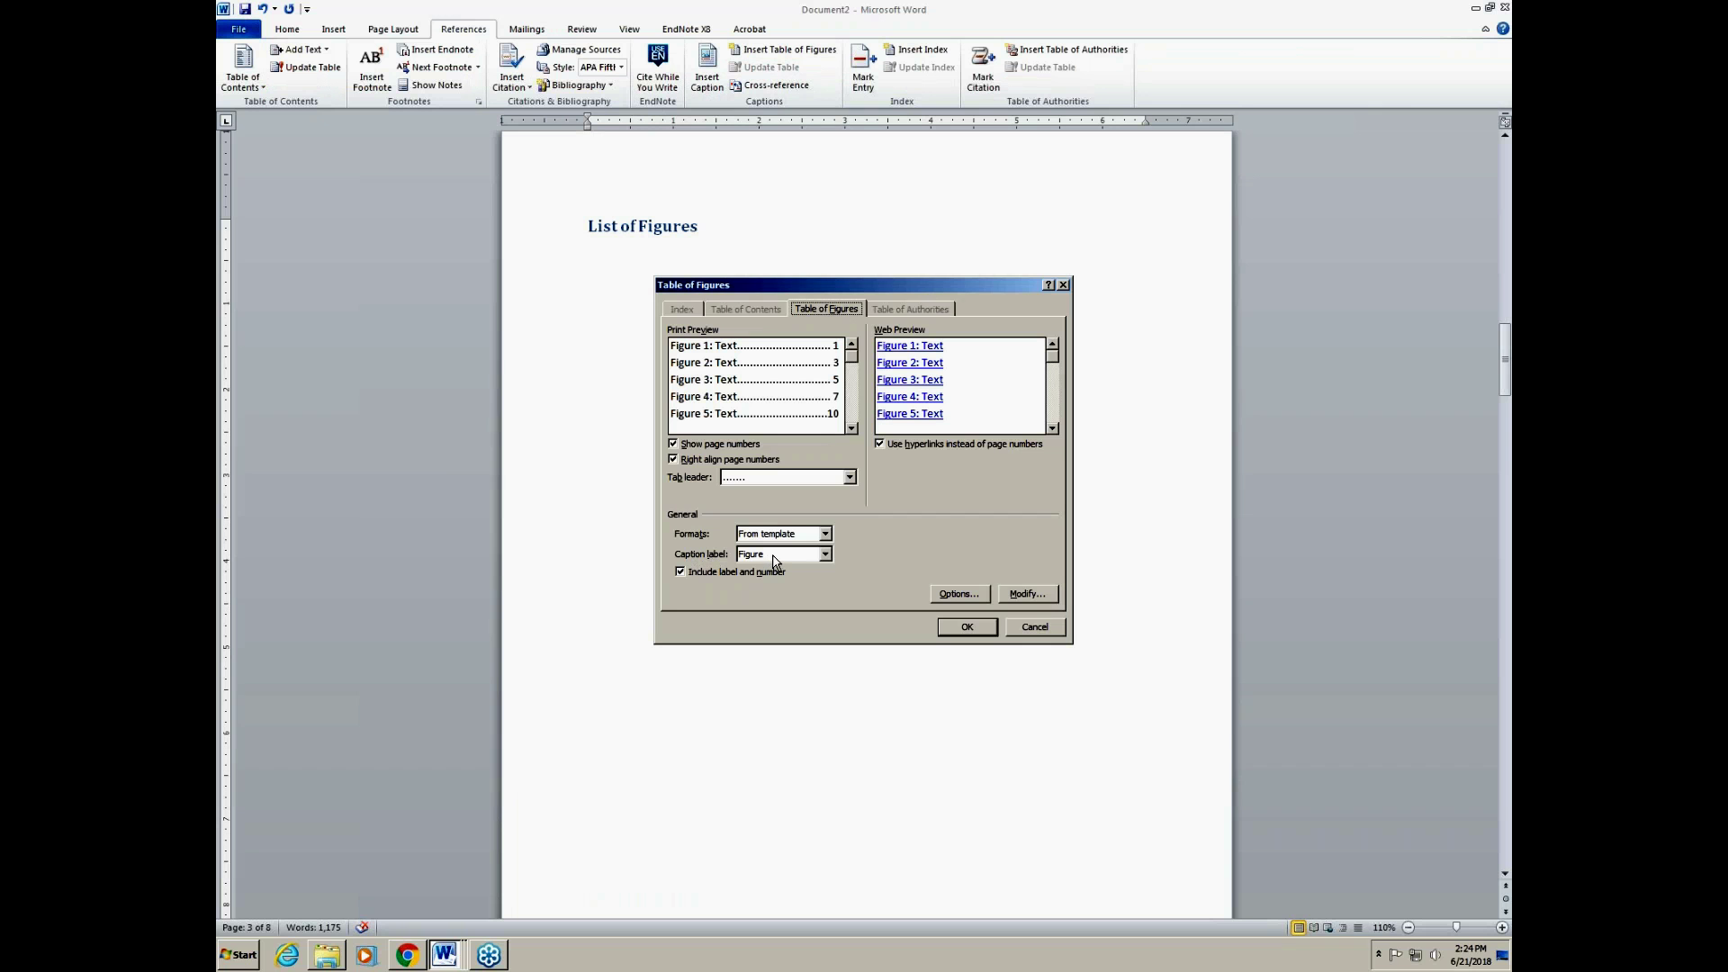
pyautogui.click(972, 627)
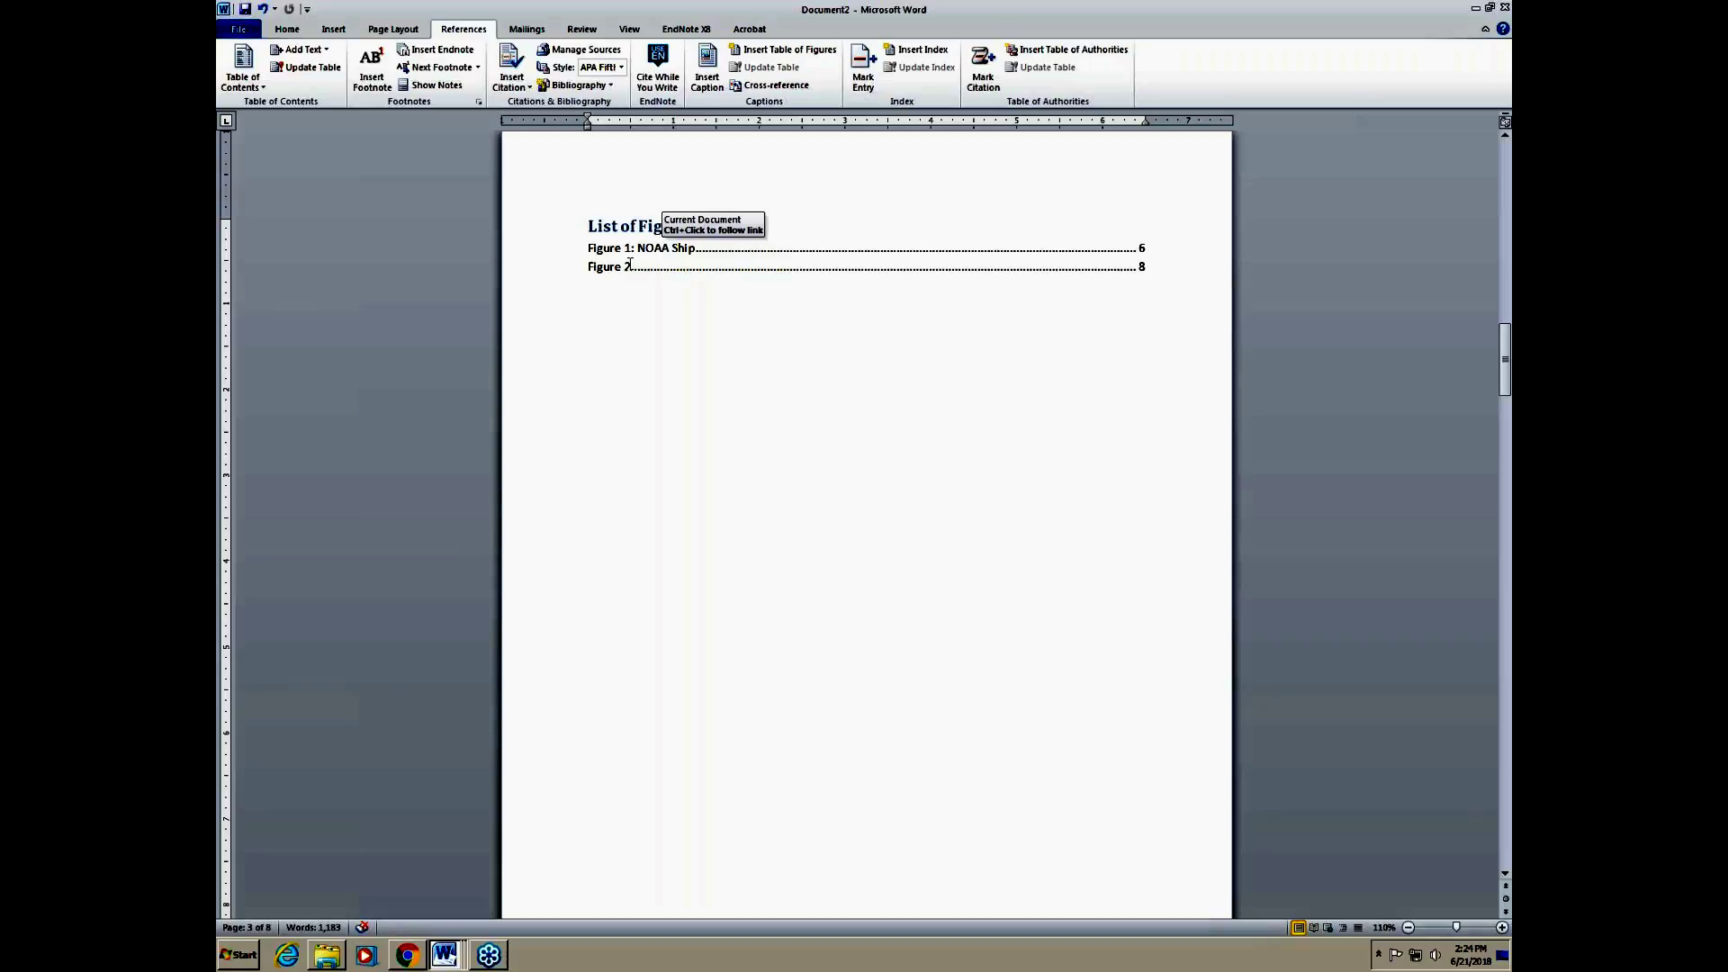
pyautogui.click(632, 280)
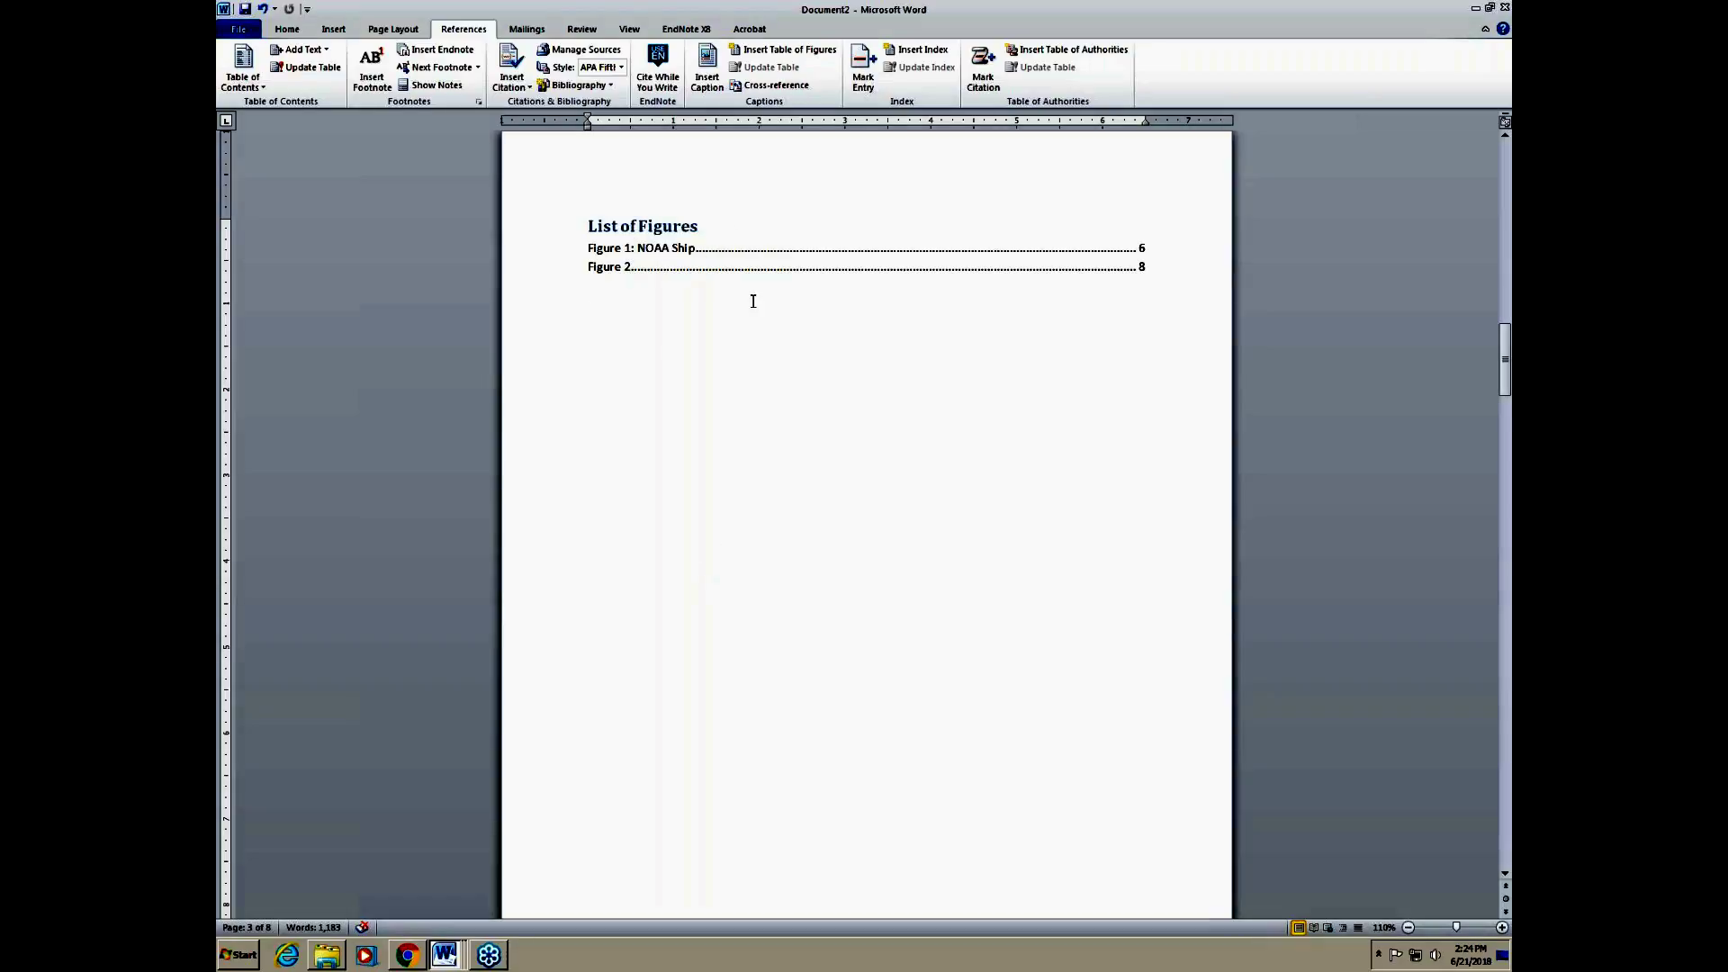
# Step: Update the entire table of contents on the first page to include the list of tables and list of figures headings
pyautogui.scroll(6, 753, 301)
pyautogui.scroll(15, 630, 450)
pyautogui.click(627, 385)
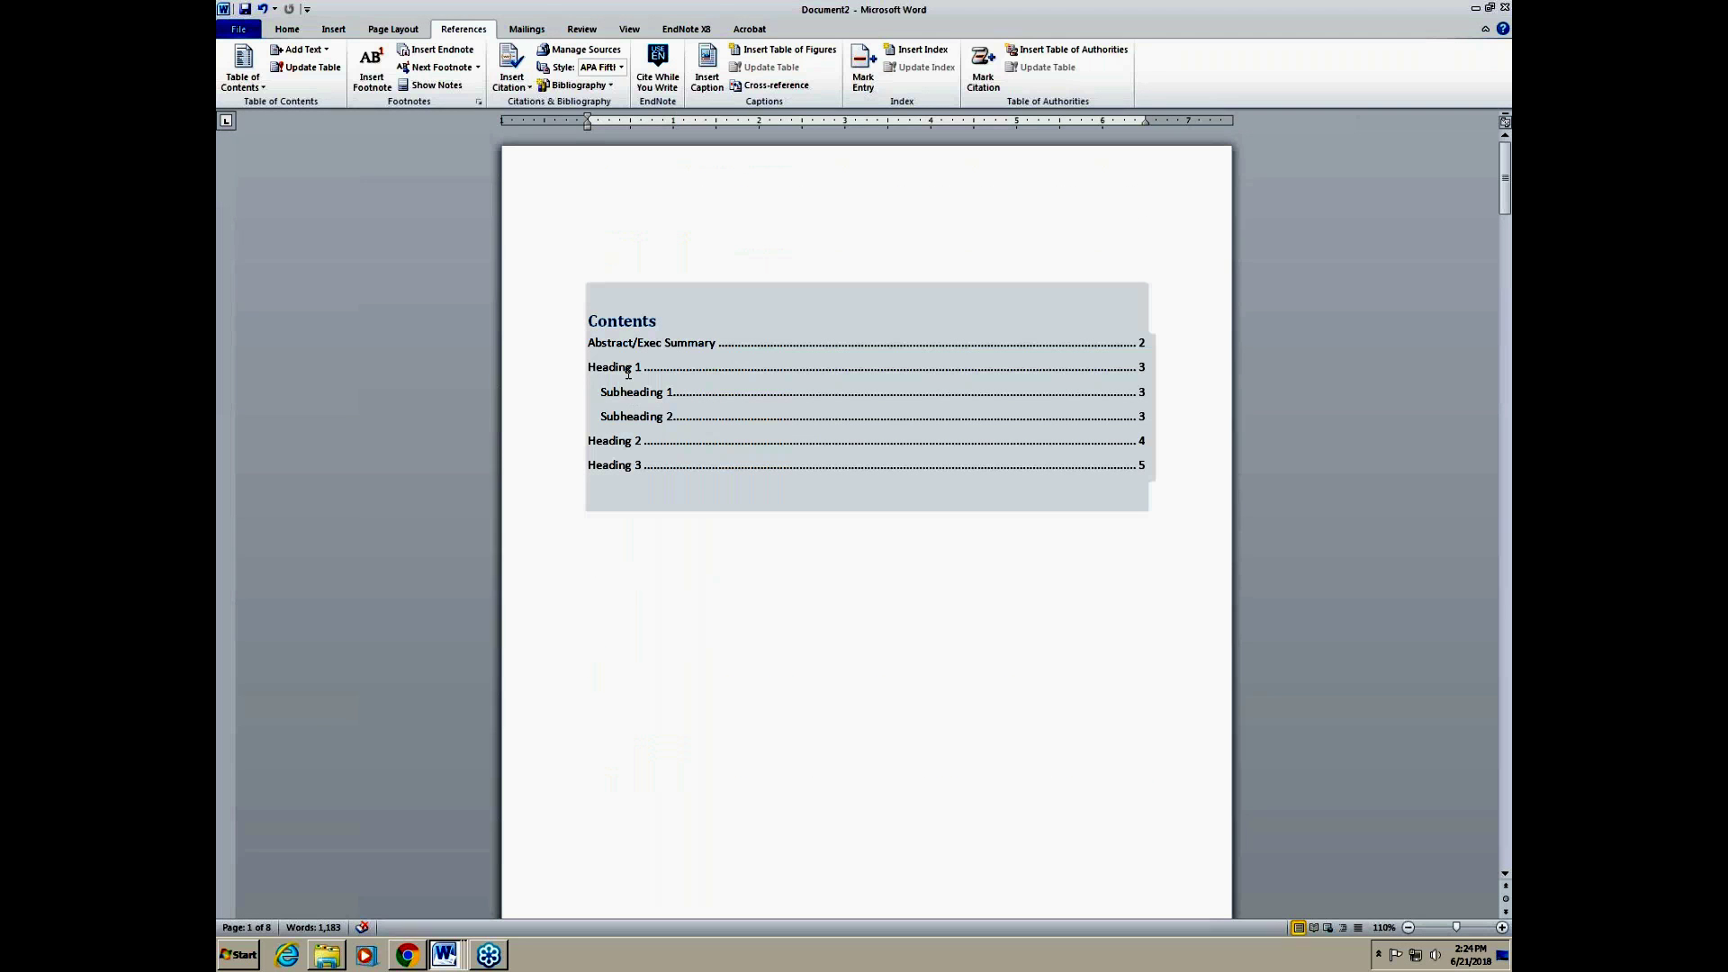
pyautogui.click(641, 321)
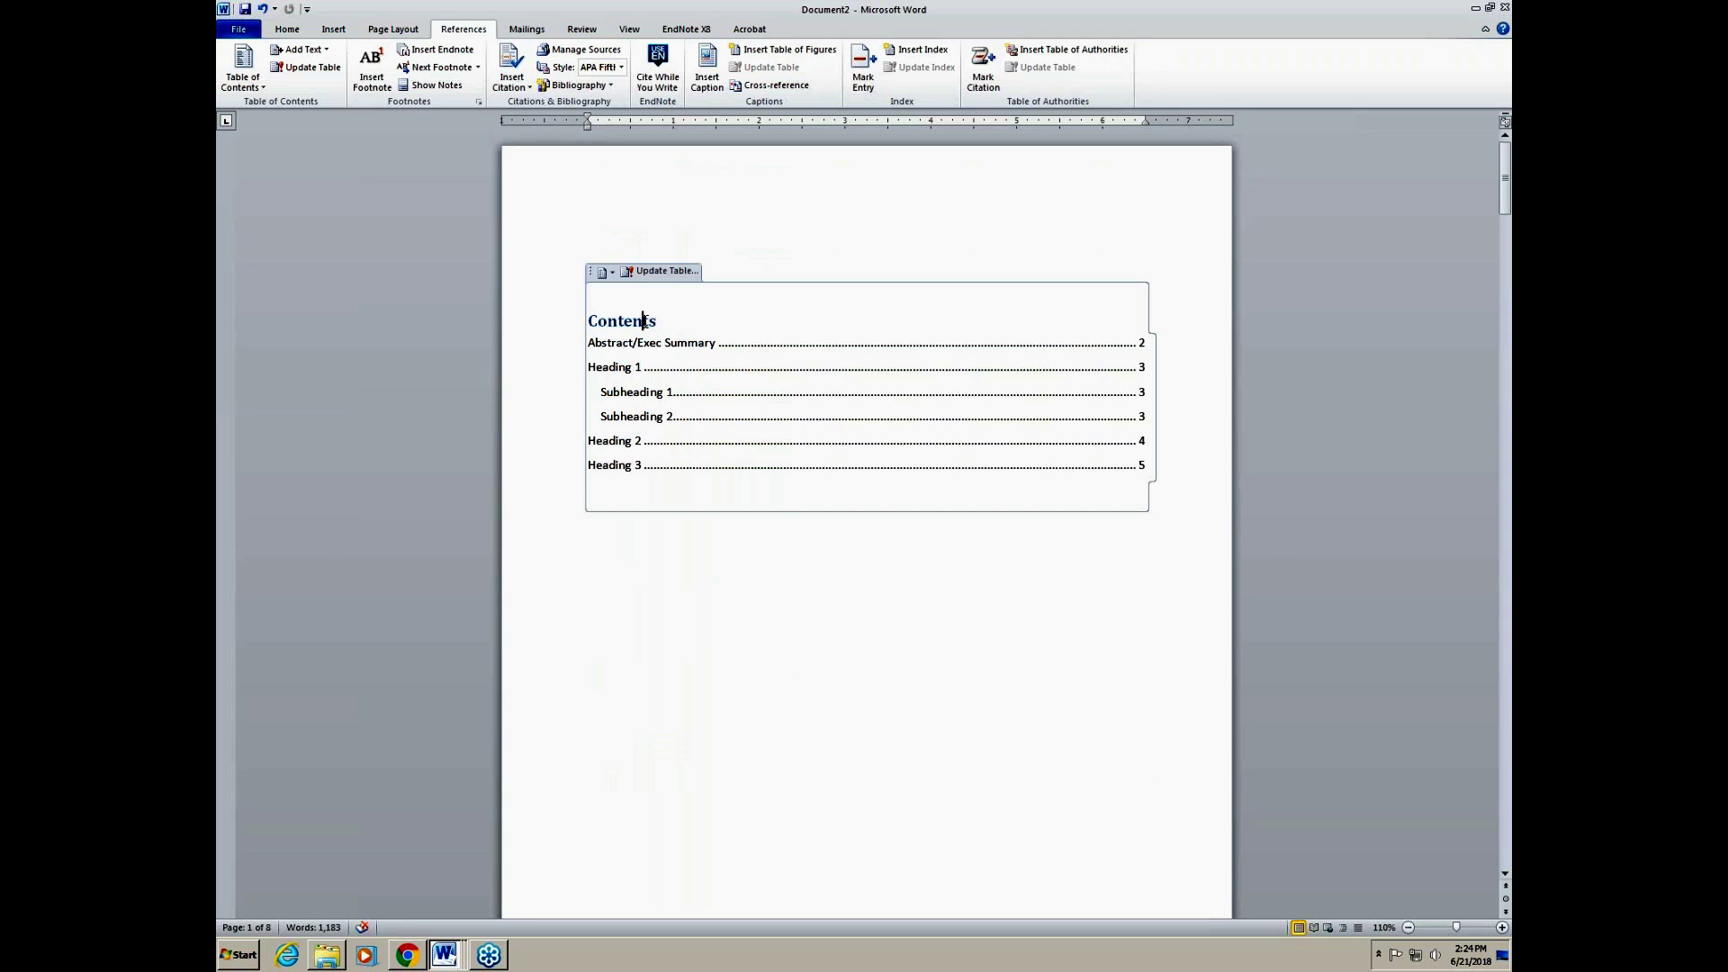
pyautogui.click(666, 270)
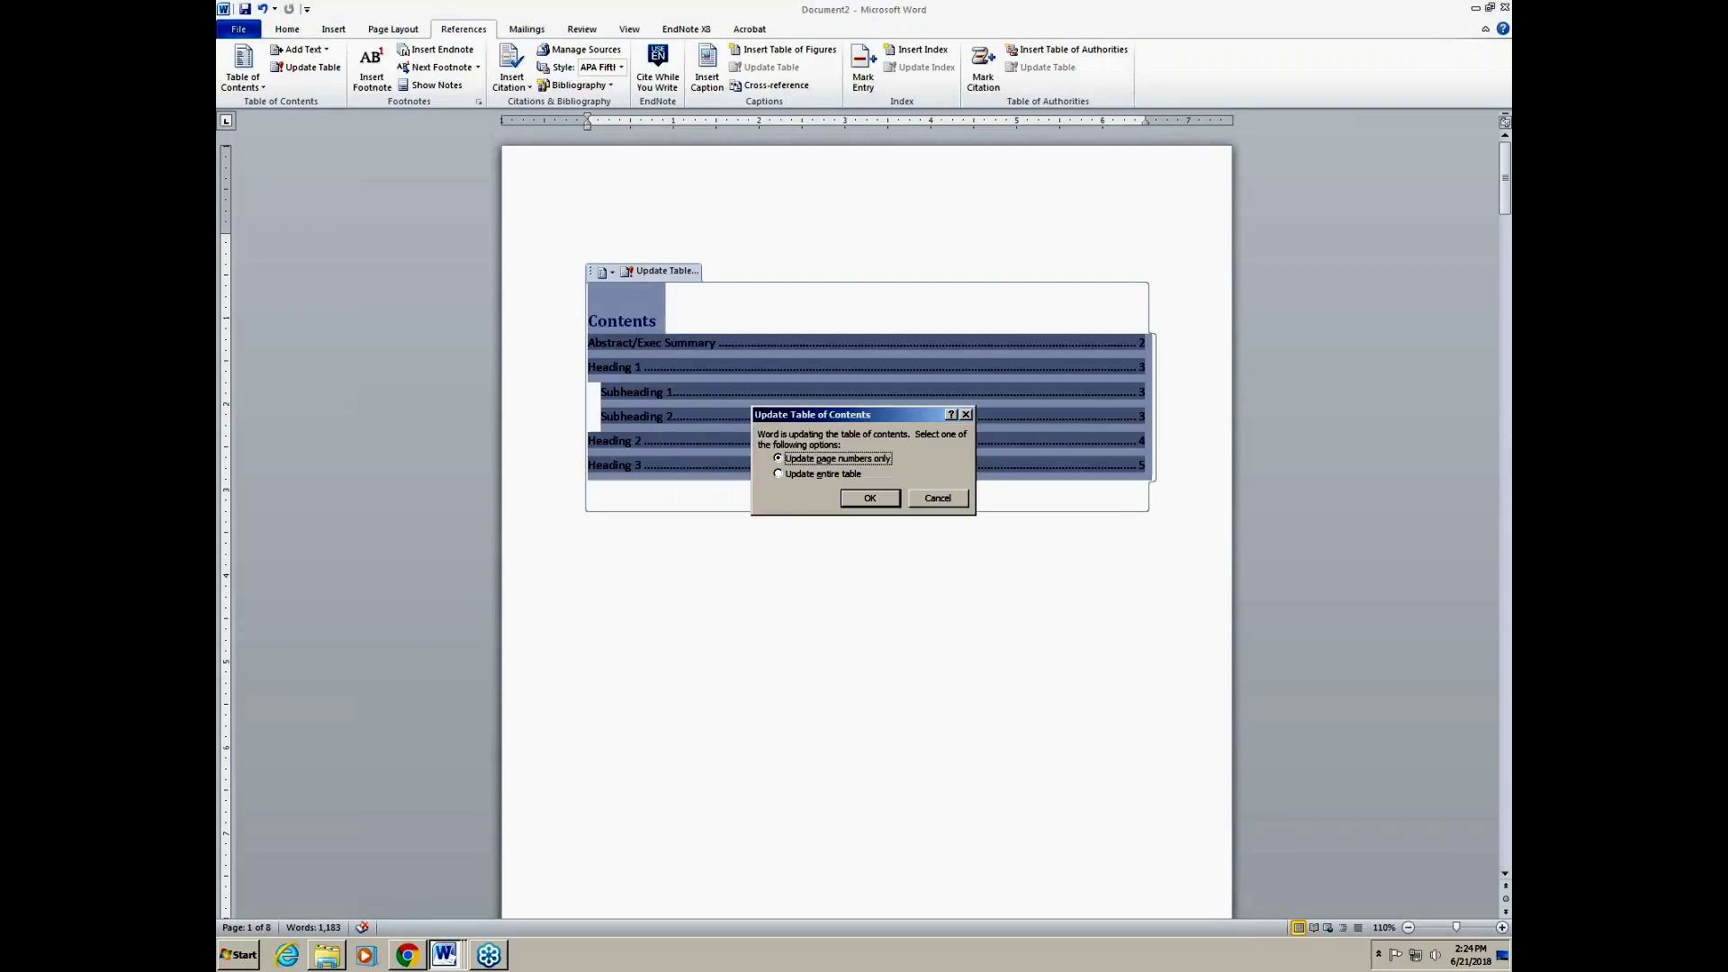
pyautogui.click(824, 475)
pyautogui.click(868, 500)
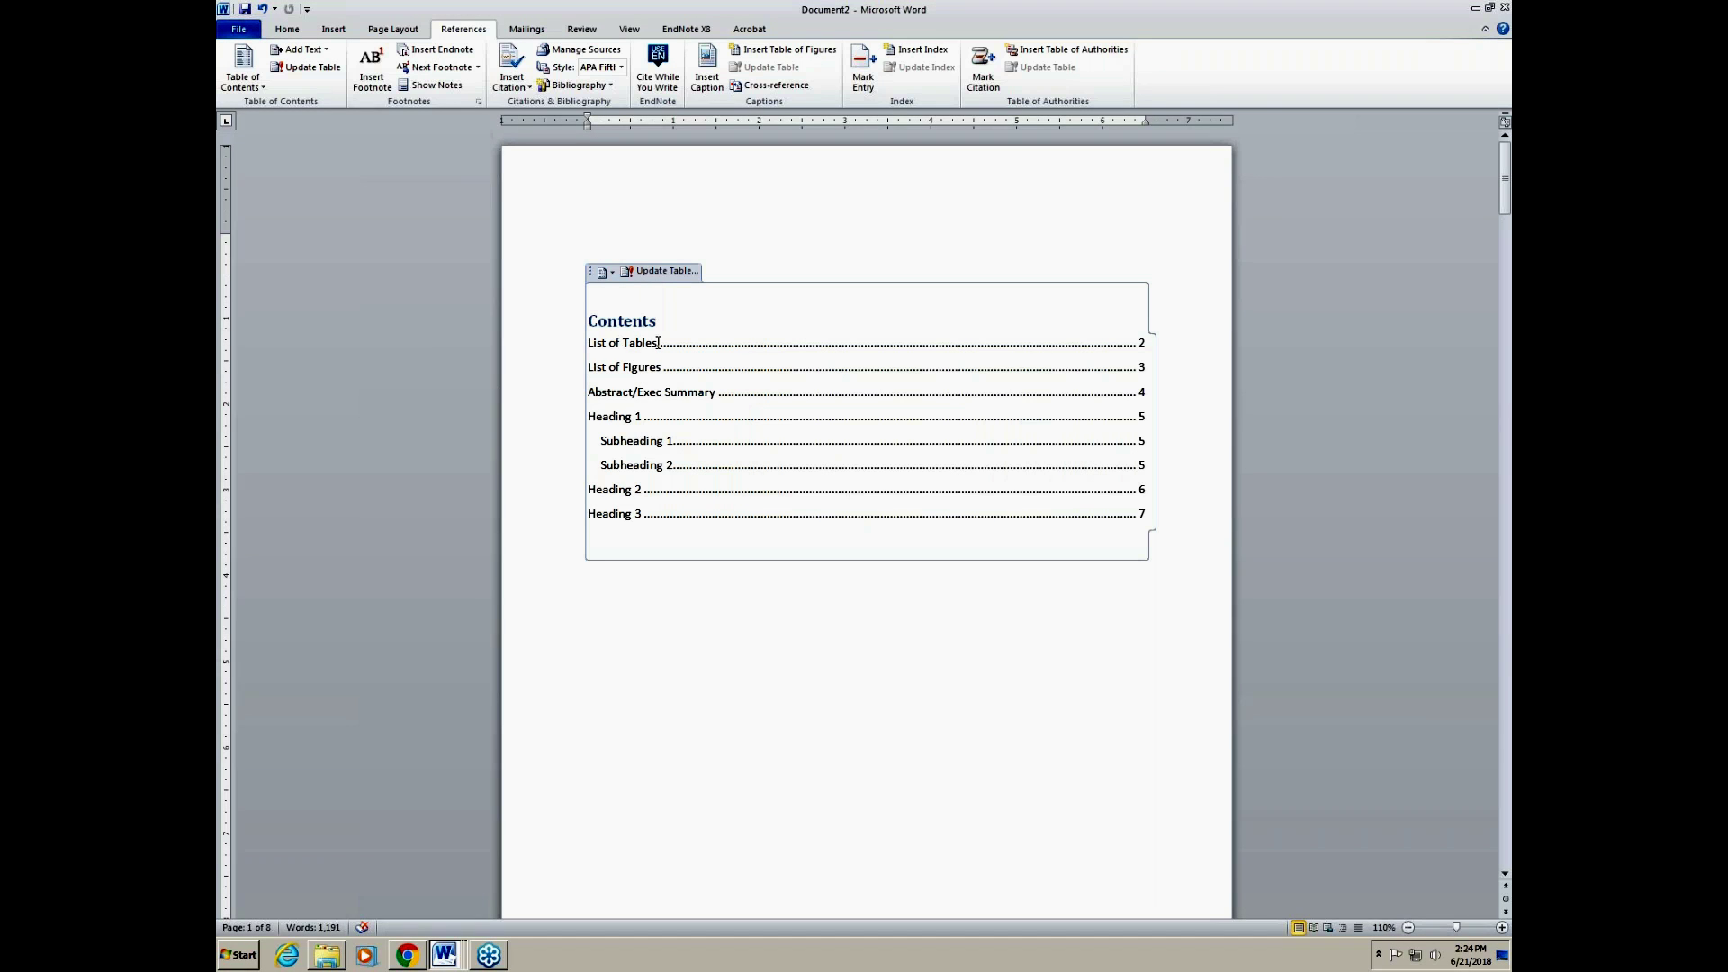
# Step: Insert the built-in Bibliography at the end of the document, below the Figure 2 caption
pyautogui.scroll(-20, 675, 478)
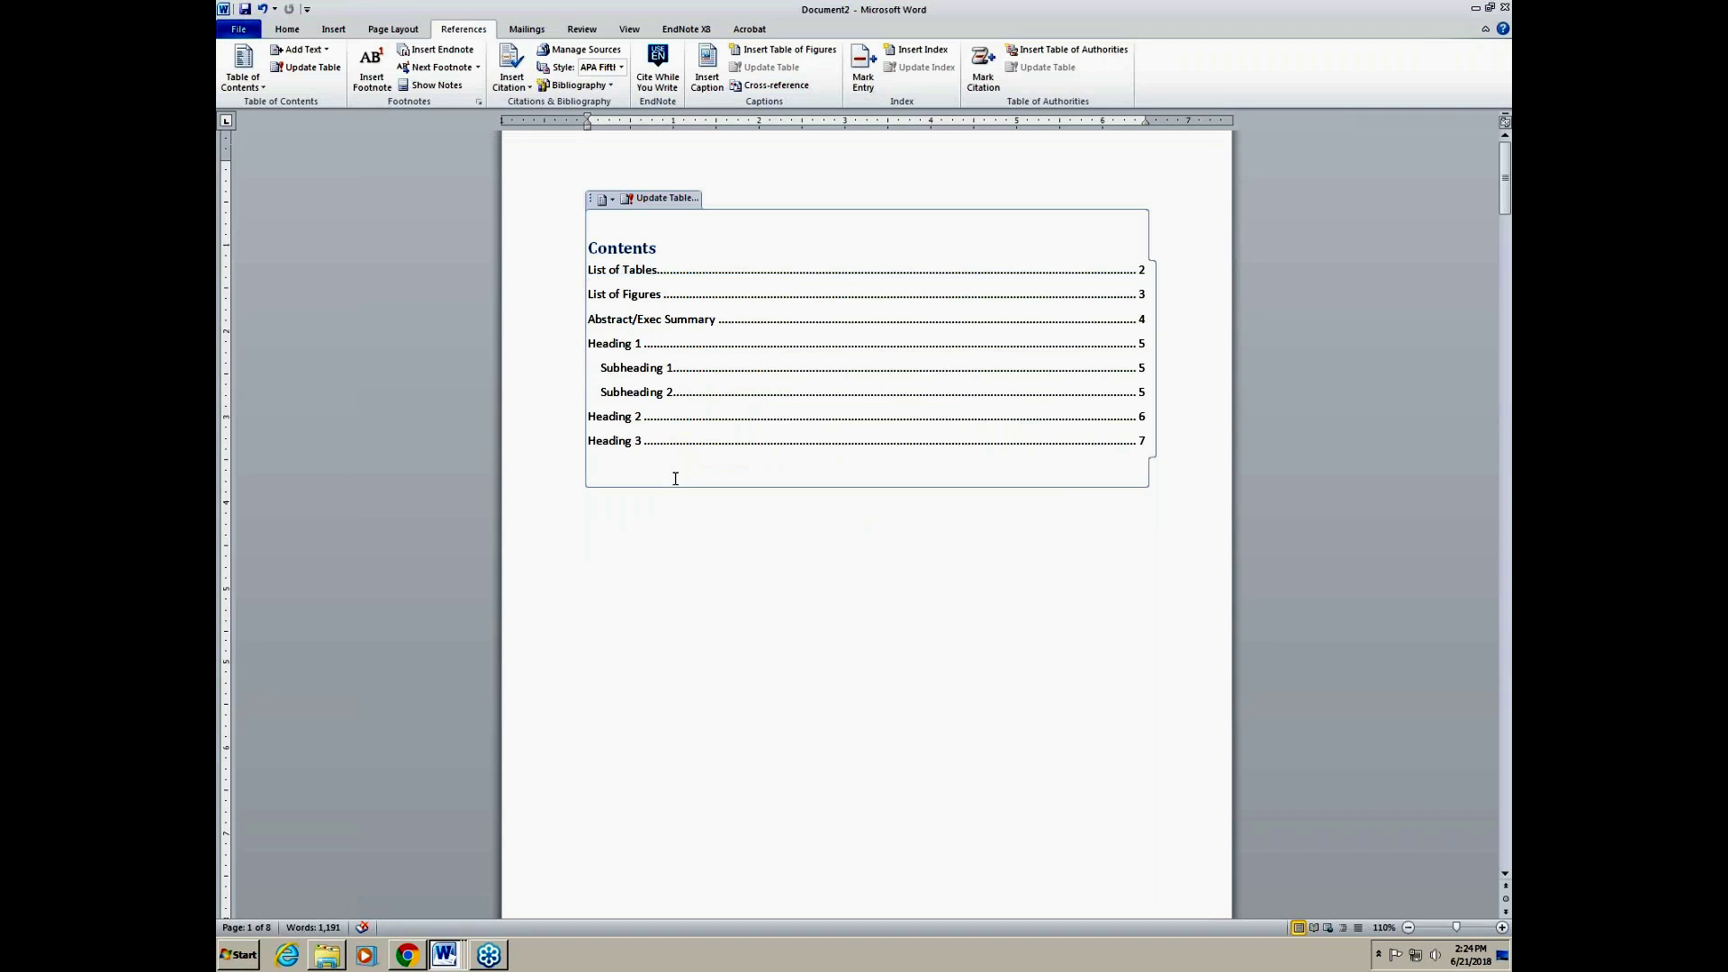
pyautogui.scroll(-20, 723, 698)
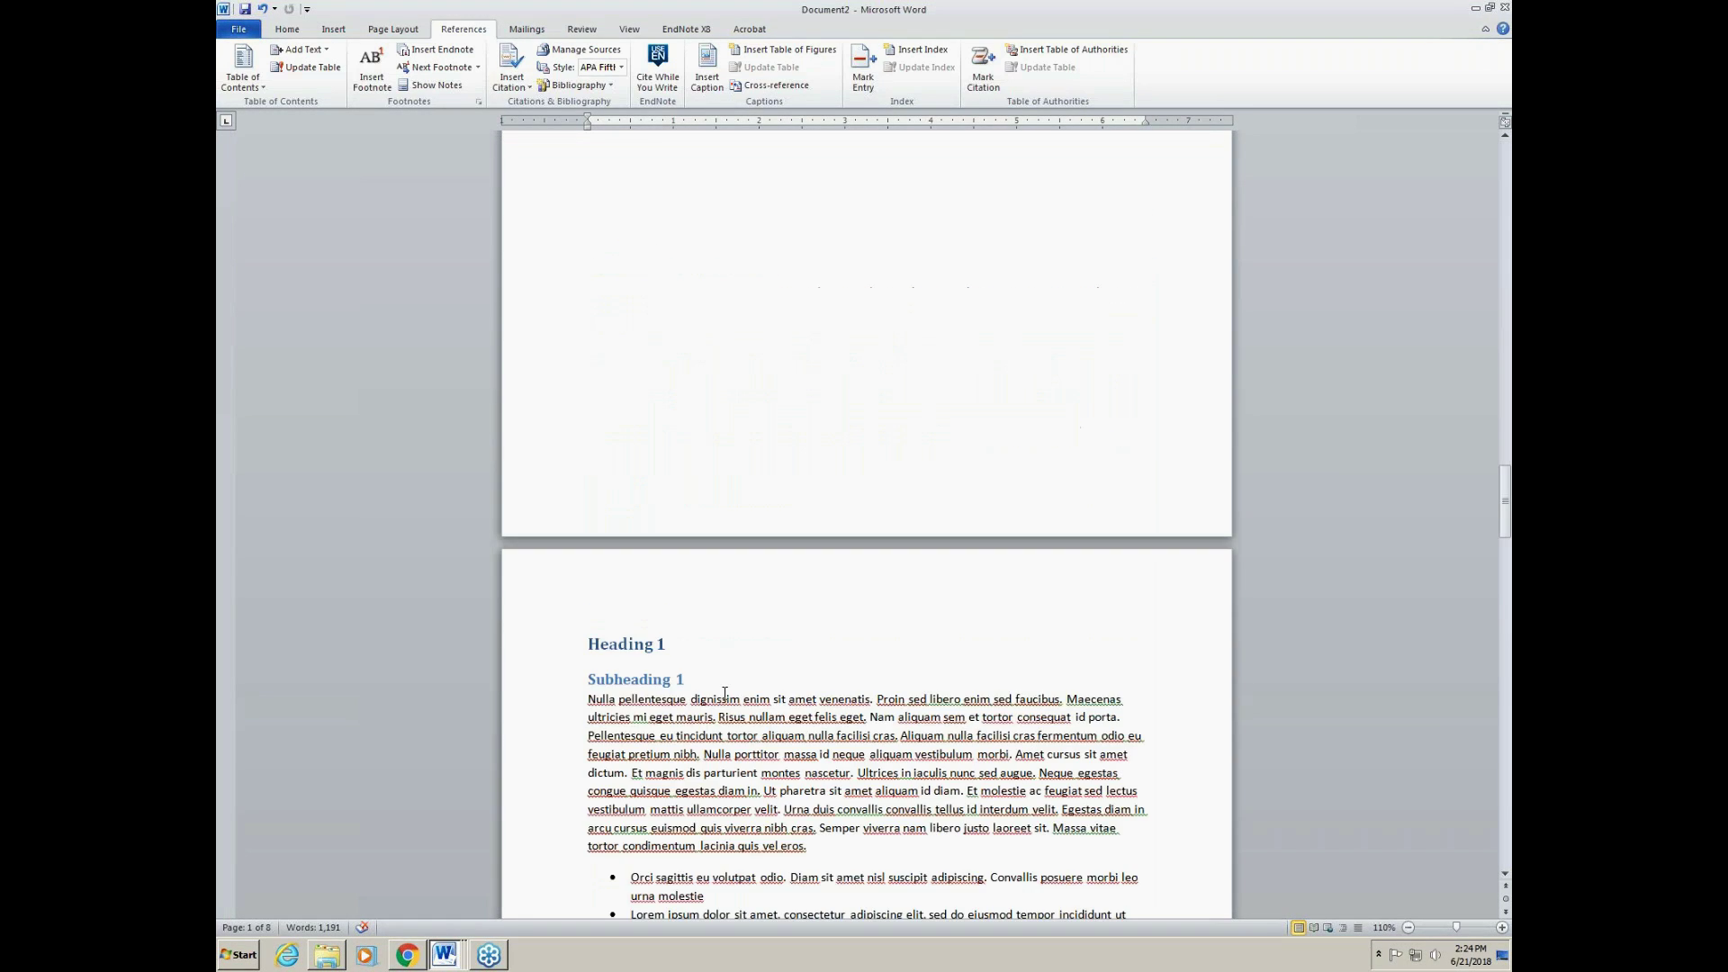
pyautogui.moveTo(1506, 562); pyautogui.dragTo(1507, 835)
pyautogui.click(861, 629)
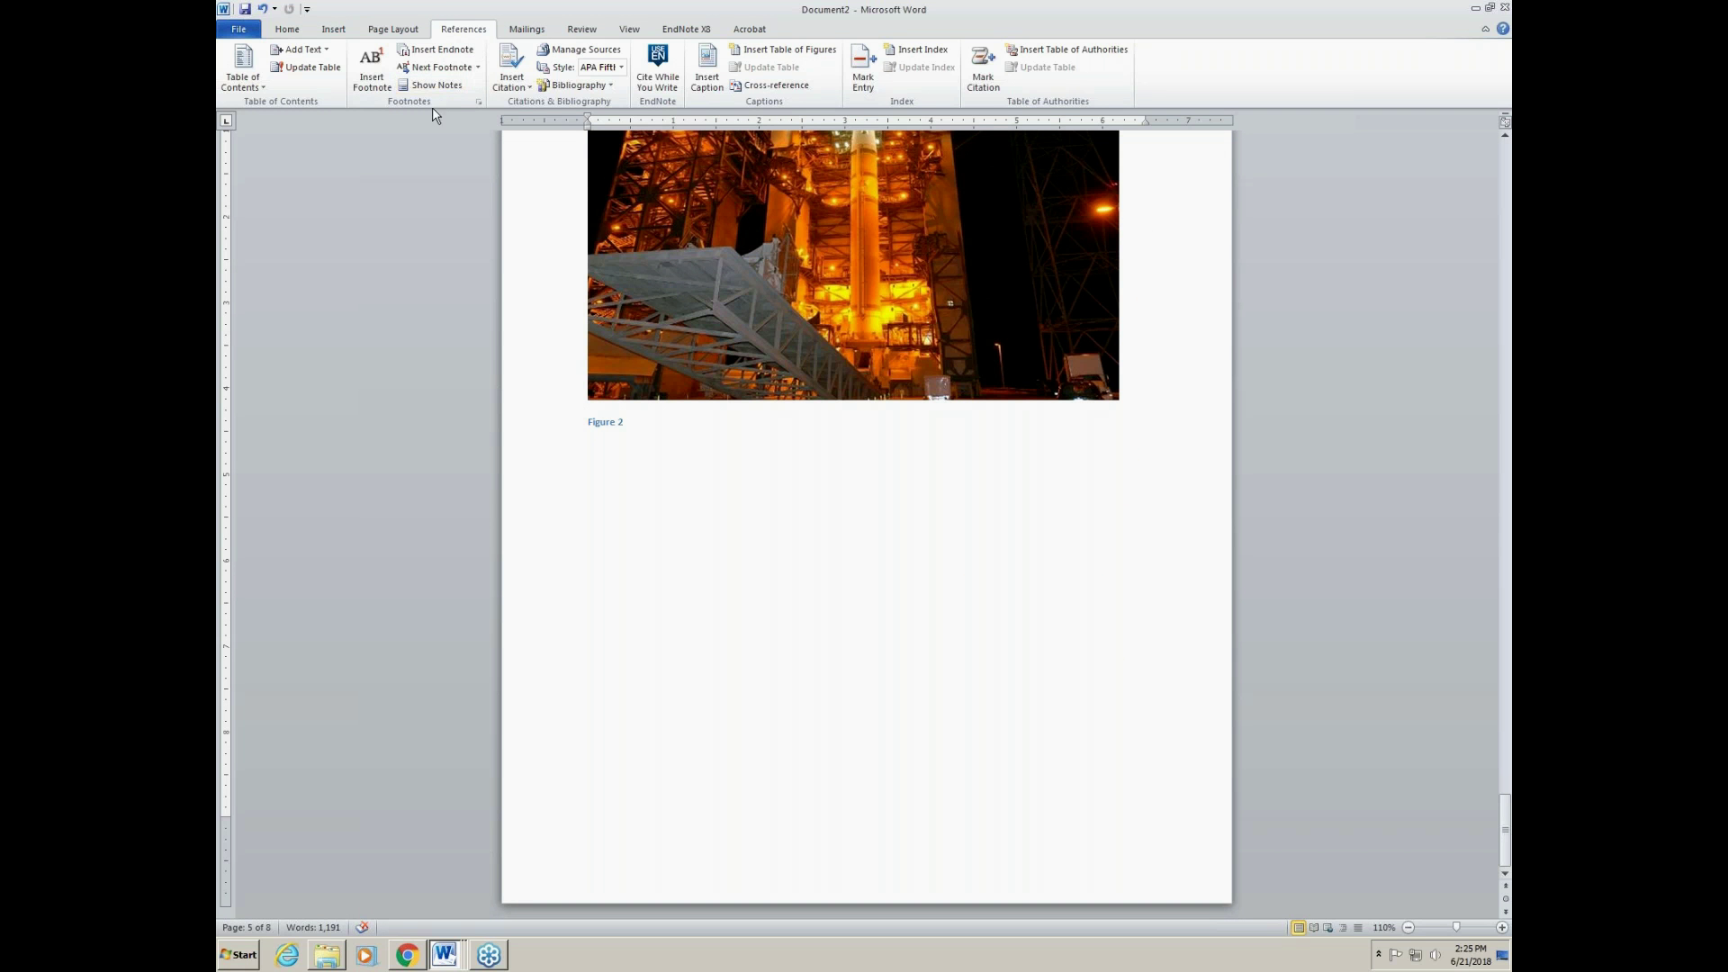
pyautogui.click(609, 88)
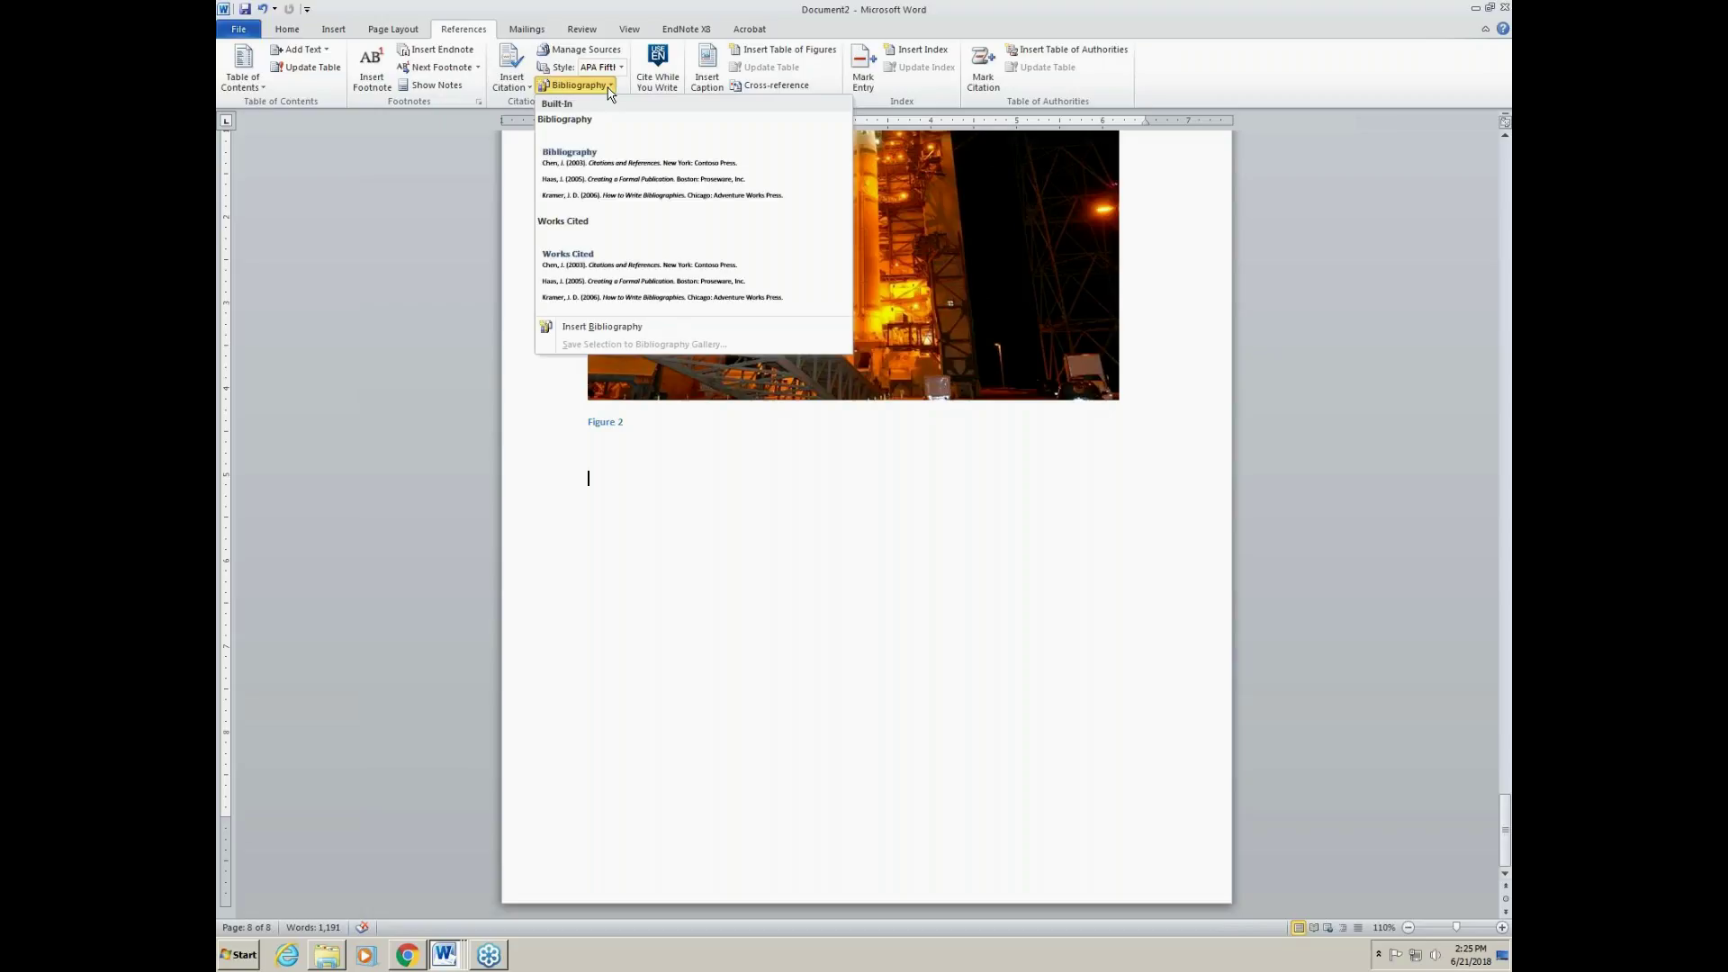
pyautogui.click(445, 178)
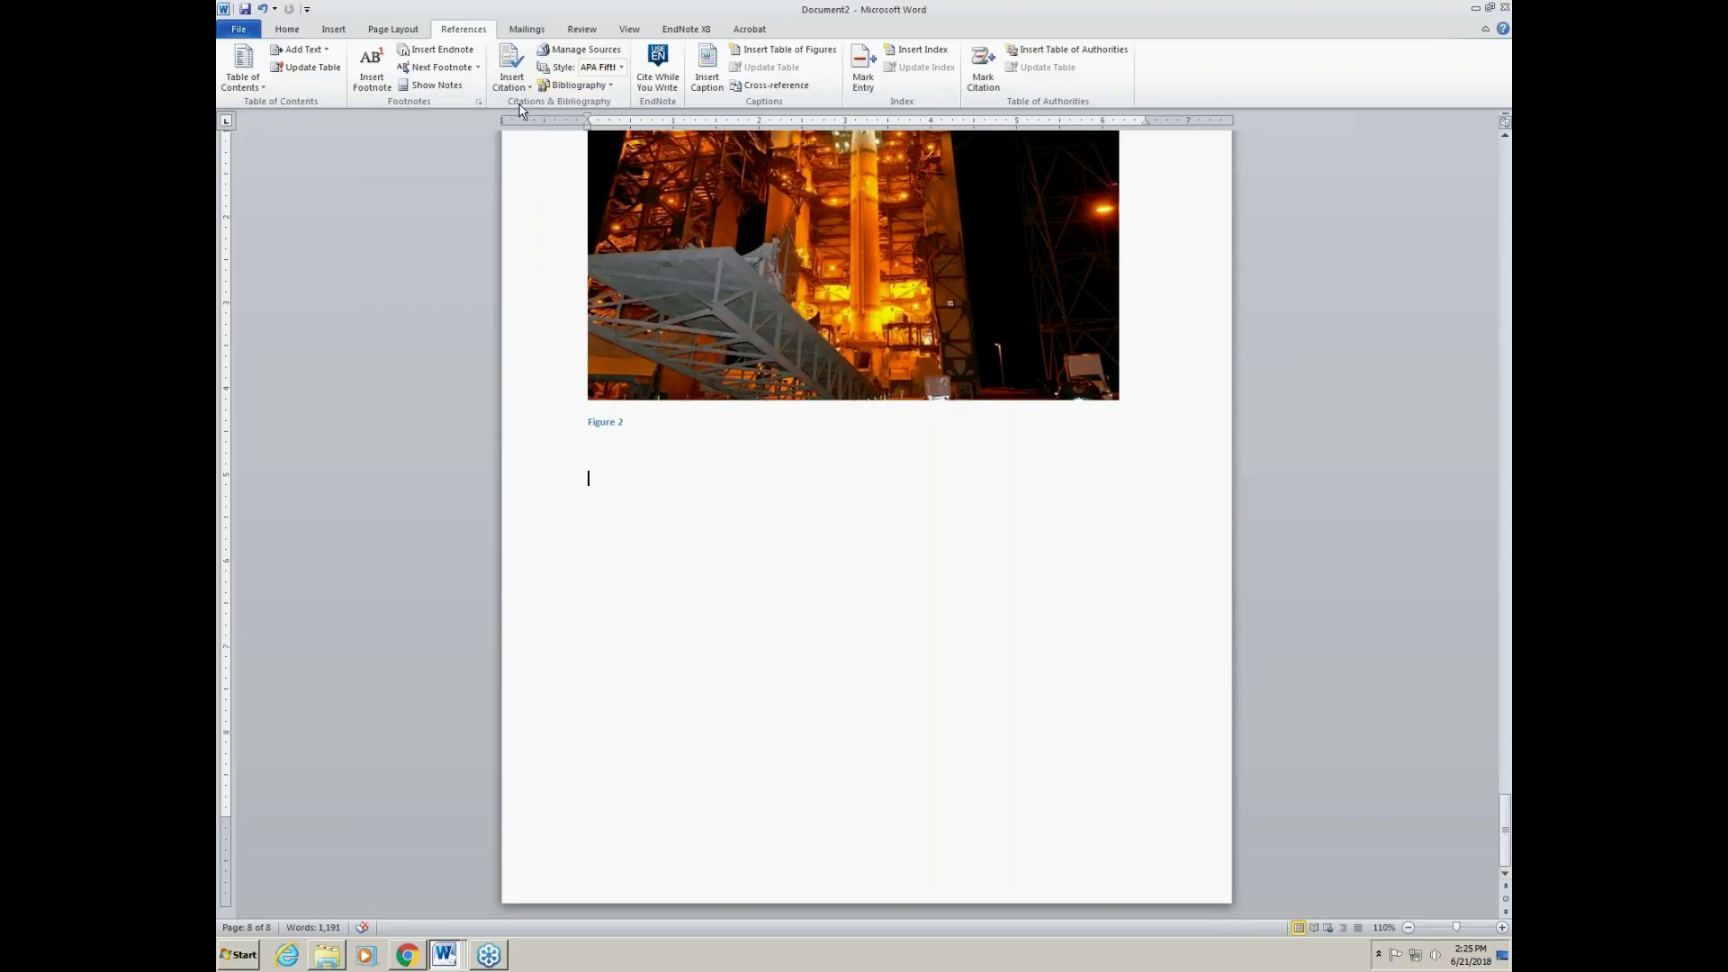
pyautogui.click(581, 86)
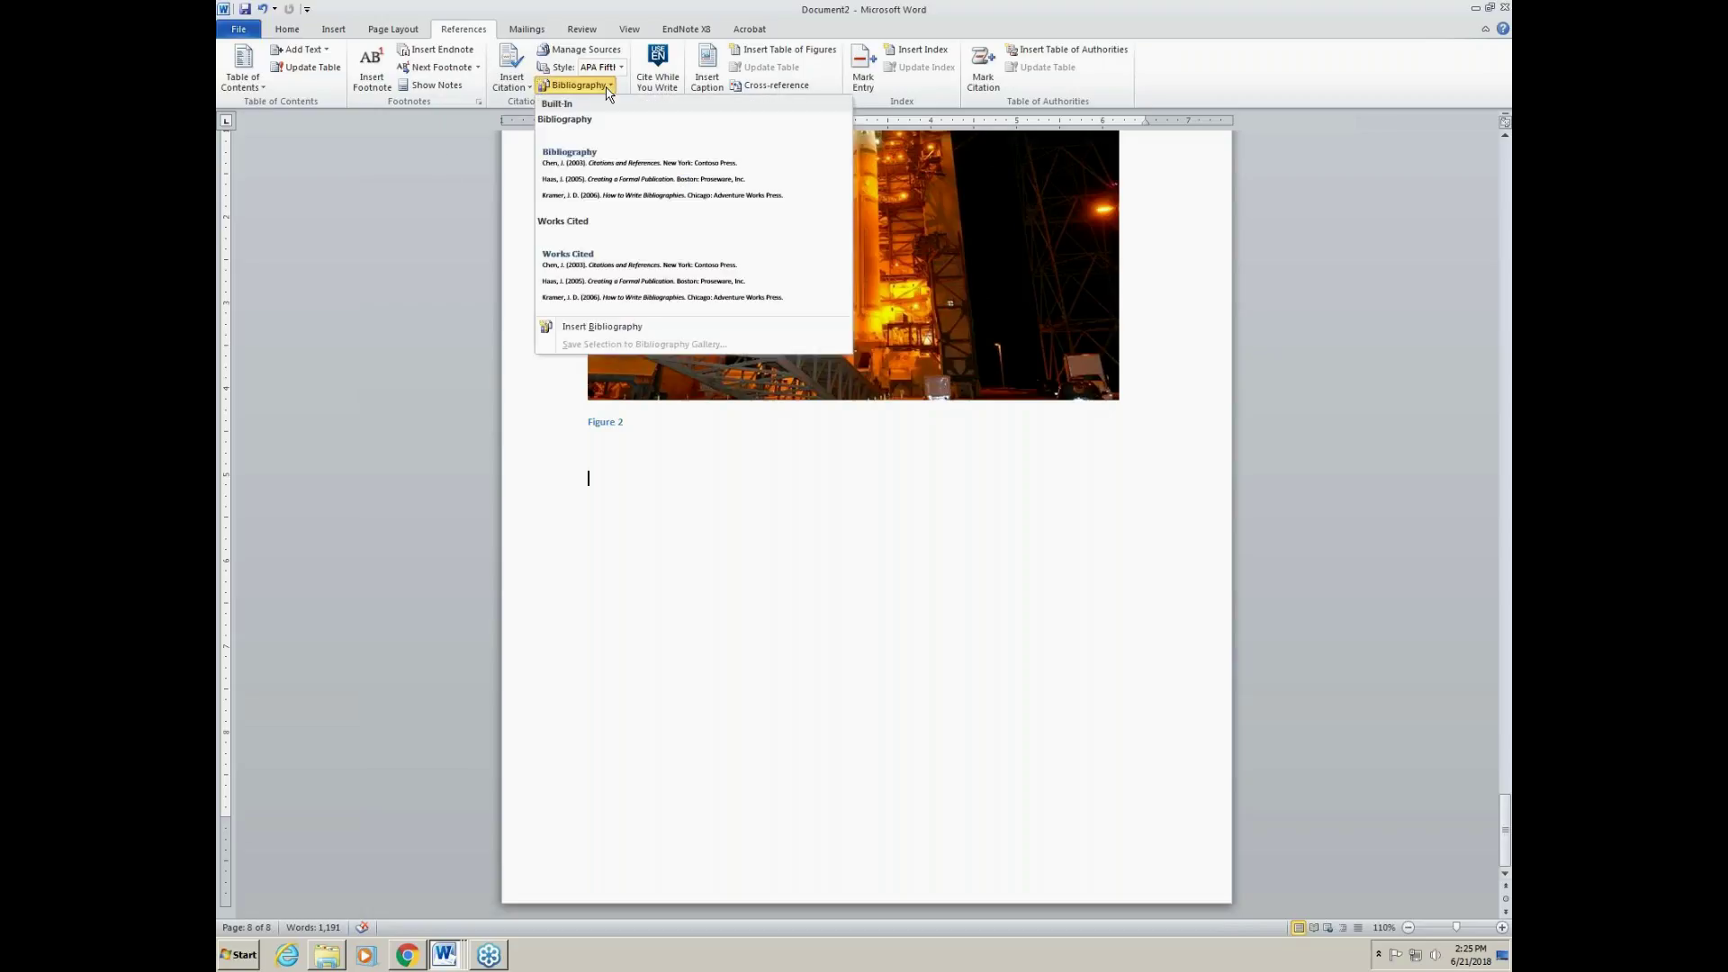
pyautogui.click(617, 193)
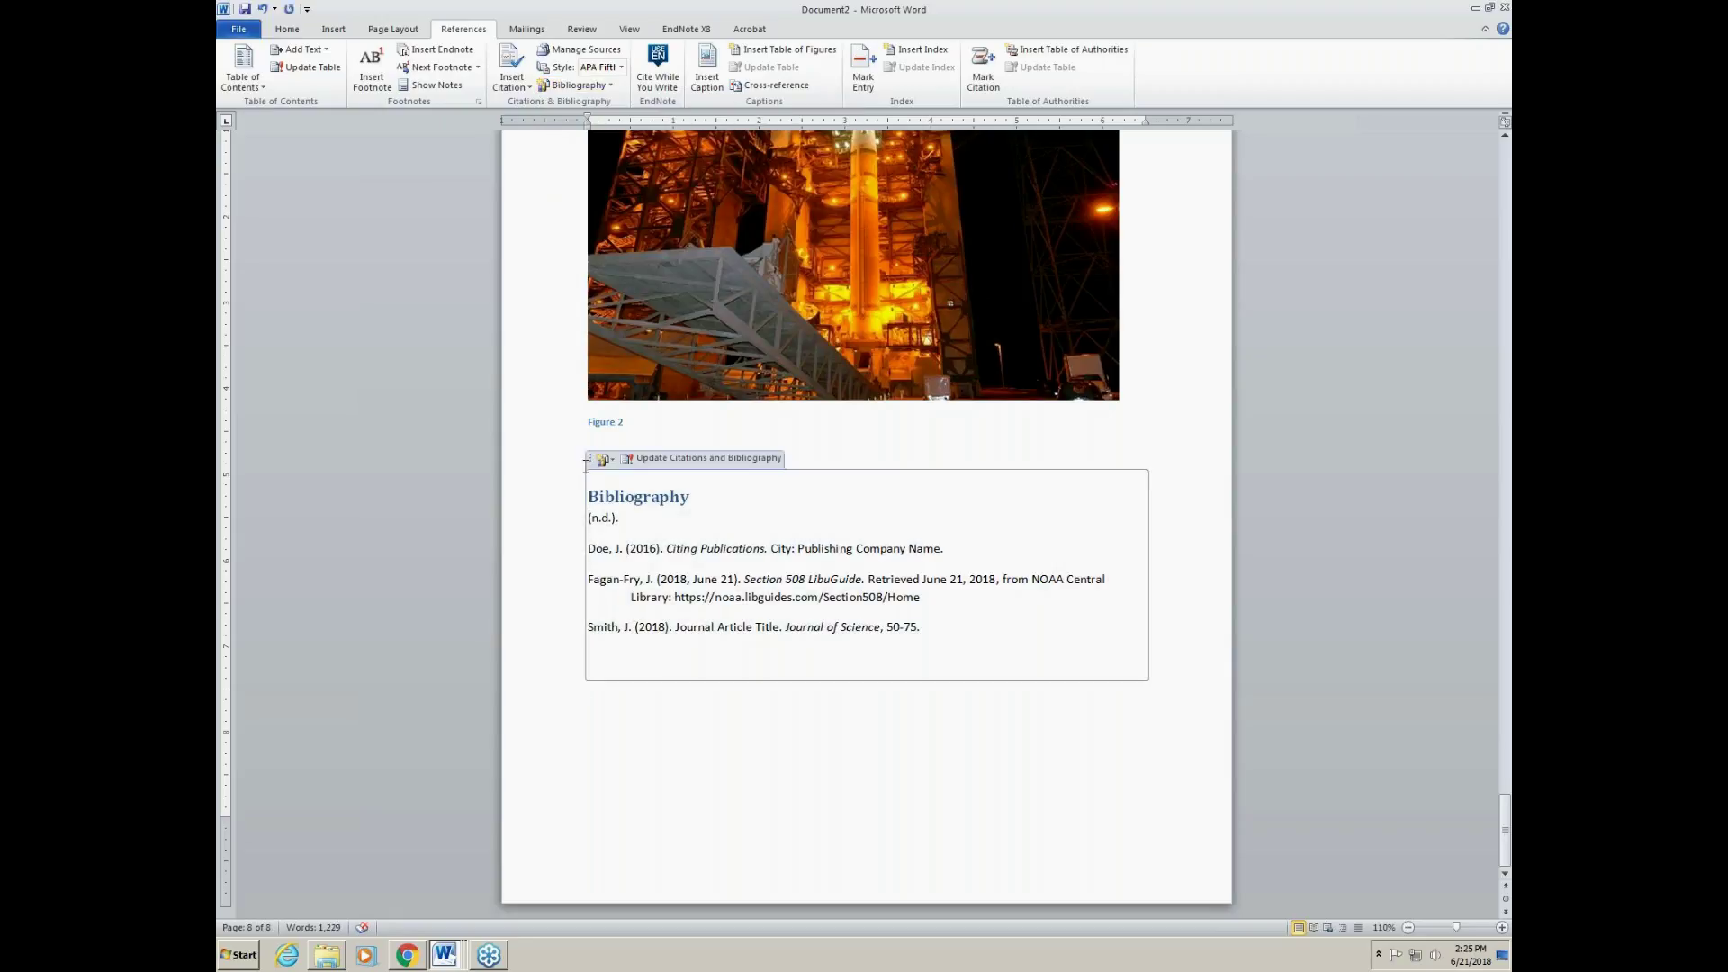
# Step: Insert a page break before the bibliography to move it onto its own page
pyautogui.click(331, 34)
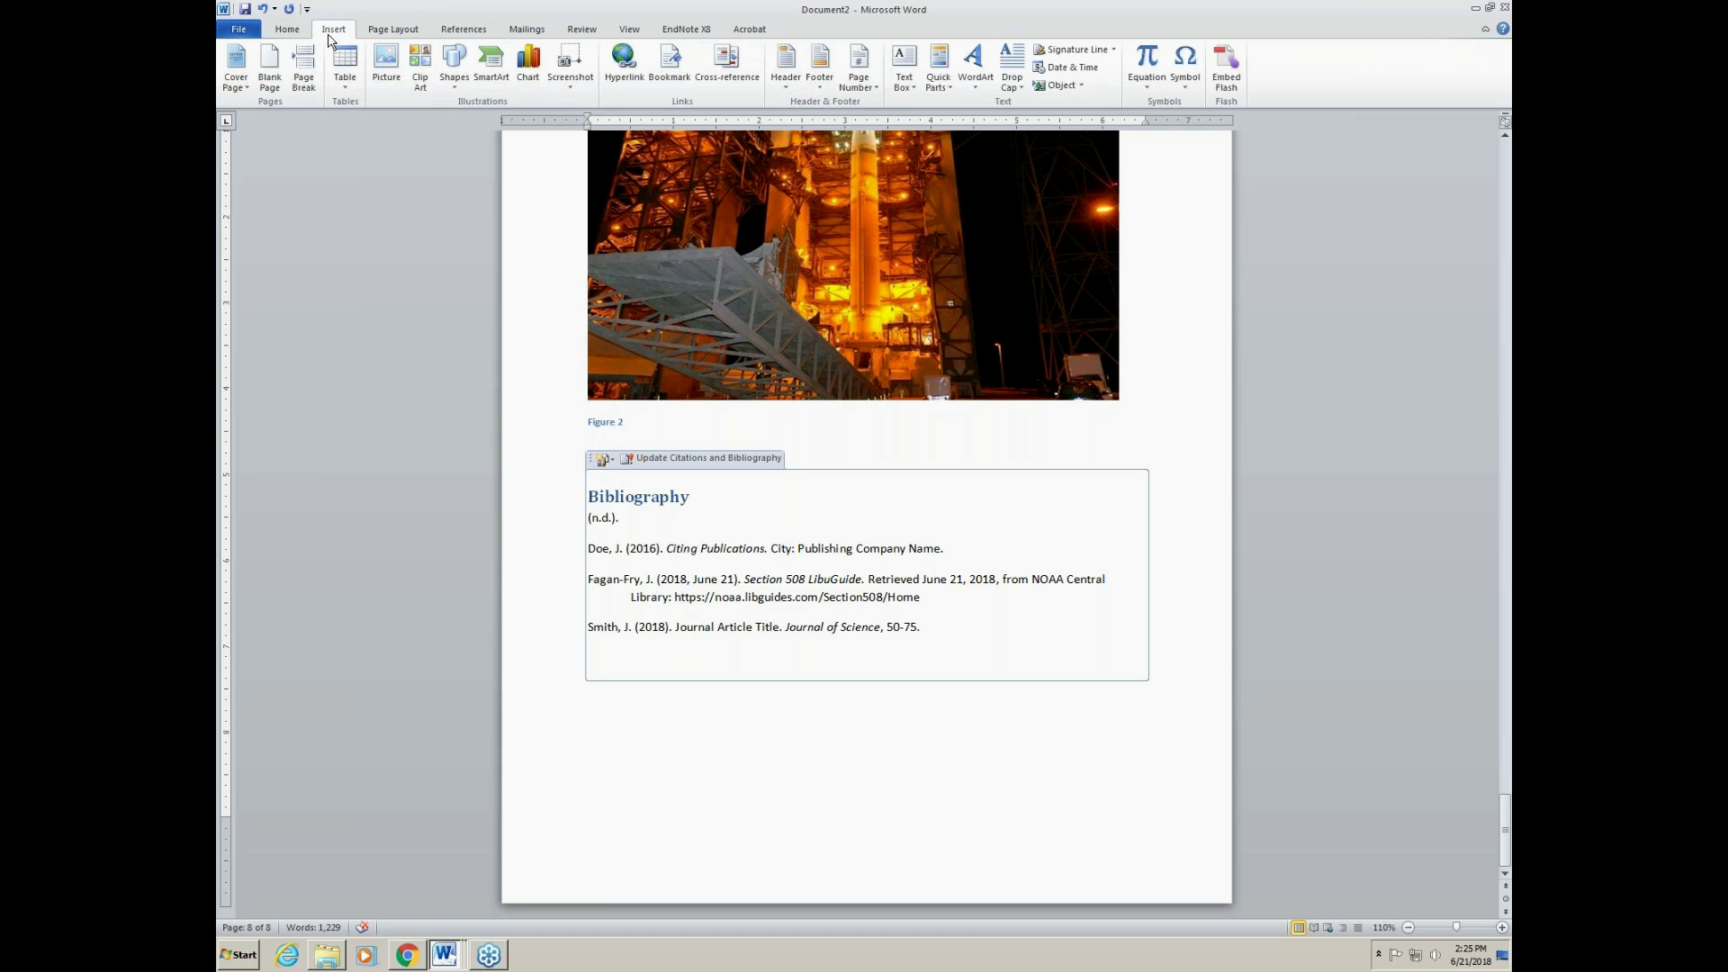
pyautogui.click(304, 81)
pyautogui.scroll(-5, 703, 782)
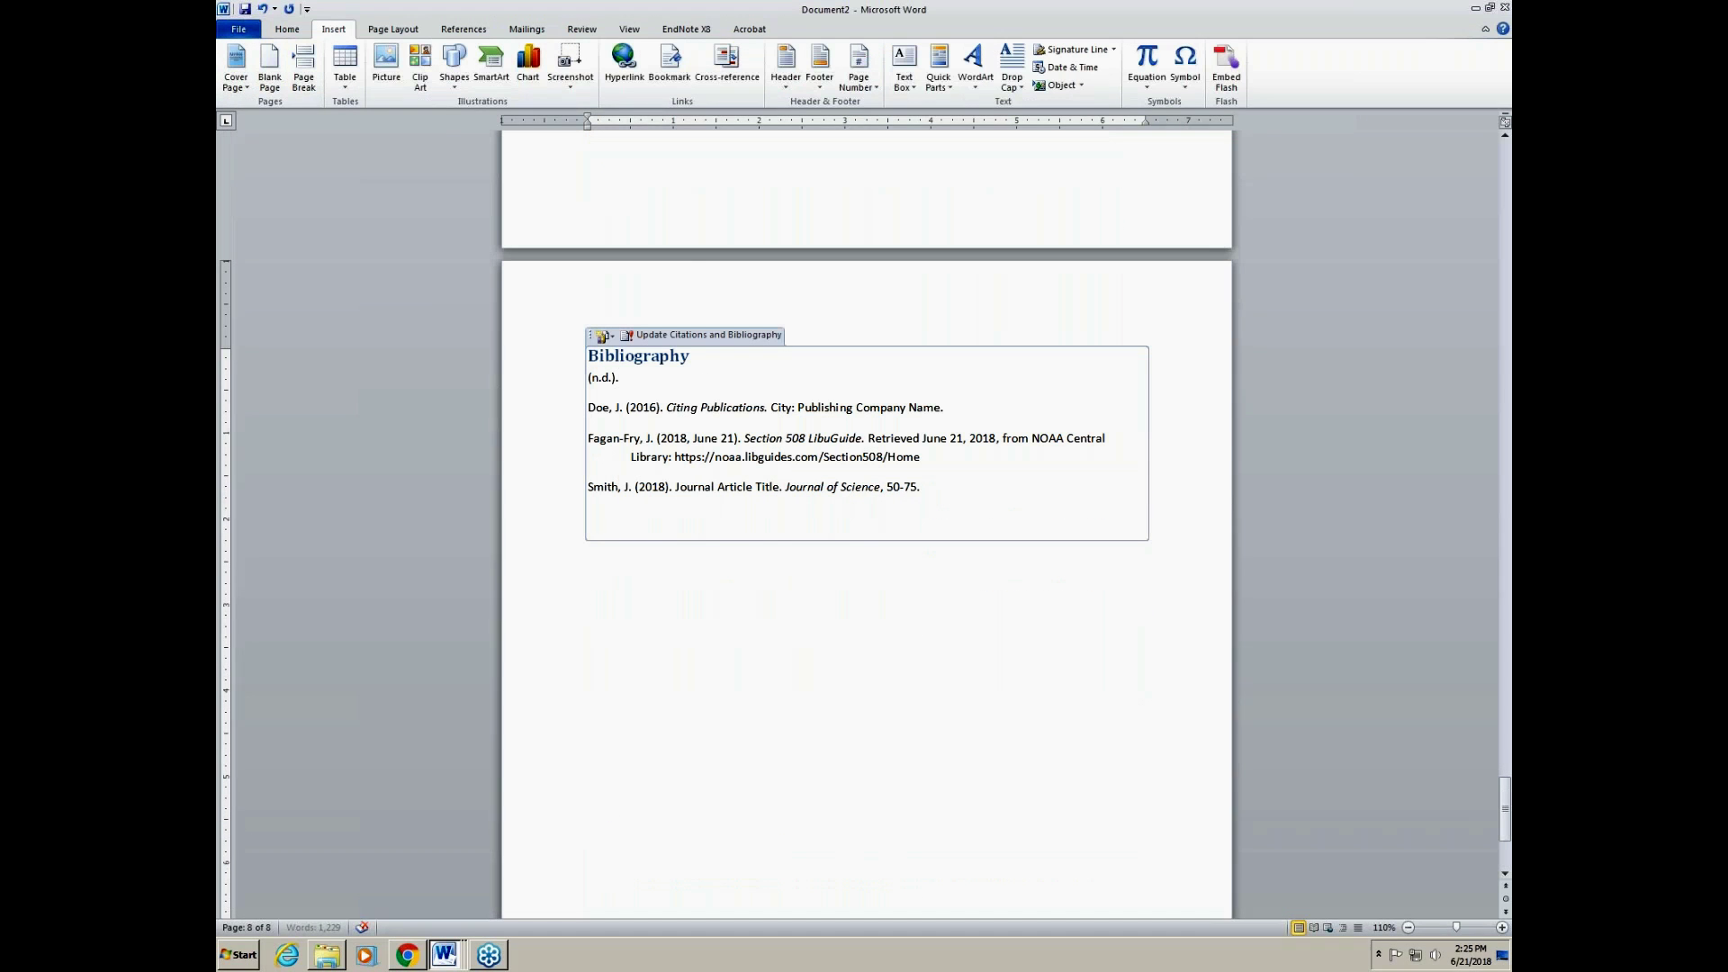
# Step: Update the entire table of contents again to include the bibliography heading
pyautogui.moveTo(1502, 824); pyautogui.dragTo(1468, 123)
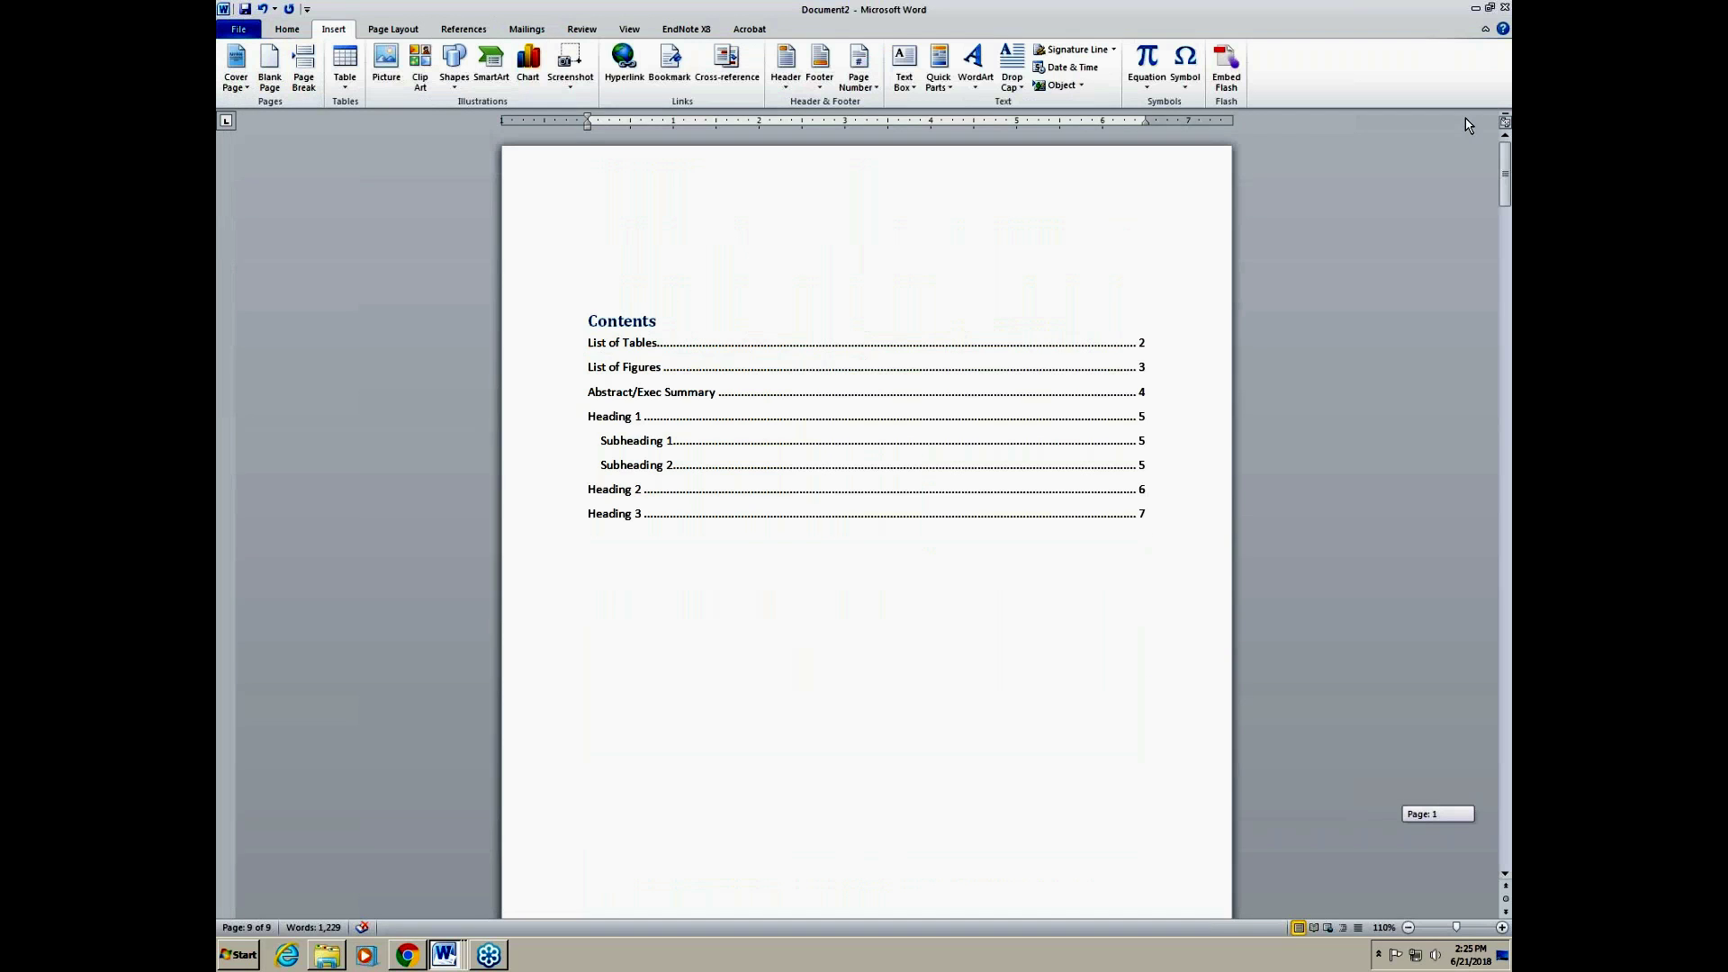
pyautogui.click(628, 294)
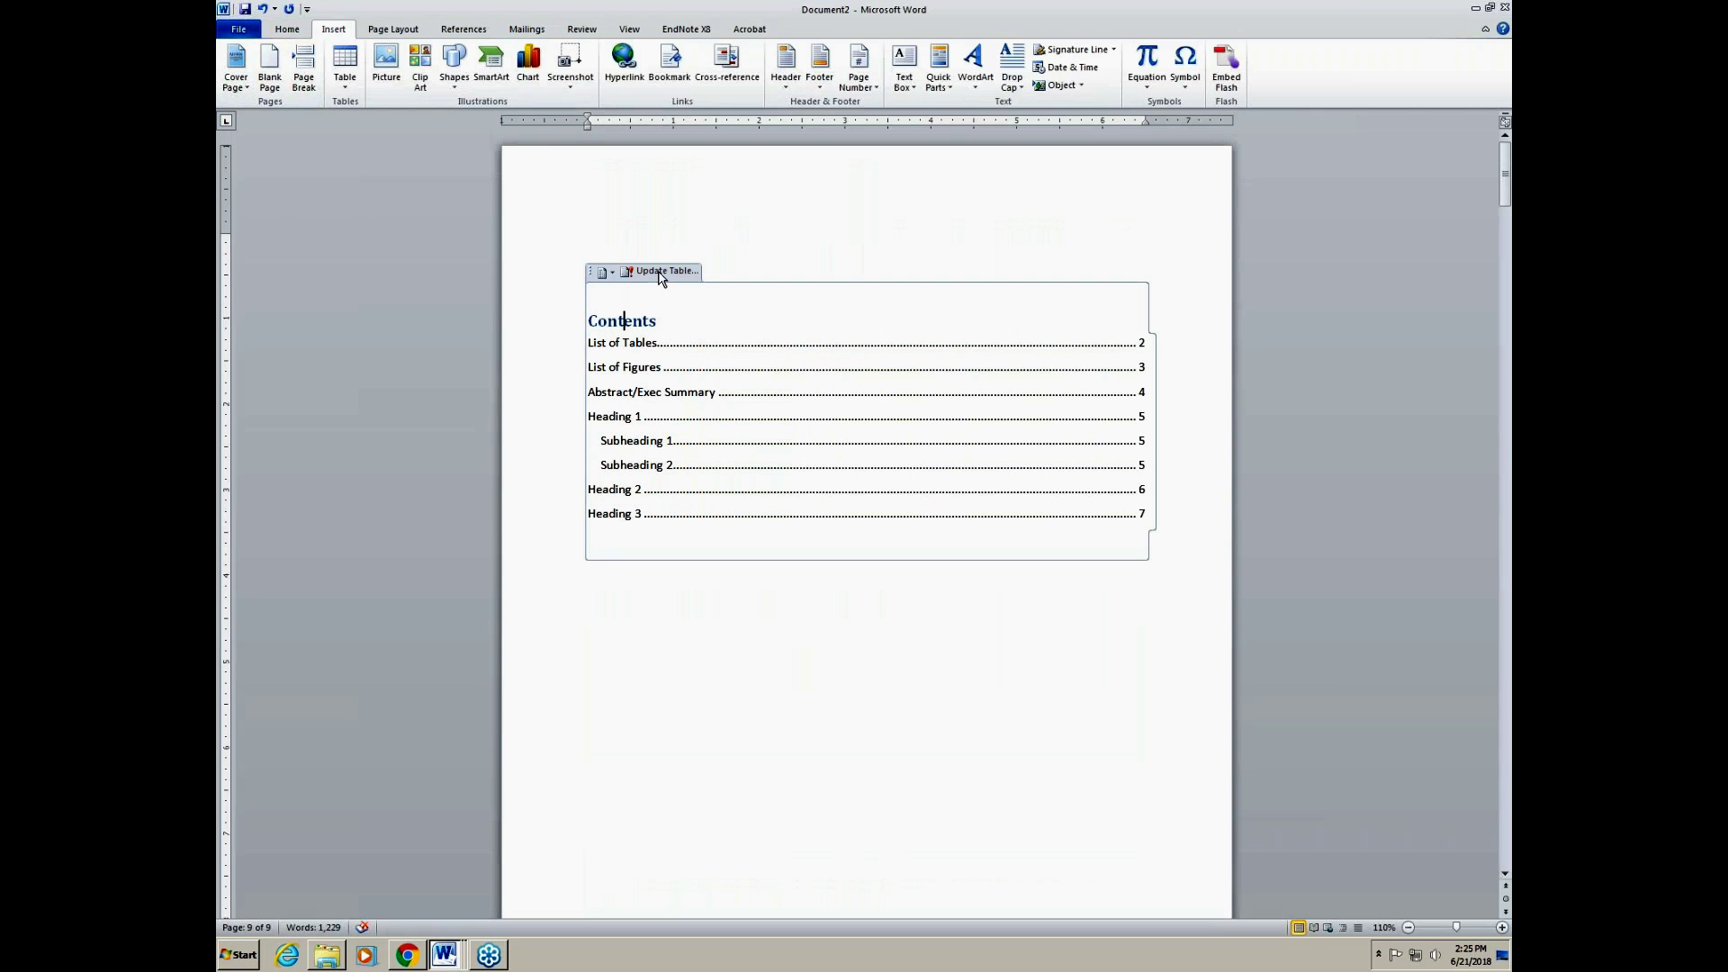
pyautogui.click(664, 271)
pyautogui.click(823, 475)
pyautogui.click(862, 501)
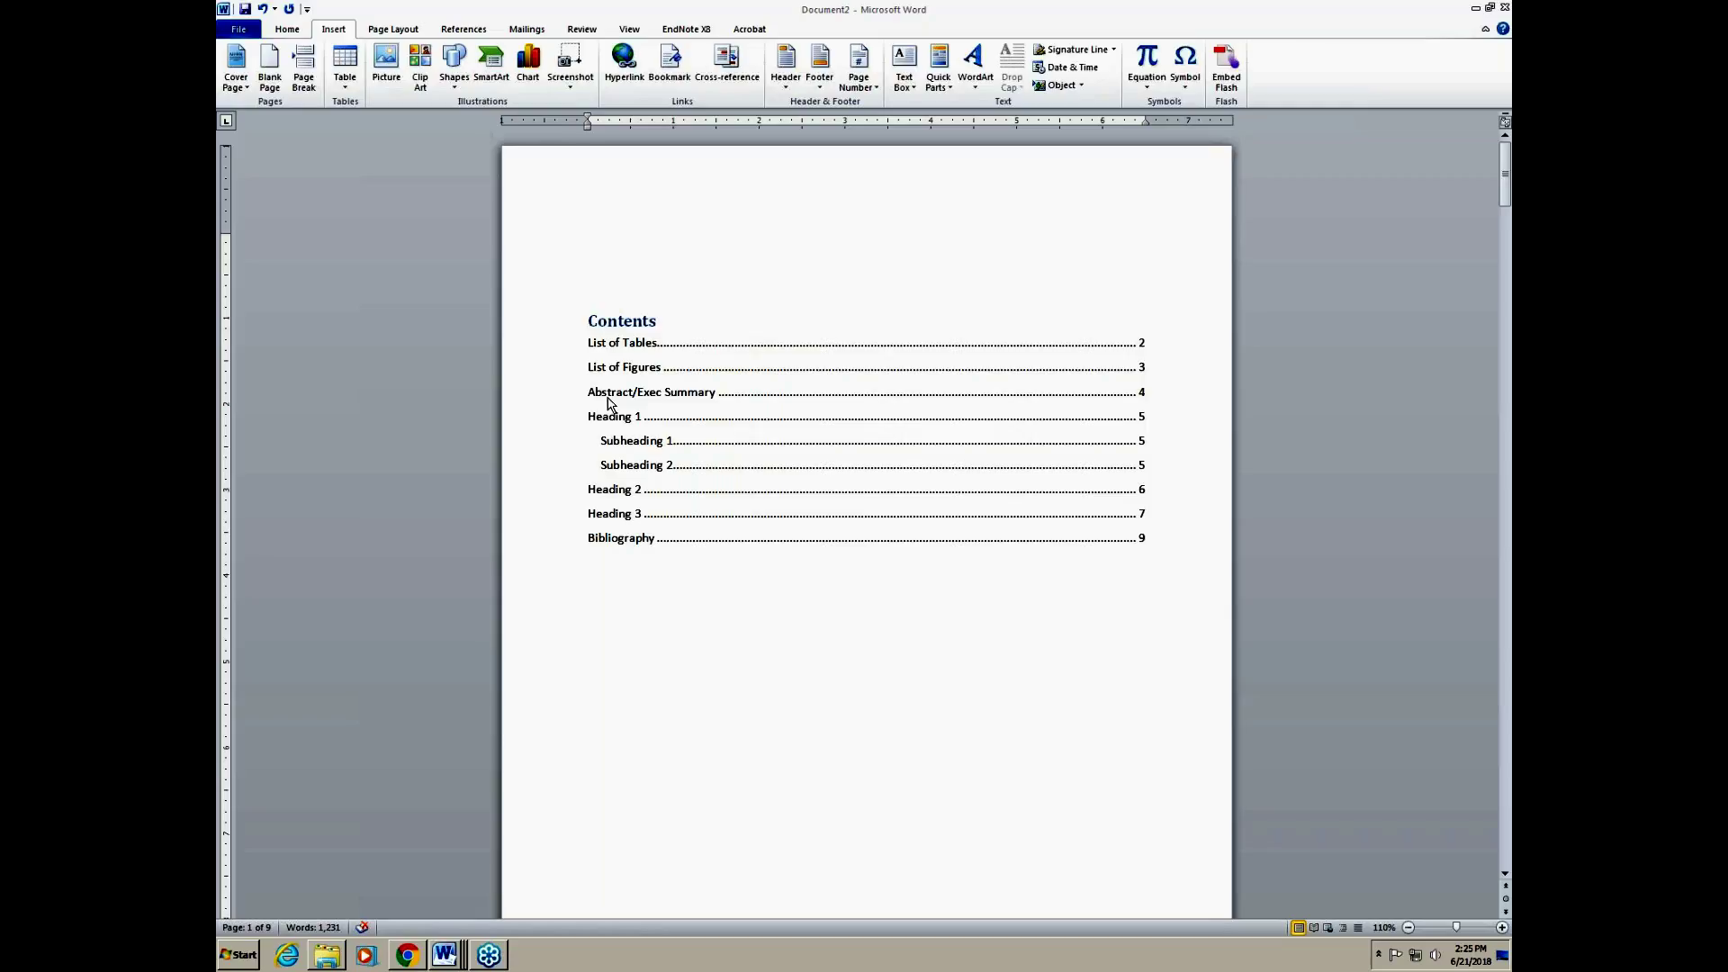
# Step: Run Word's accessibility check on the whole document
pyautogui.click(240, 35)
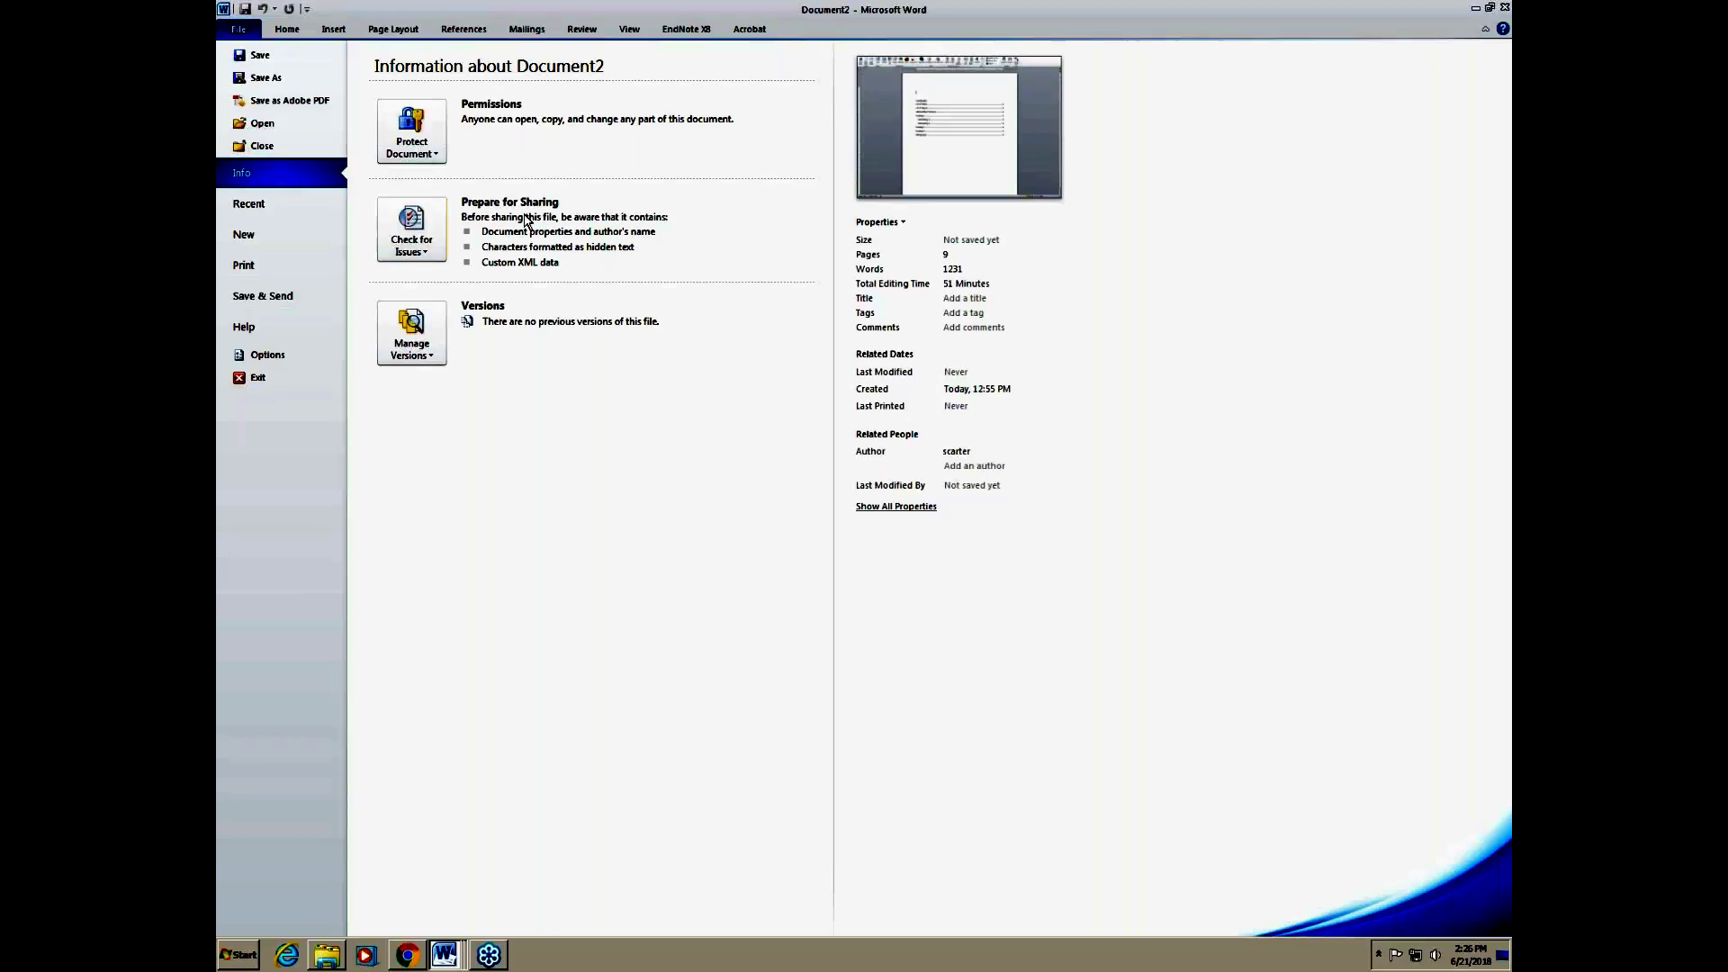
pyautogui.click(428, 255)
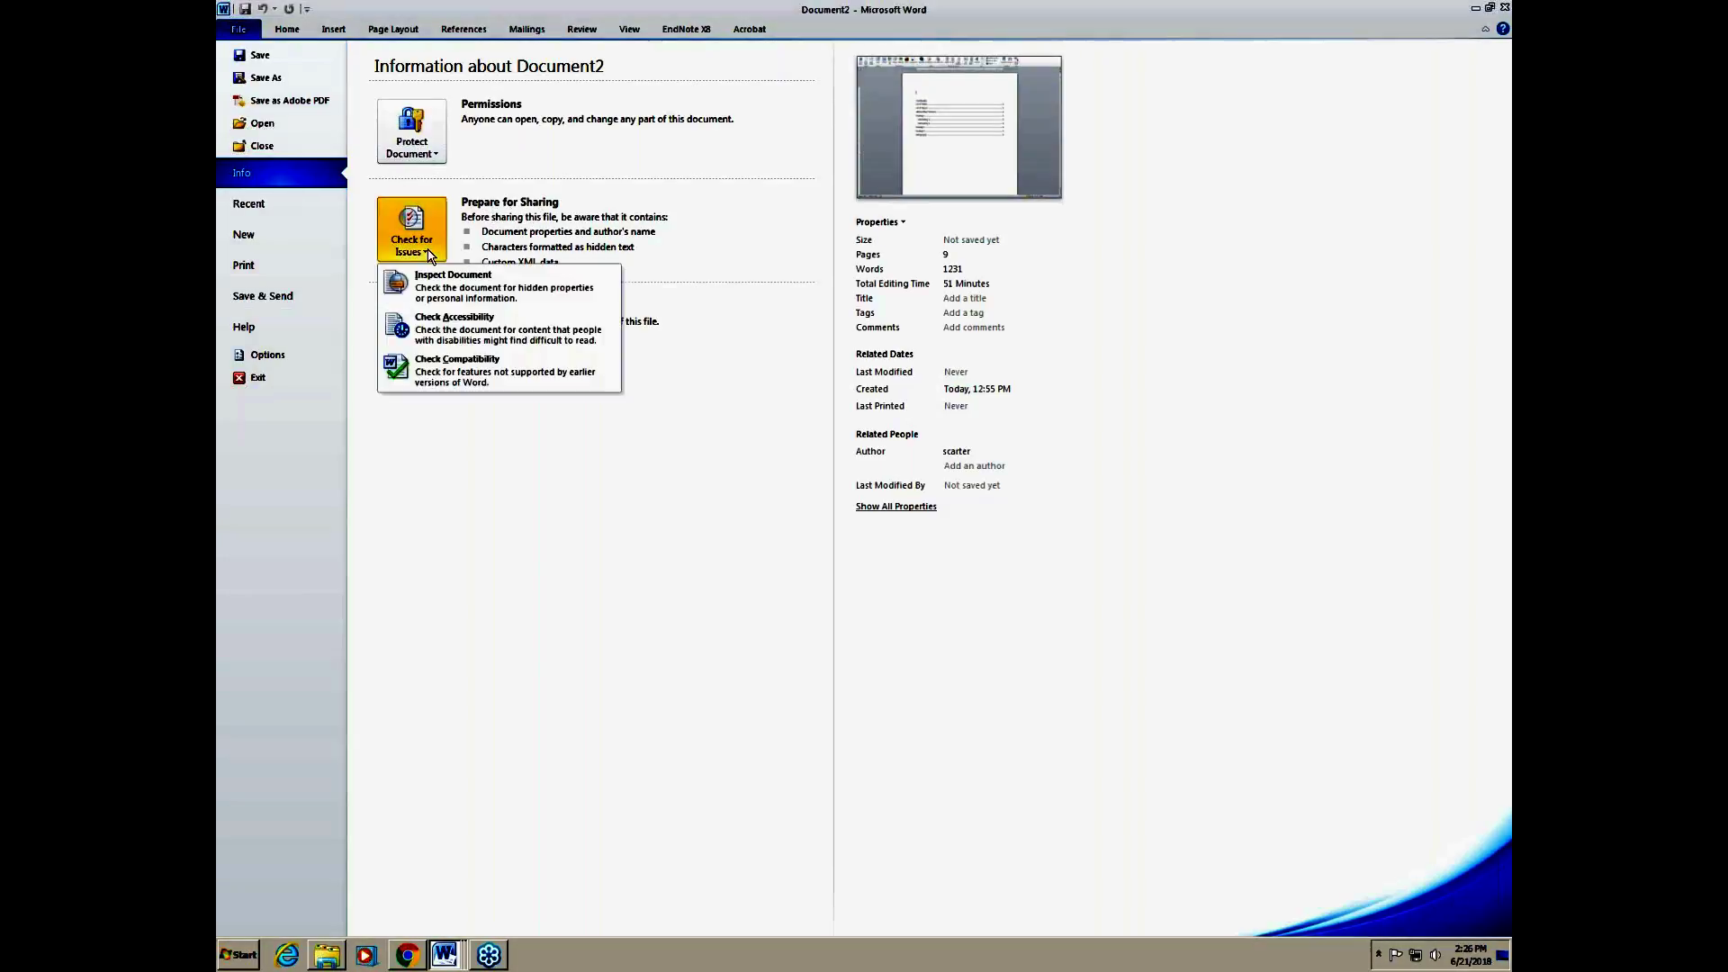
pyautogui.click(440, 331)
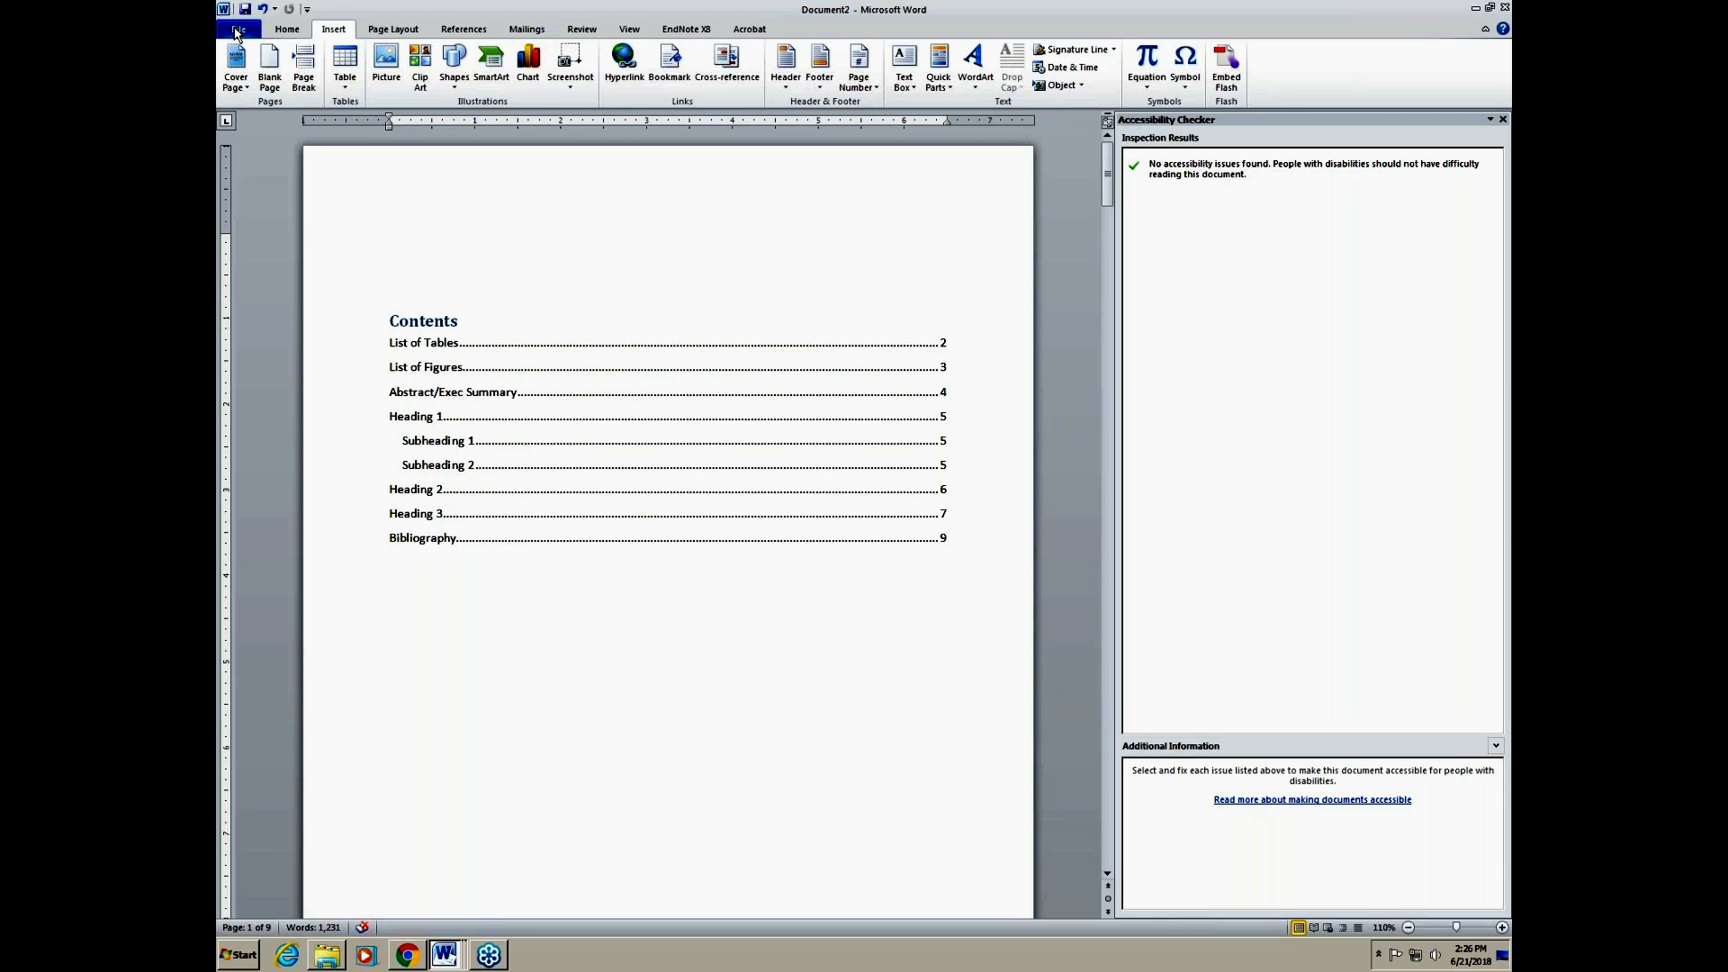
# Step: Set the document's title to "Demo" in its advanced properties
pyautogui.click(236, 34)
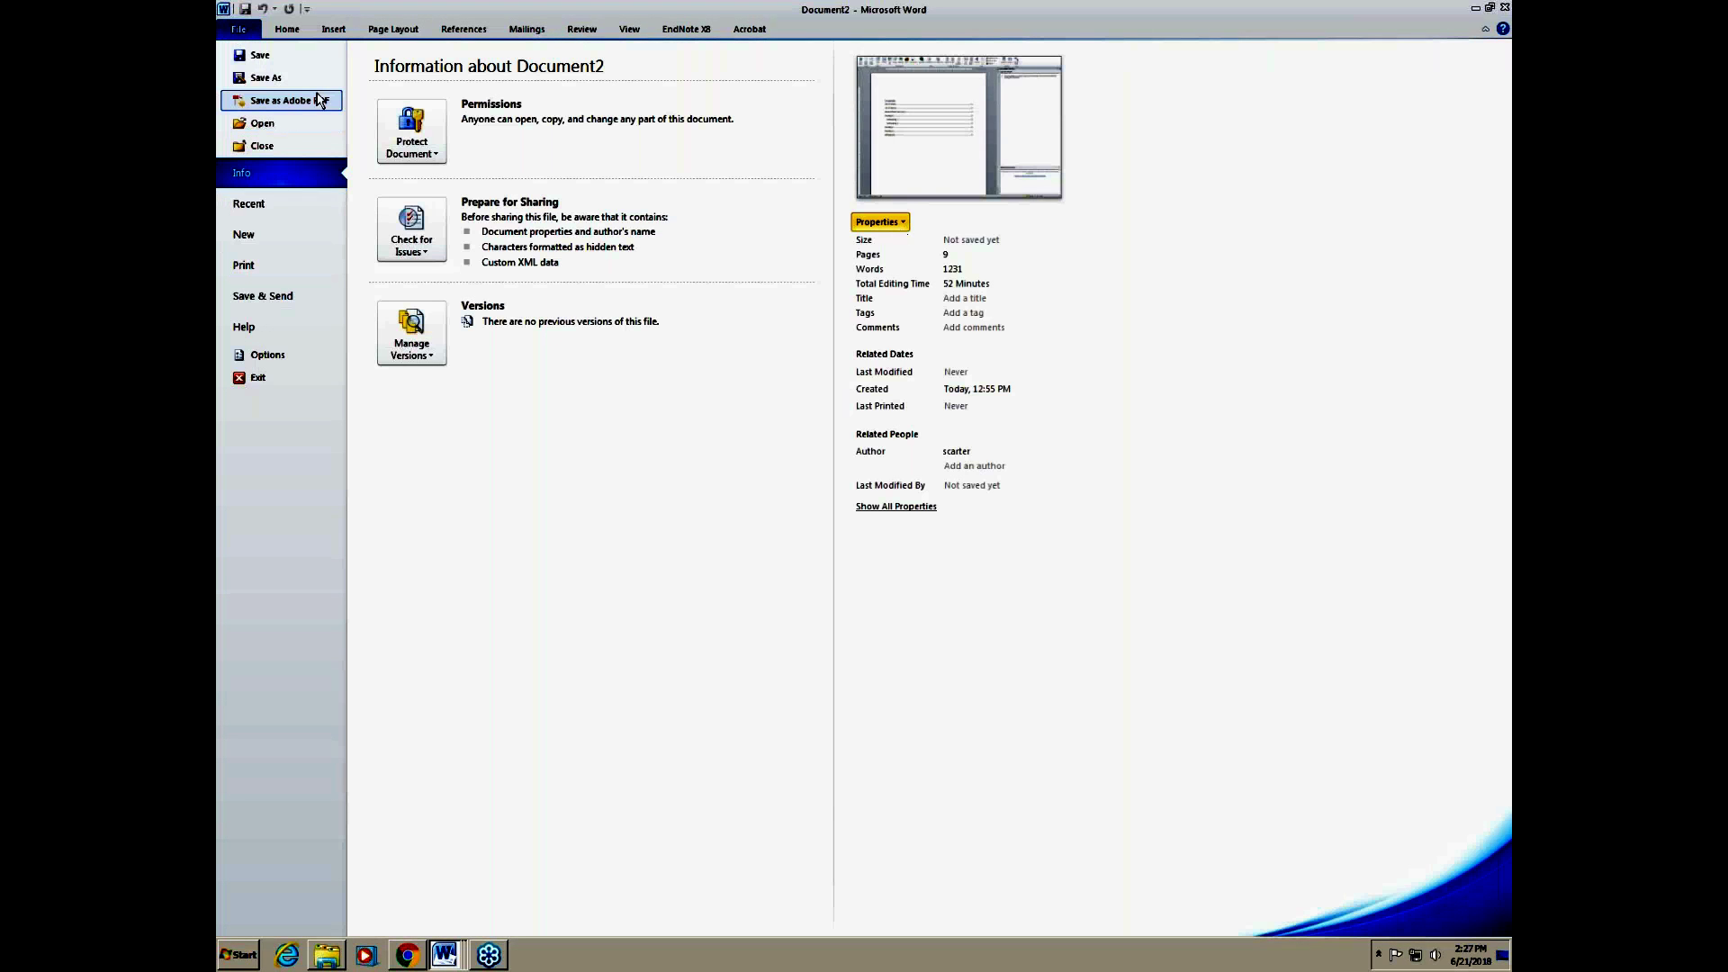
pyautogui.click(898, 222)
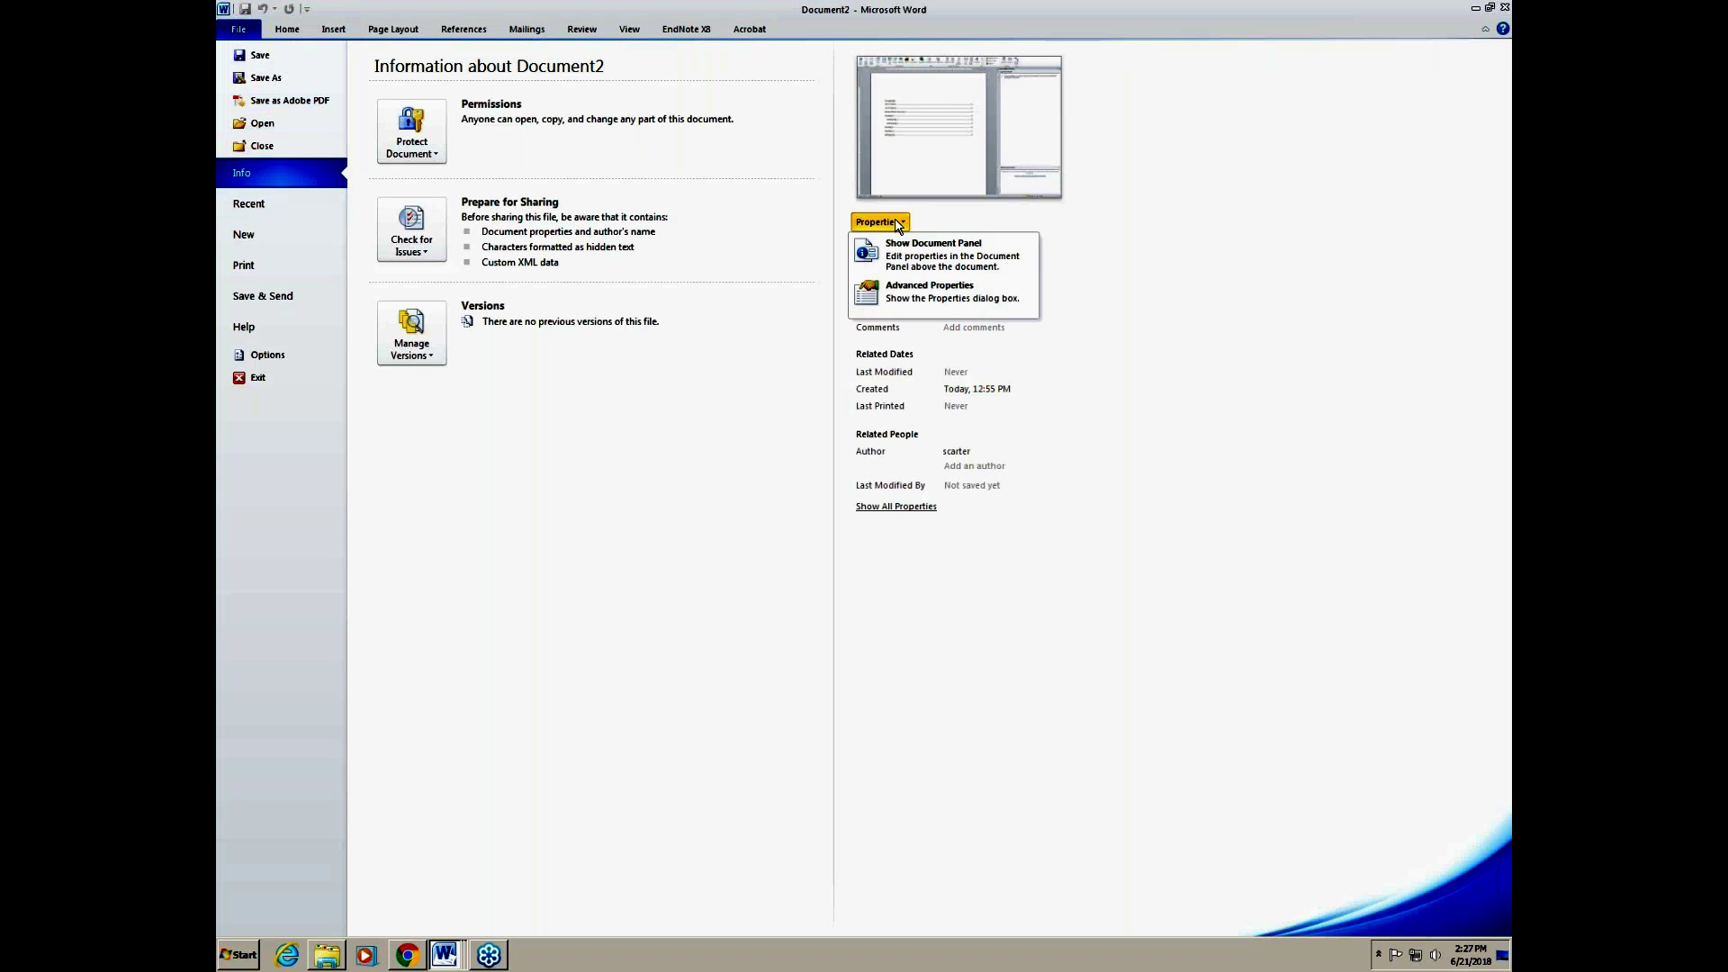
pyautogui.click(923, 299)
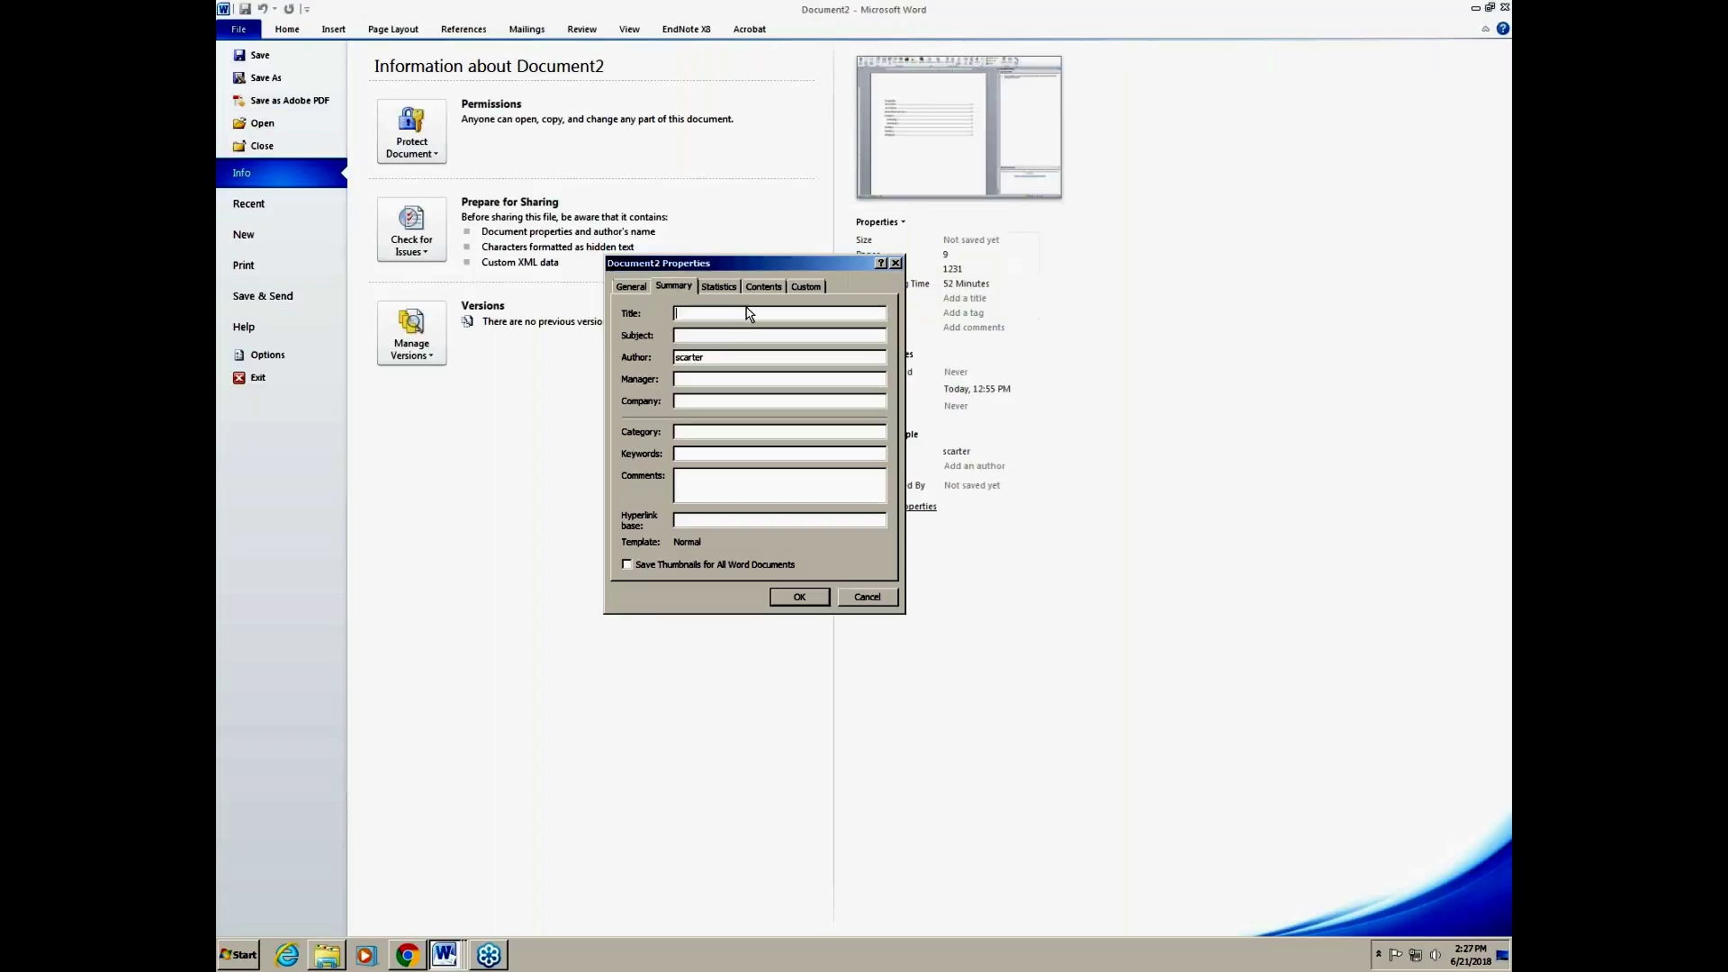
pyautogui.write('Demo')
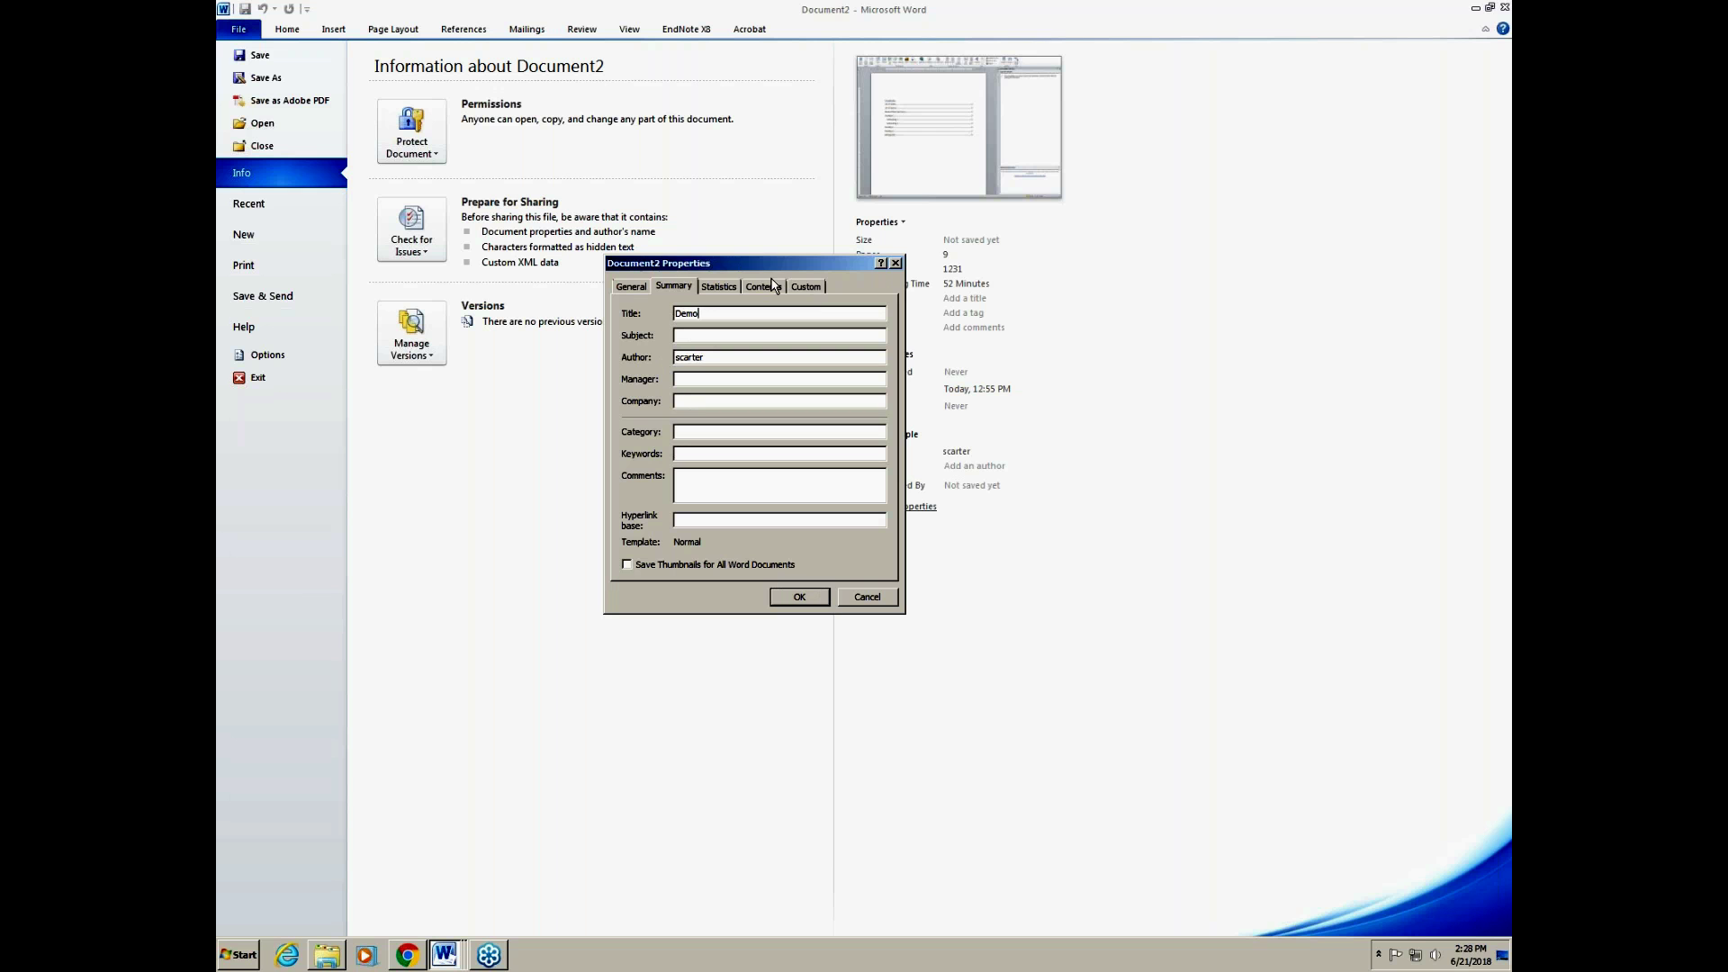
pyautogui.click(801, 598)
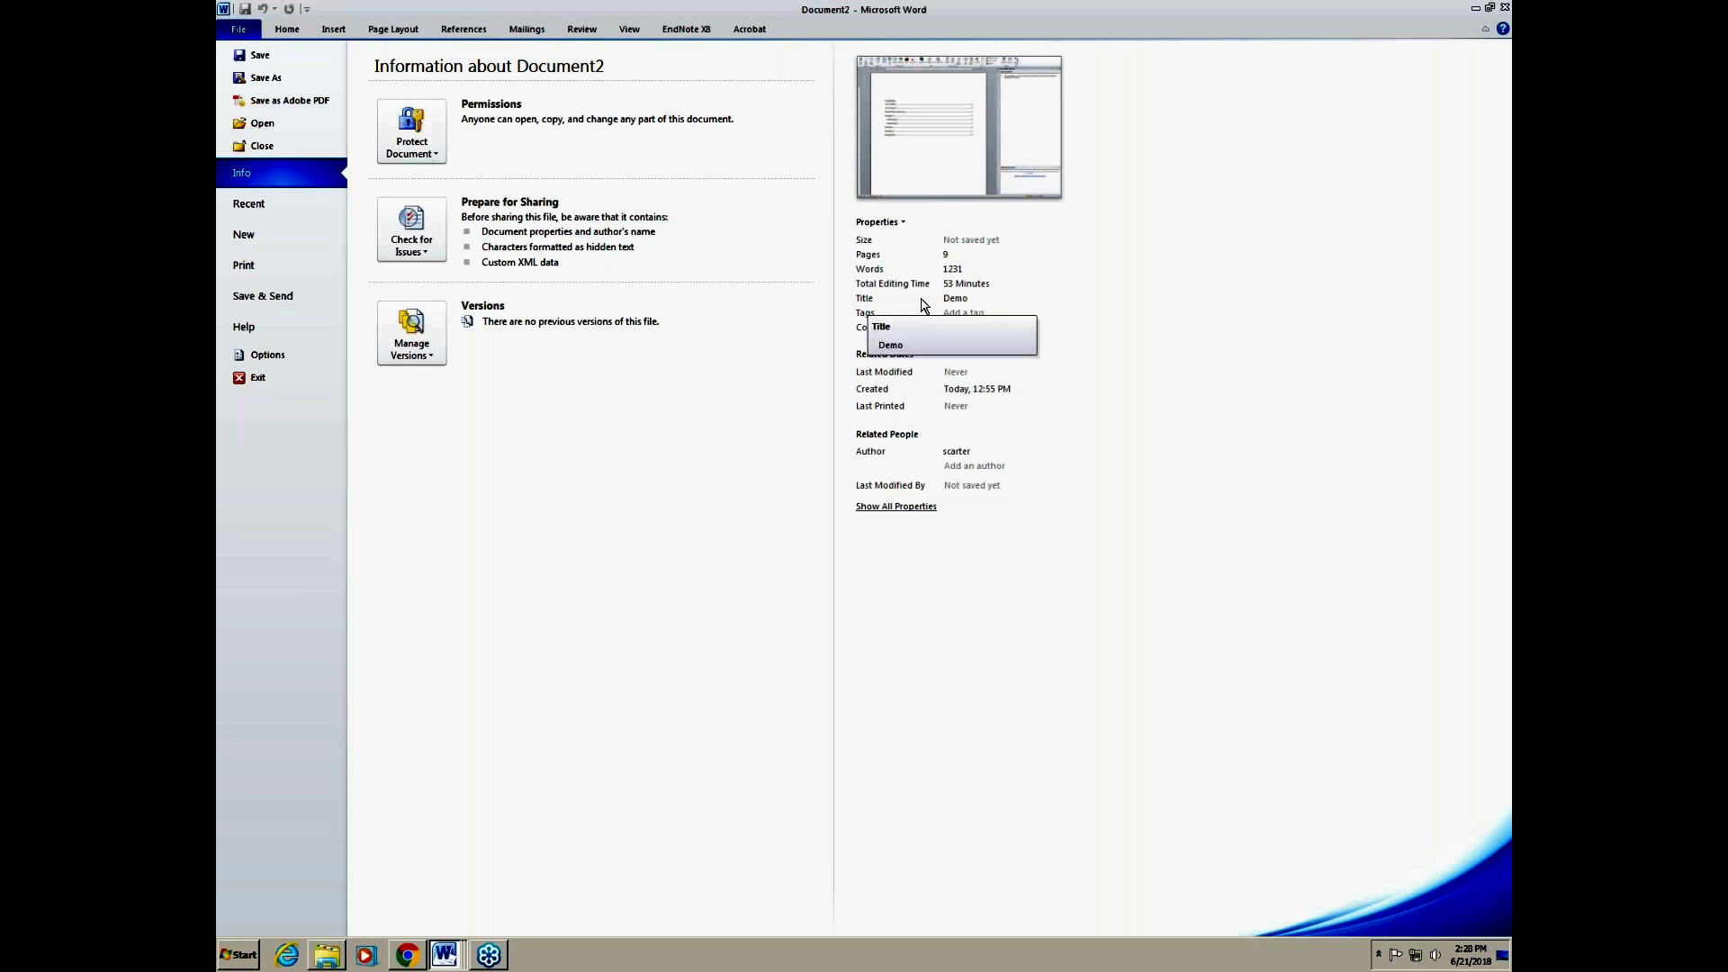
pyautogui.click(968, 298)
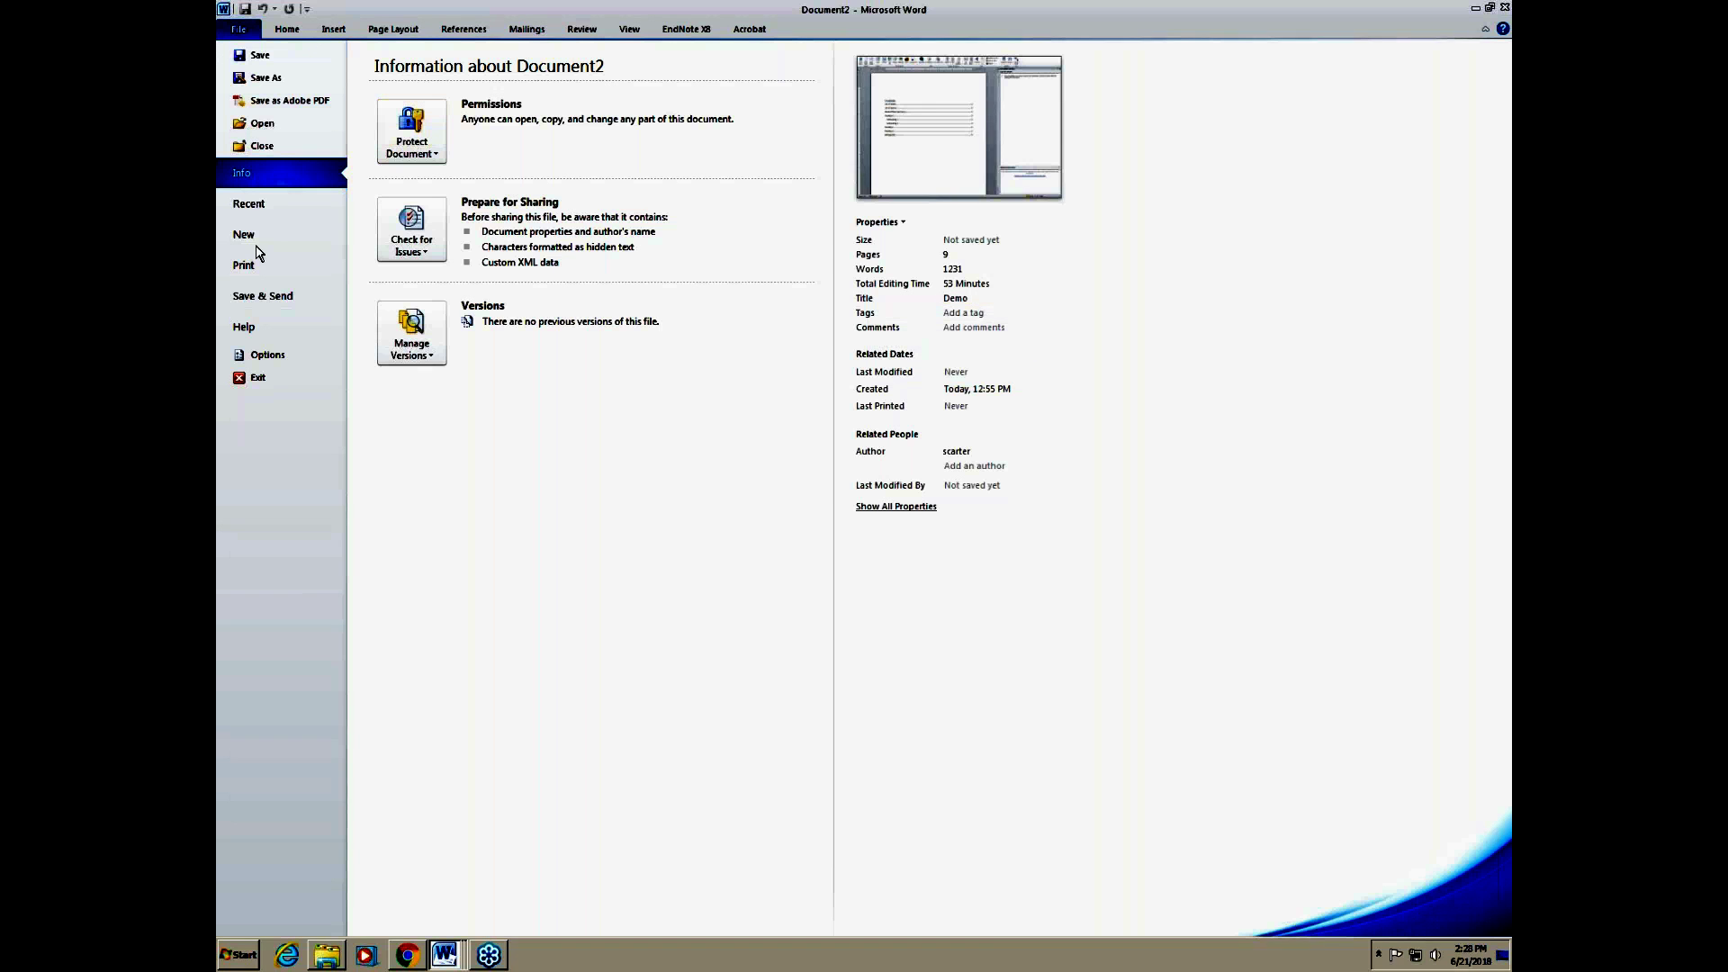
# Step: Save the document as Demo in the Documents library and export it there as an Adobe PDF named Demo
pyautogui.click(288, 30)
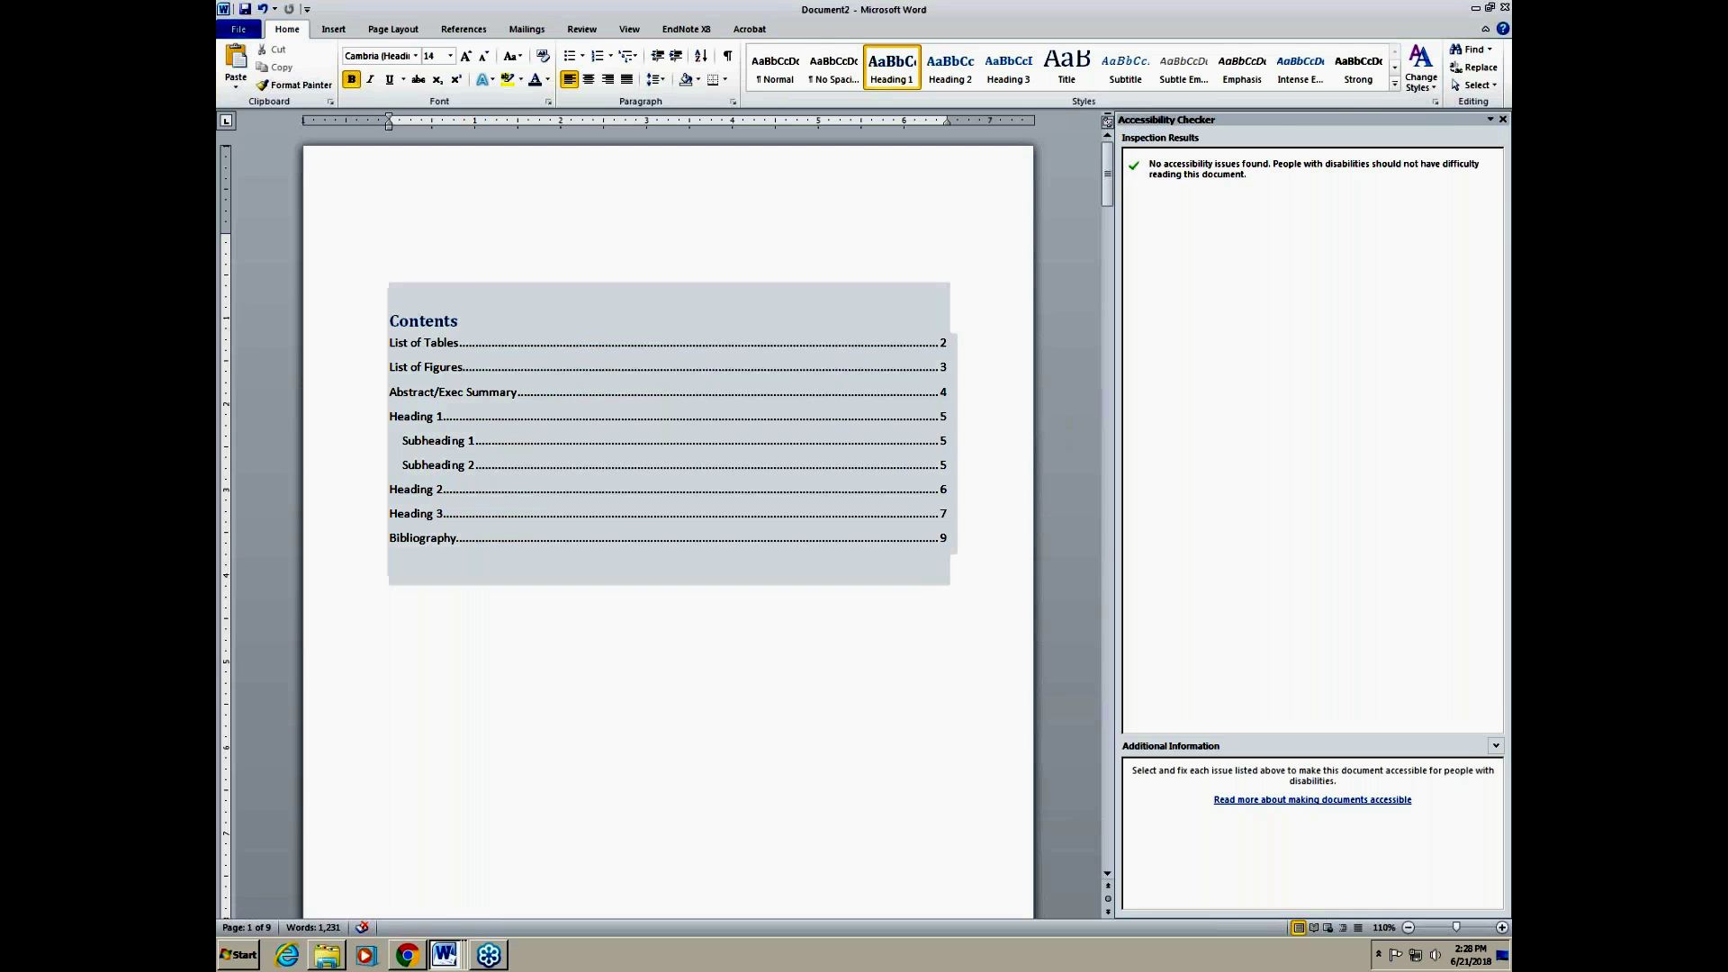
pyautogui.click(243, 35)
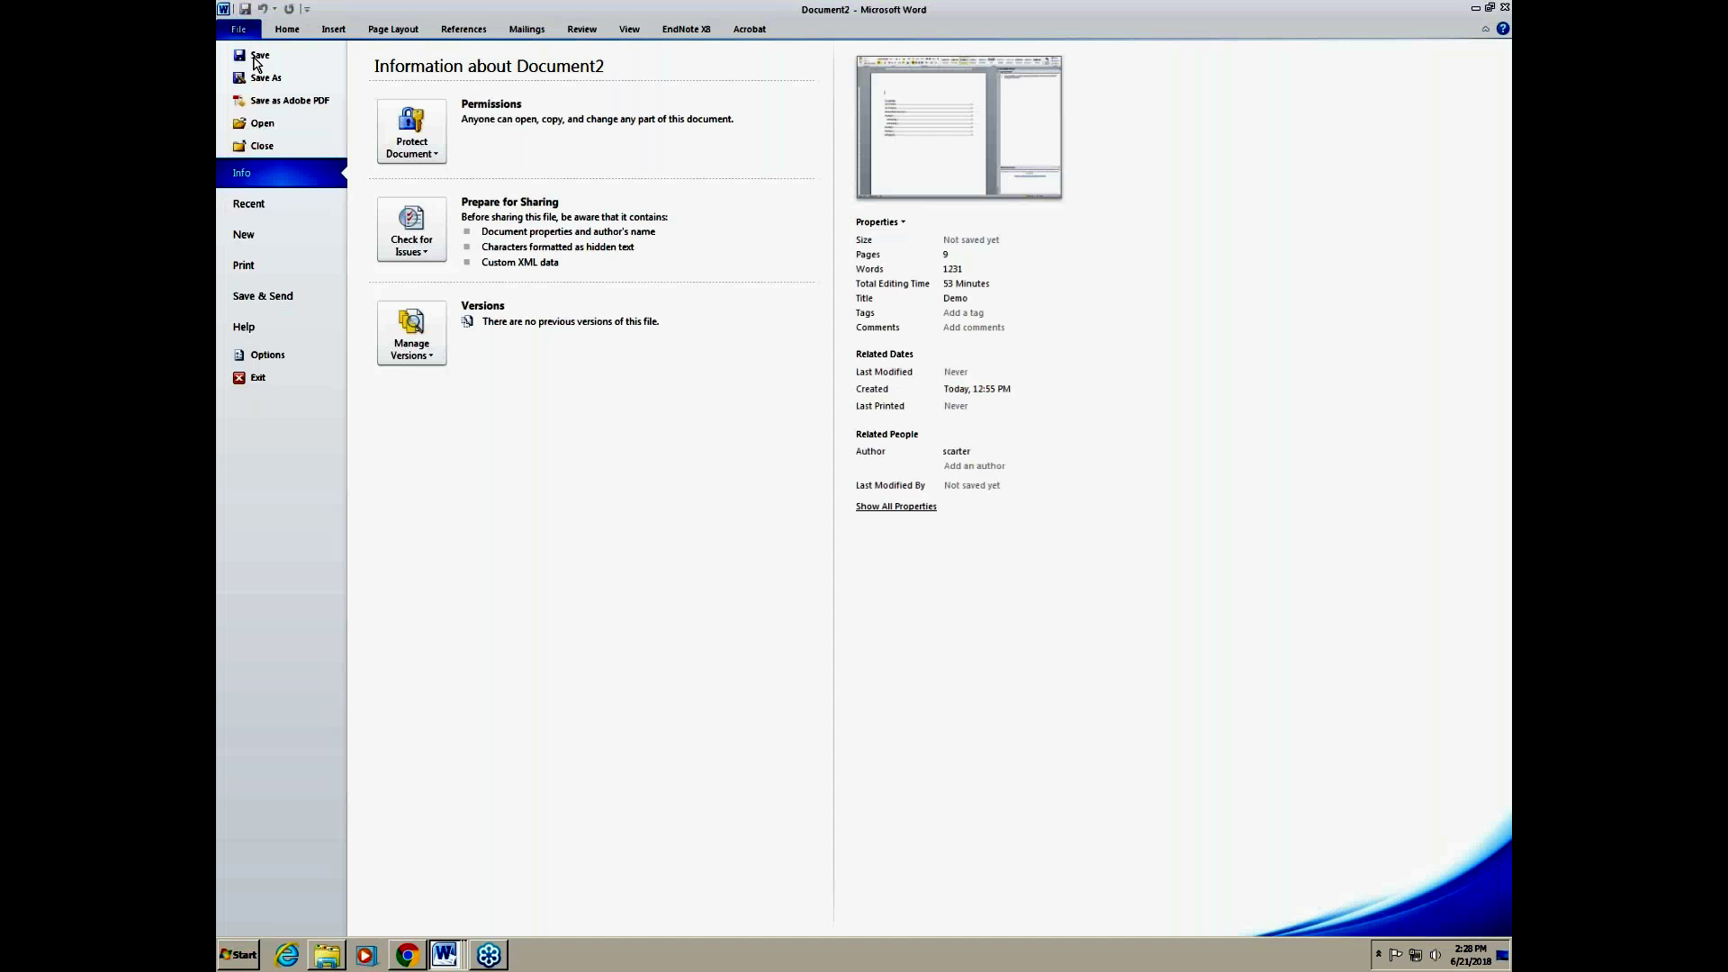
pyautogui.click(266, 102)
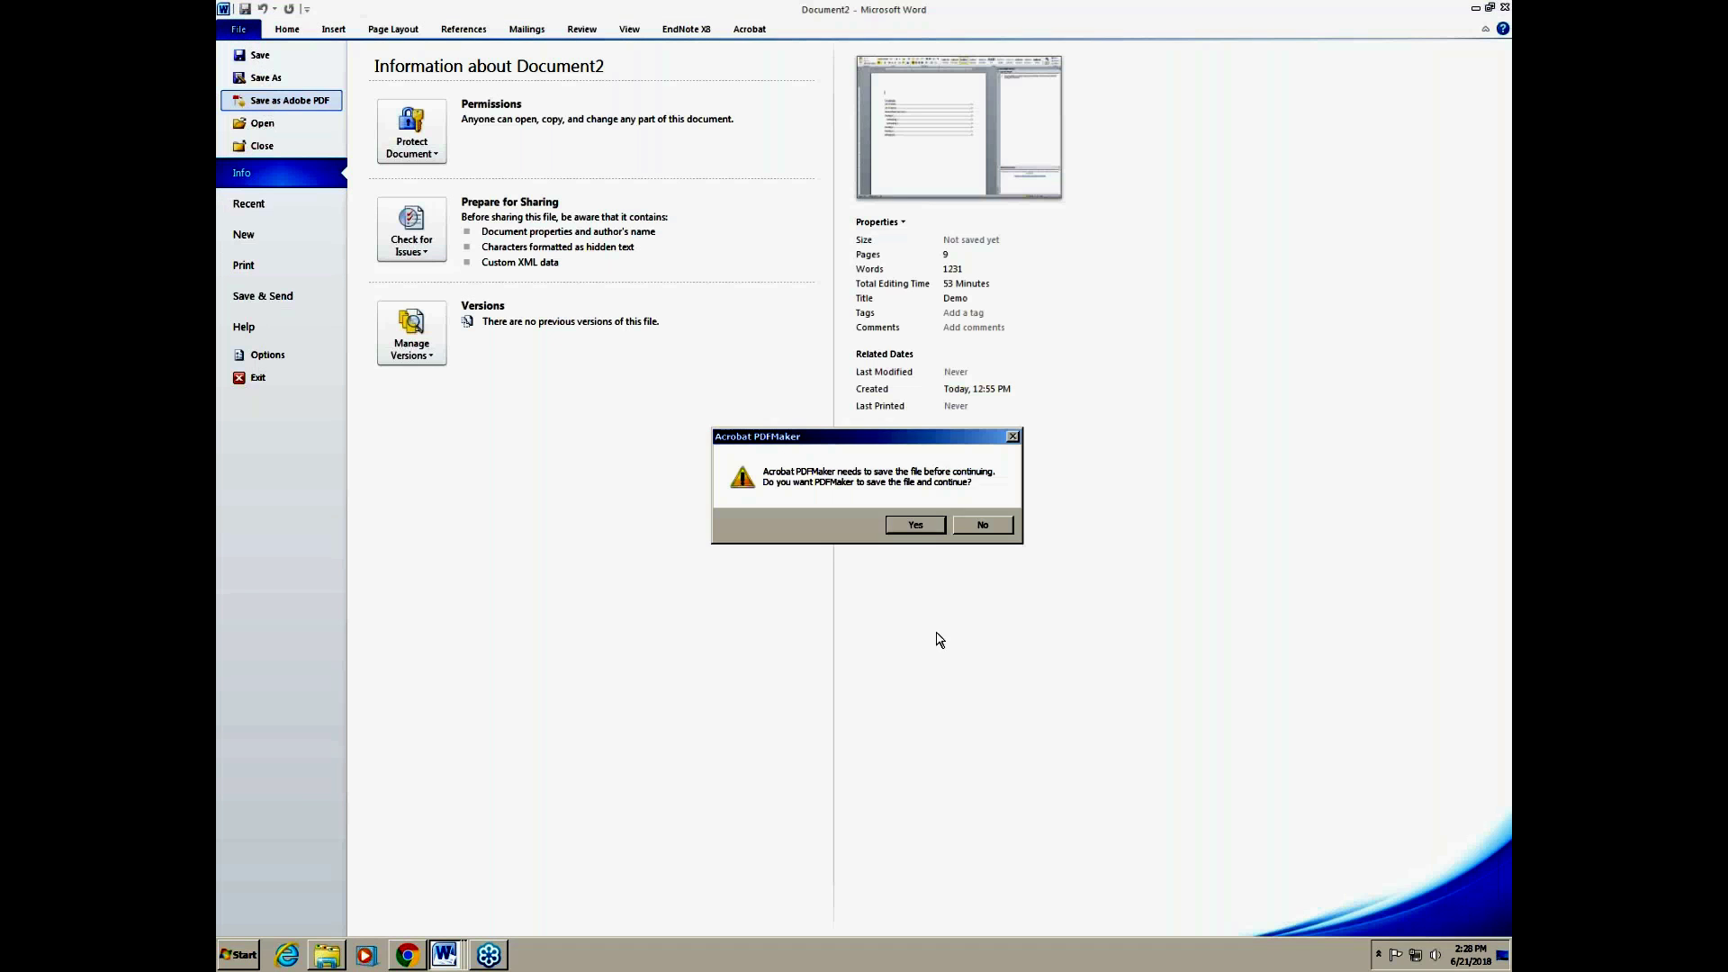
pyautogui.click(911, 526)
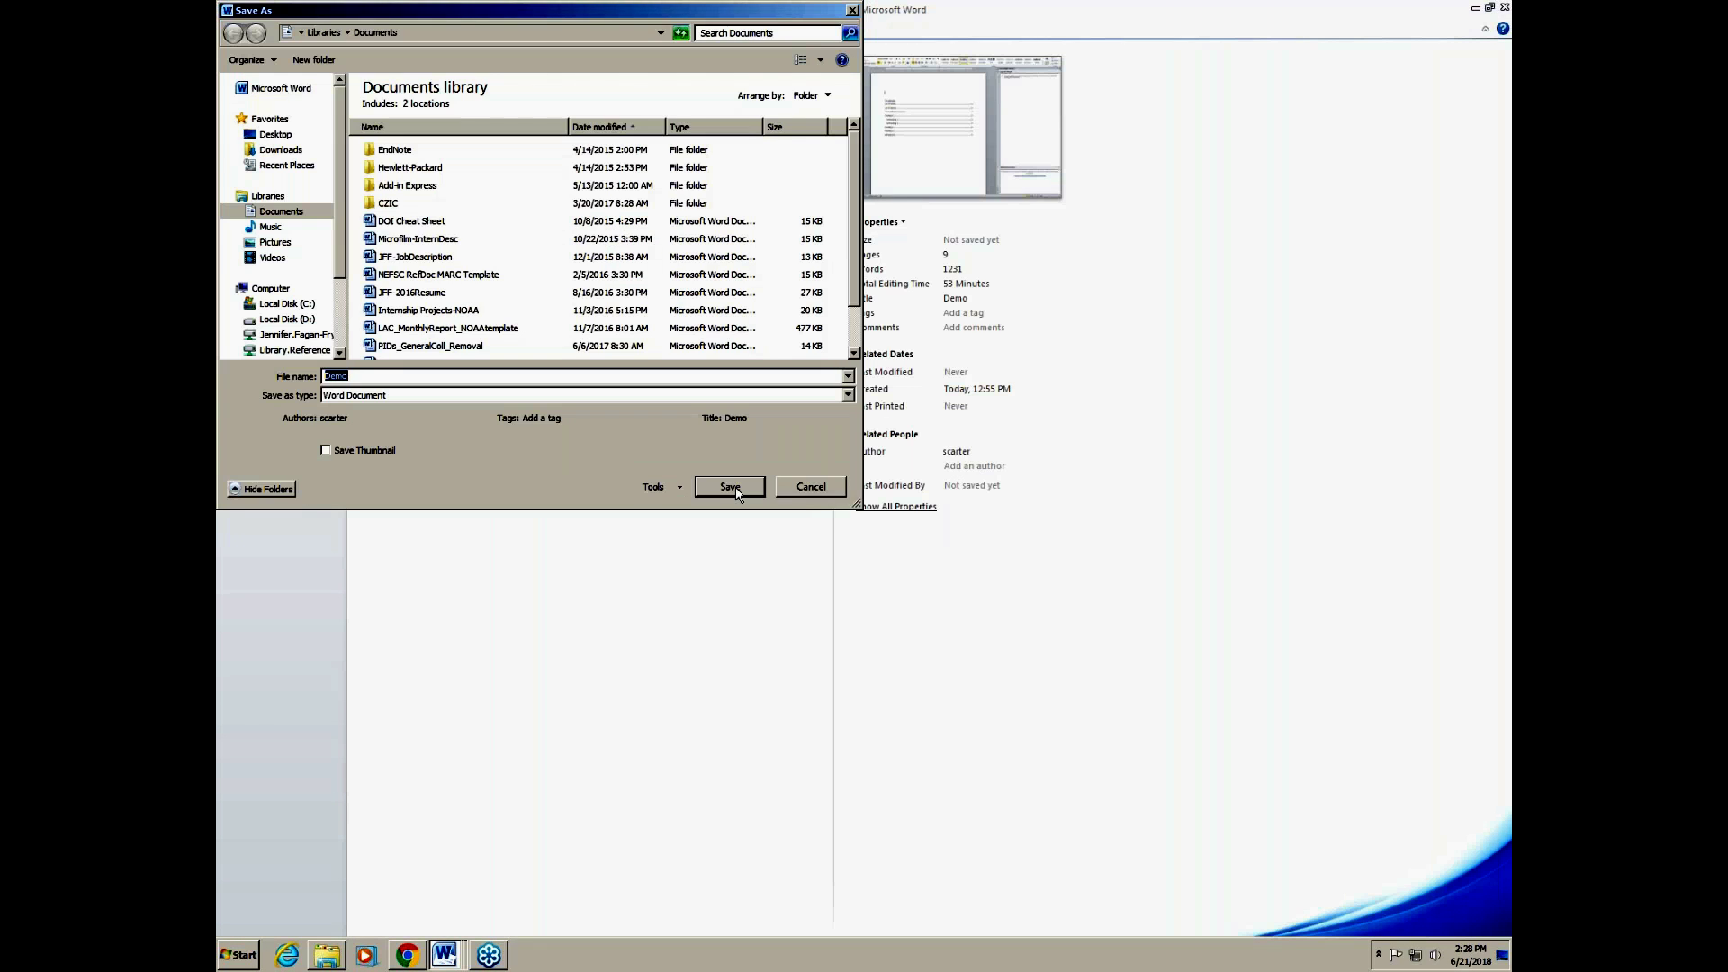
pyautogui.click(735, 490)
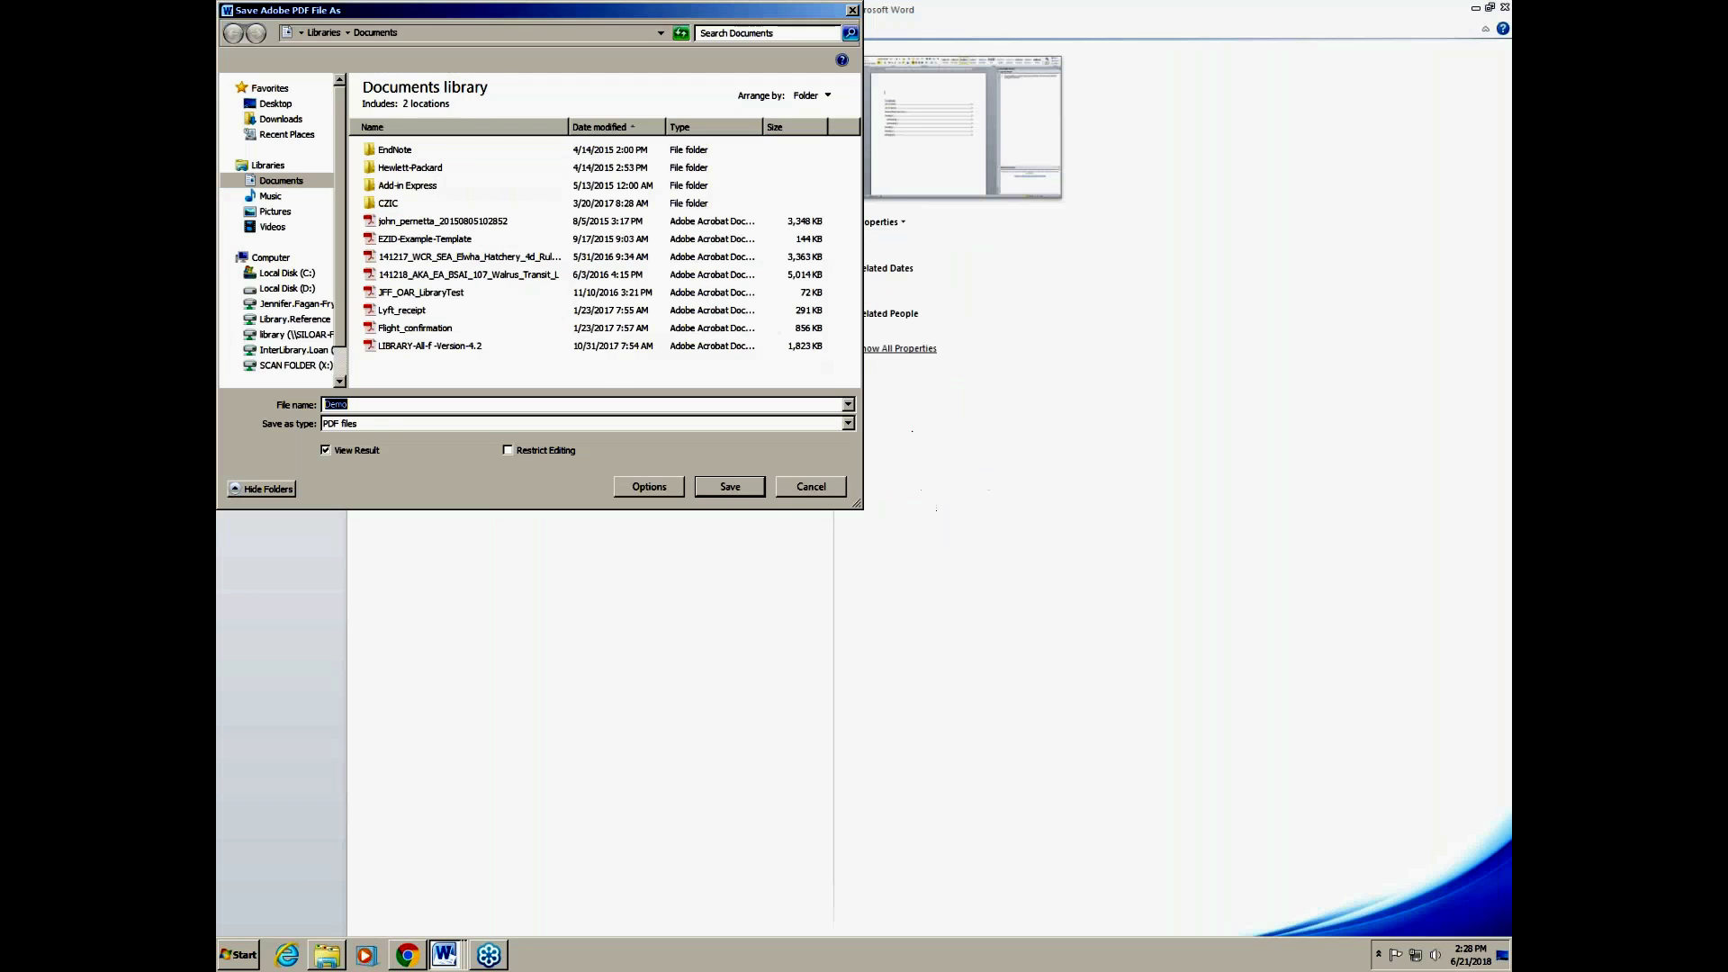
pyautogui.click(727, 487)
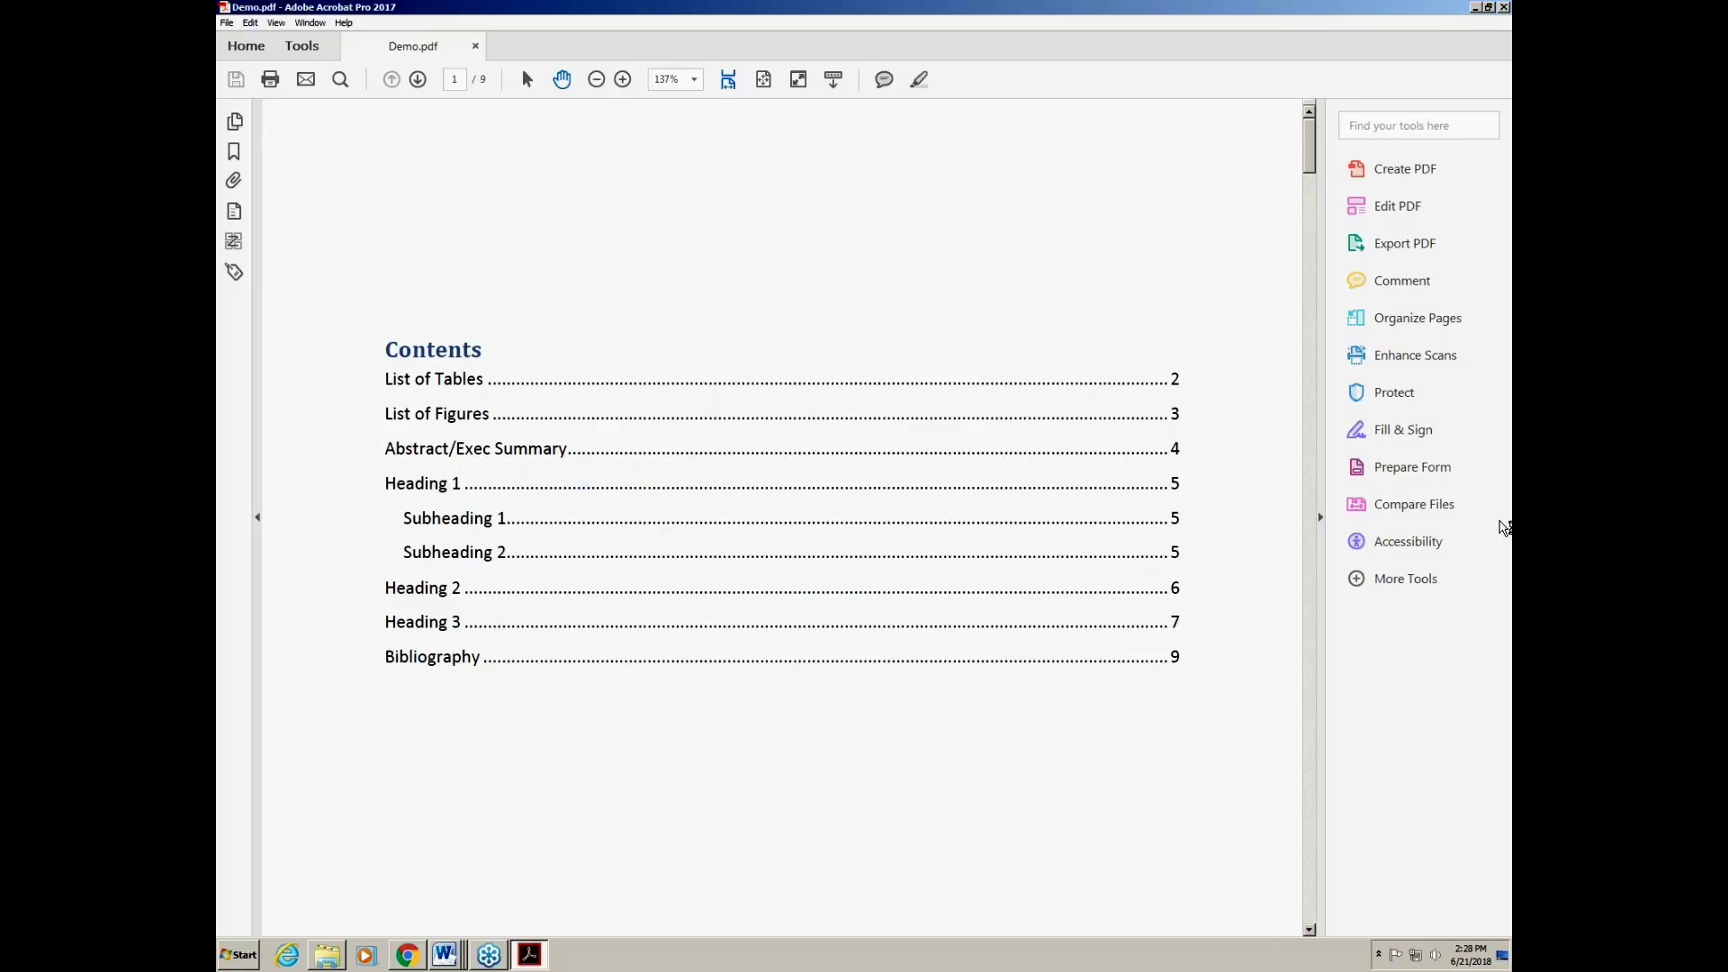
# Step: Run a full accessibility check with a report on all pages of Demo.pdf, covering all checking categories
pyautogui.click(1502, 522)
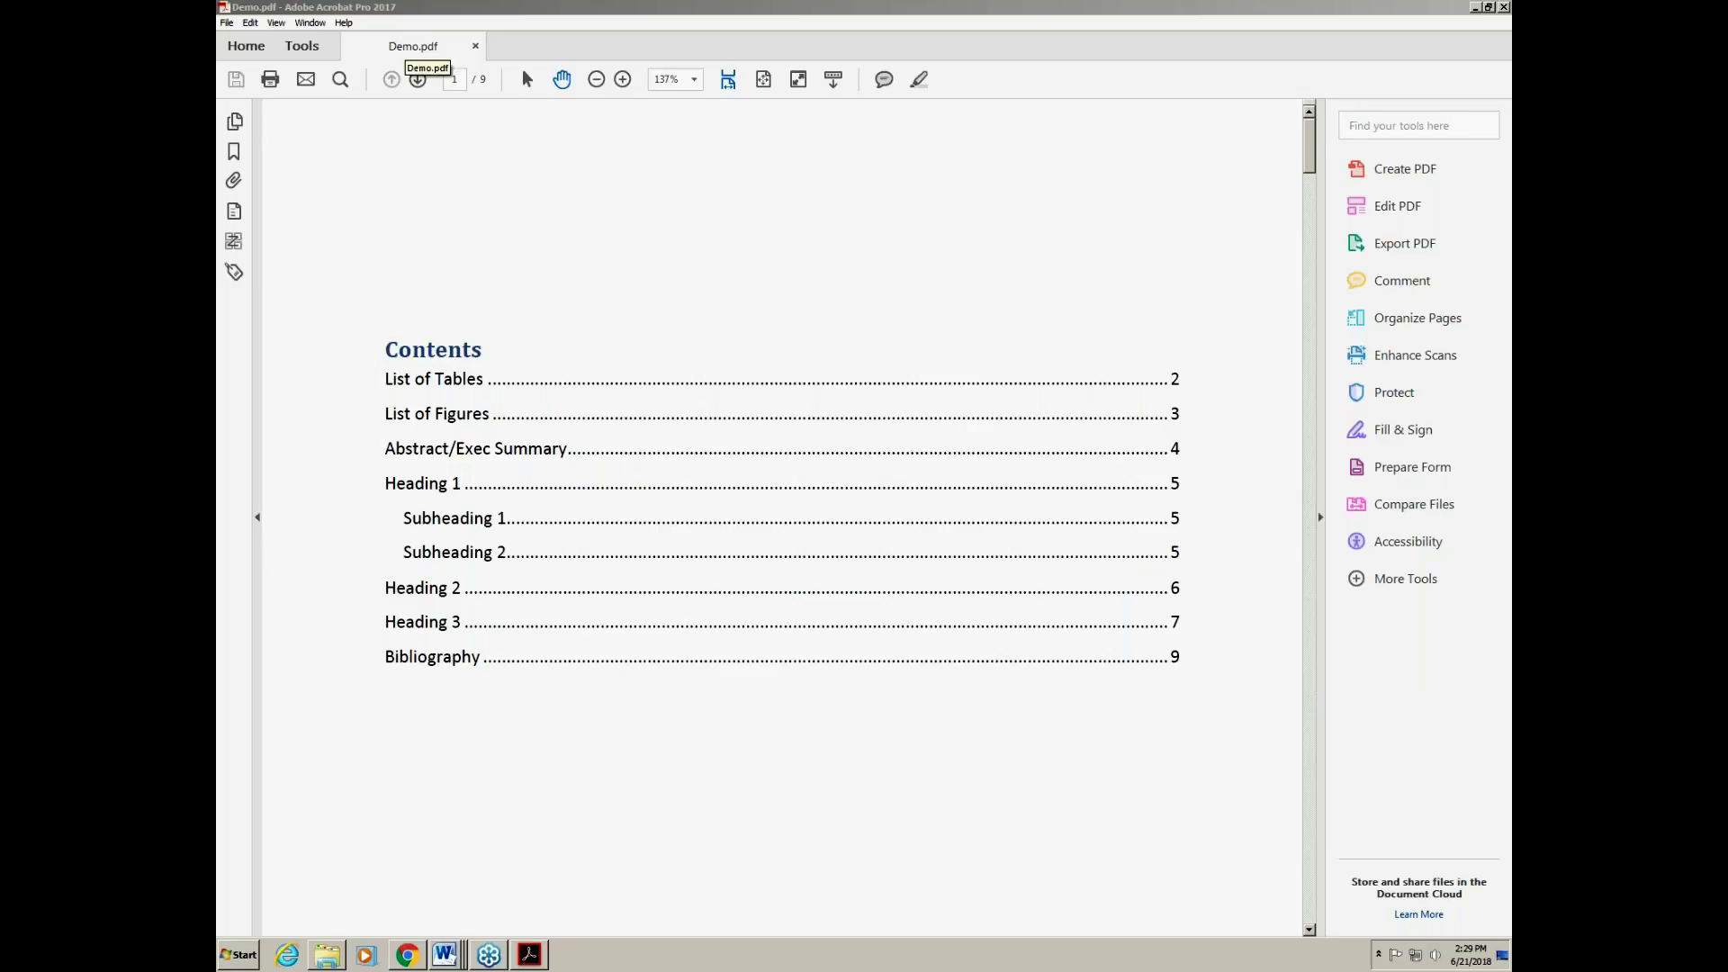
pyautogui.click(1385, 544)
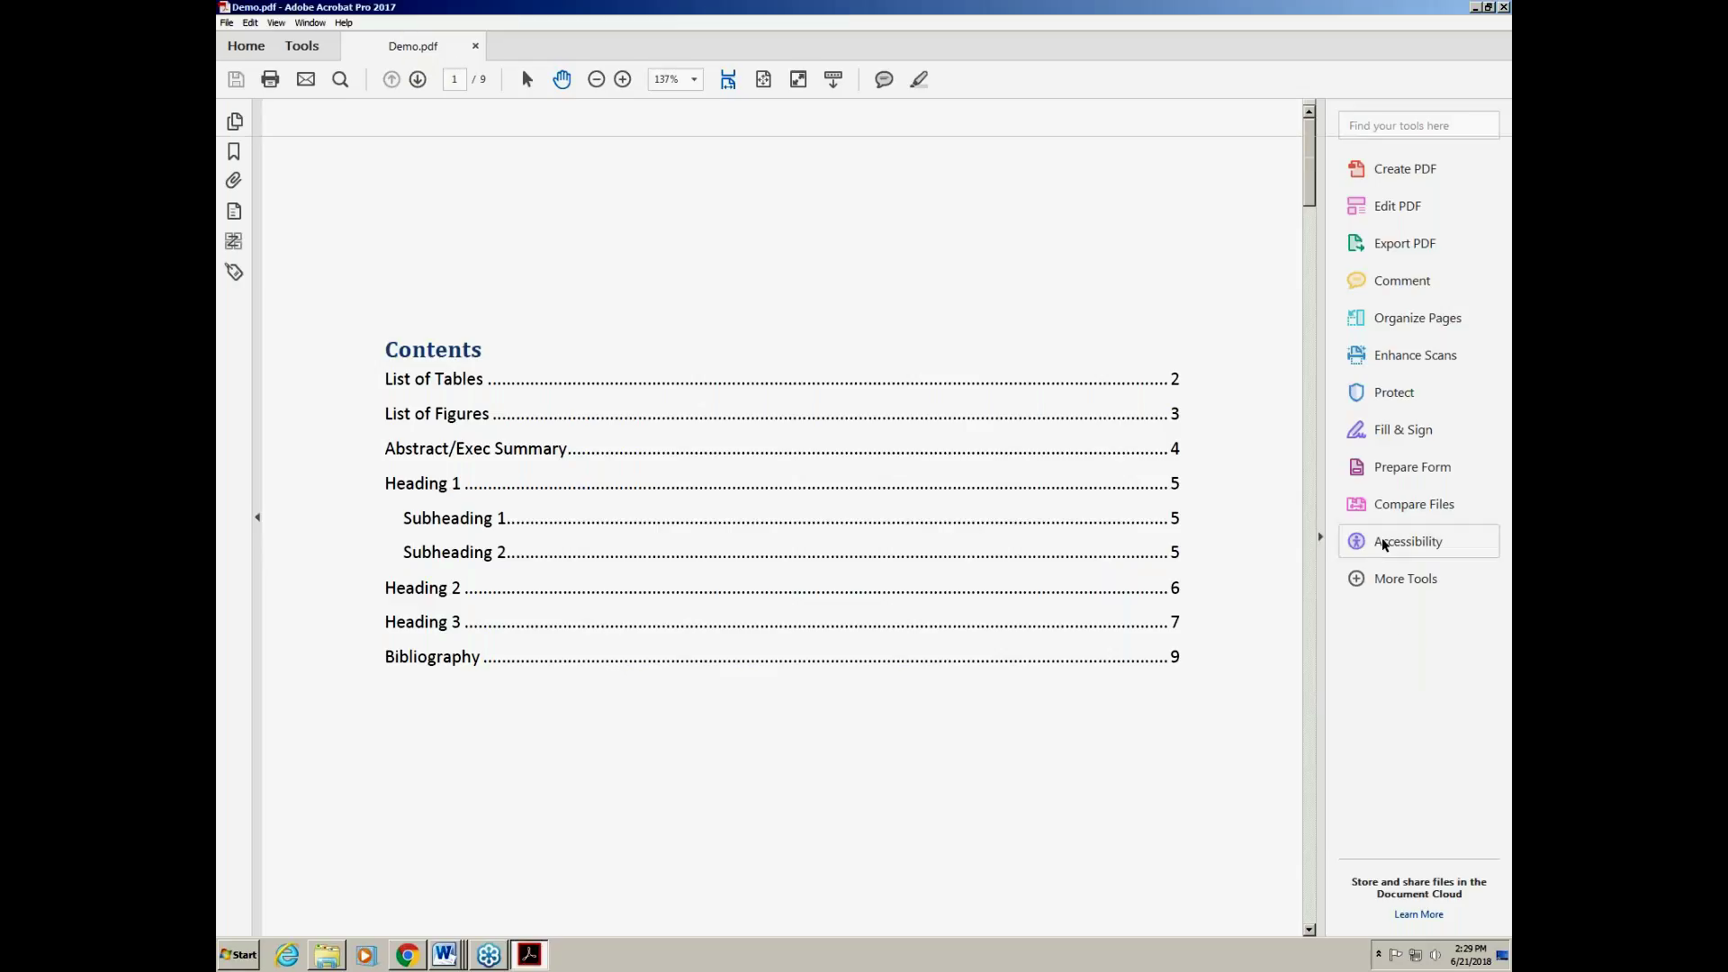
pyautogui.click(1380, 264)
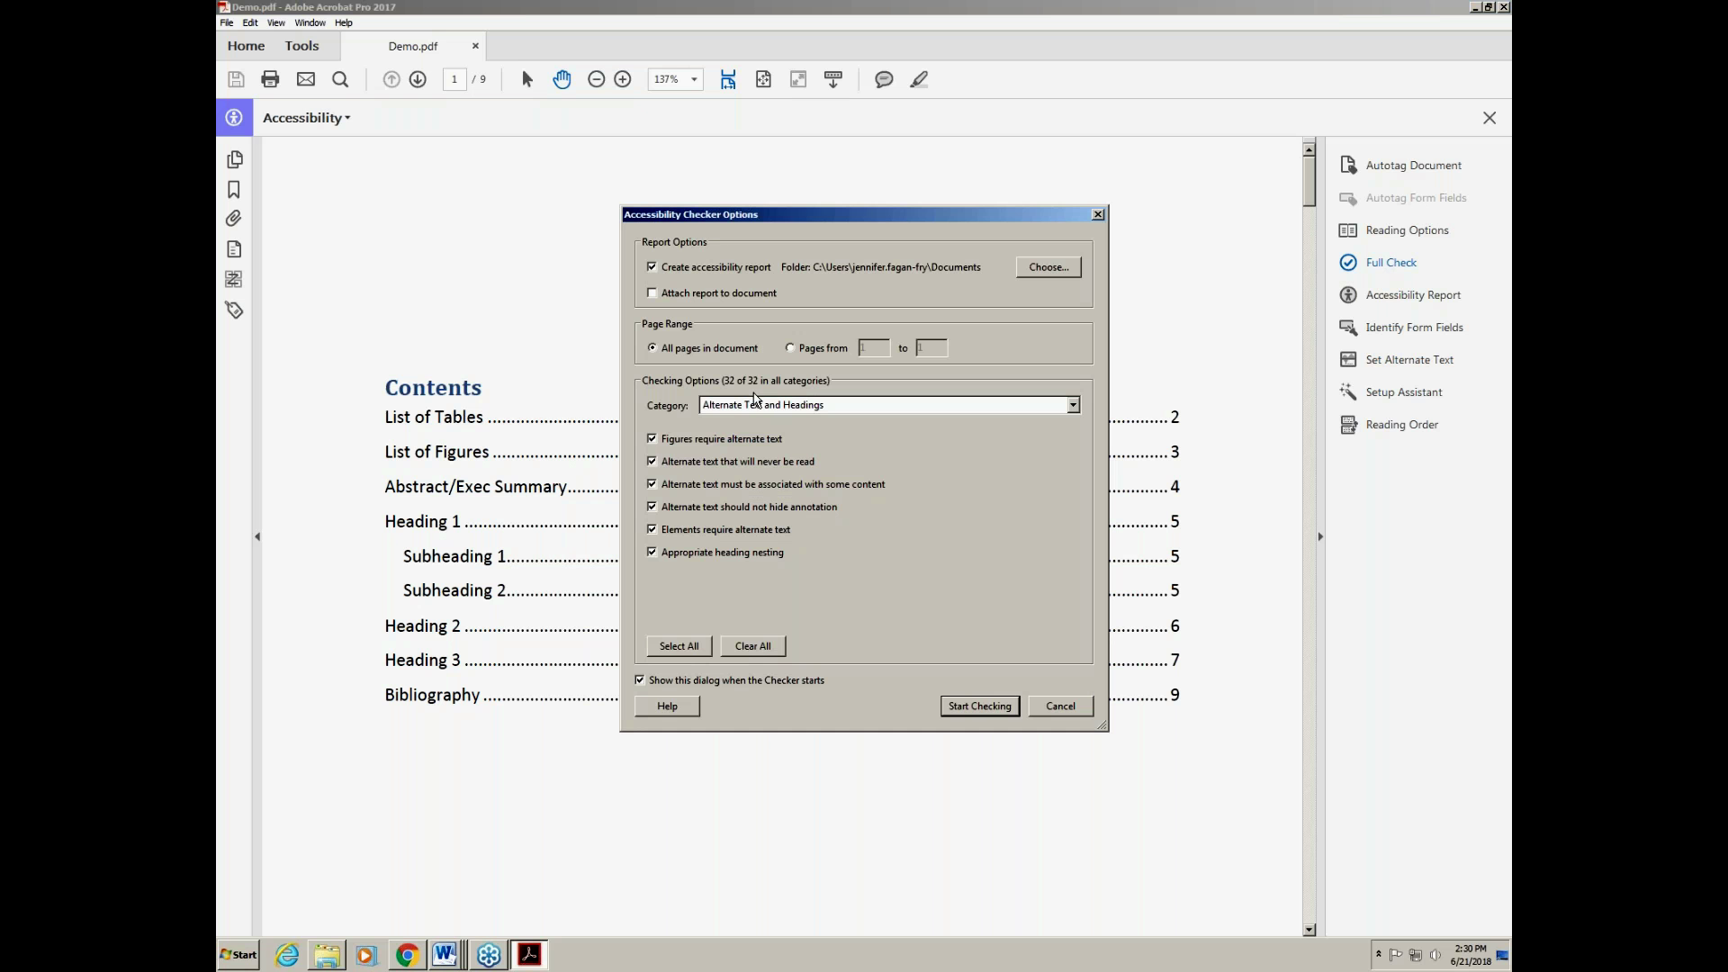
pyautogui.click(972, 711)
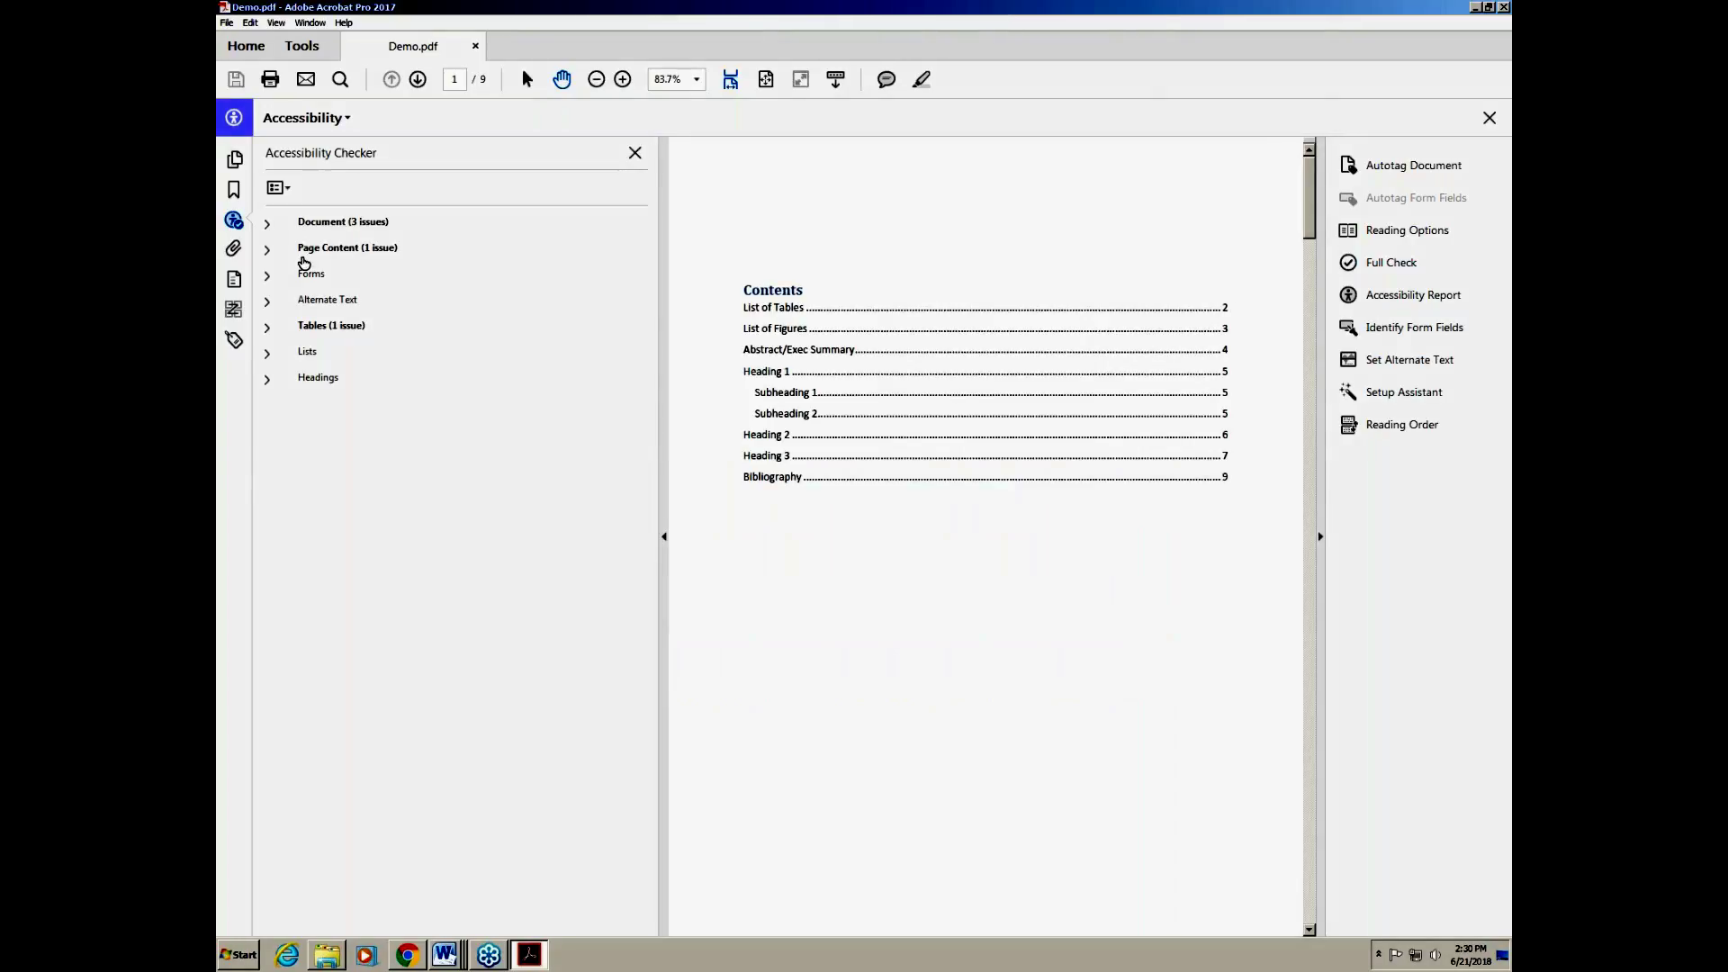
# Step: Examine the checker's Document results and check the title in the PDF's document properties
pyautogui.click(268, 224)
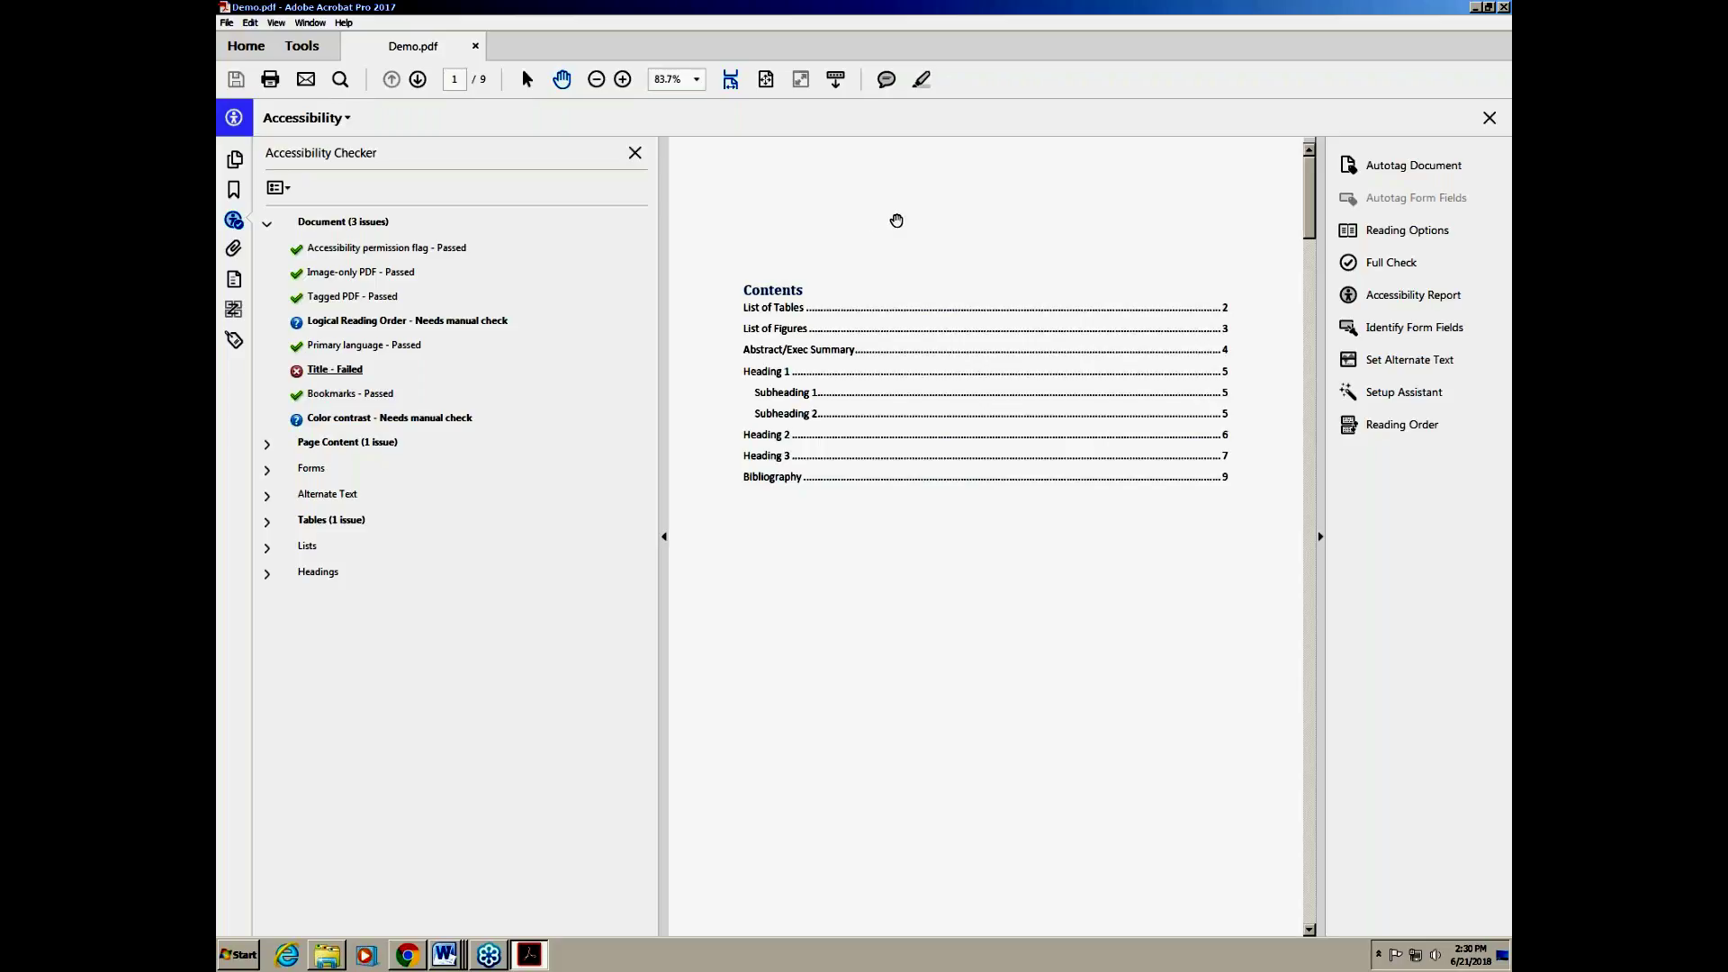
pyautogui.rightClick(856, 578)
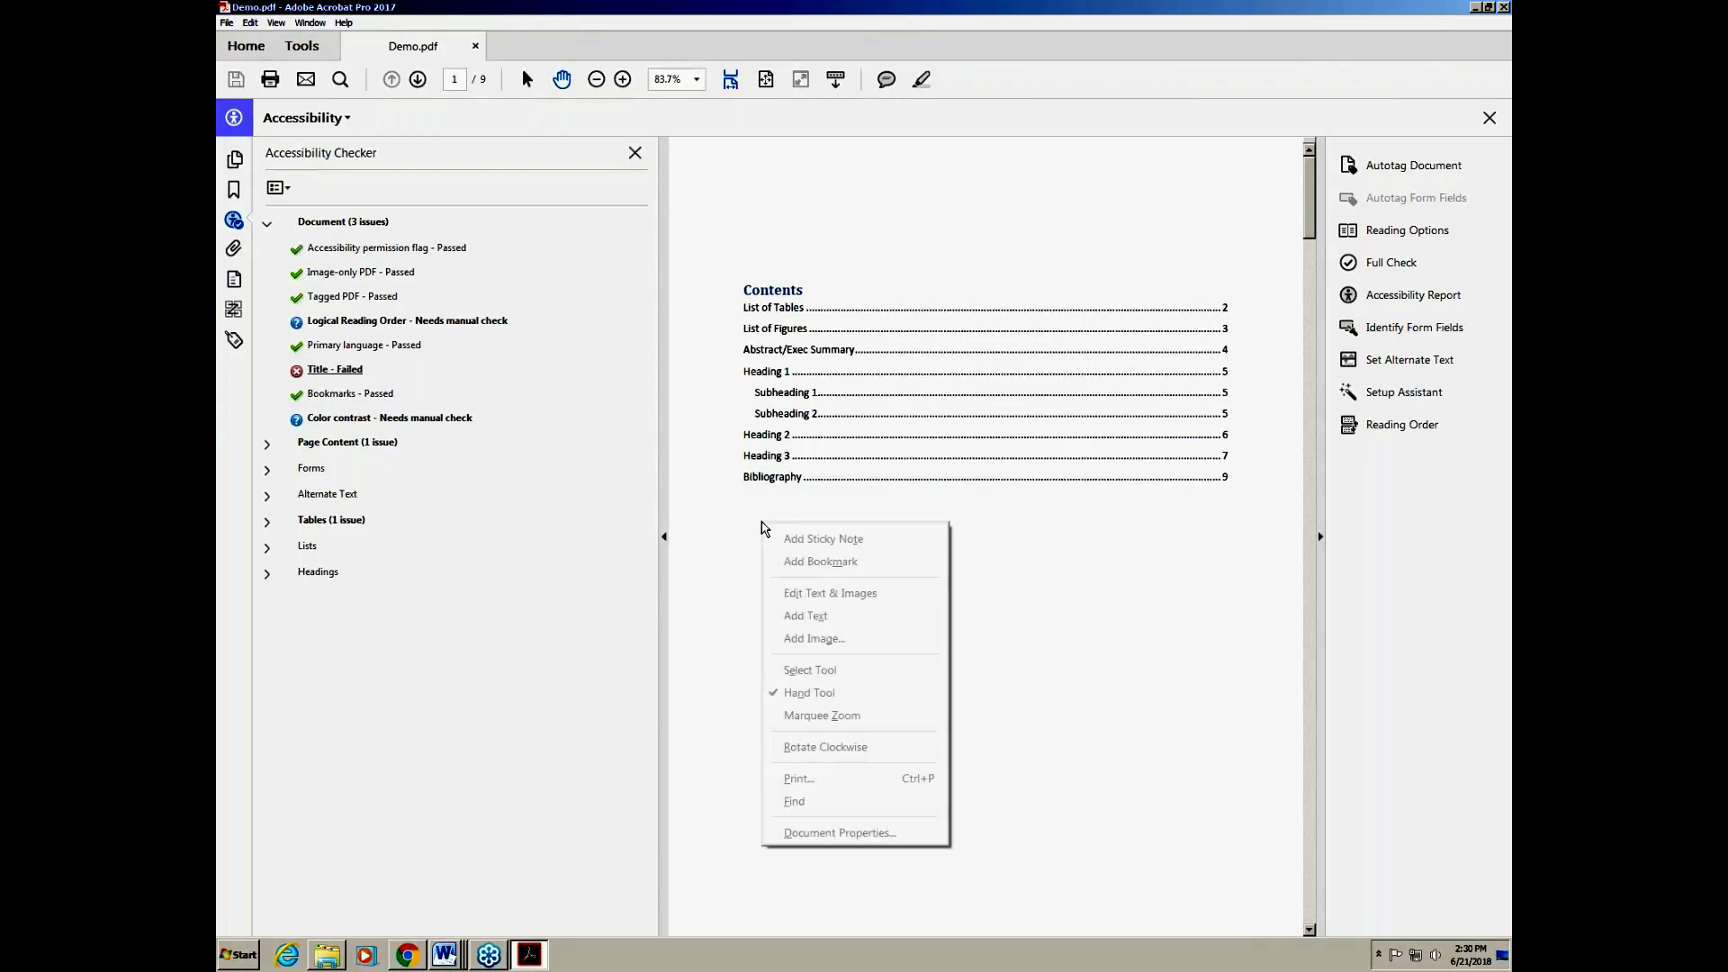
pyautogui.click(935, 891)
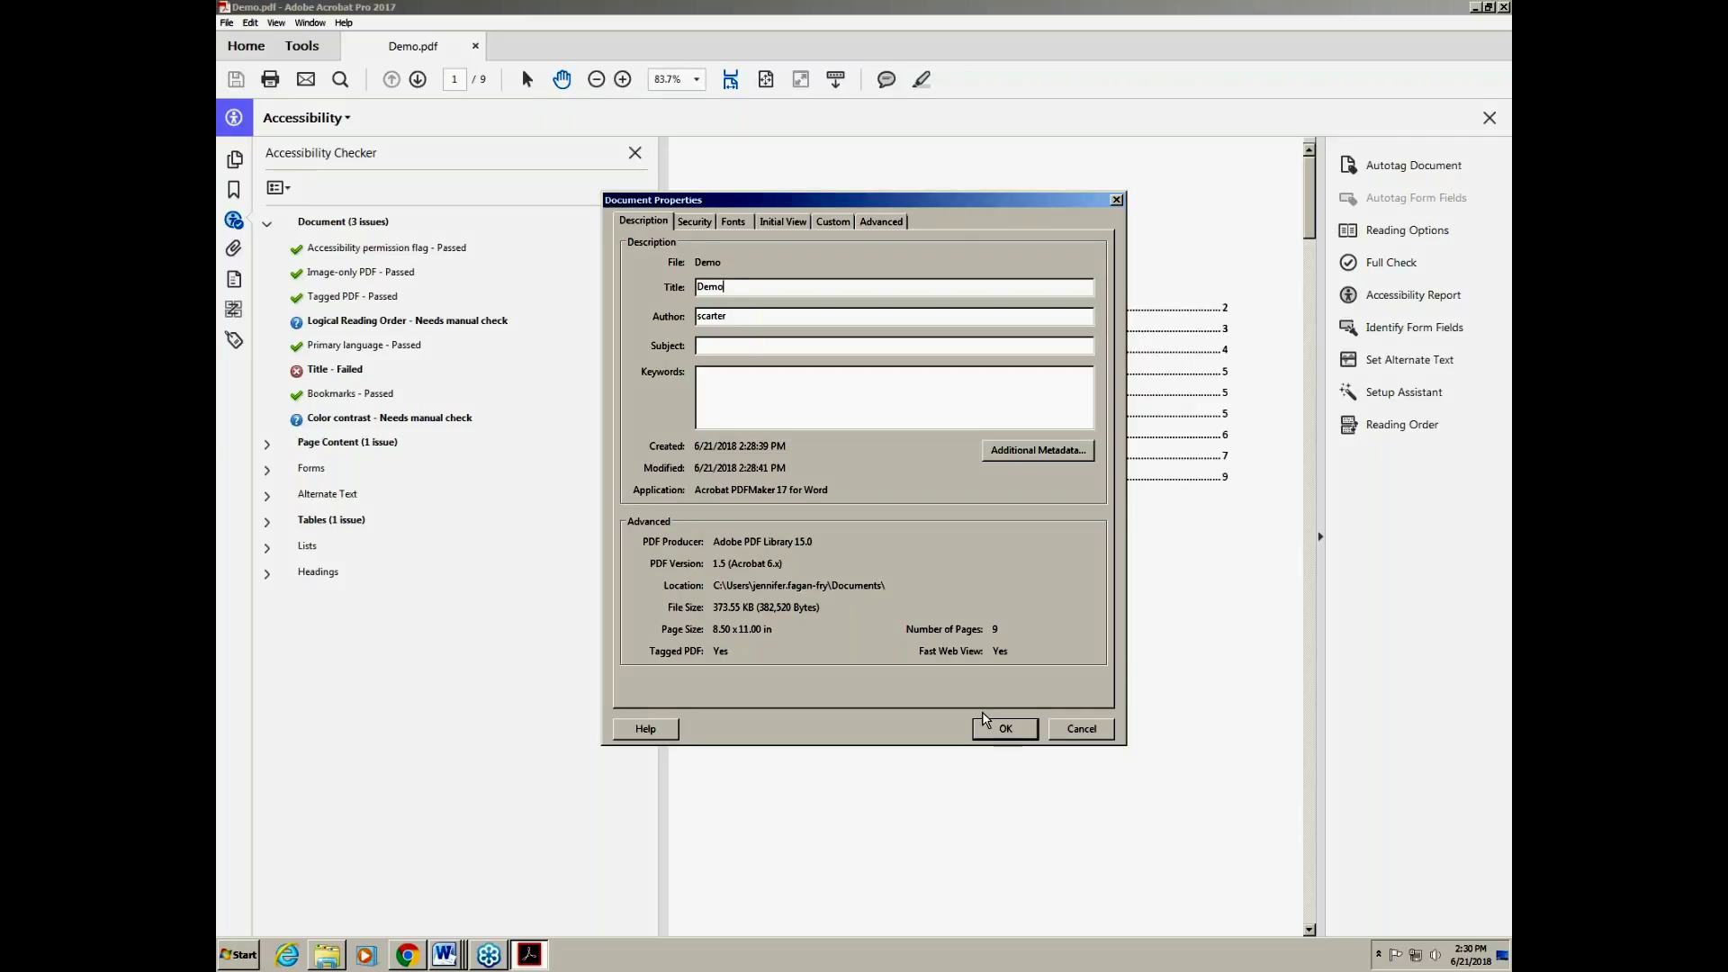
pyautogui.click(995, 731)
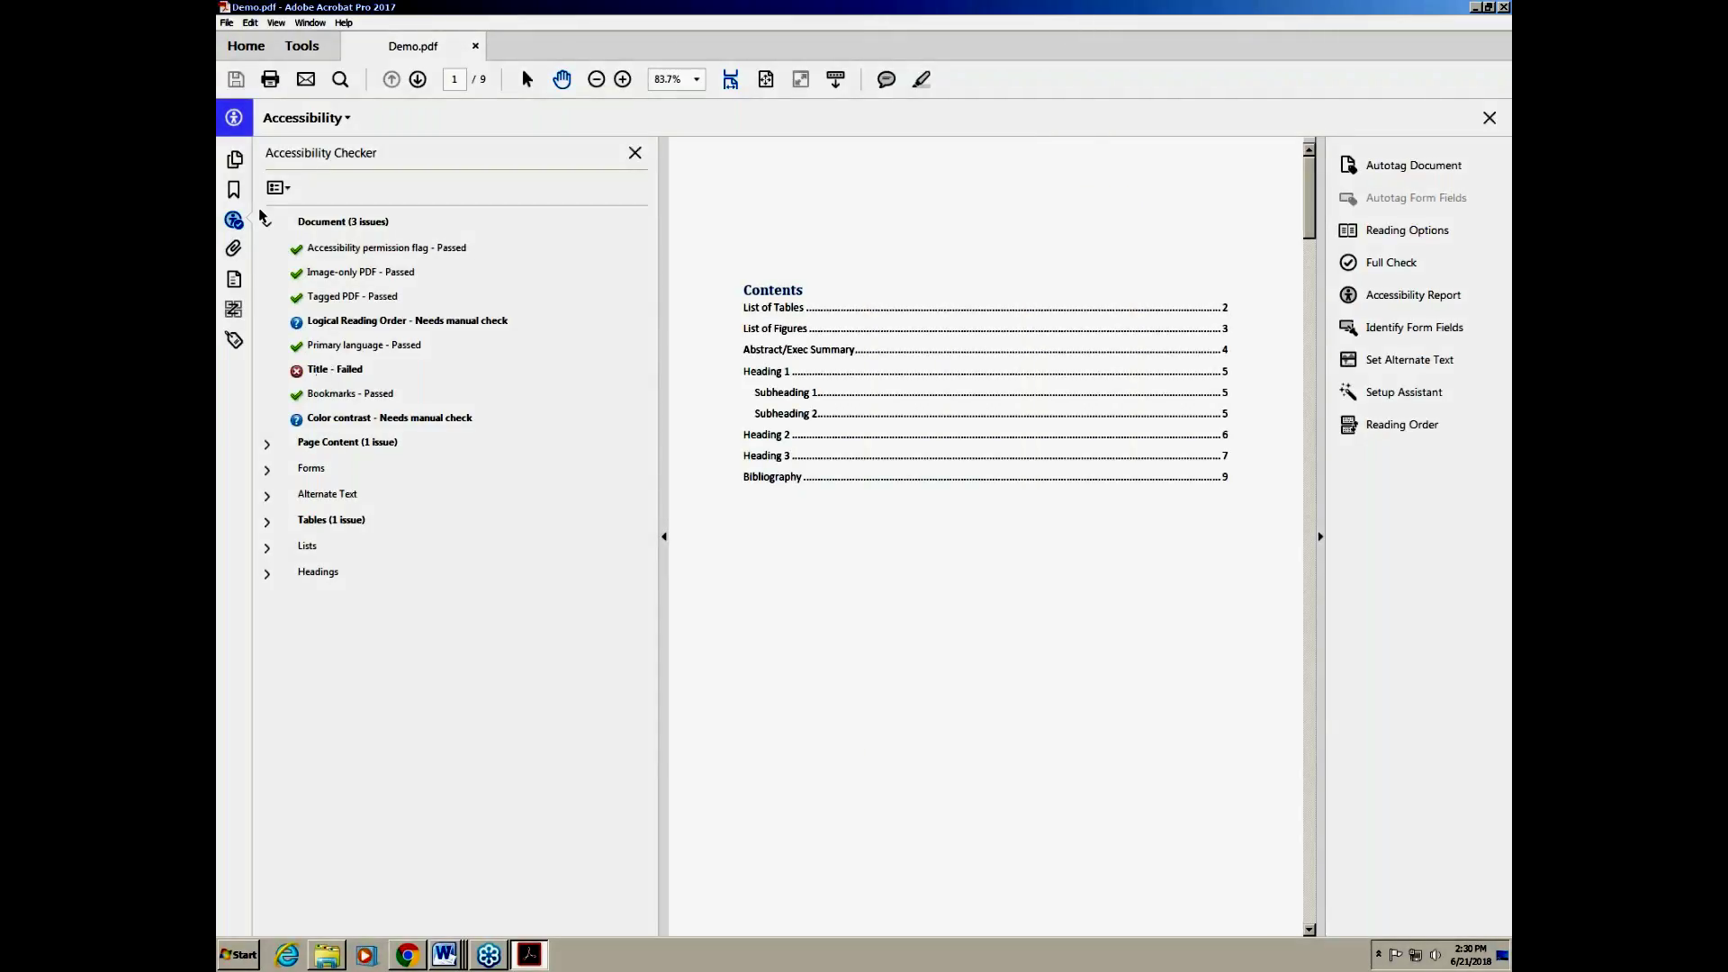
# Step: Examine the checker's Tables results, including the Summary item, and show the PDF's bookmarks
pyautogui.click(268, 225)
pyautogui.click(268, 329)
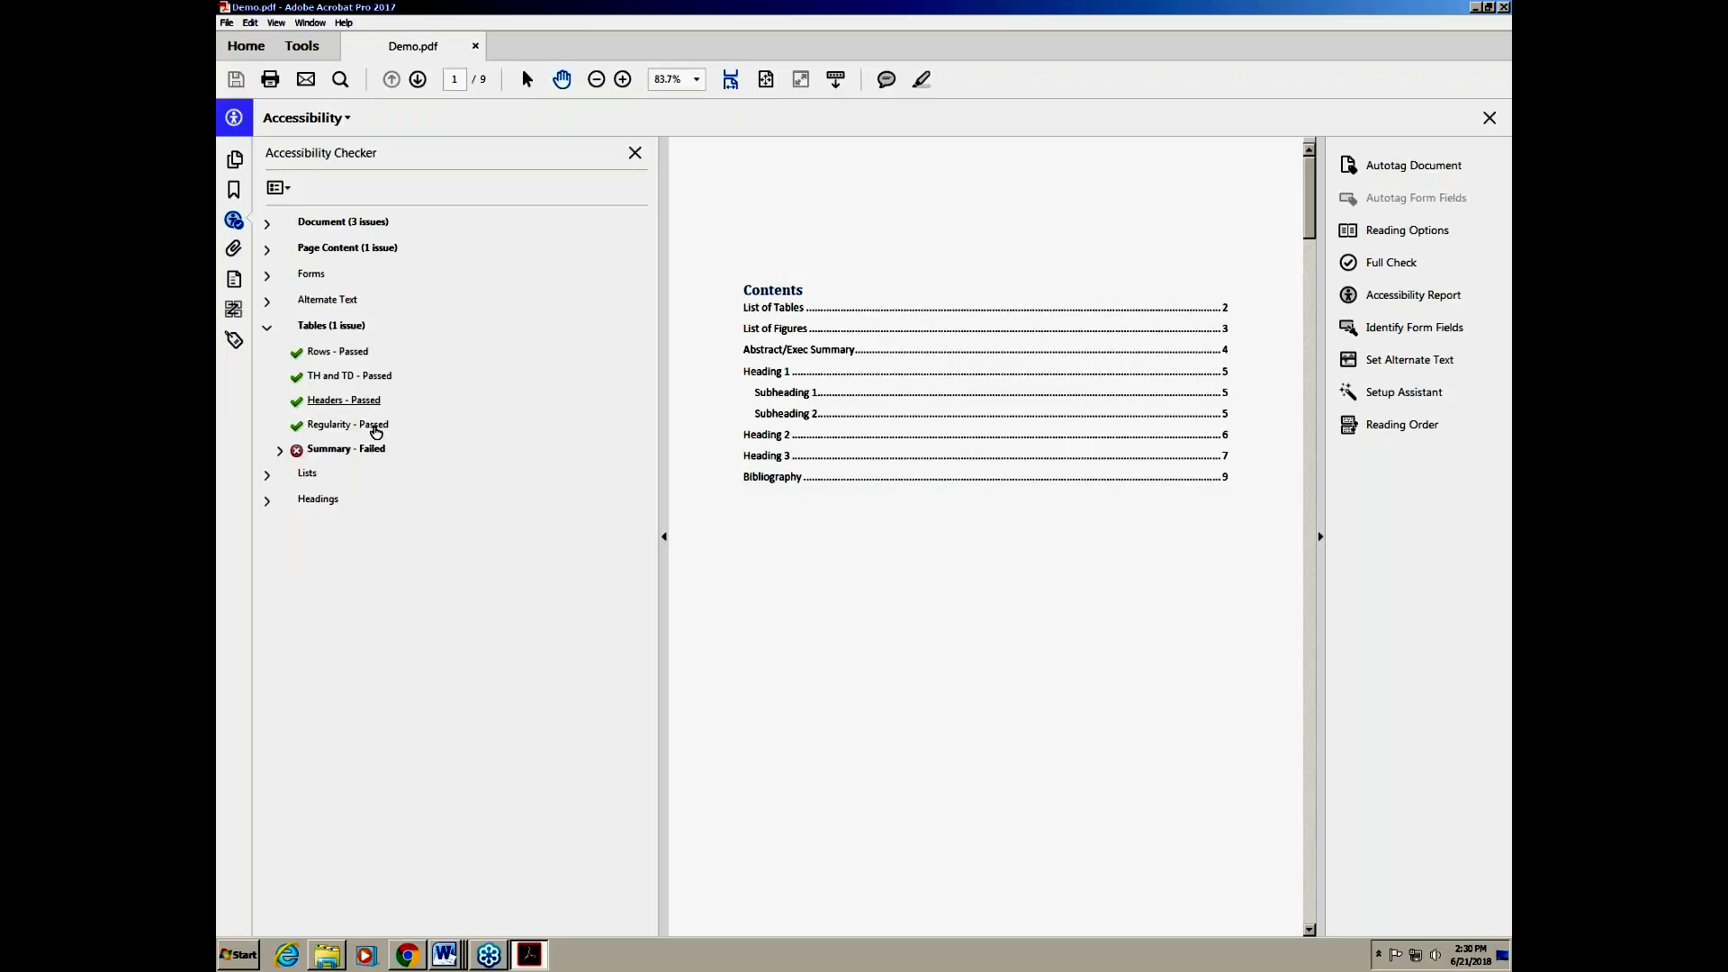
pyautogui.click(279, 452)
pyautogui.click(279, 452)
pyautogui.click(269, 329)
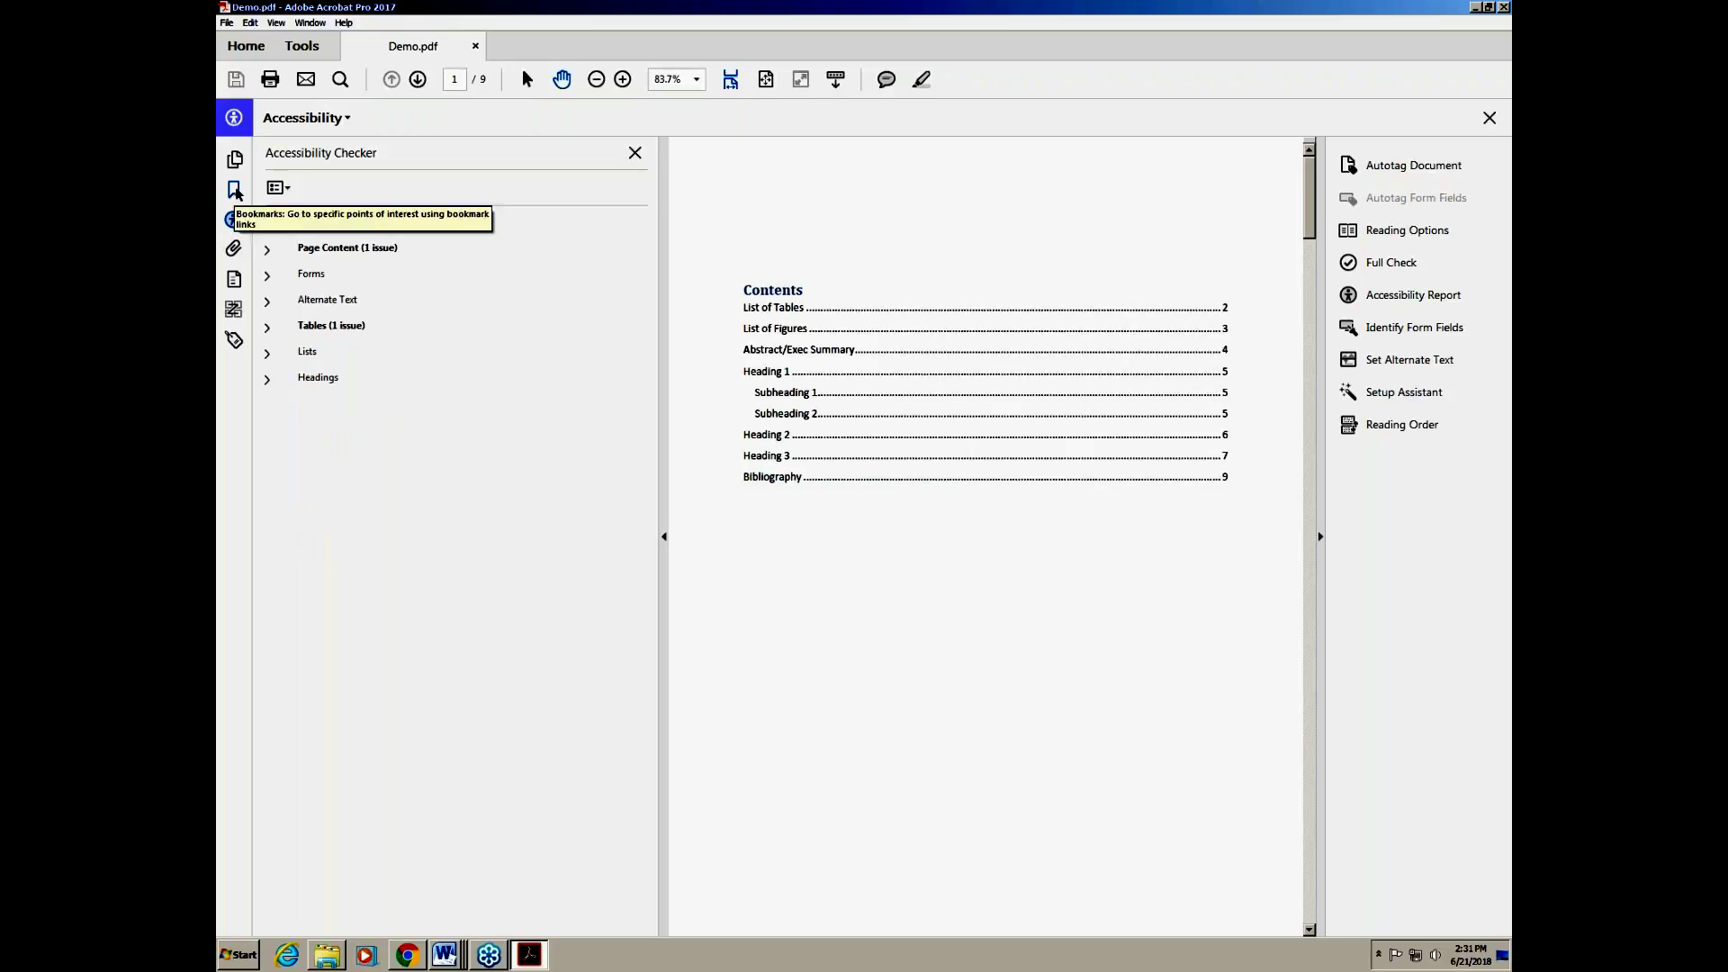
pyautogui.click(234, 196)
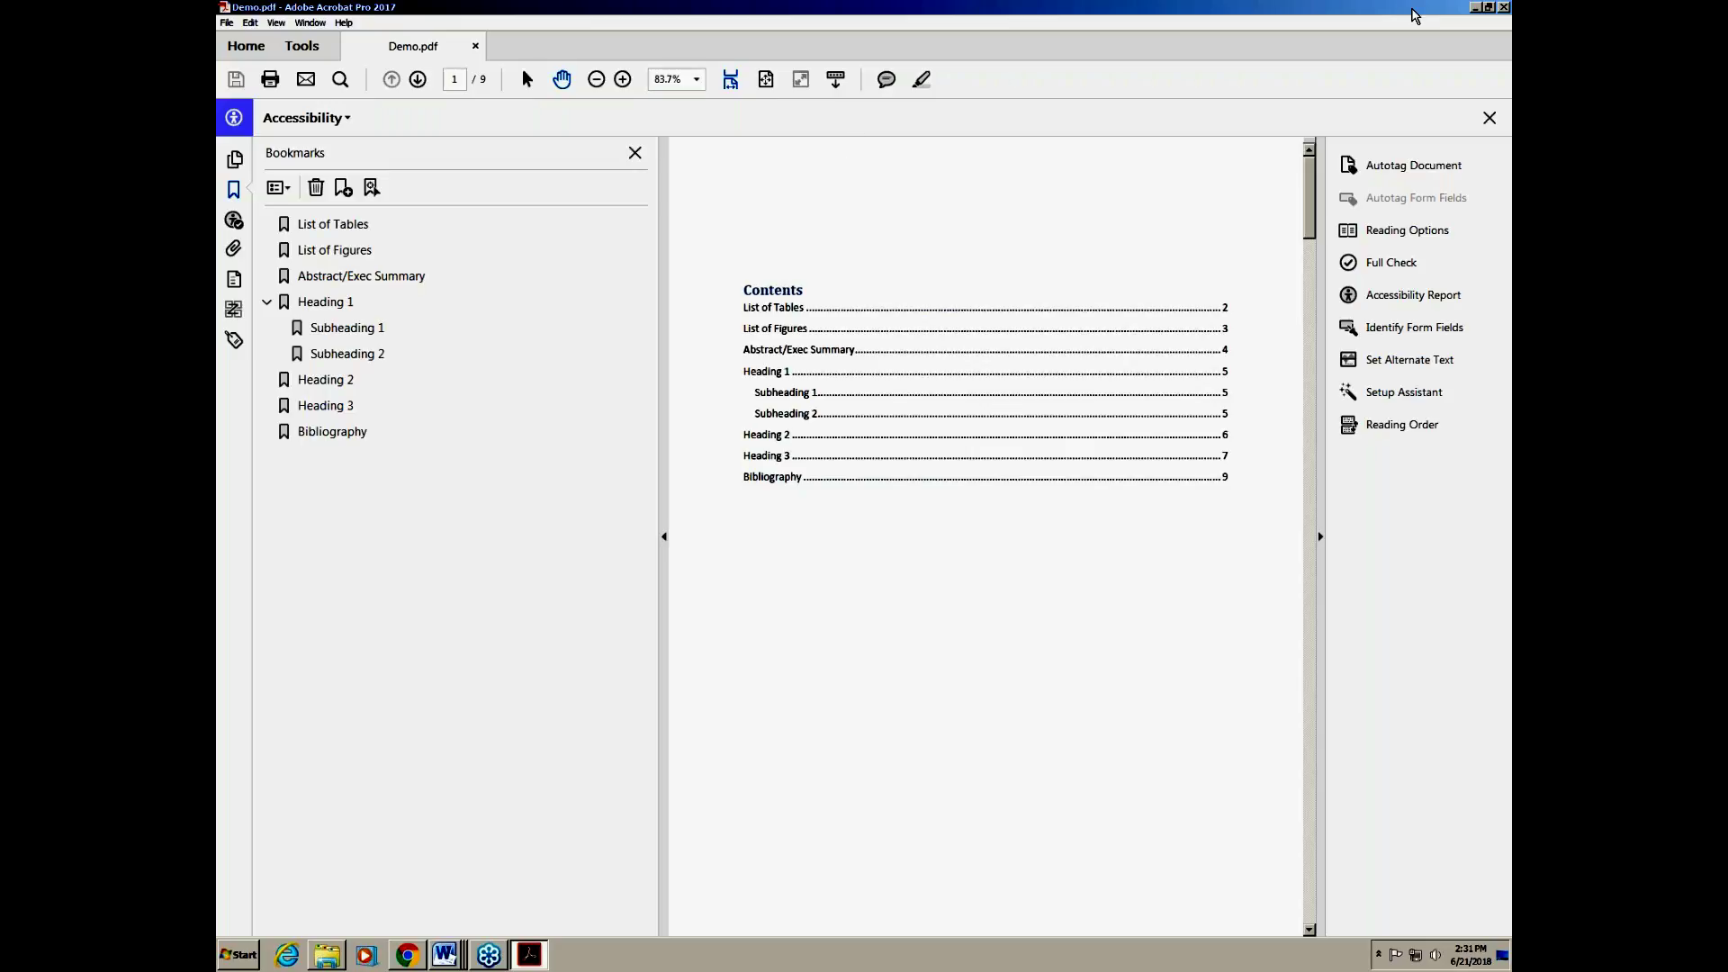
# Step: Switch to the Demo_TM_Template document in Word
pyautogui.click(450, 959)
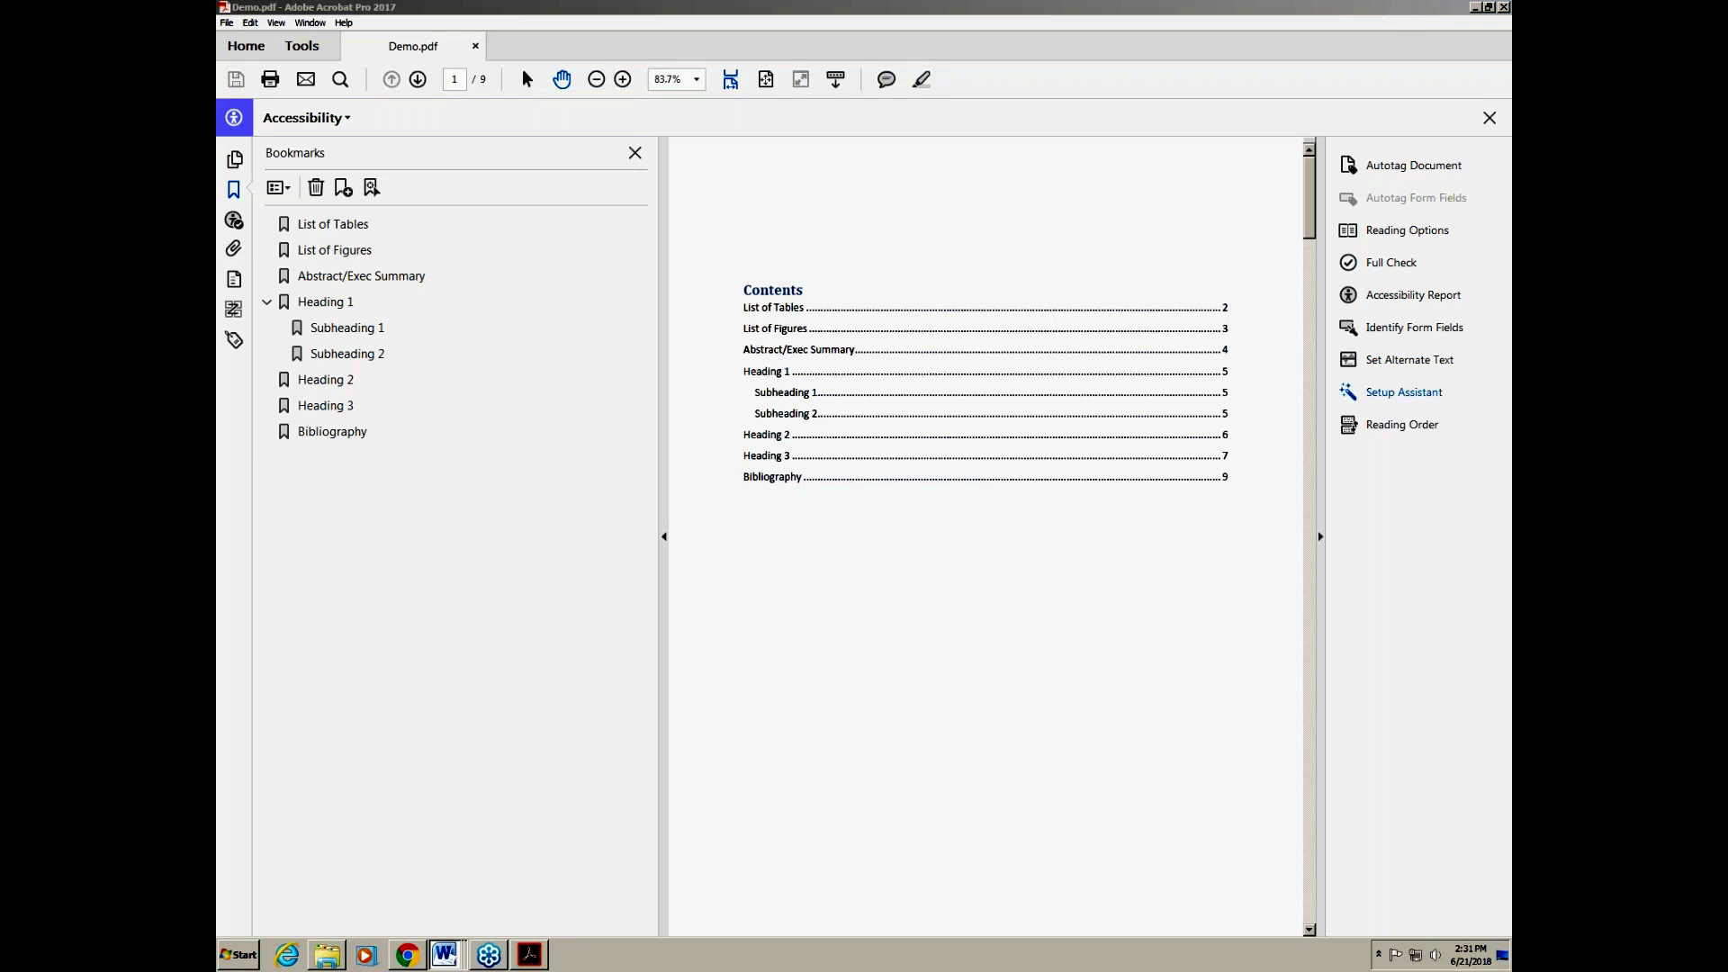
pyautogui.moveTo(1719, 101); pyautogui.dragTo(869, 38)
pyautogui.click(1386, 39)
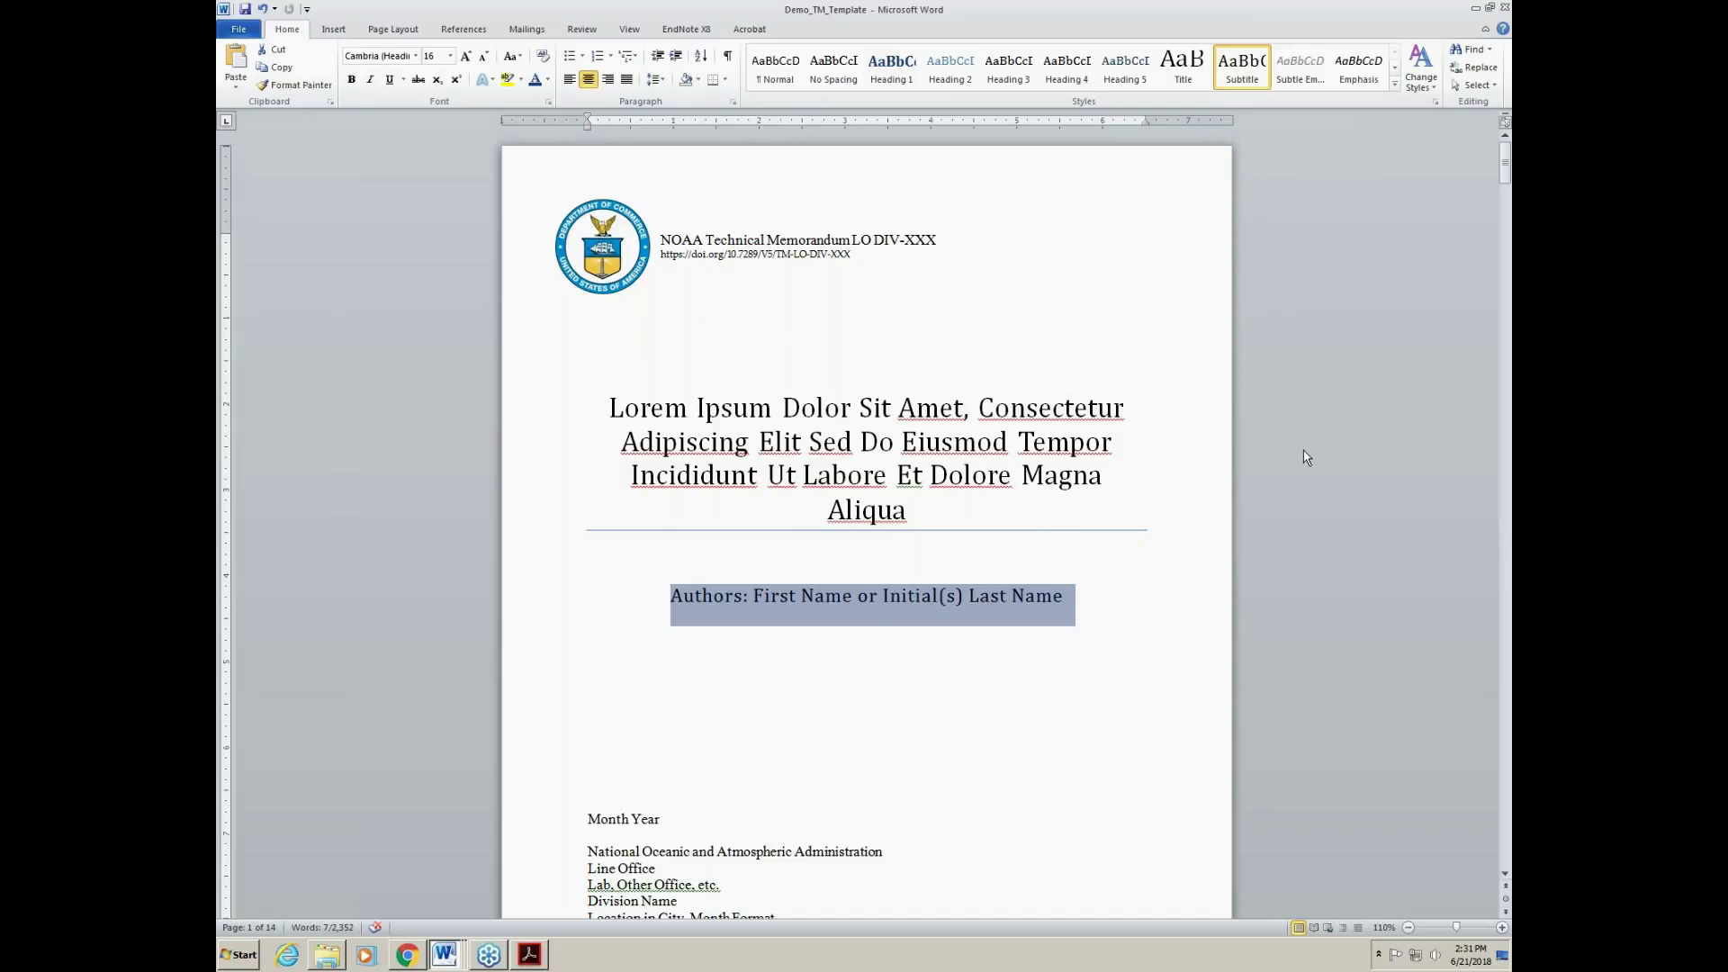
# Step: Examine the template's cover pages and its automatic table of contents, selecting the Contents heading
pyautogui.click(1501, 424)
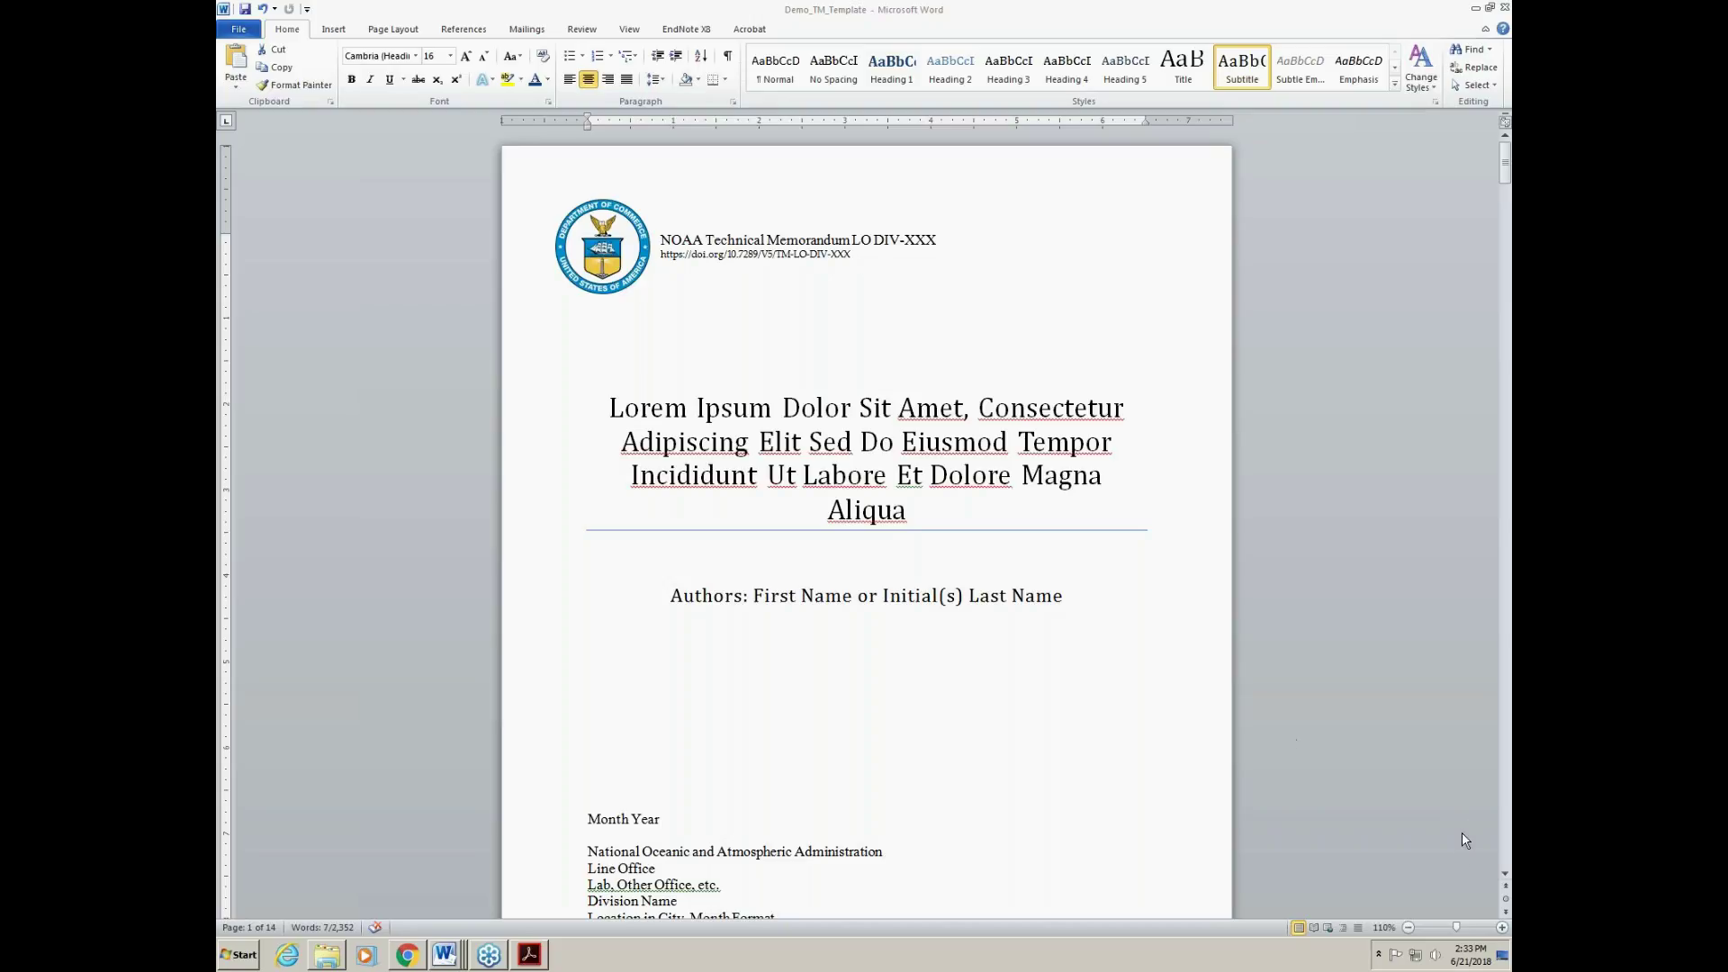
pyautogui.click(1507, 876)
pyautogui.click(1507, 876)
pyautogui.click(1507, 876)
pyautogui.click(1507, 876)
pyautogui.scroll(-3, 1507, 876)
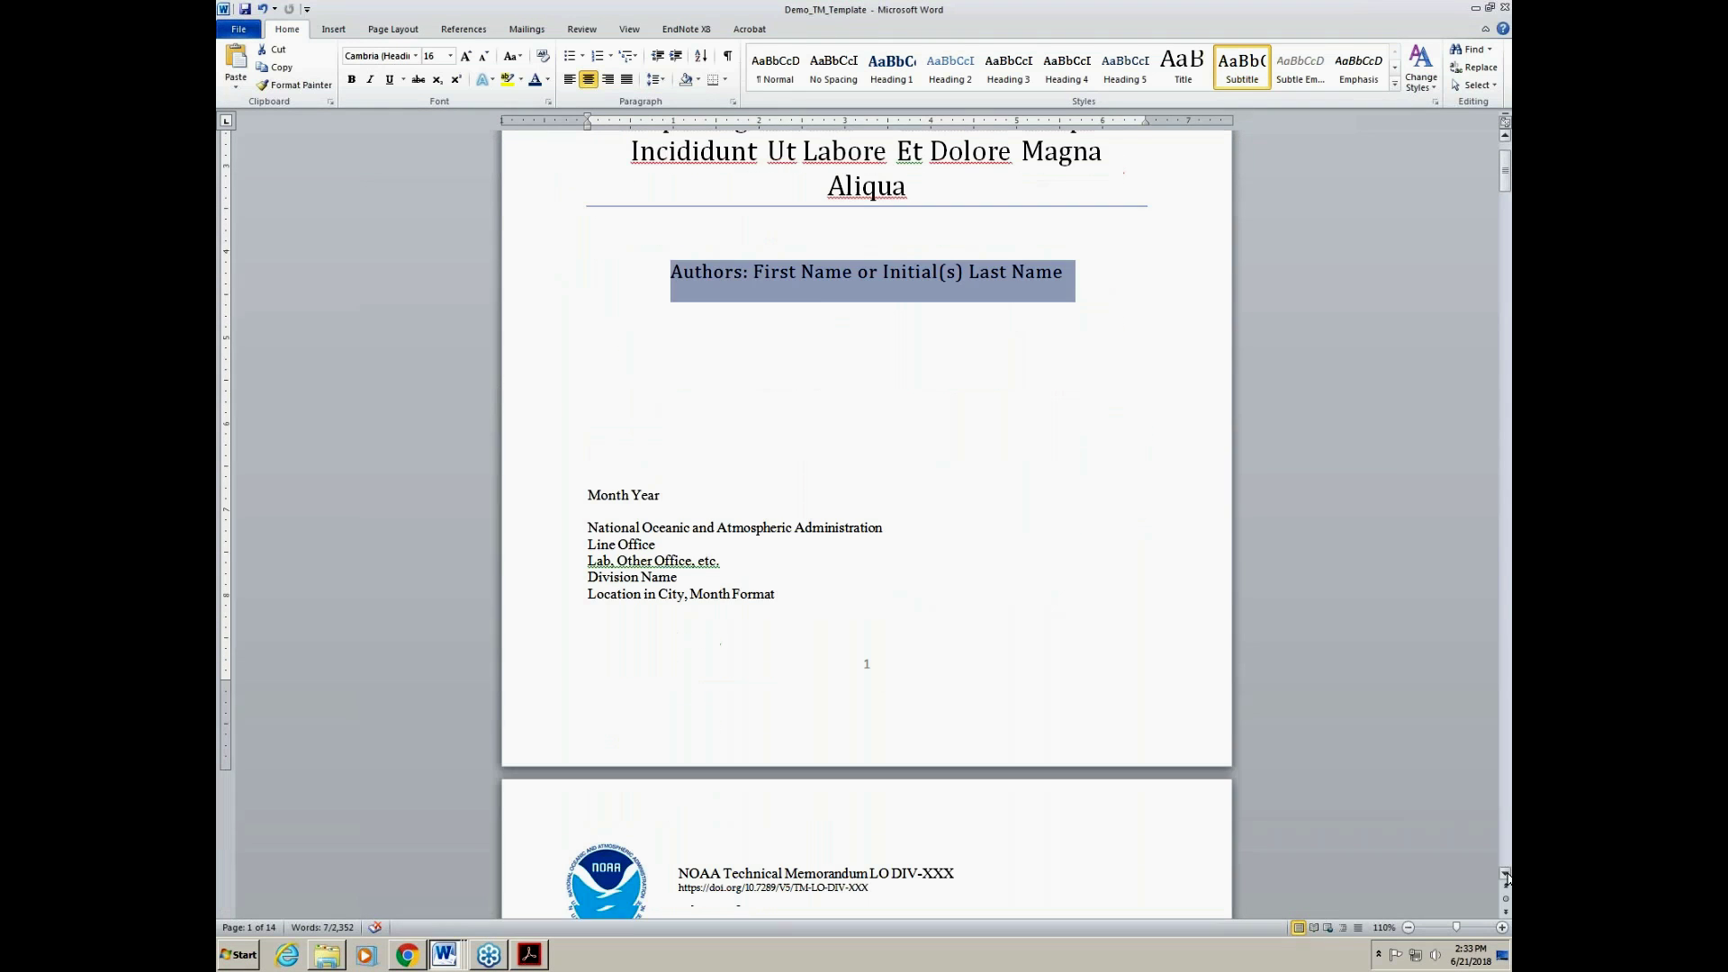
pyautogui.moveTo(1507, 176); pyautogui.dragTo(1507, 270)
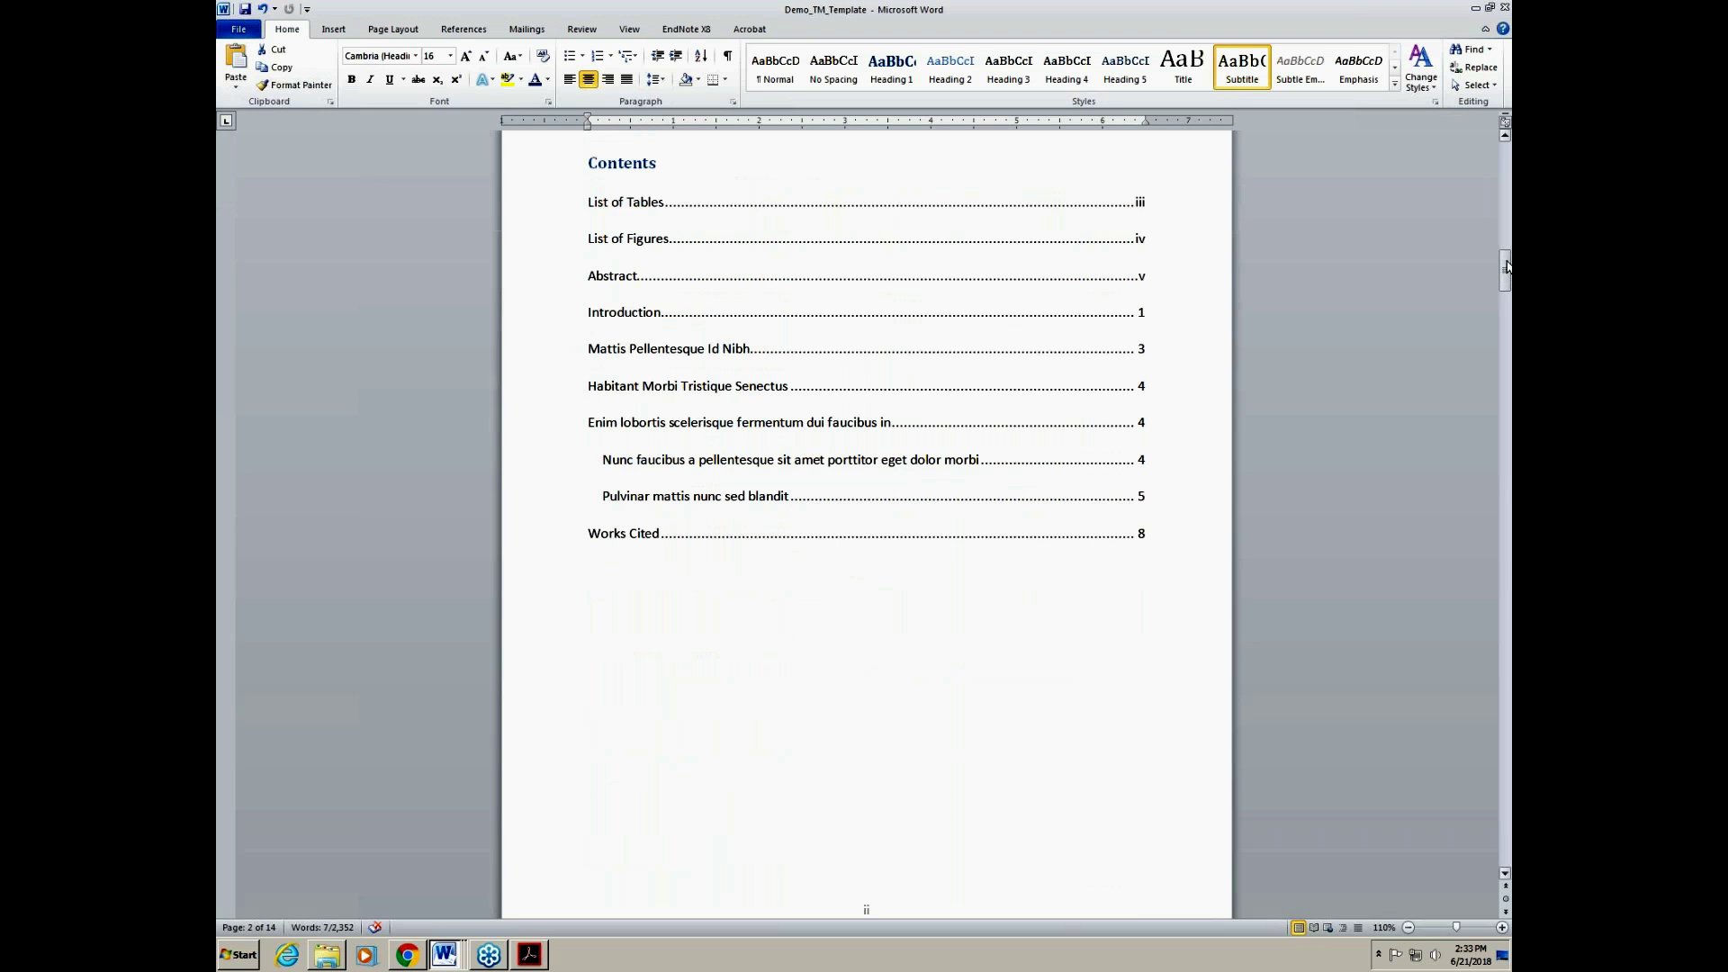
pyautogui.click(656, 163)
pyautogui.click(656, 163)
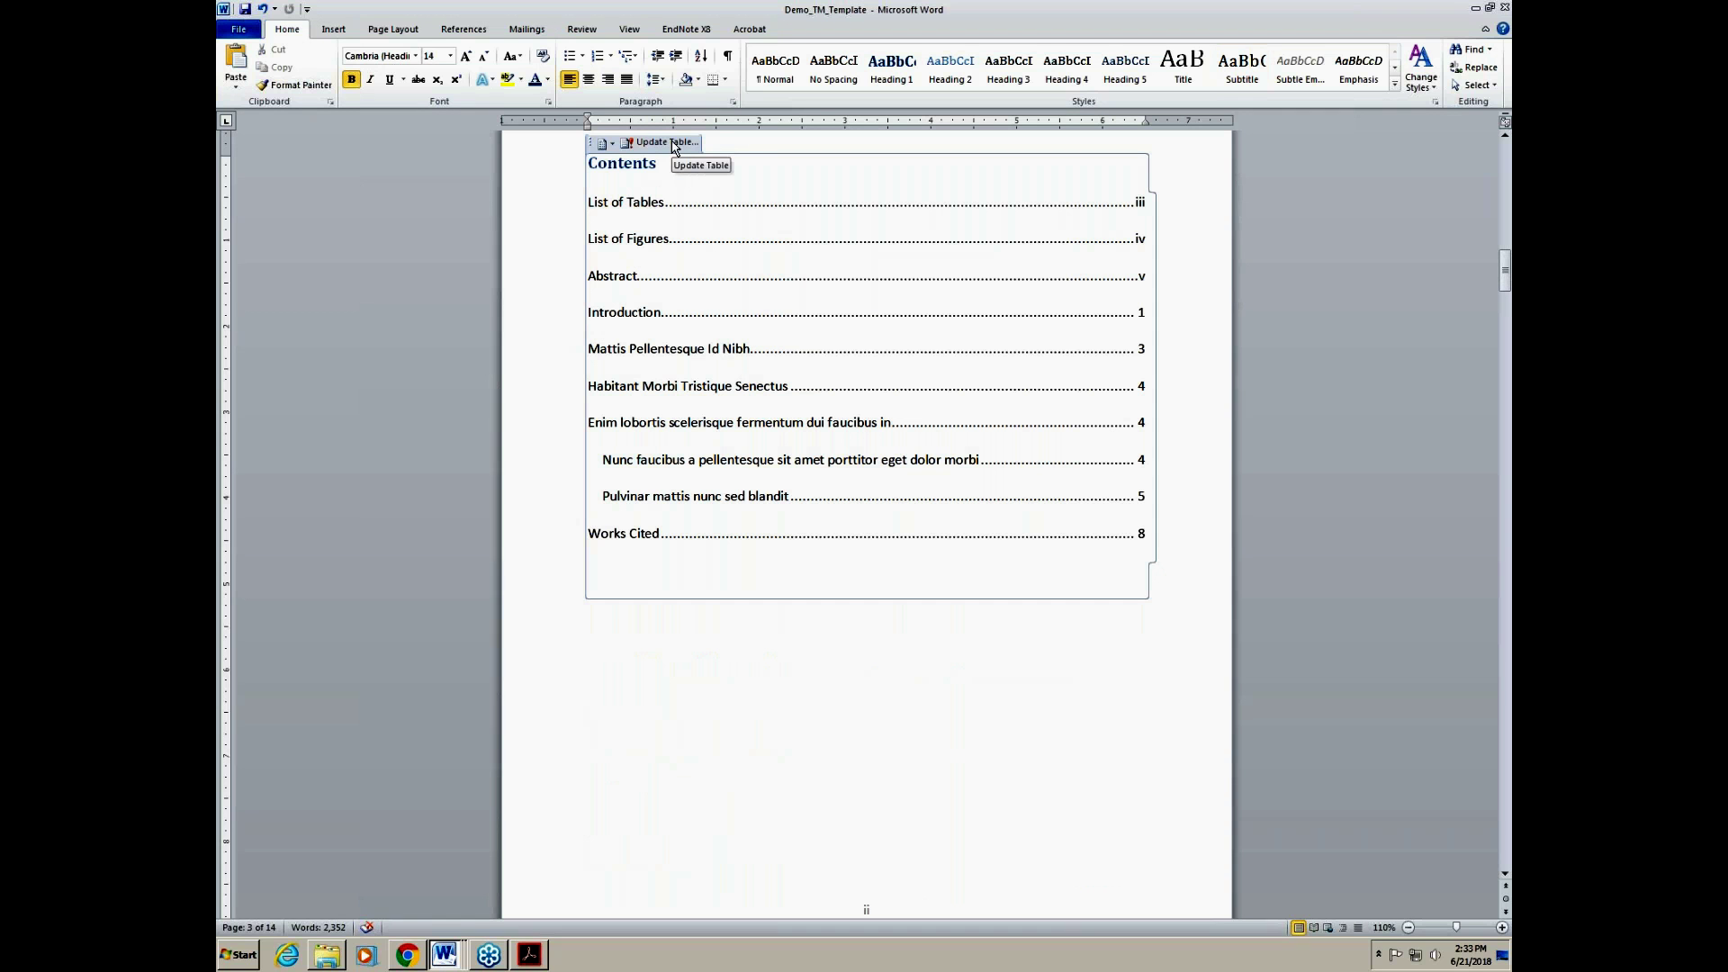
# Step: Examine the Introduction's image instructions and the table-properties guidance between Table 1 and the Greek Alphabet table
pyautogui.moveTo(1505, 269); pyautogui.dragTo(1508, 475)
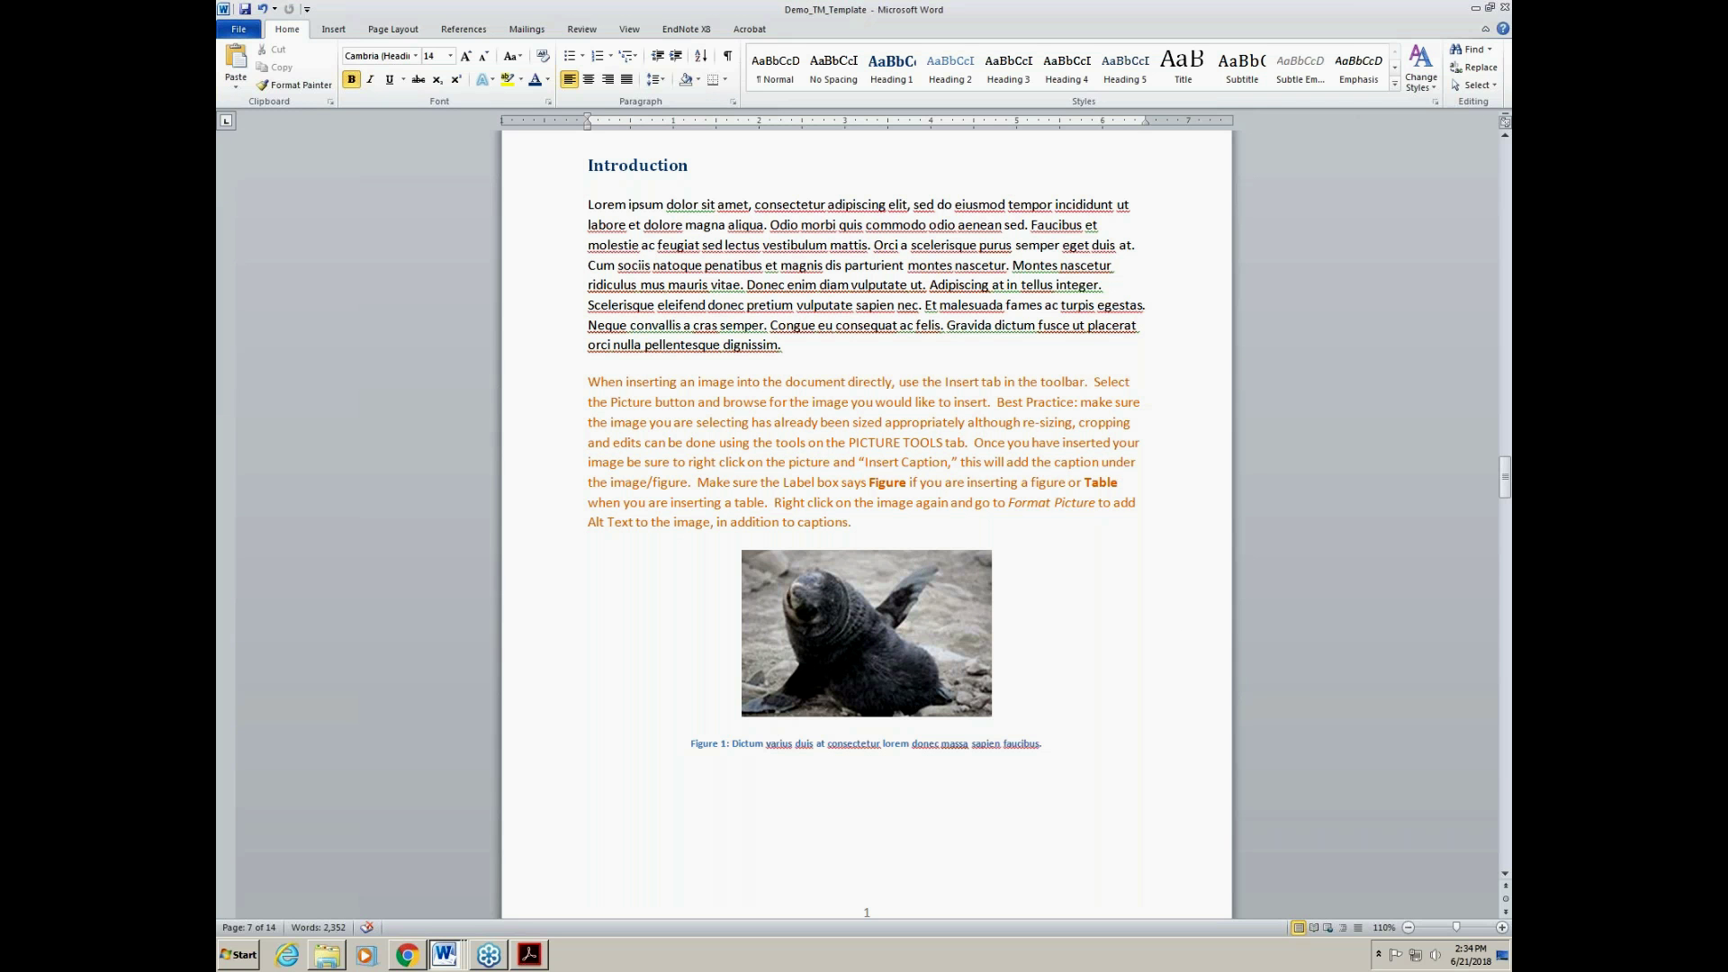
pyautogui.scroll(-11, 1084, 609)
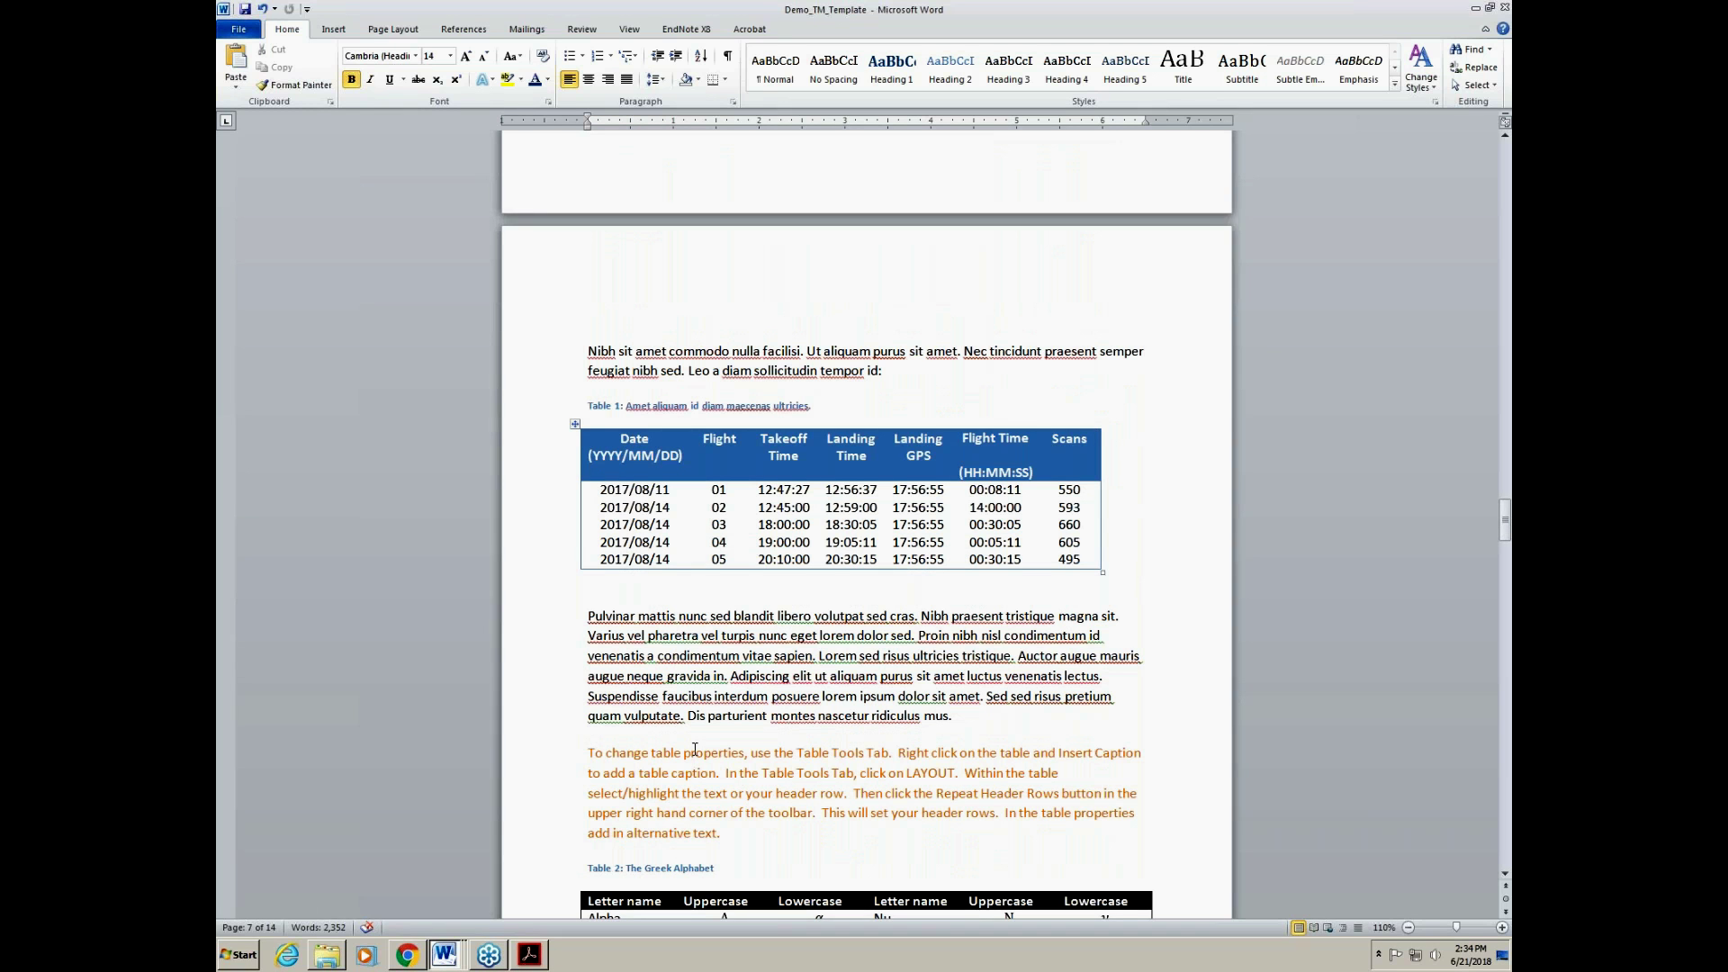
pyautogui.scroll(-1, 695, 762)
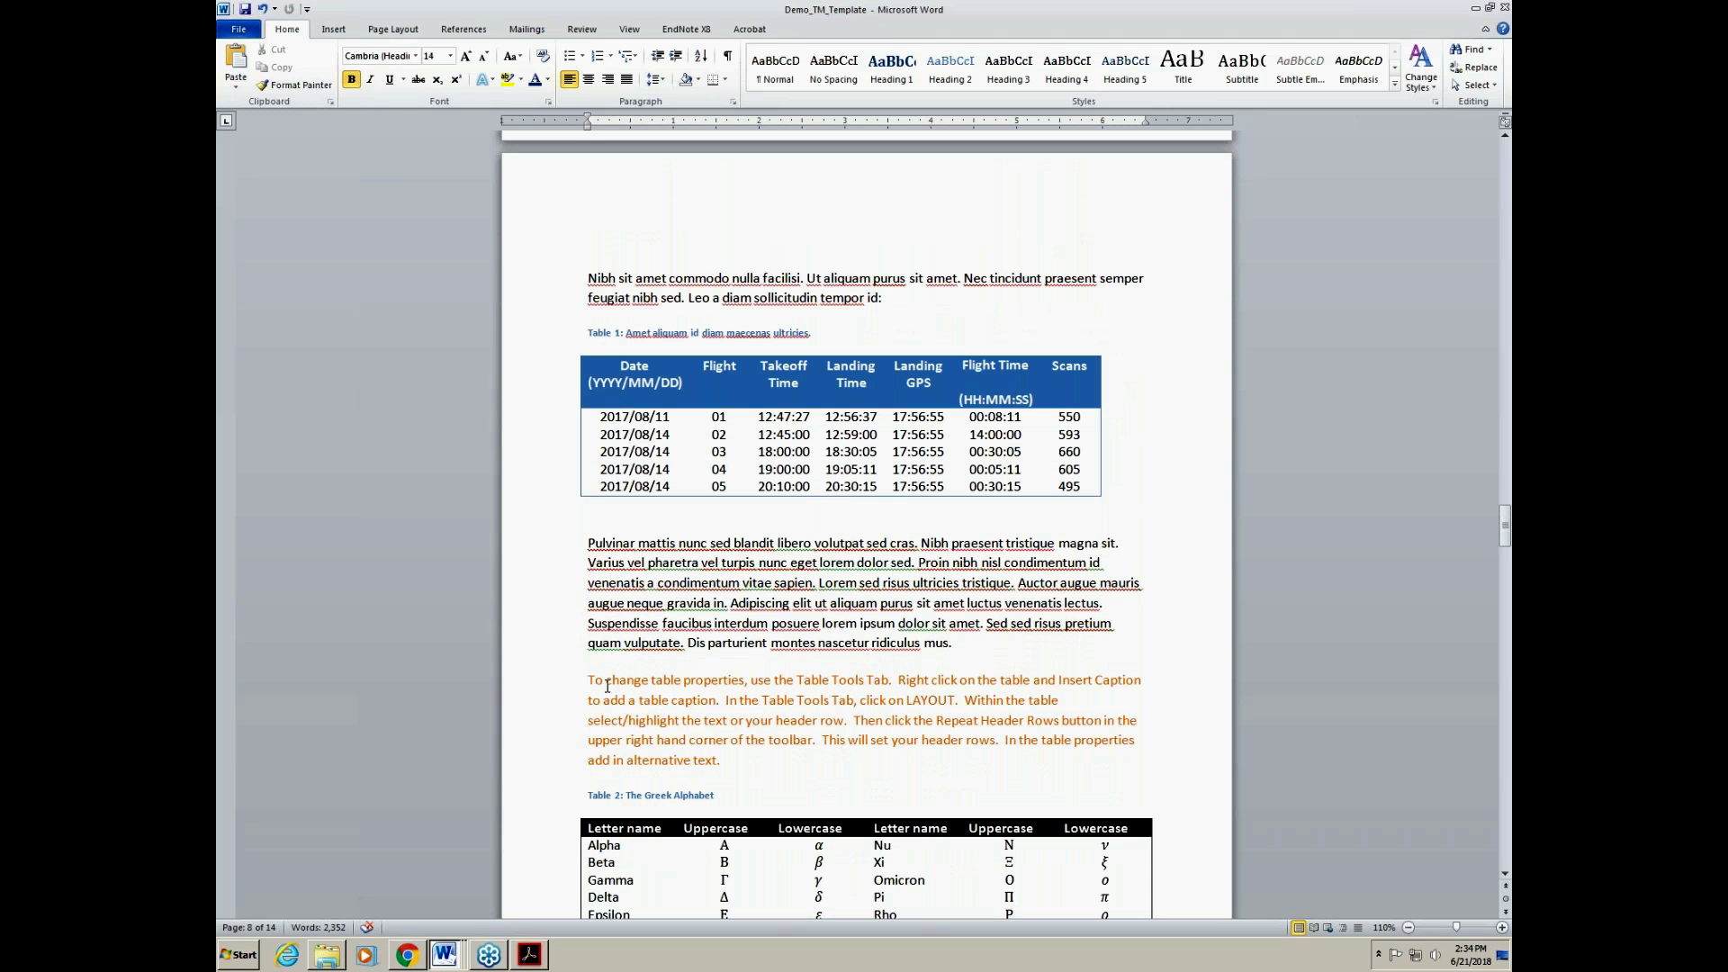
pyautogui.moveTo(588, 681); pyautogui.dragTo(738, 761)
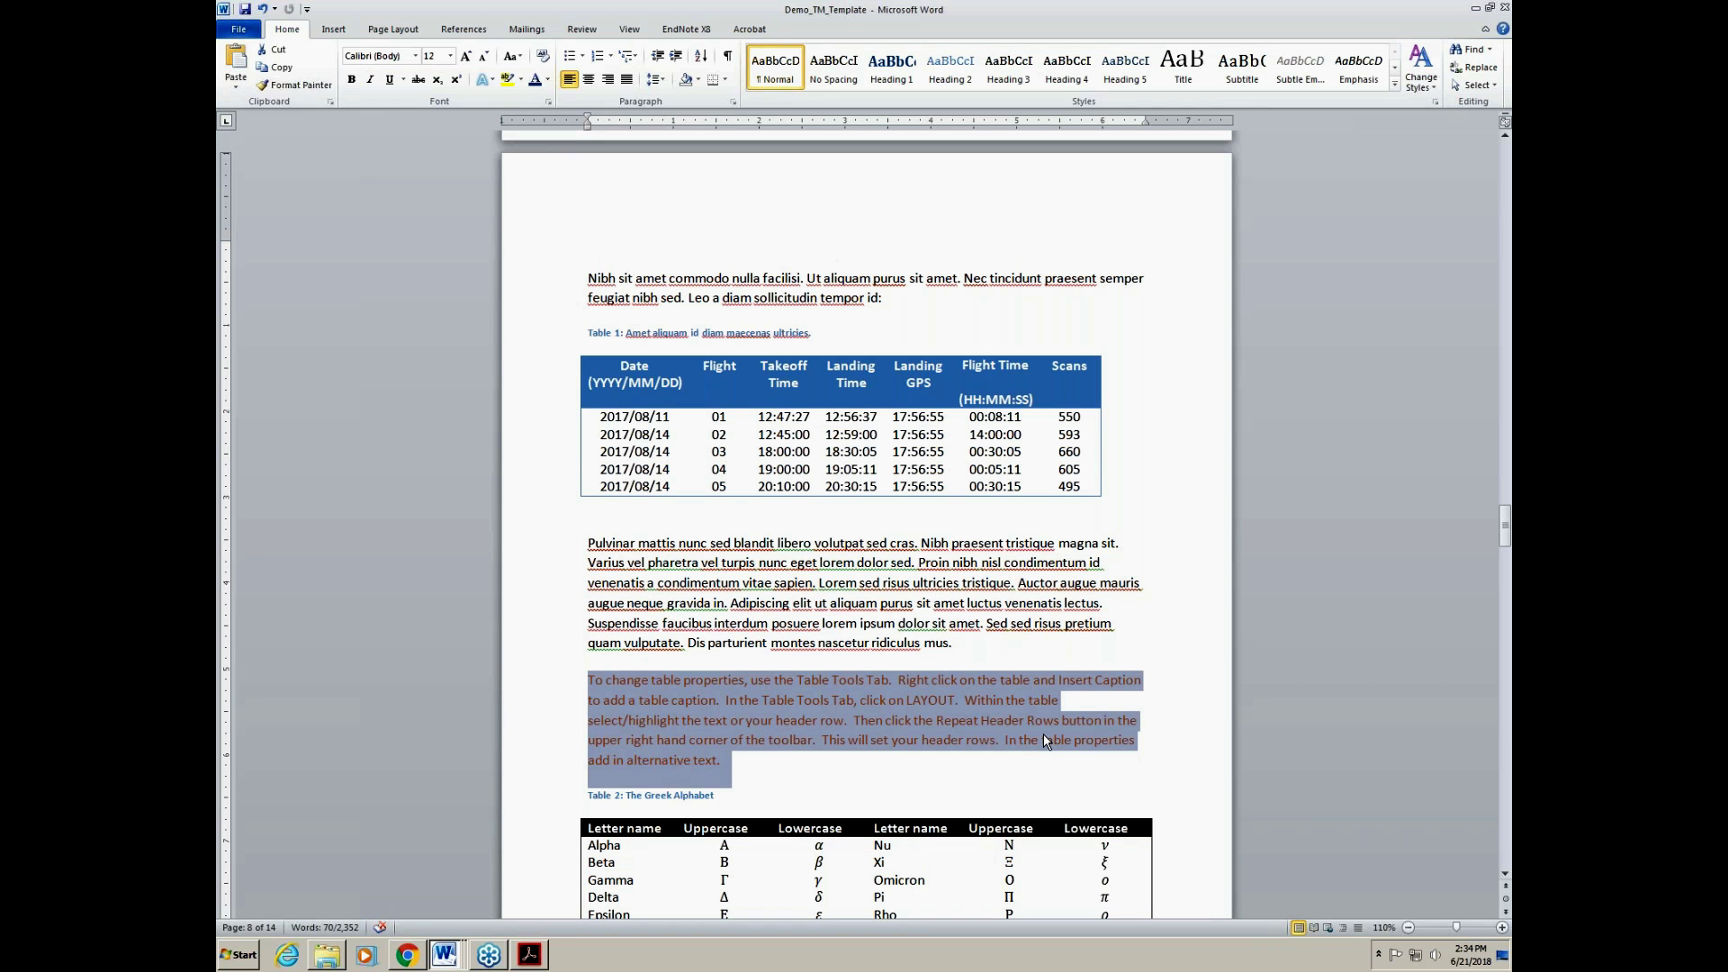
pyautogui.click(1131, 782)
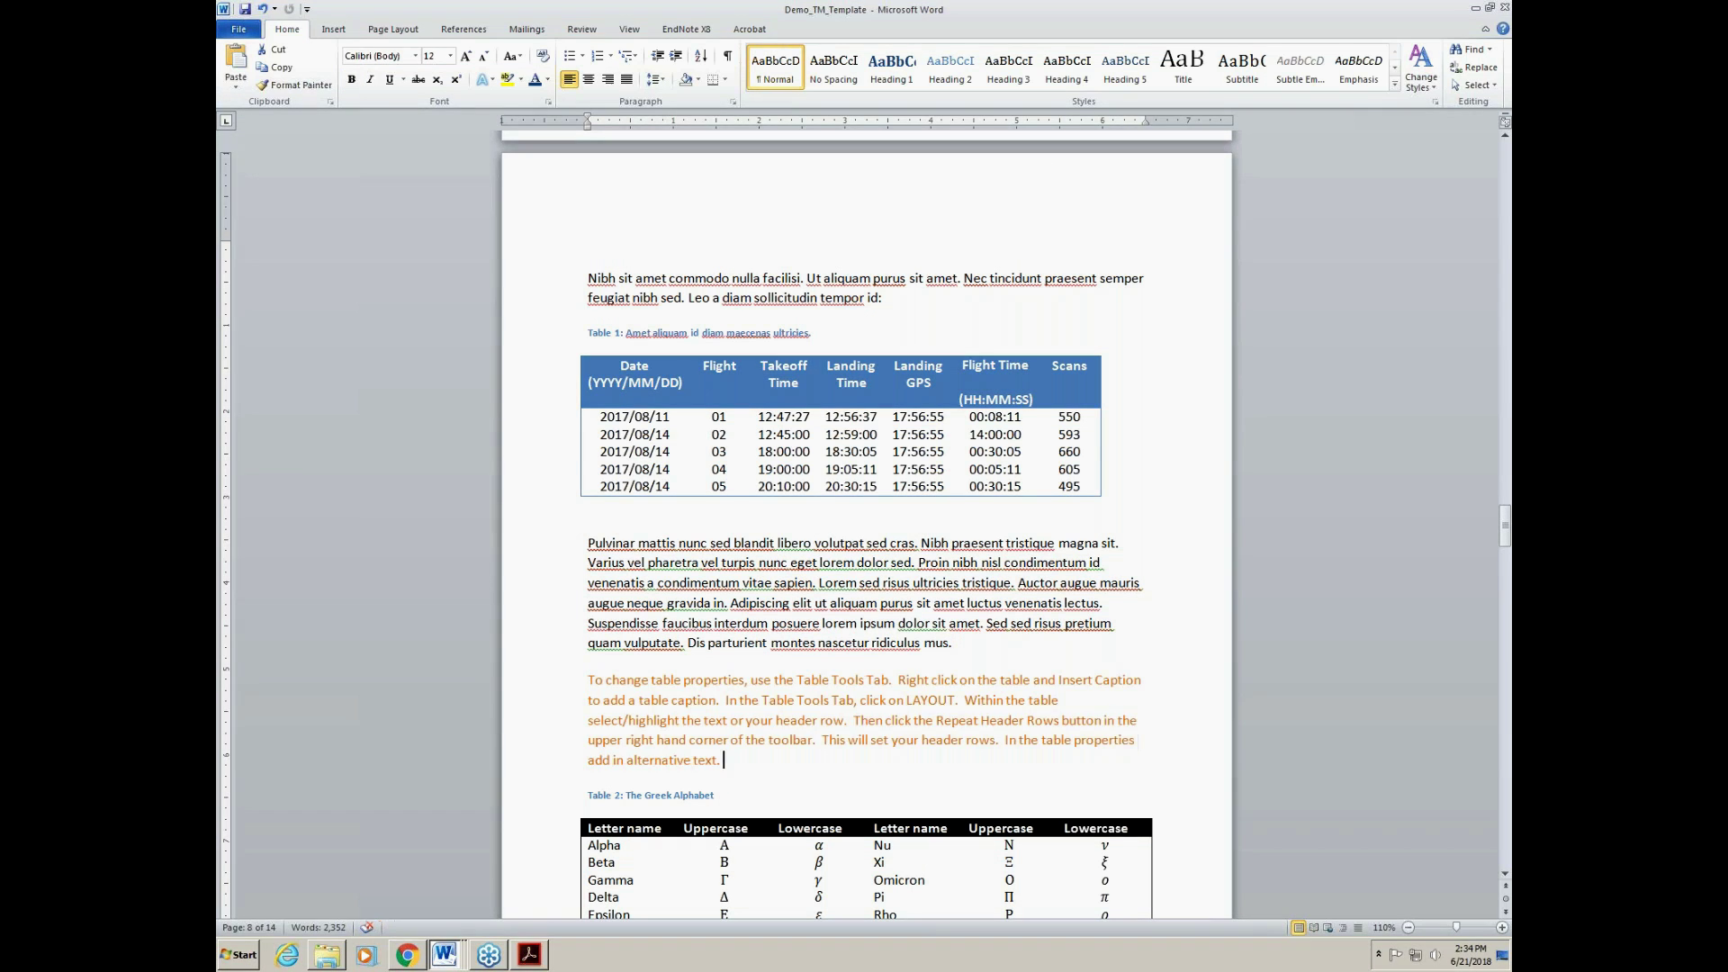
pyautogui.scroll(-10, 952, 622)
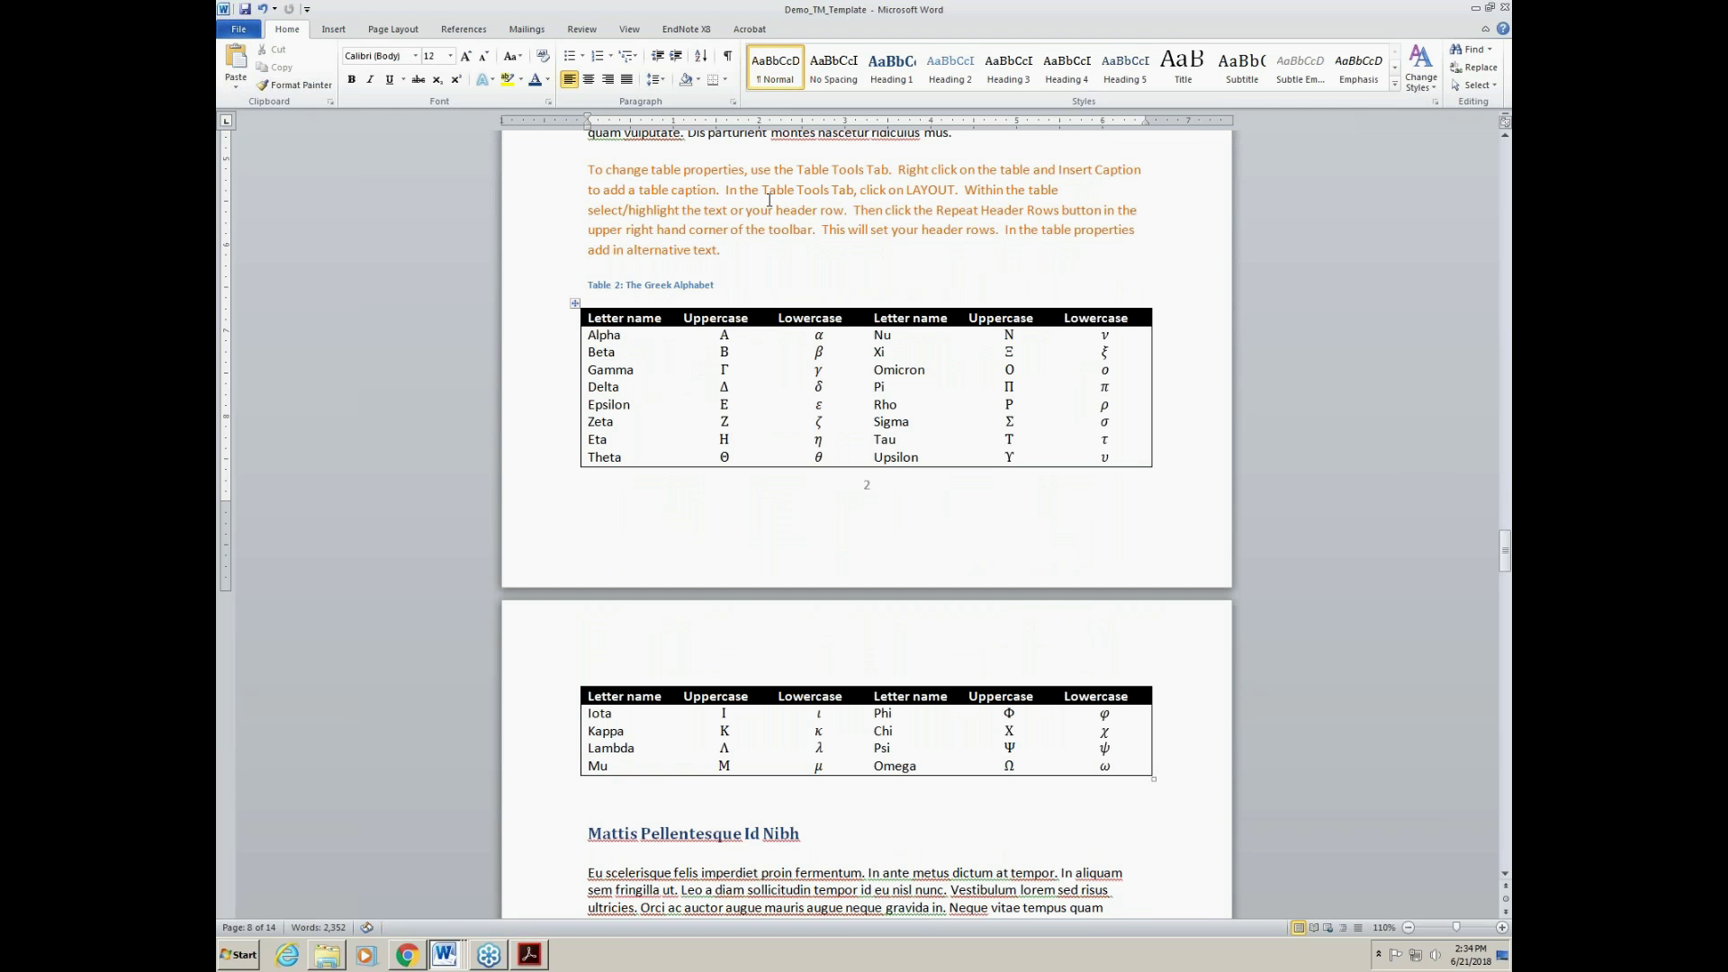
# Step: Examine Table 3, the ordered-list instructions under Habitant Morbi Tristique Senectus, and the captioned school-of-fish figure with its footnote
pyautogui.scroll(-8, 830, 246)
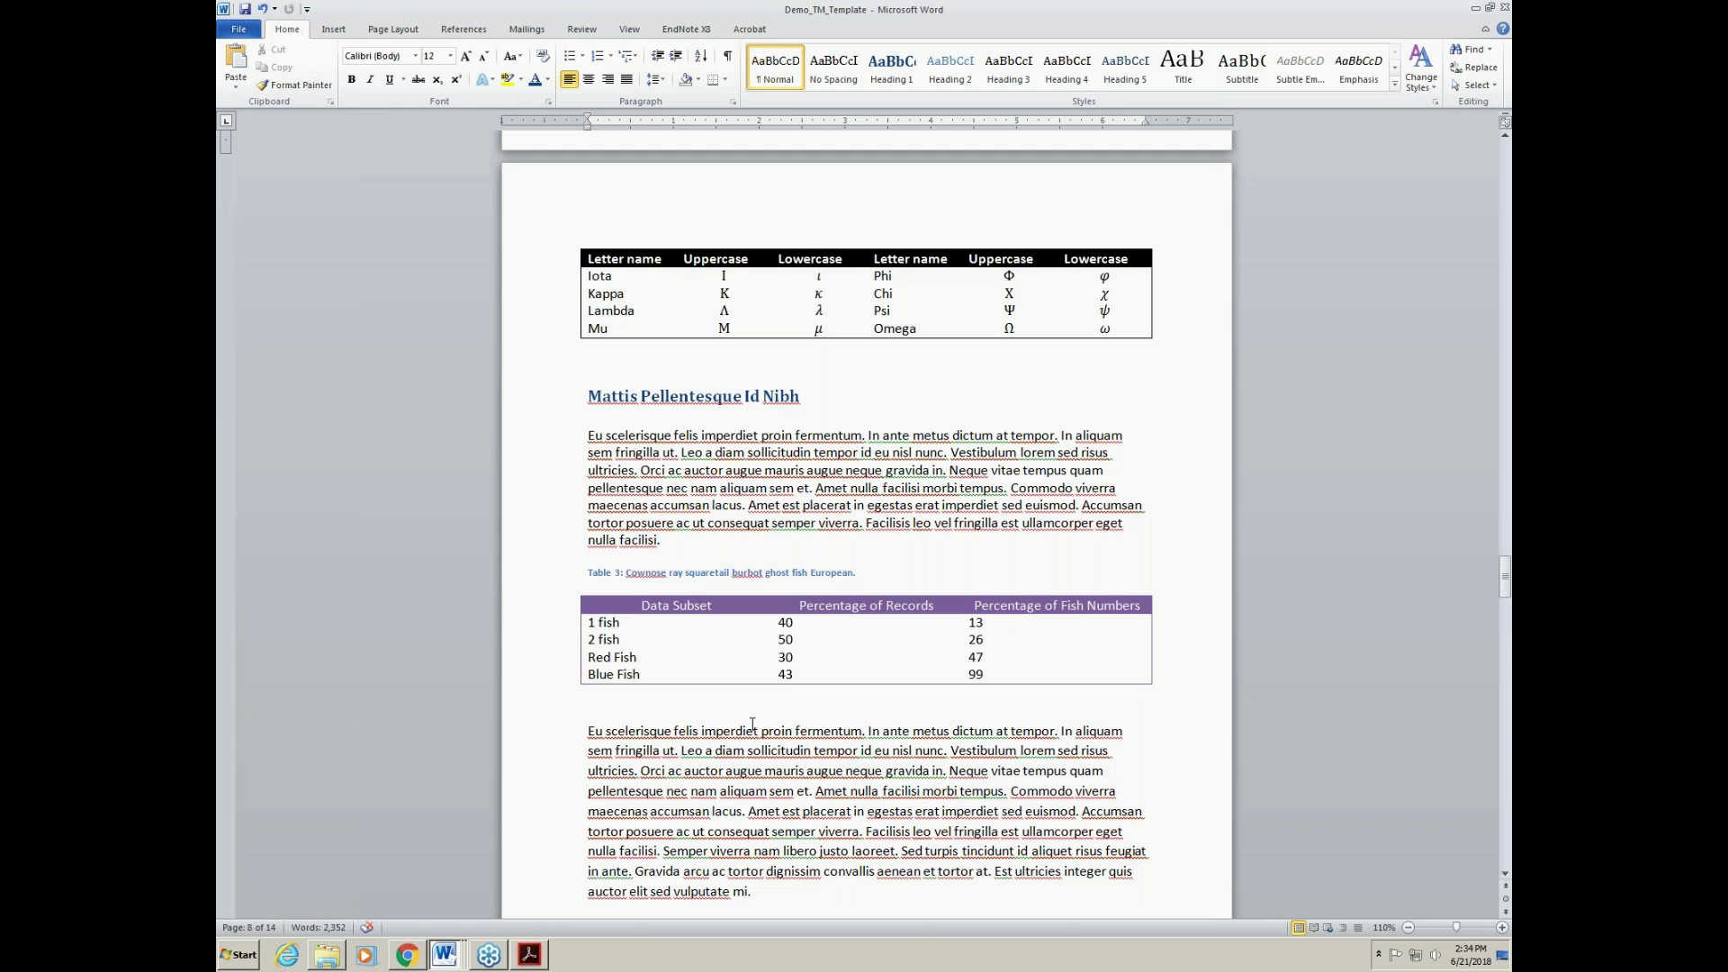
pyautogui.scroll(-10, 753, 725)
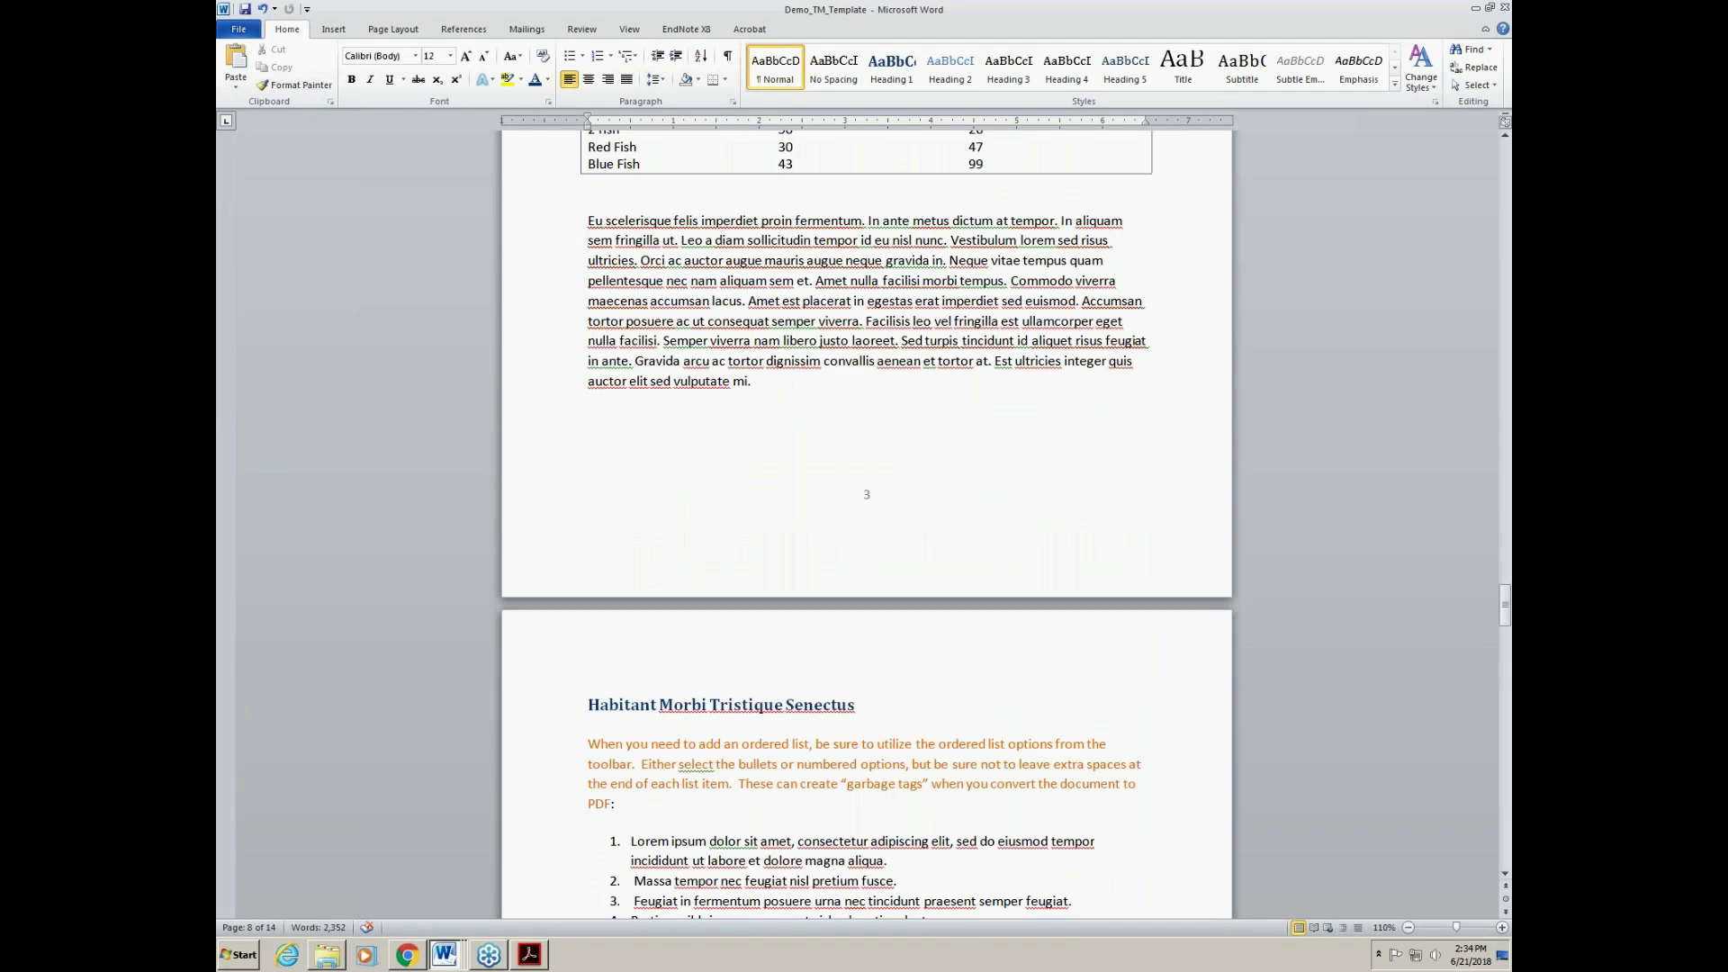
pyautogui.scroll(-2, 665, 605)
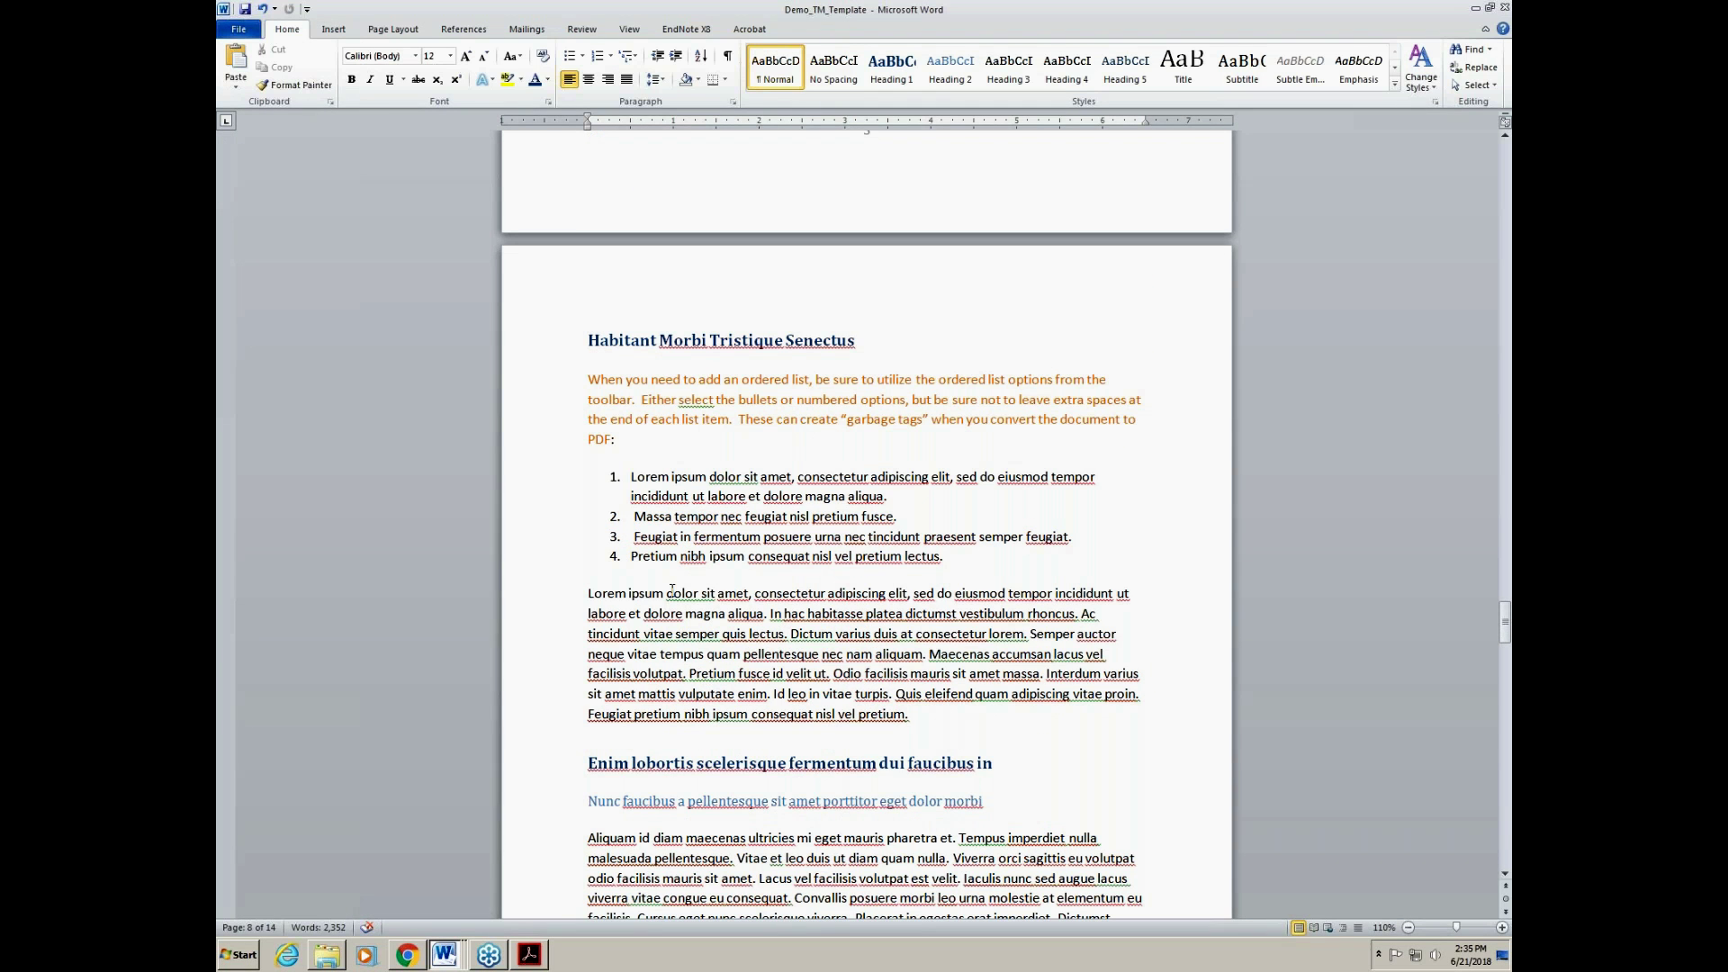
pyautogui.scroll(-4, 674, 590)
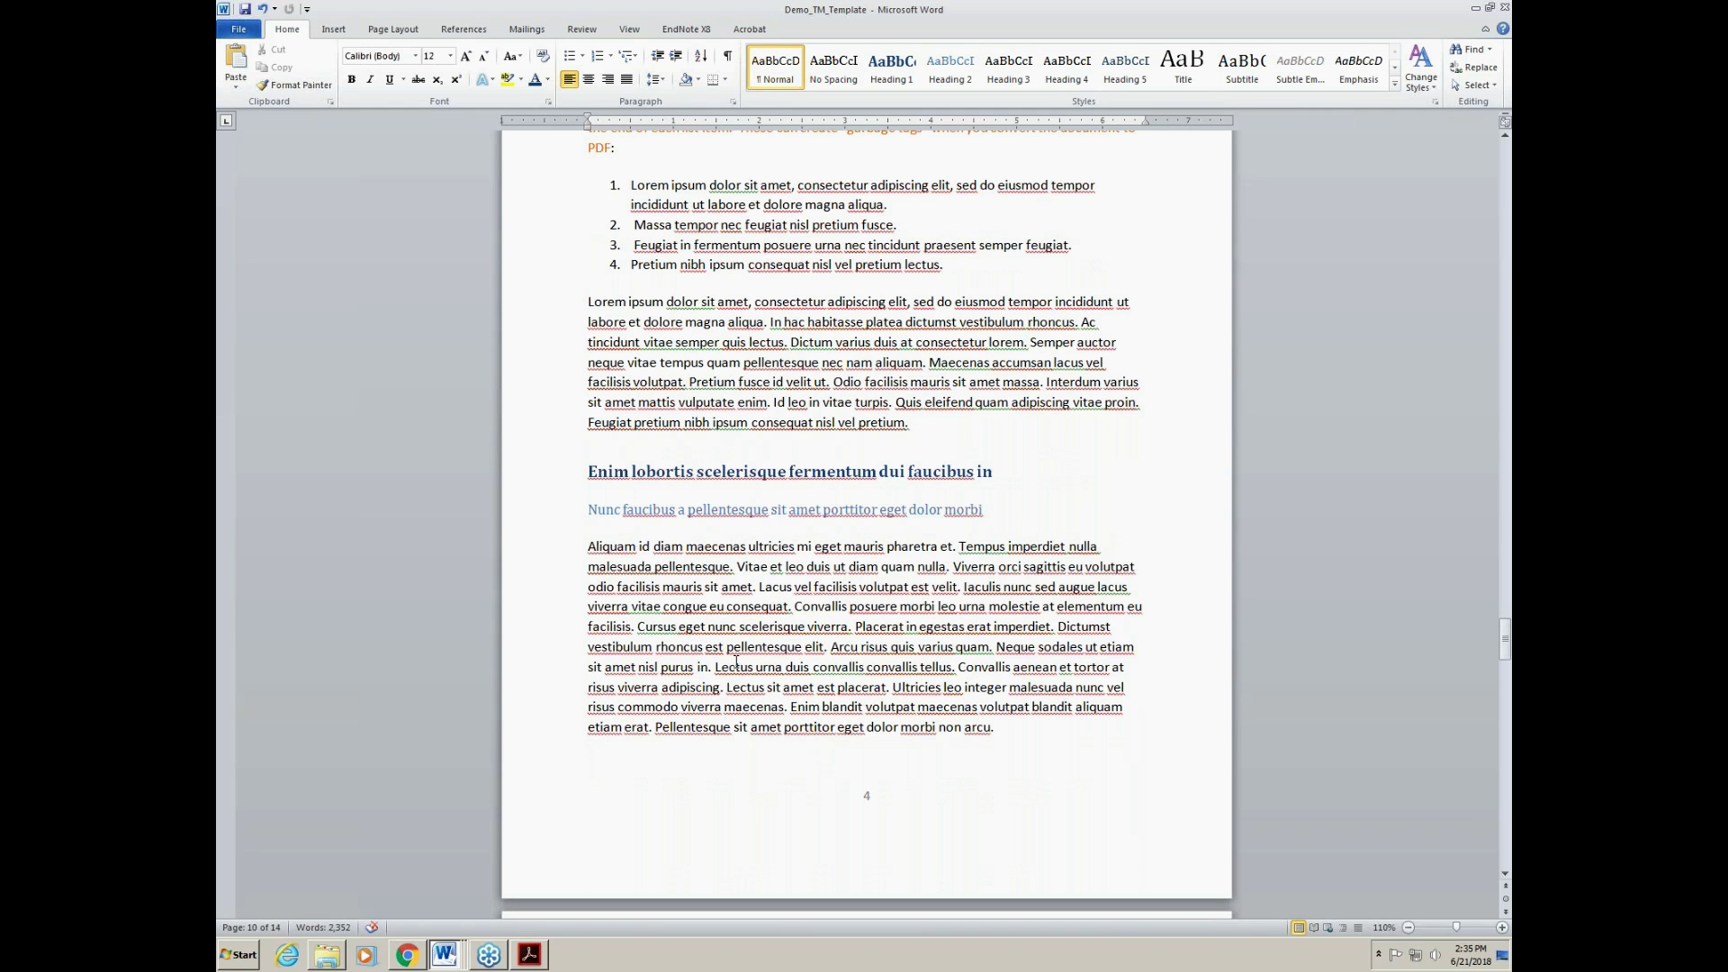
pyautogui.scroll(-14, 736, 661)
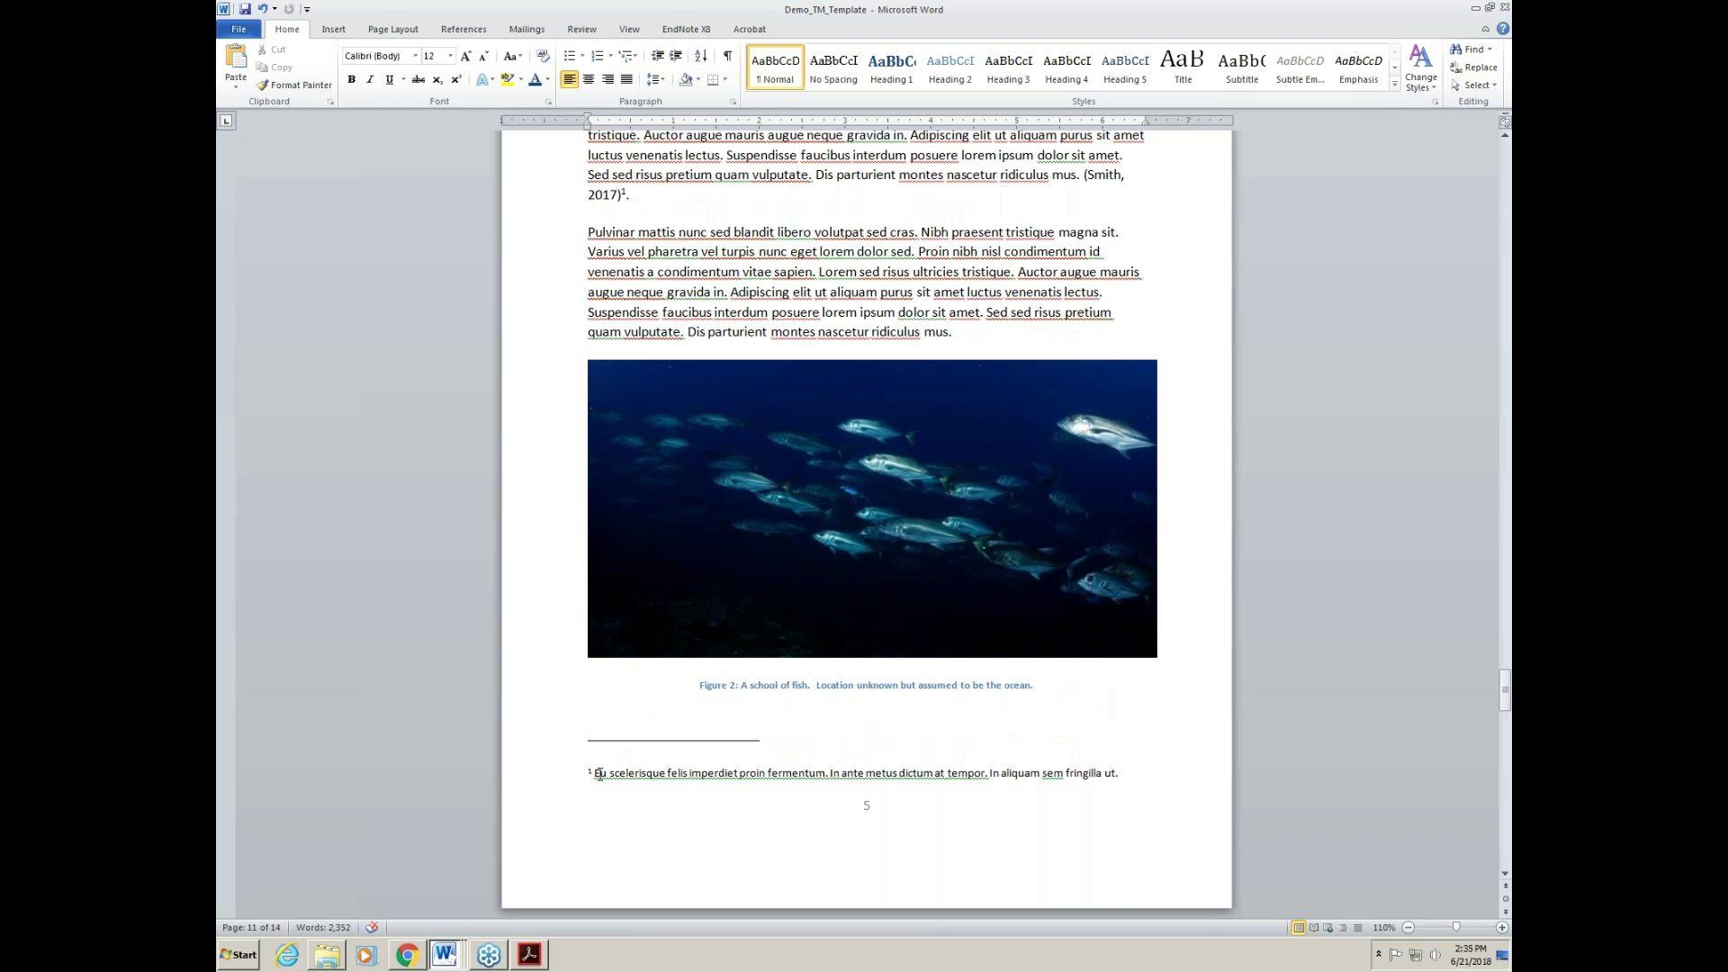
# Step: Examine the equation instructions and example under Leo a diam sollicitudin tempor, the squid figure, its page's footnote and Table 4
pyautogui.scroll(-11, 804, 751)
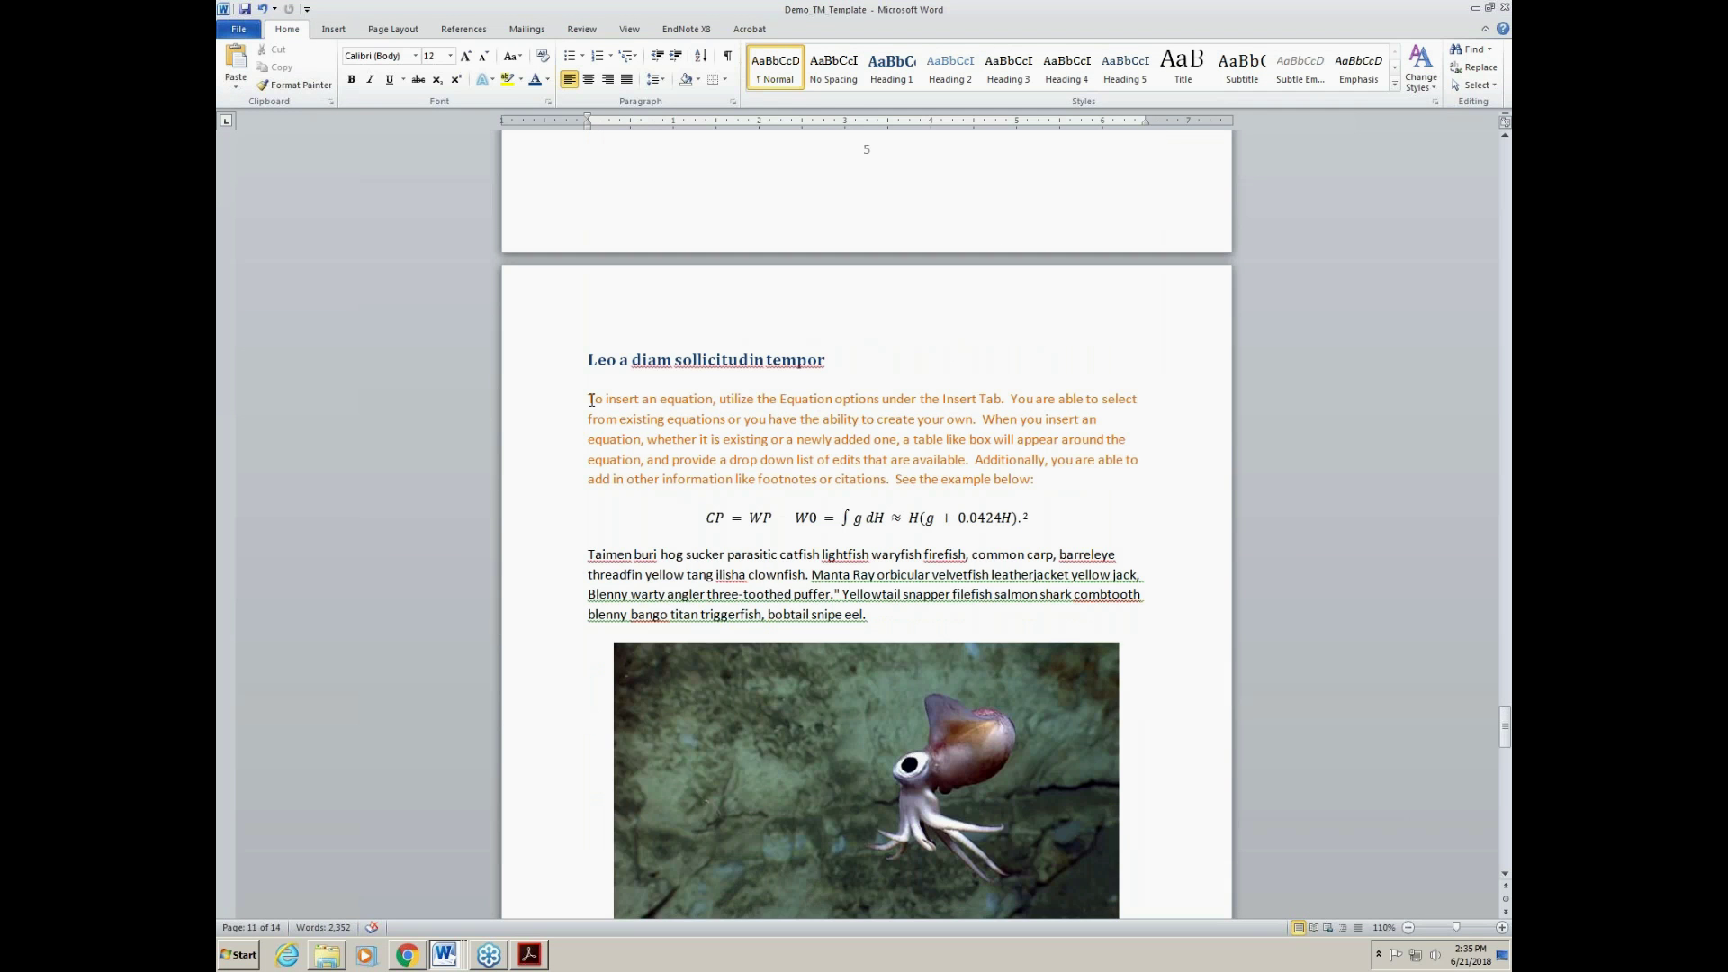
pyautogui.moveTo(591, 399); pyautogui.dragTo(968, 439)
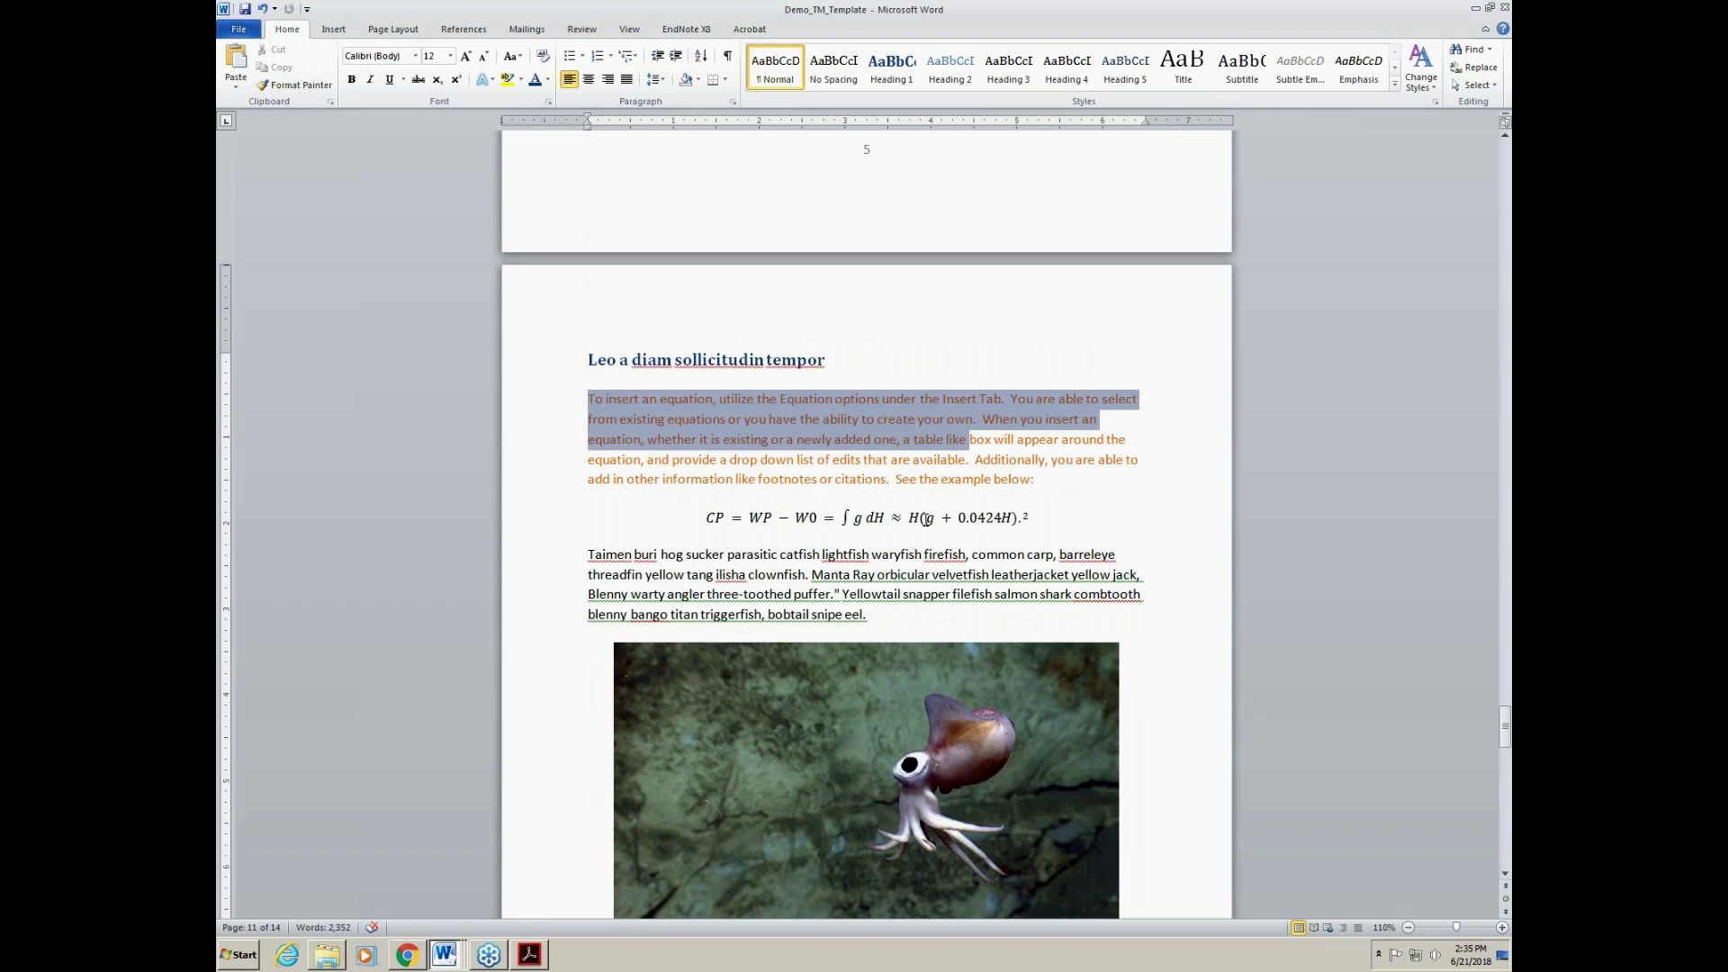
pyautogui.moveTo(1035, 519)
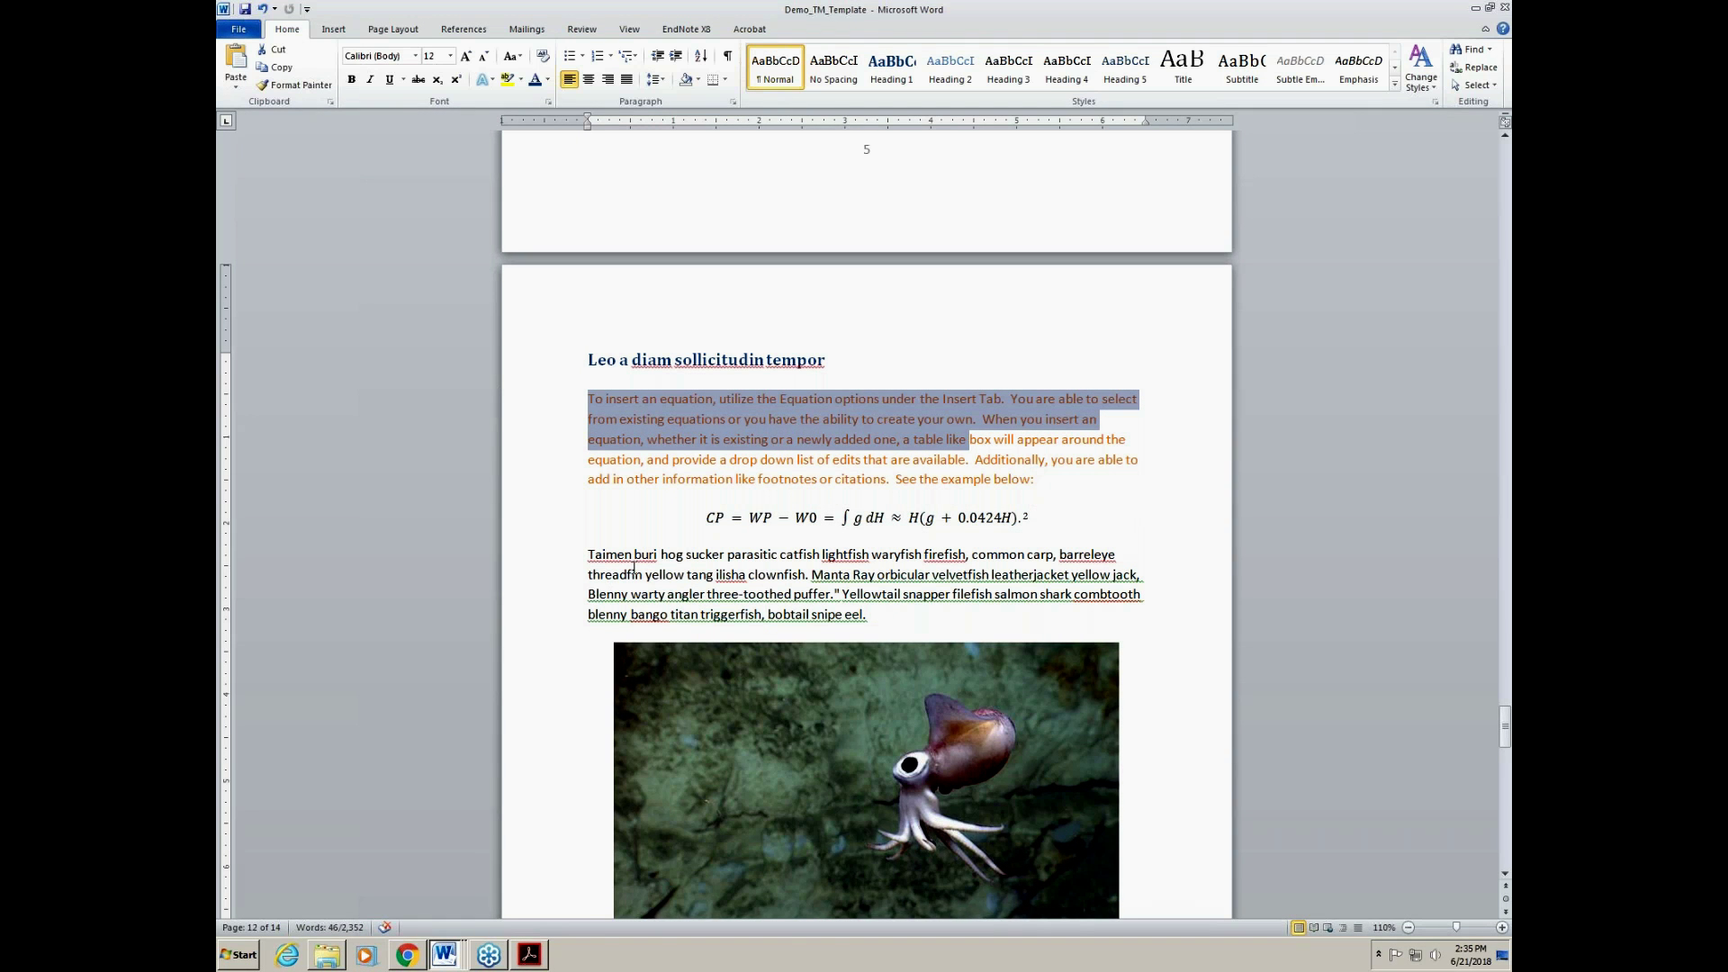
pyautogui.scroll(-6, 633, 569)
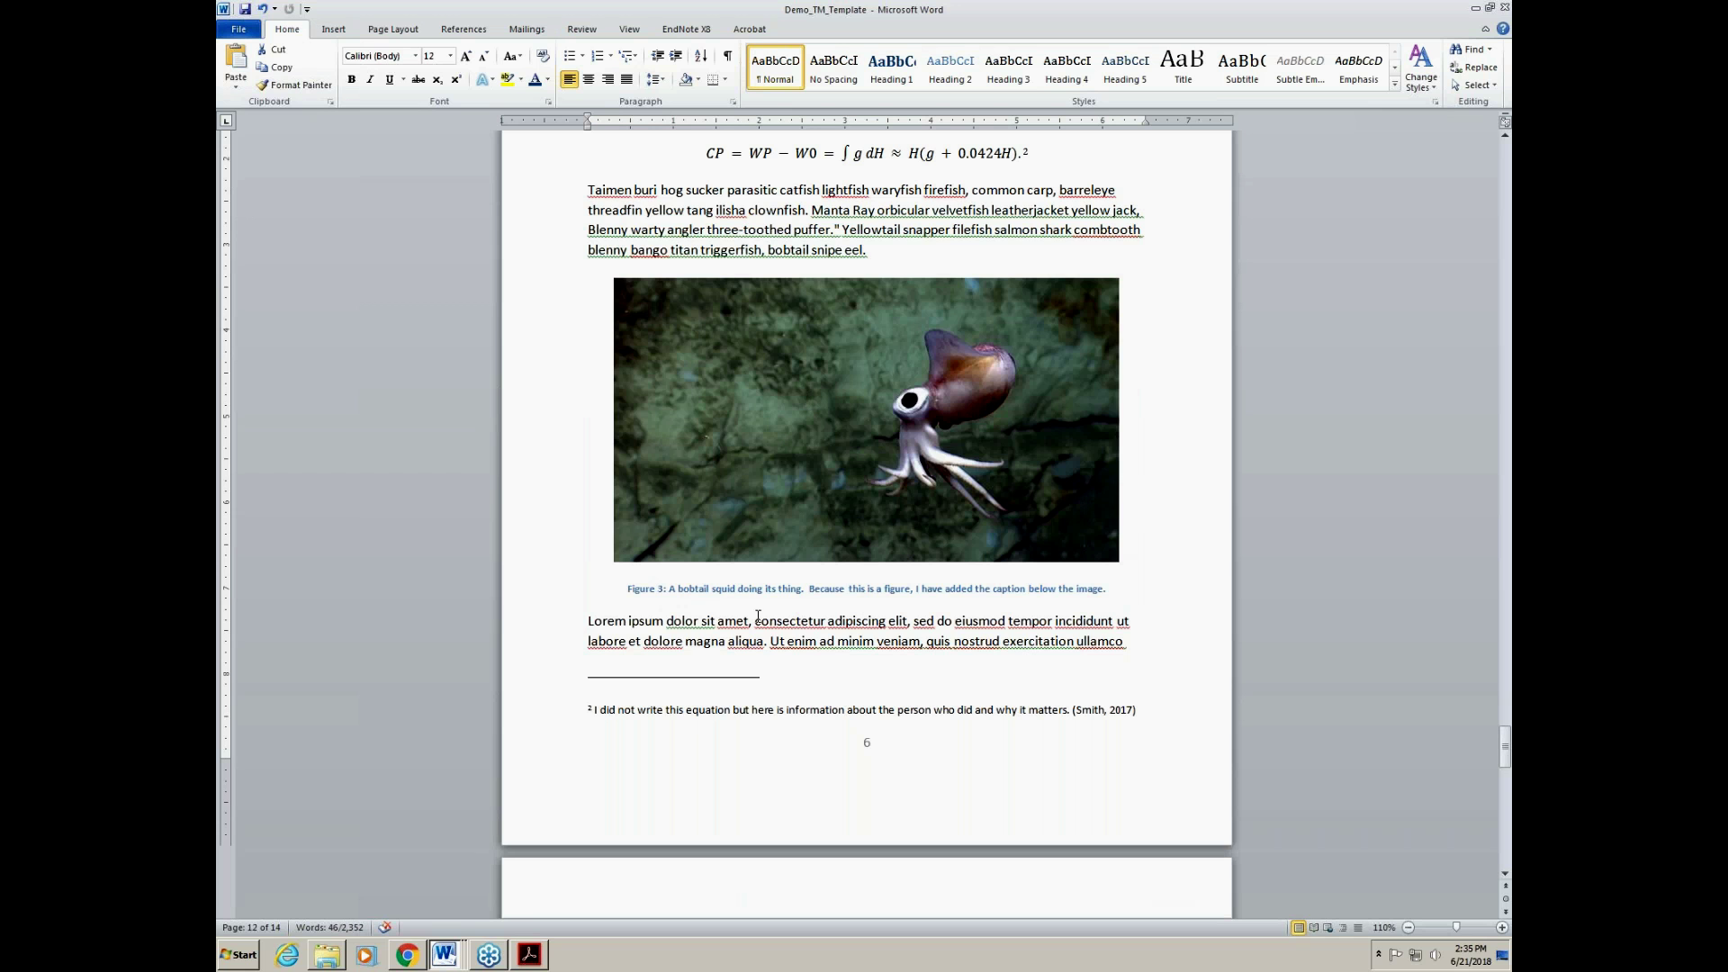
pyautogui.scroll(-7, 758, 616)
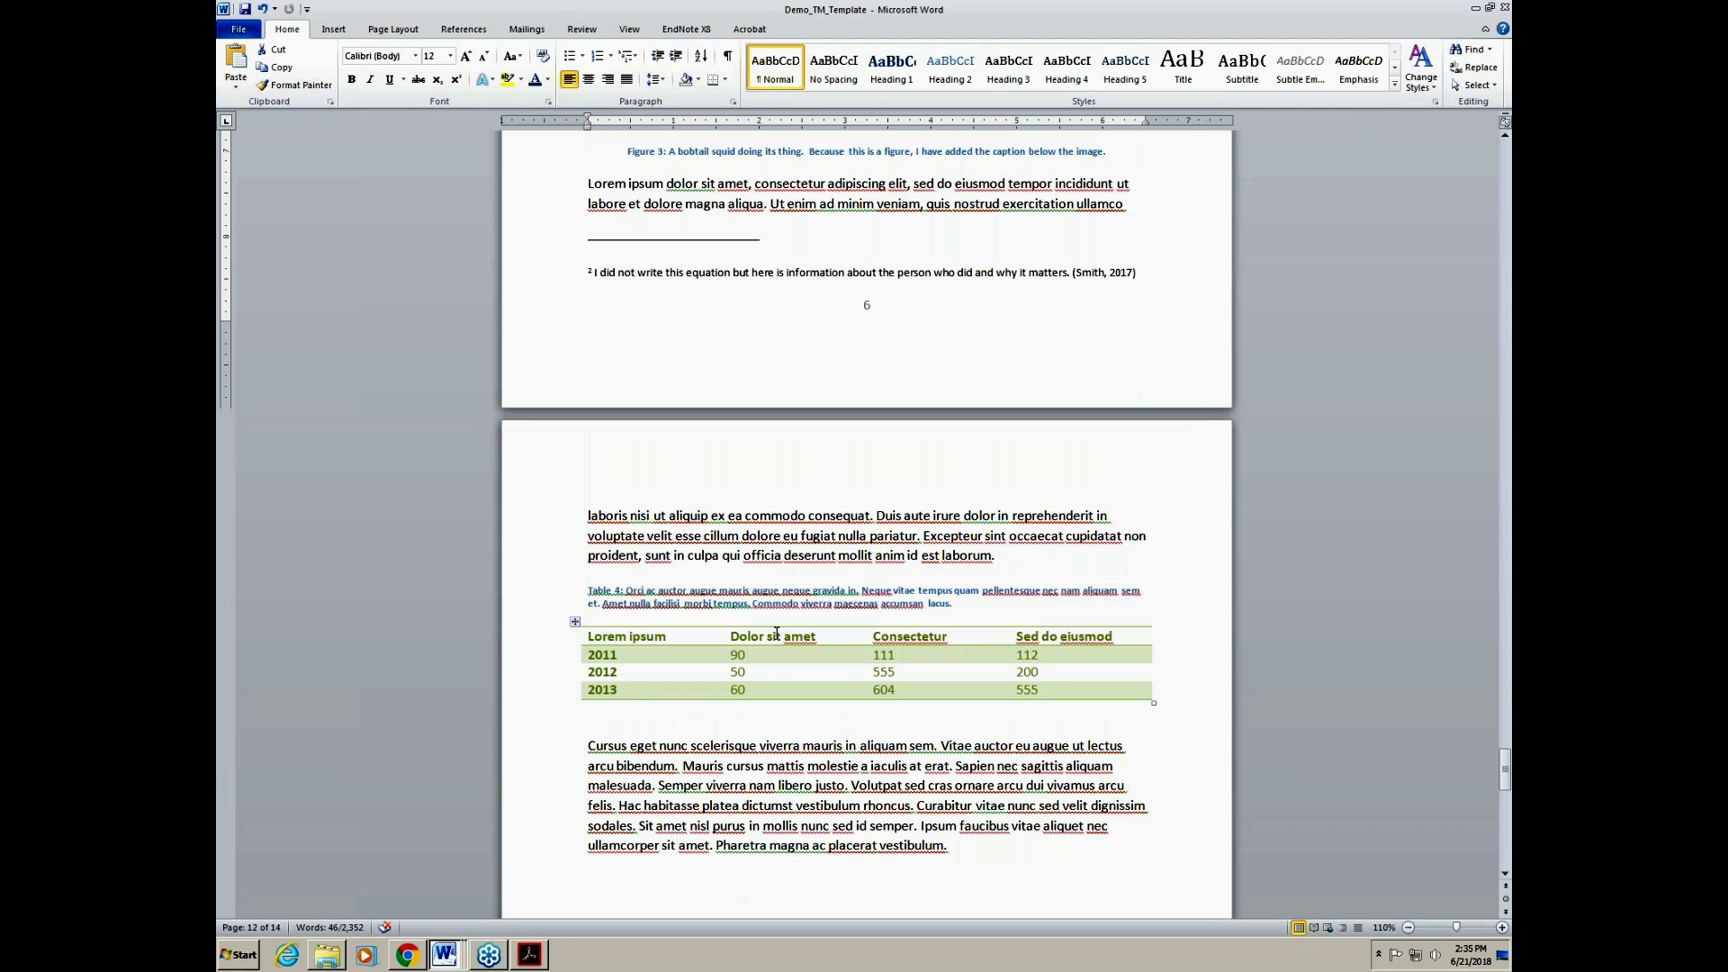
# Step: Examine the Works Cited section at the end of the template and return to the cover page
pyautogui.scroll(-12, 777, 634)
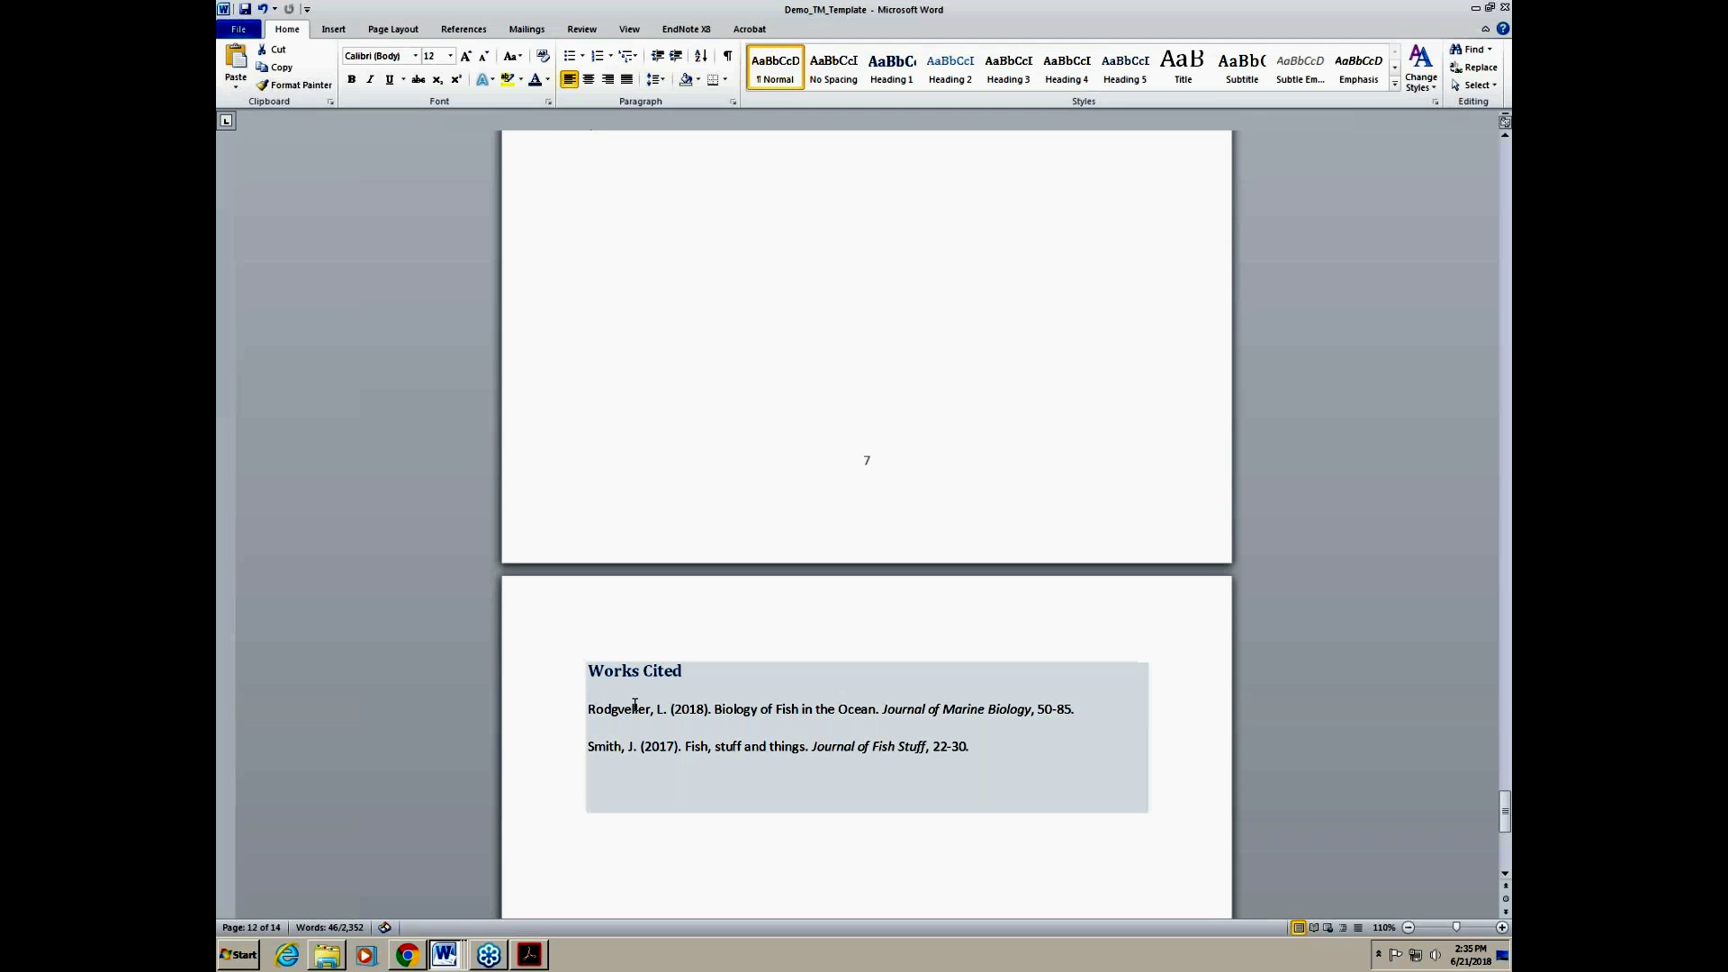
pyautogui.scroll(-4, 746, 715)
pyautogui.scroll(-4, 747, 715)
pyautogui.scroll(6, 746, 715)
pyautogui.moveTo(1506, 833); pyautogui.dragTo(1471, 126)
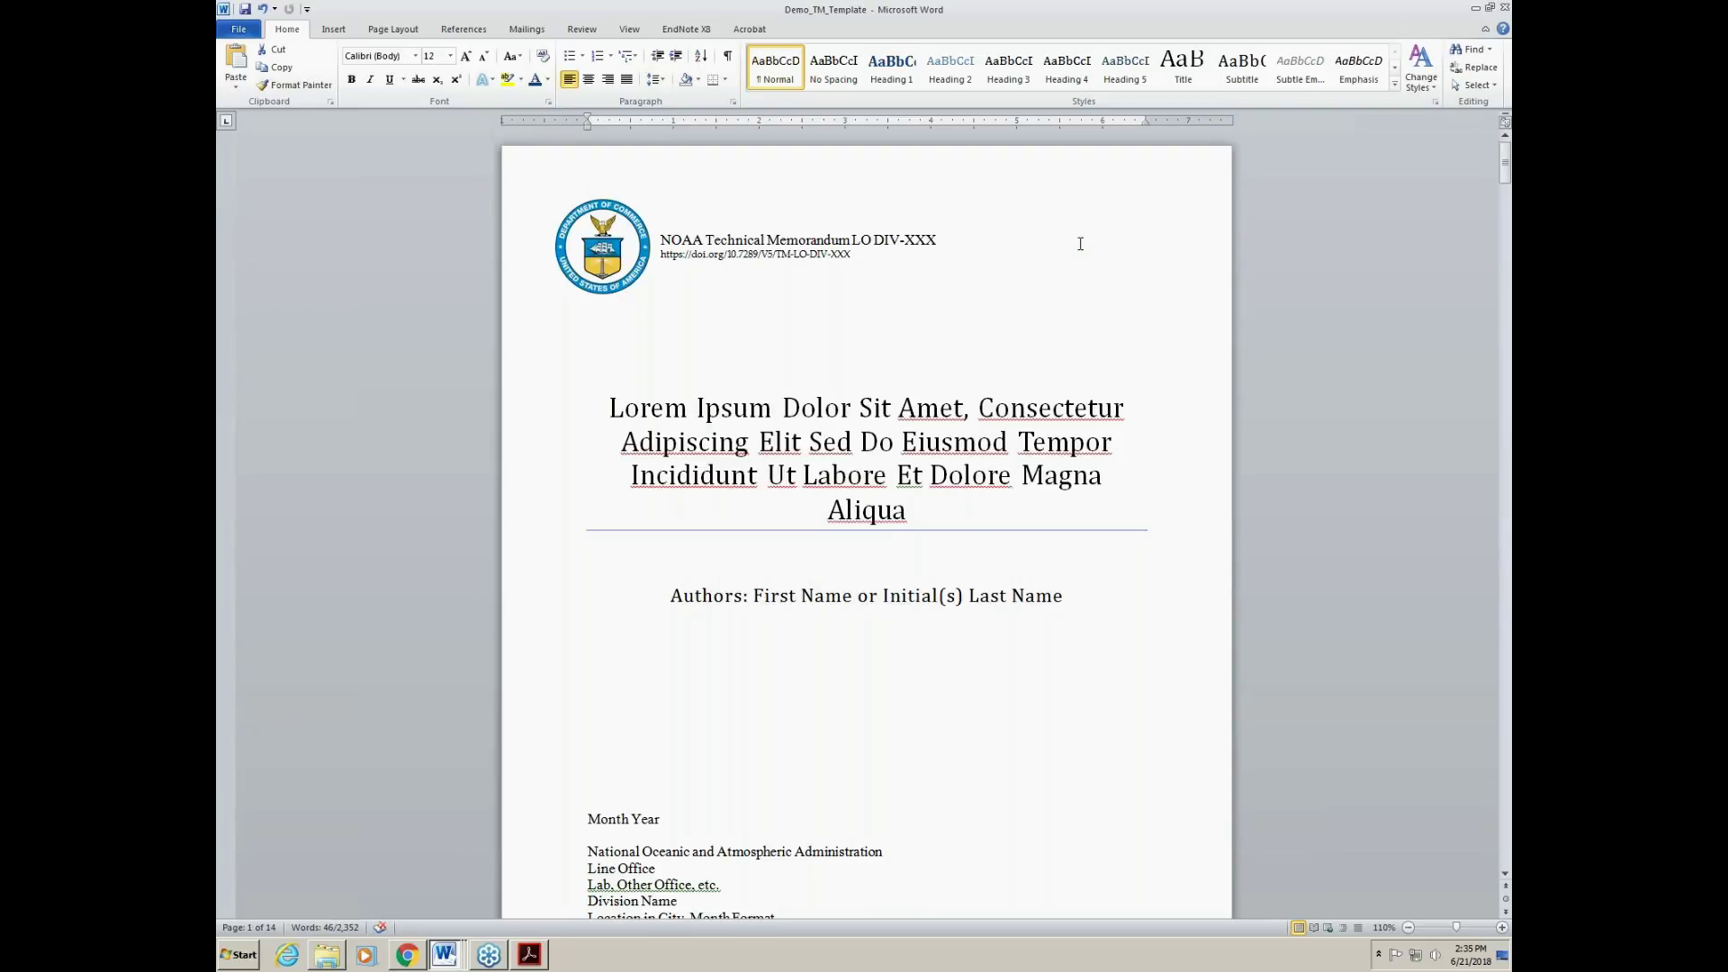
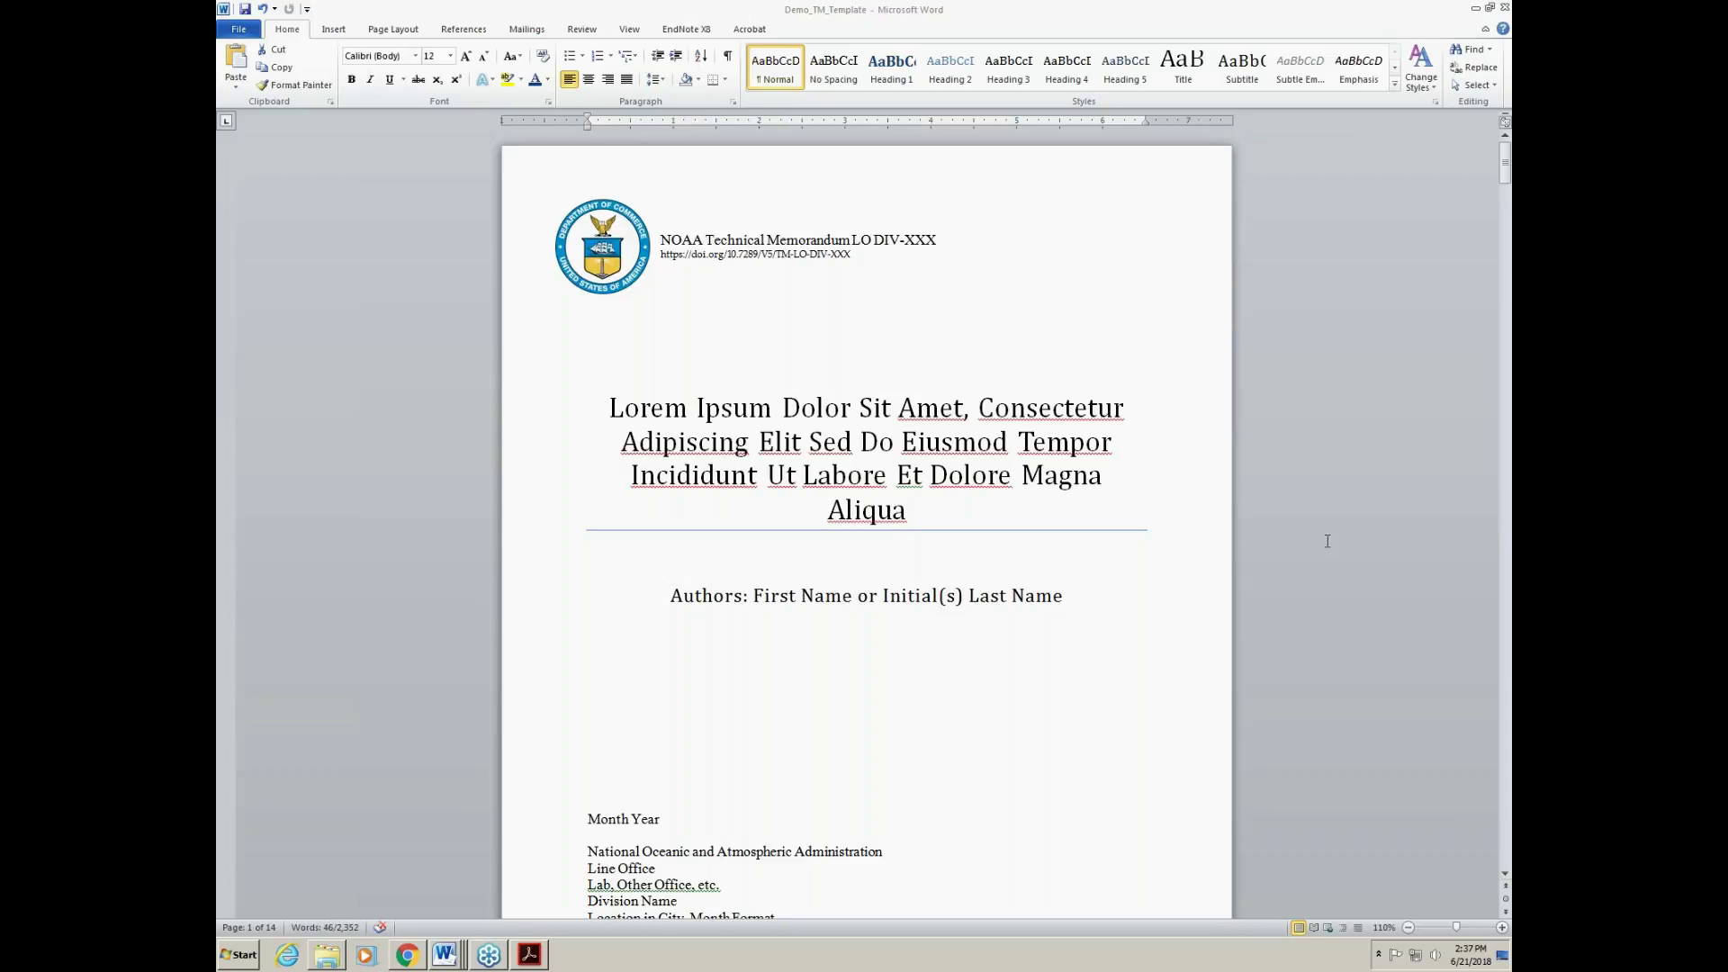
# Step: Switch to Chrome and view the Section 508 Brown Bag Seminars page of the NOAA Central Library's Section 508 Compliance guide
pyautogui.click(406, 954)
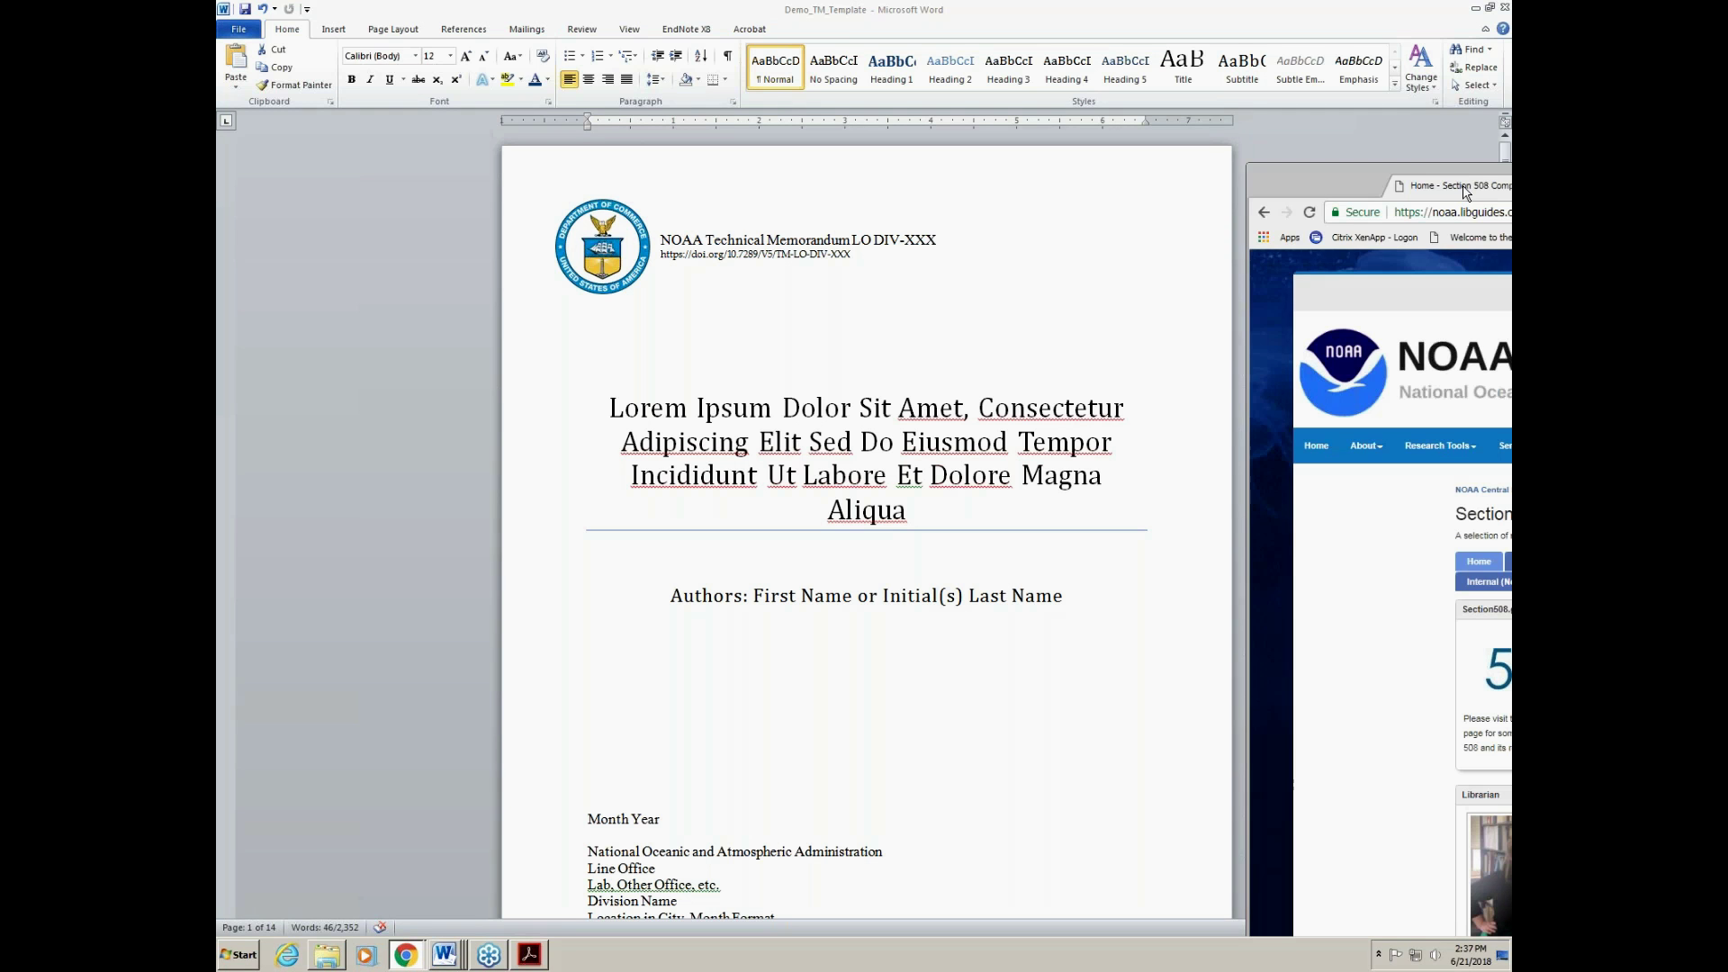
pyautogui.moveTo(1467, 192); pyautogui.dragTo(532, 11)
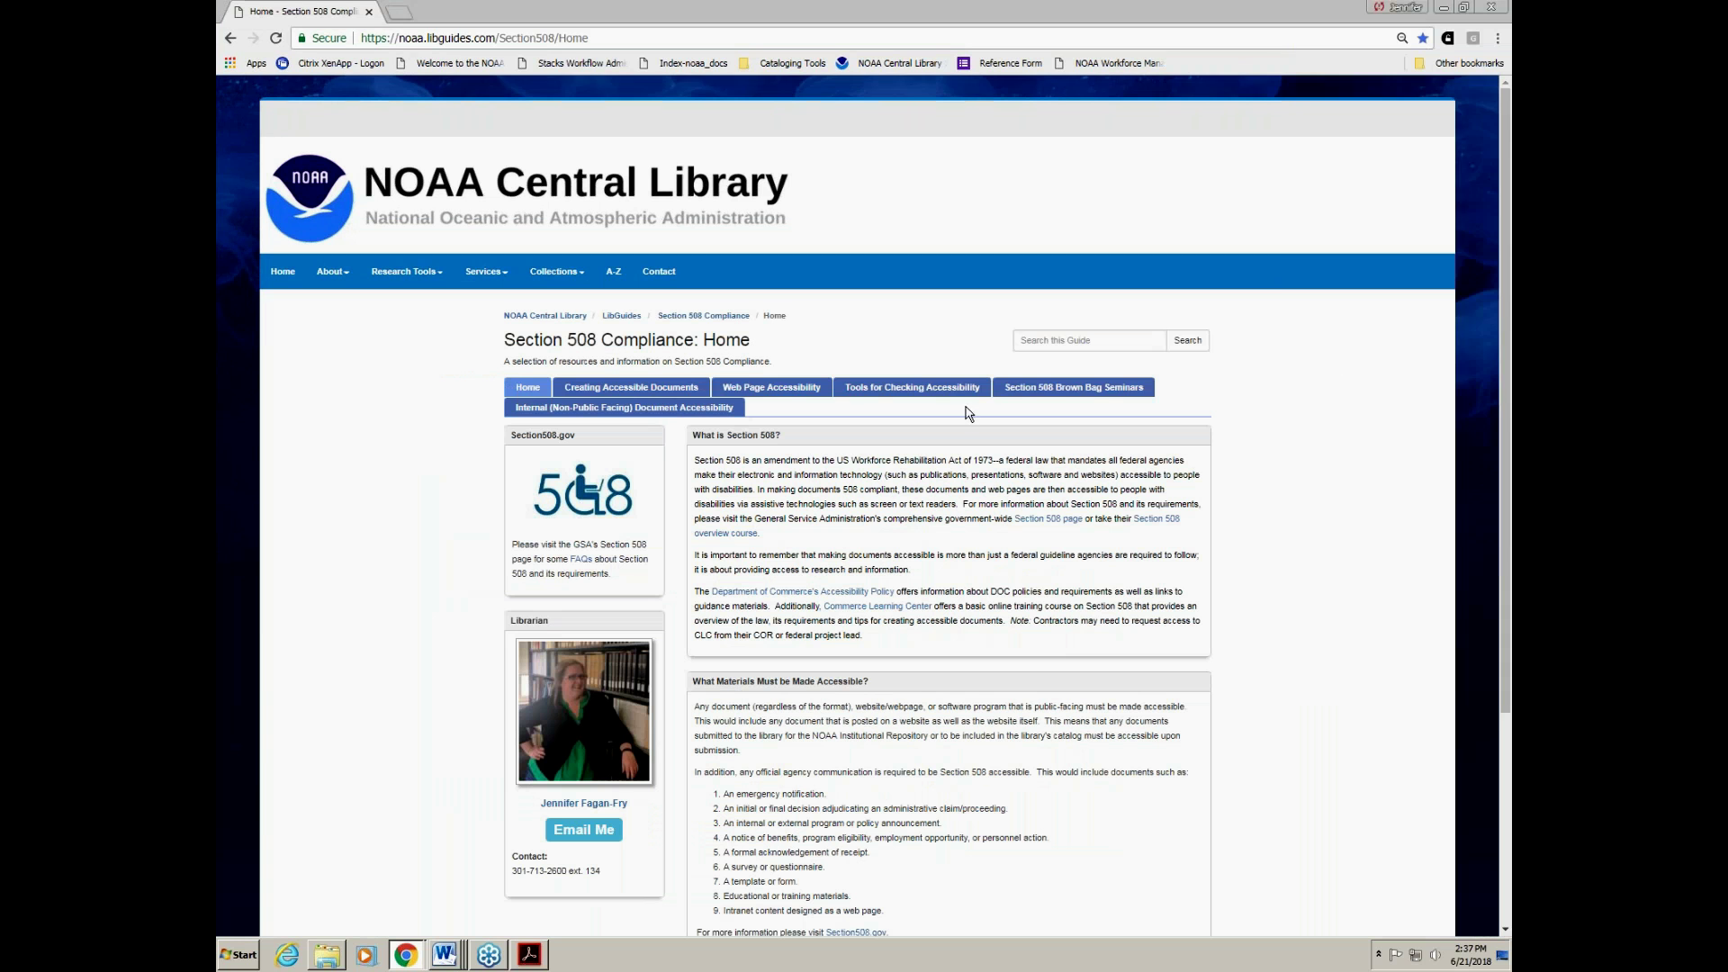
pyautogui.click(1034, 396)
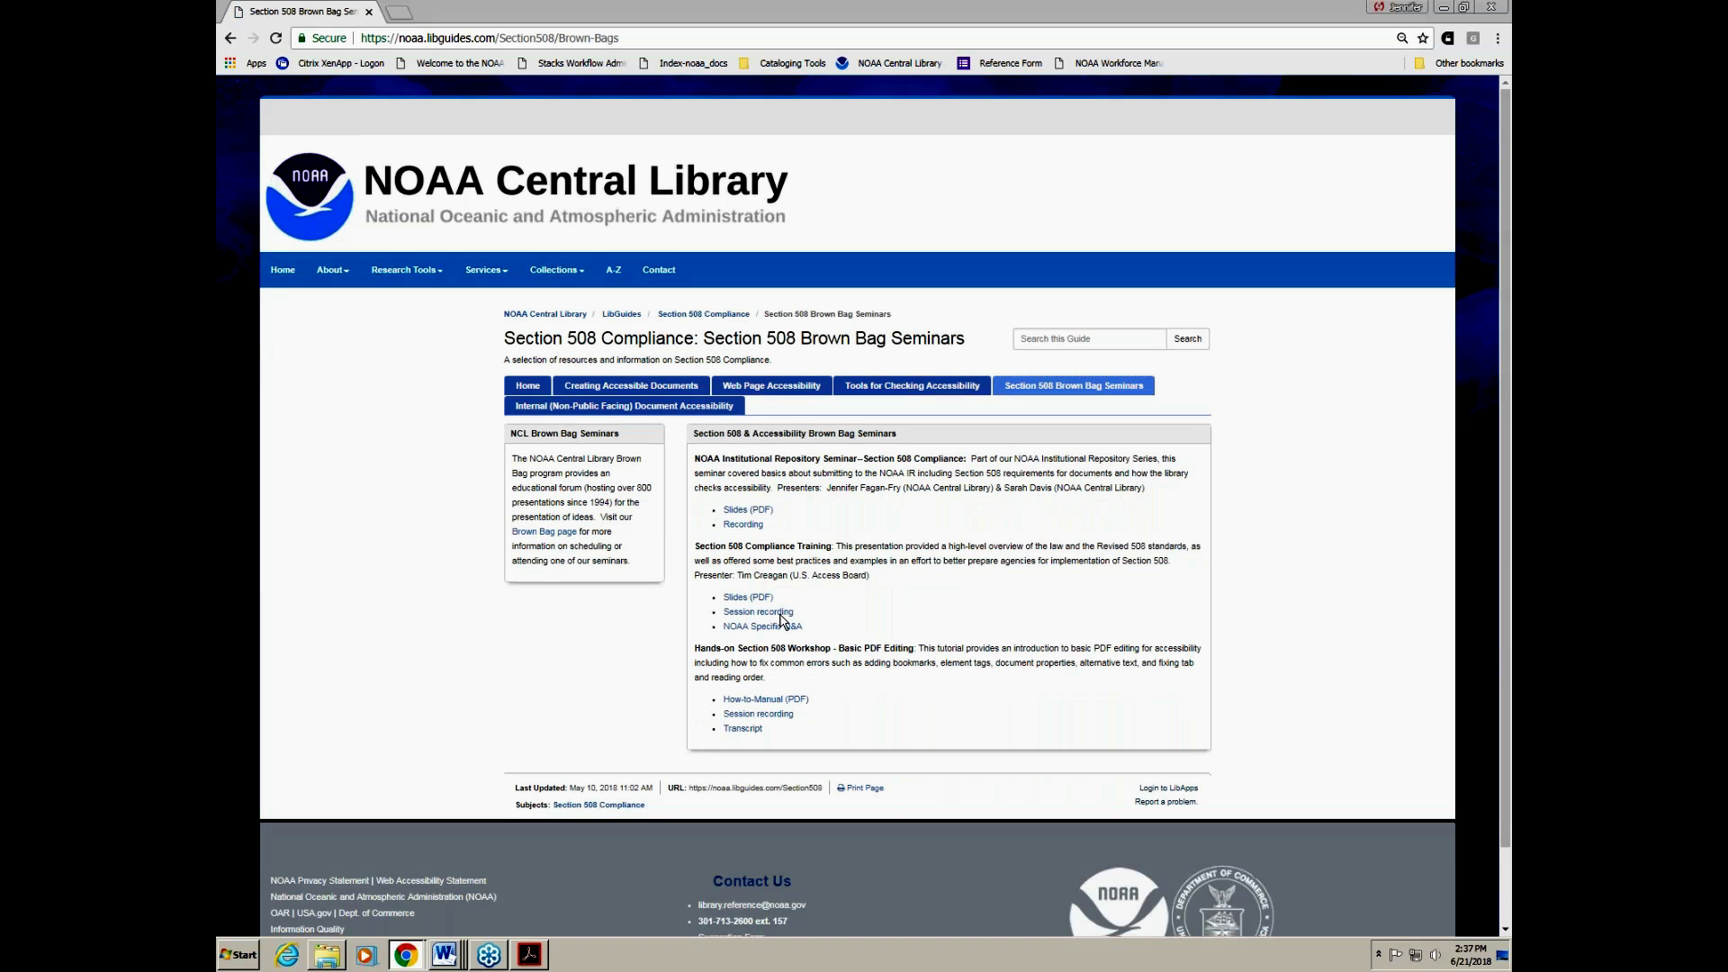
pyautogui.scroll(-2, 782, 620)
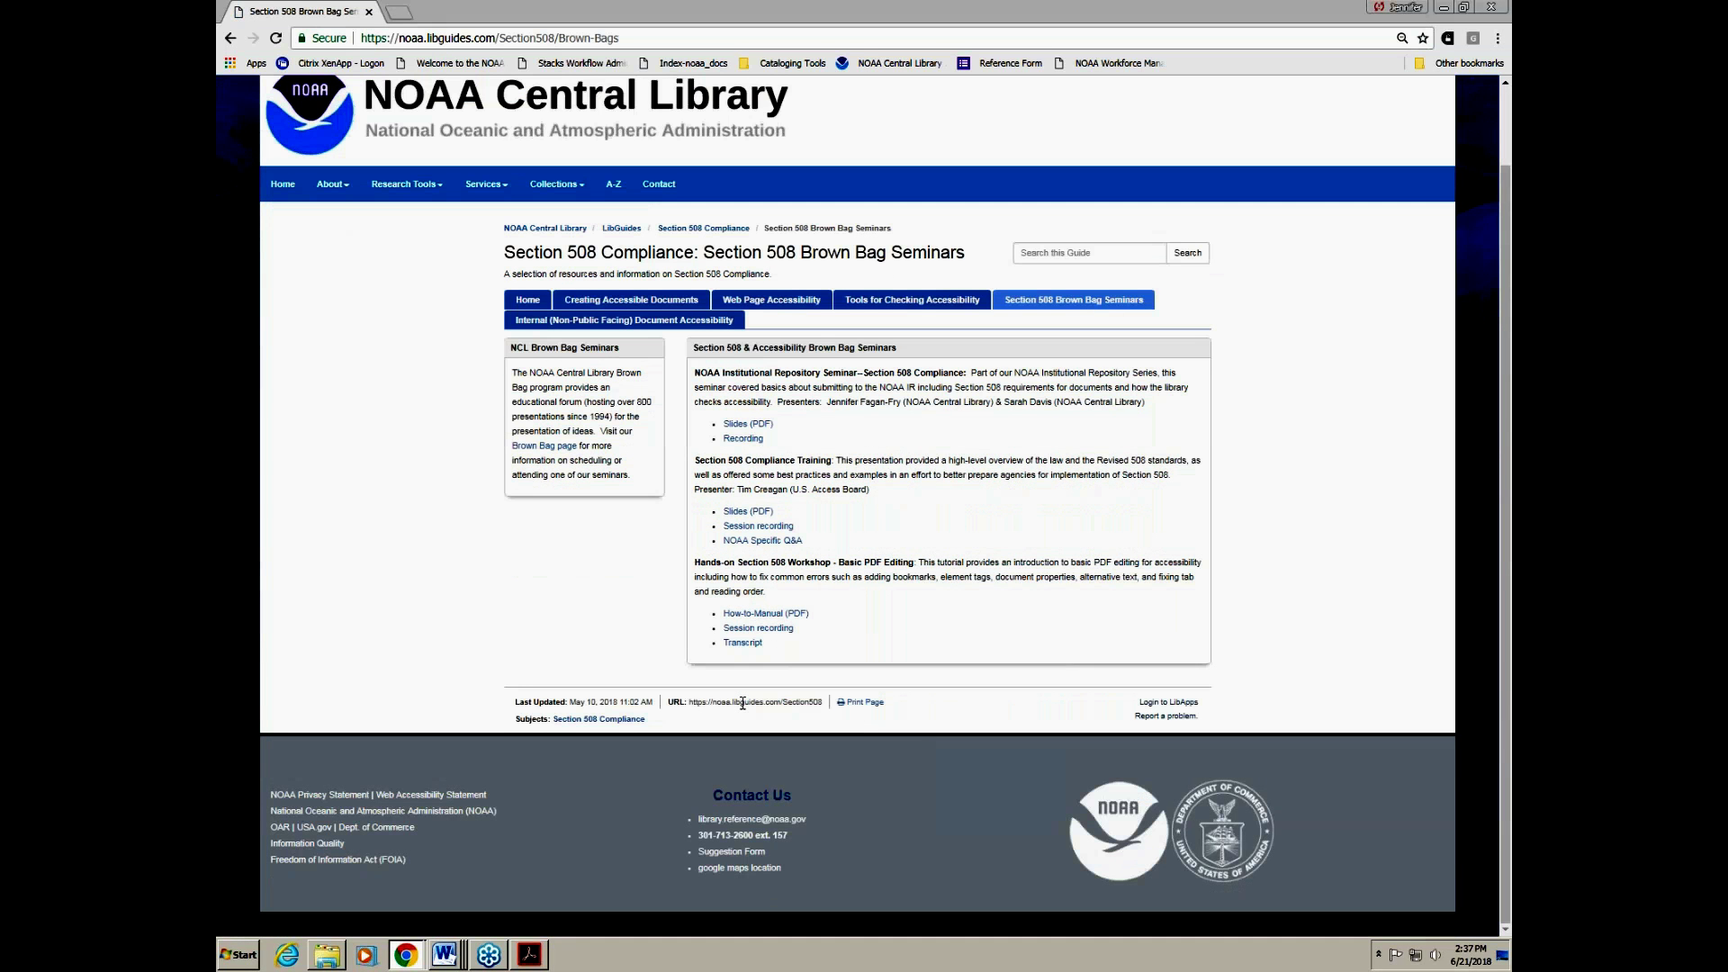